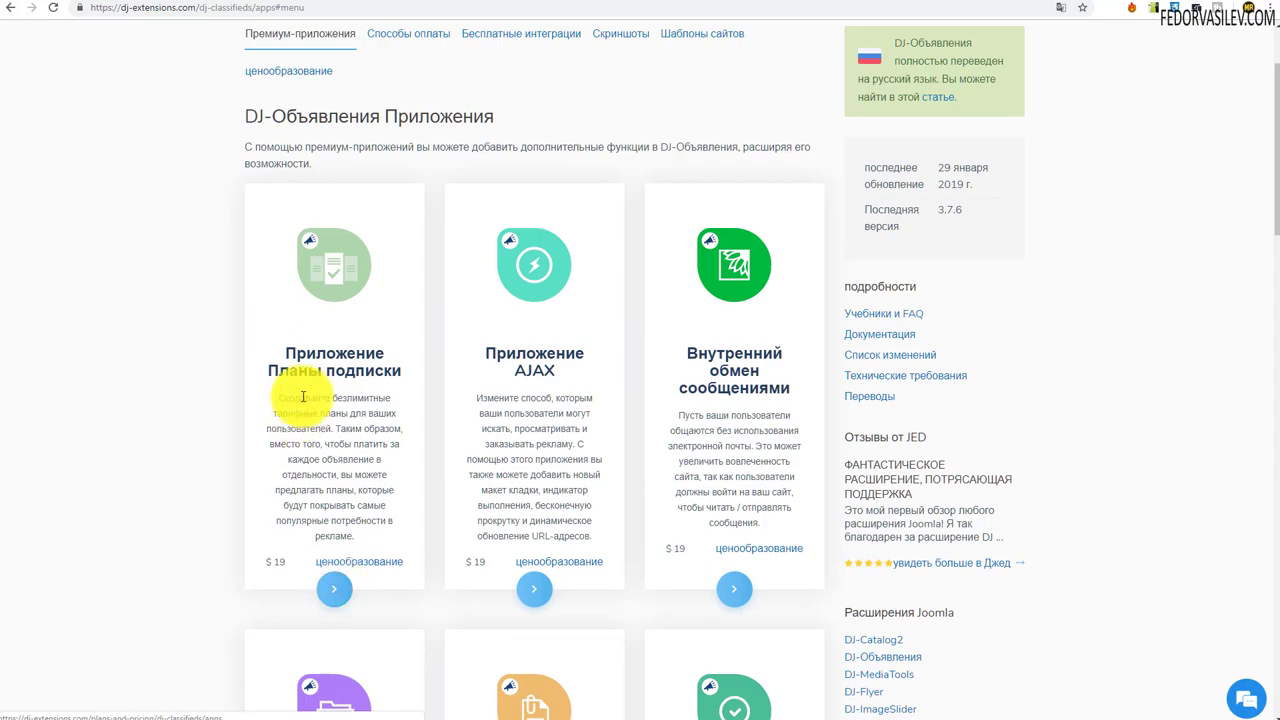
Examine the catalogue of DJ-Classifieds premium apps, checking the descriptions and prices of the individual apps.
{"action": "scroll", "coordinate": [762, 267], "scroll_direction": "down", "scroll_amount": 8}
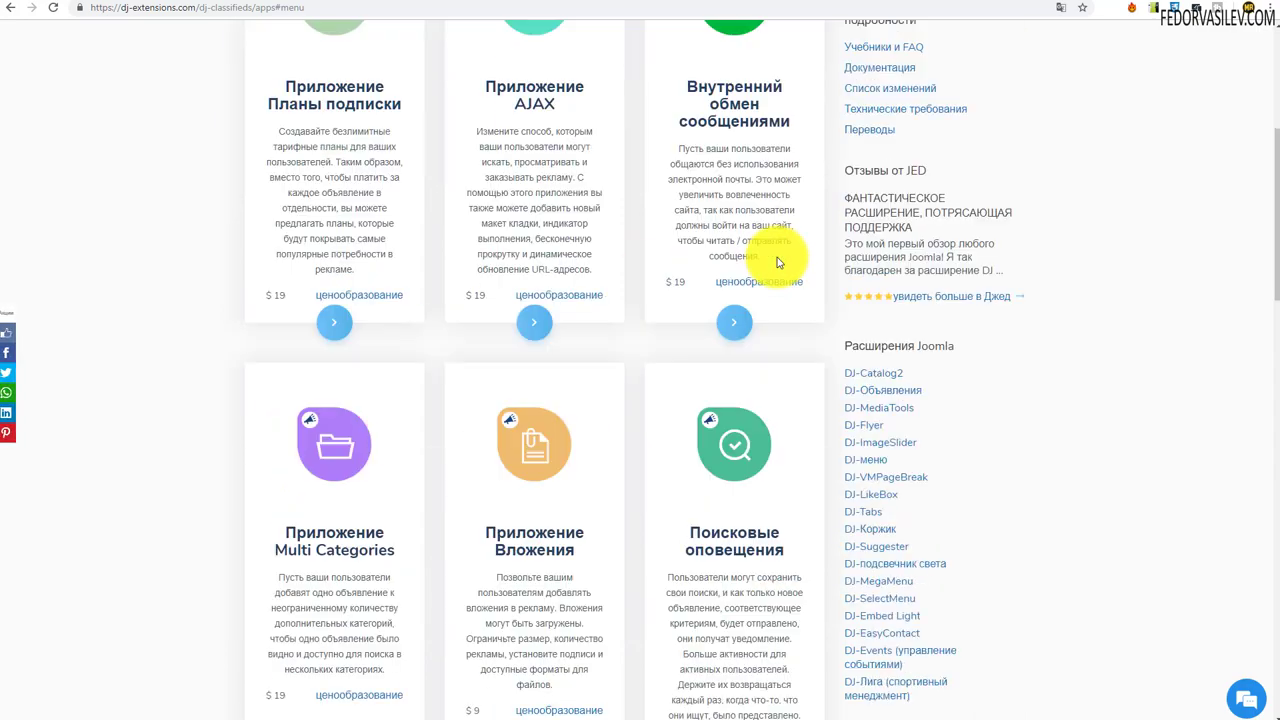
{"action": "scroll", "coordinate": [777, 263], "scroll_direction": "down", "scroll_amount": 5}
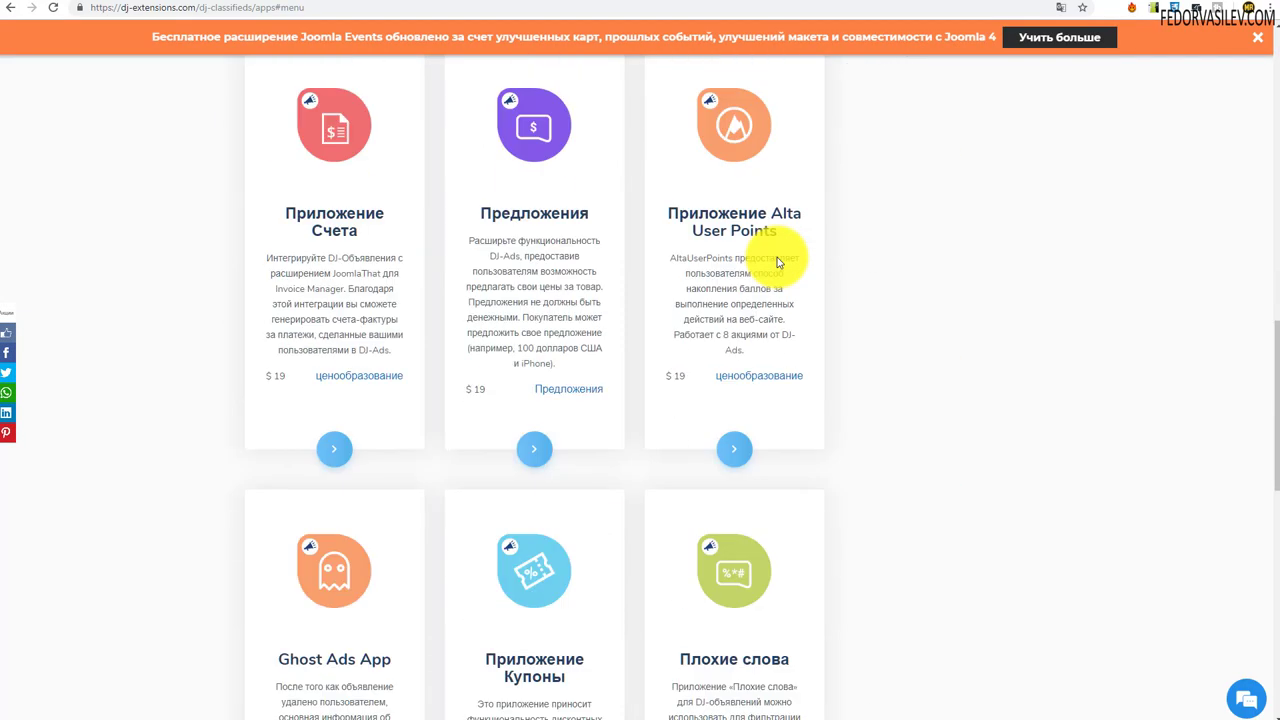
{"action": "scroll", "coordinate": [1020, 531], "scroll_direction": "up", "scroll_amount": 12}
{"action": "scroll", "coordinate": [352, 412], "scroll_direction": "up", "scroll_amount": 1}
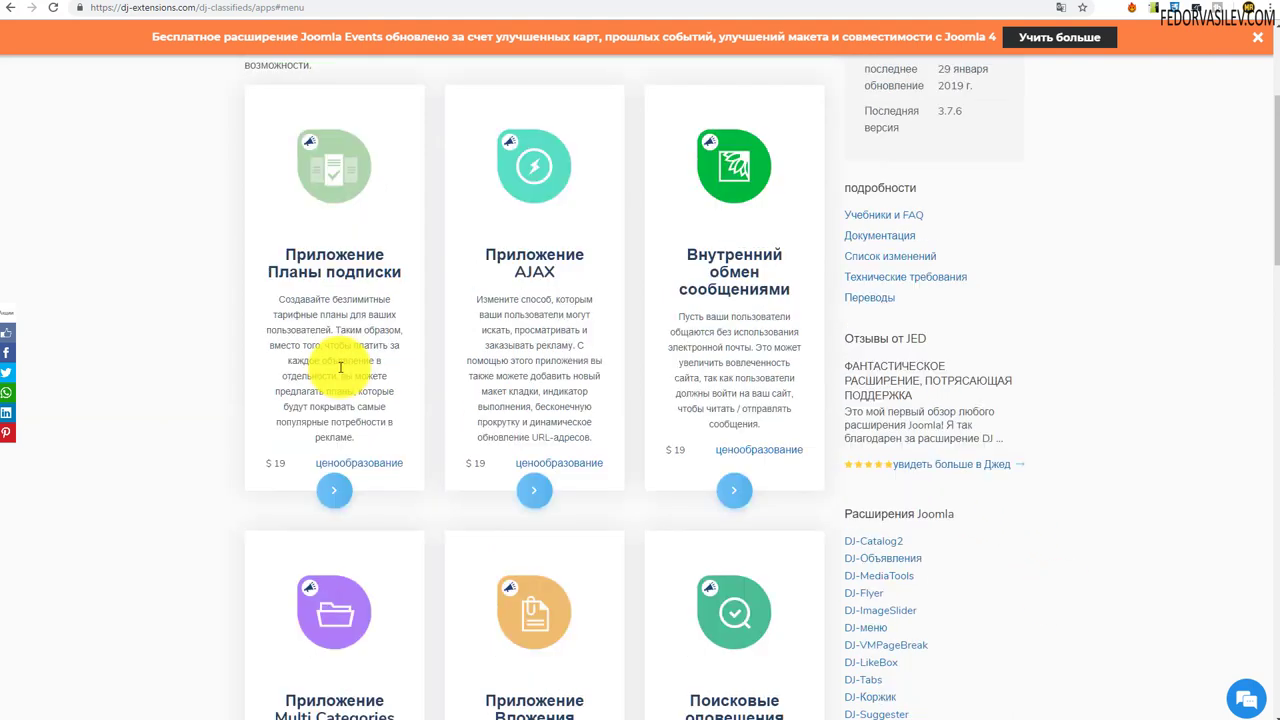
{"action": "left_click", "coordinate": [274, 466]}
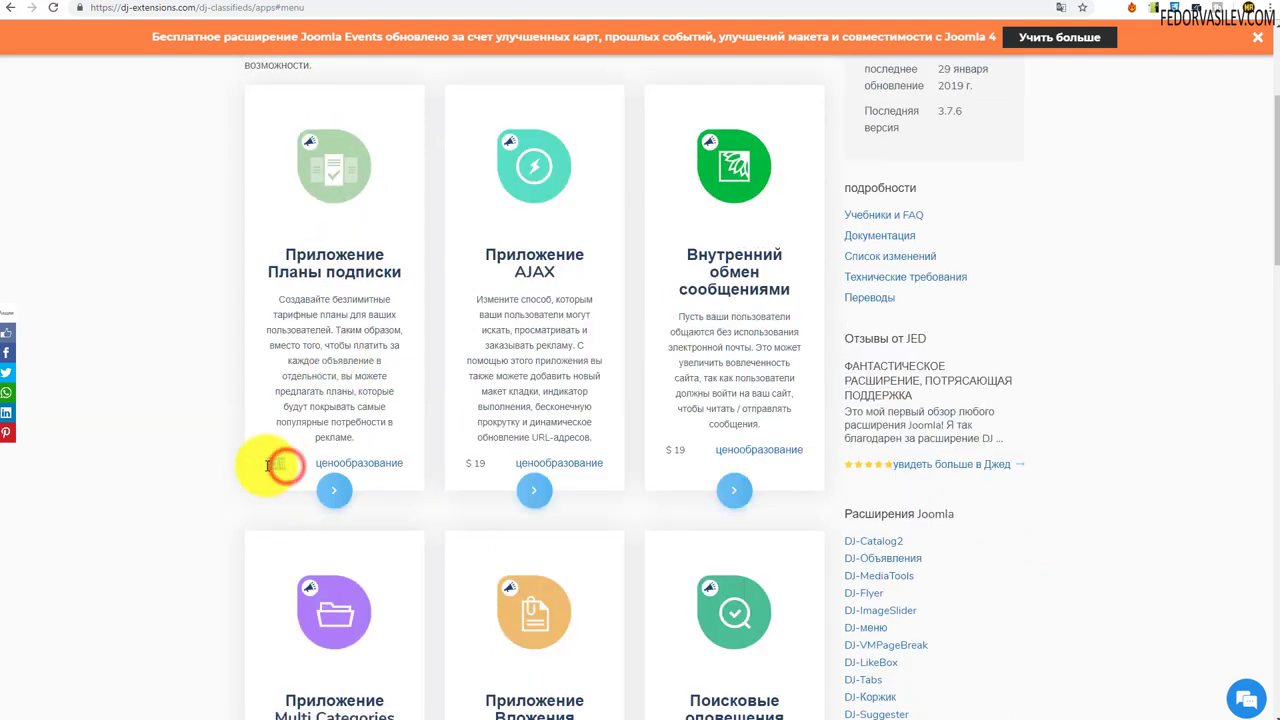
{"action": "left_click", "coordinate": [478, 466]}
{"action": "scroll", "coordinate": [750, 191], "scroll_direction": "down", "scroll_amount": 4}
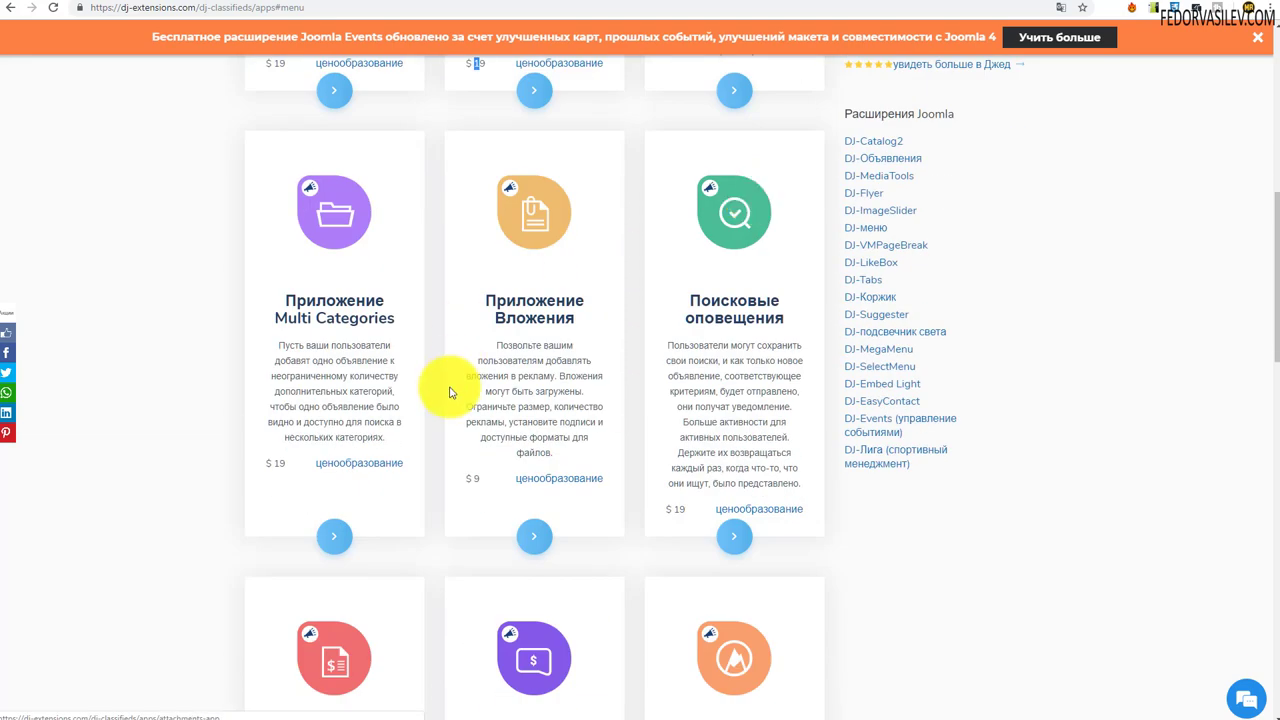
{"action": "left_click", "coordinate": [481, 487]}
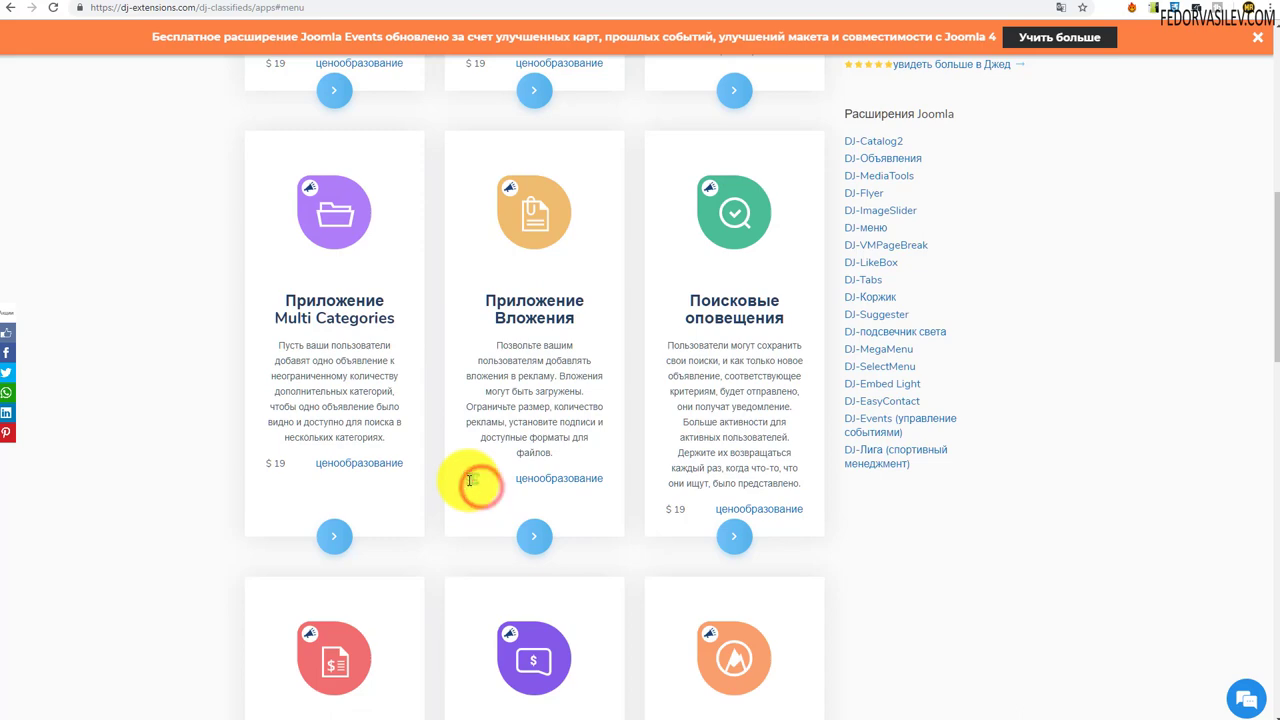
{"action": "scroll", "coordinate": [543, 357], "scroll_direction": "down", "scroll_amount": 5}
{"action": "scroll", "coordinate": [554, 362], "scroll_direction": "down", "scroll_amount": 4}
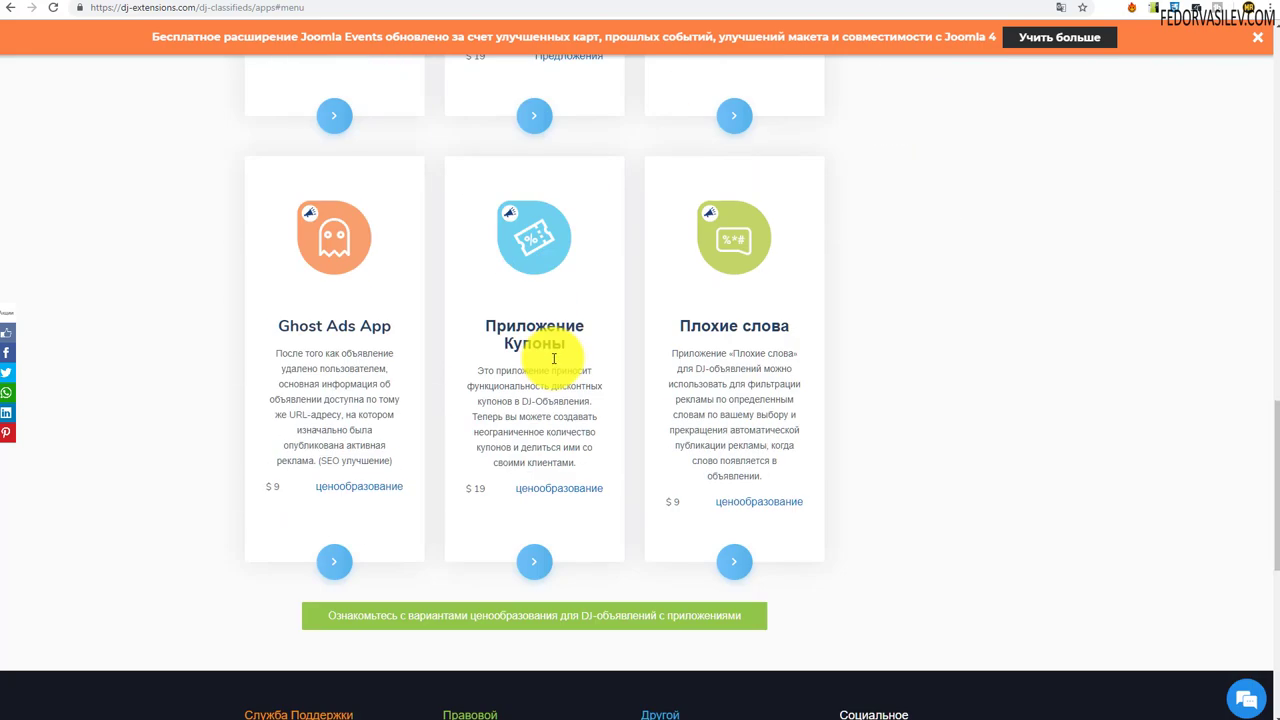
Open the AJAX app's page and read which site functions it runs without reloading, including search results, pagination and category changes.
{"action": "scroll", "coordinate": [554, 358], "scroll_direction": "up", "scroll_amount": 15}
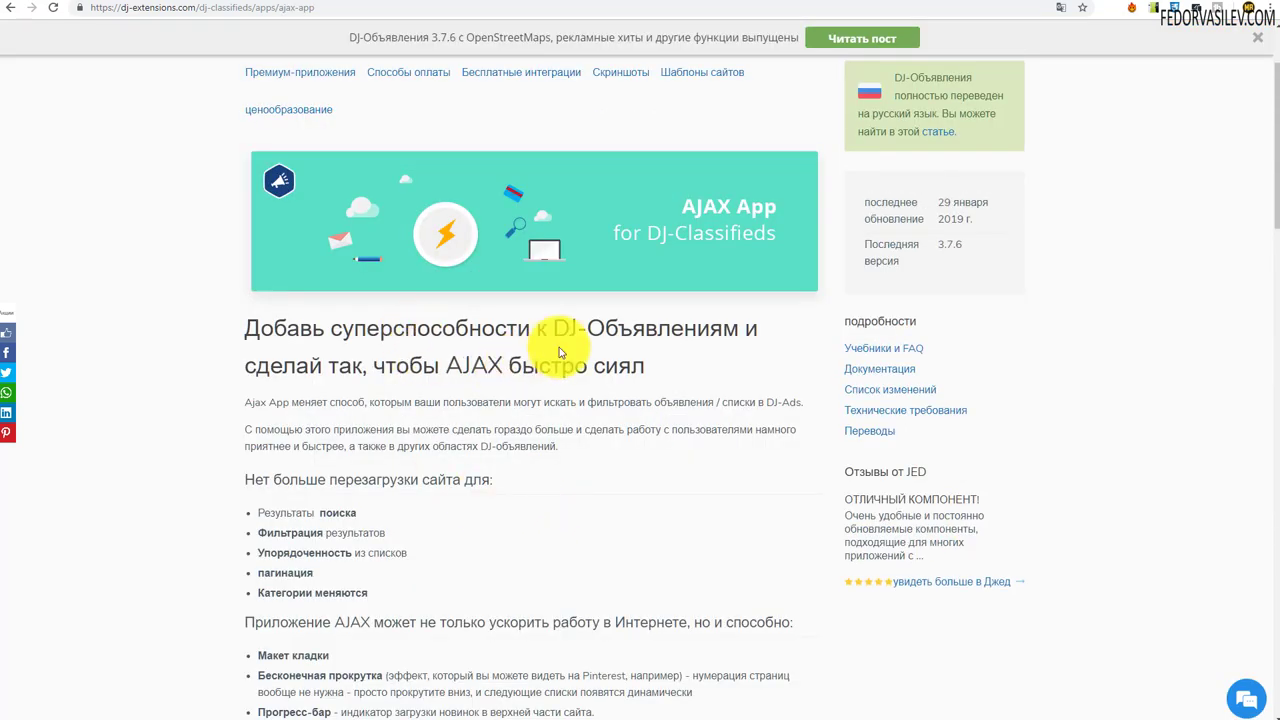
{"action": "scroll", "coordinate": [560, 349], "scroll_direction": "down", "scroll_amount": 1}
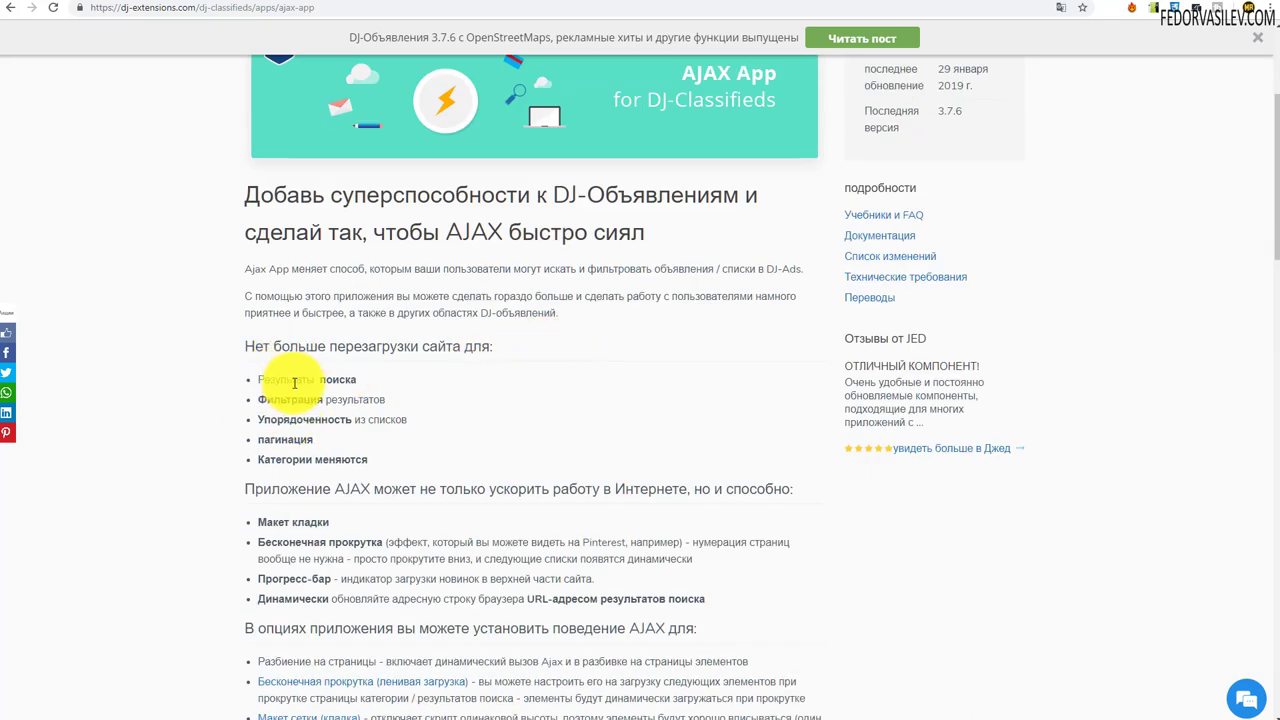
{"action": "left_click_drag", "start_coordinate": [356, 380], "coordinate": [255, 383]}
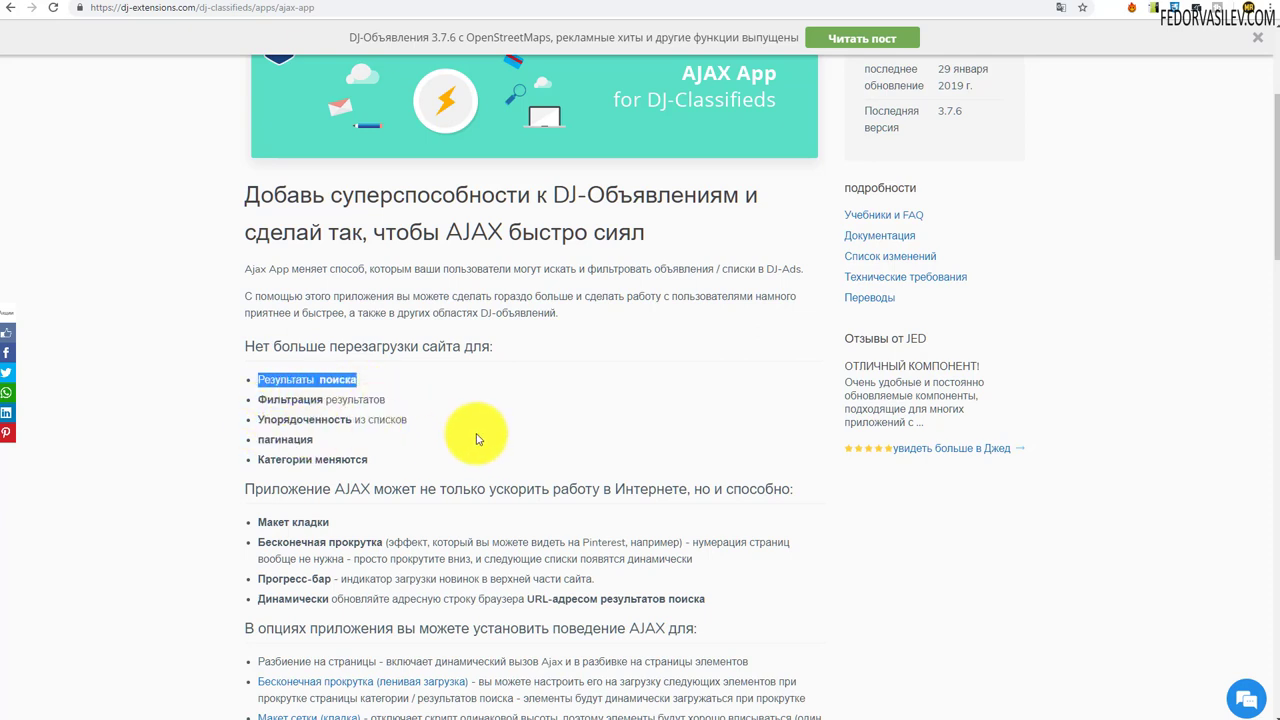
{"action": "left_click_drag", "start_coordinate": [315, 439], "coordinate": [287, 439]}
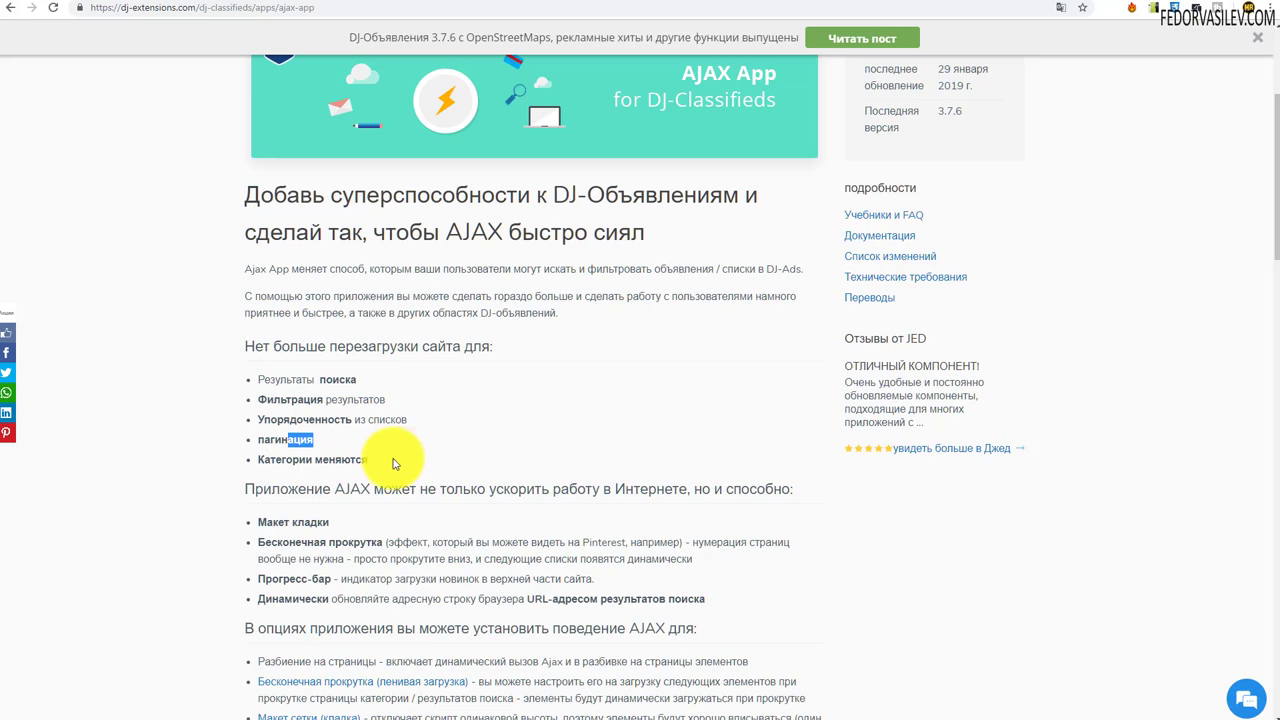
{"action": "left_click_drag", "start_coordinate": [376, 465], "coordinate": [257, 459]}
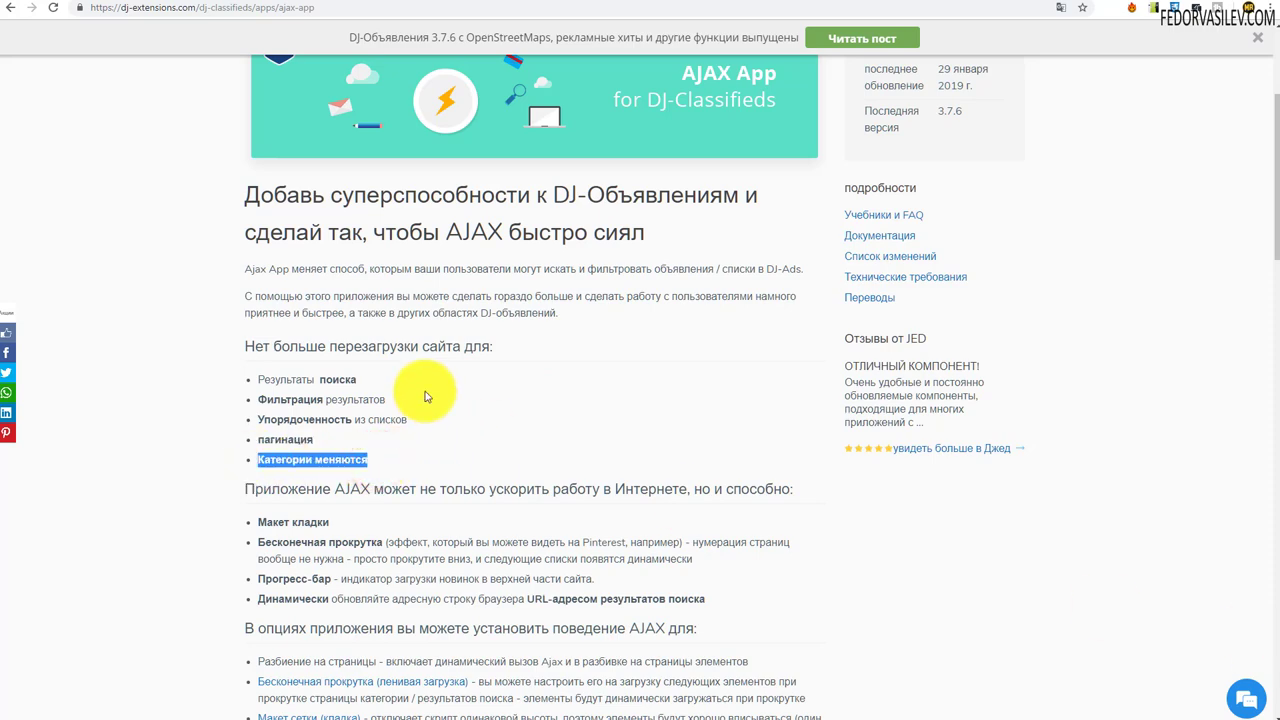
Switch to the Joomla administrator and open the extension installation page.
{"action": "key", "text": "alt+Tab"}
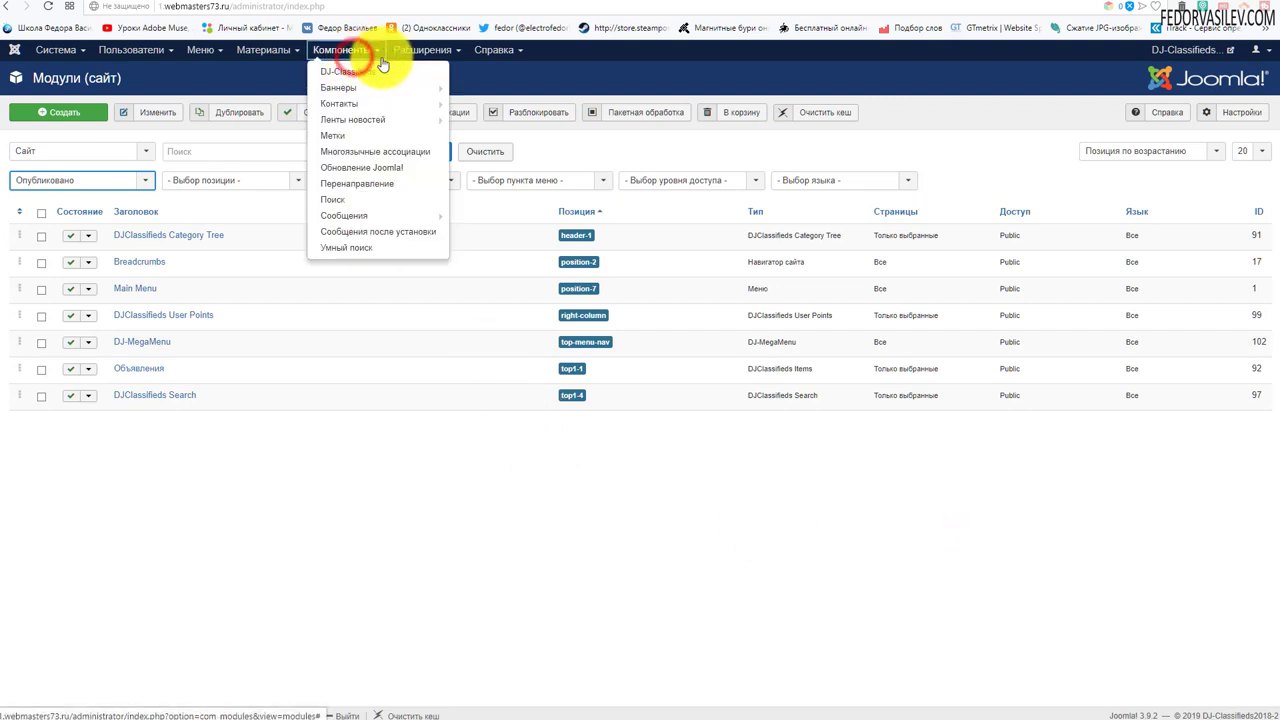
{"action": "mouse_move", "coordinate": [414, 55]}
{"action": "mouse_move", "coordinate": [446, 79]}
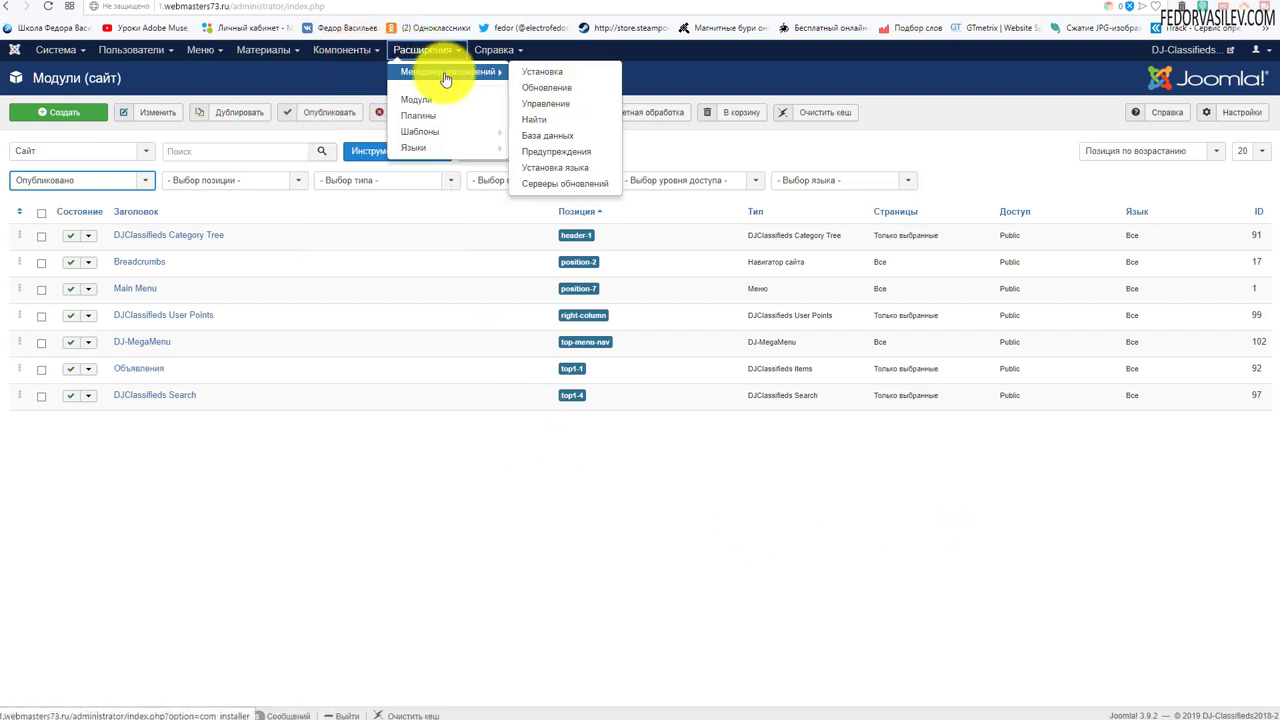
{"action": "left_click", "coordinate": [531, 75]}
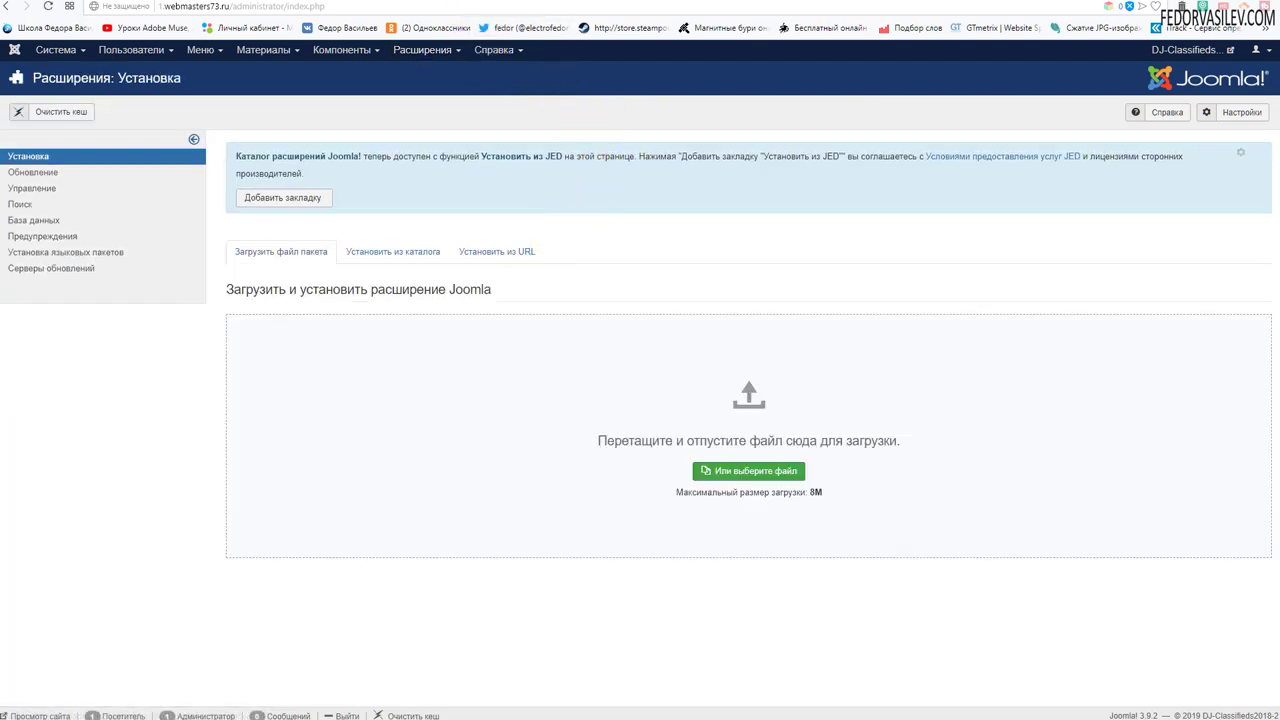
Install the AJAX plugin by uploading plg_system_djcfajax_1.3.3.zip from the archive folder.
{"action": "key", "text": "alt+Tab"}
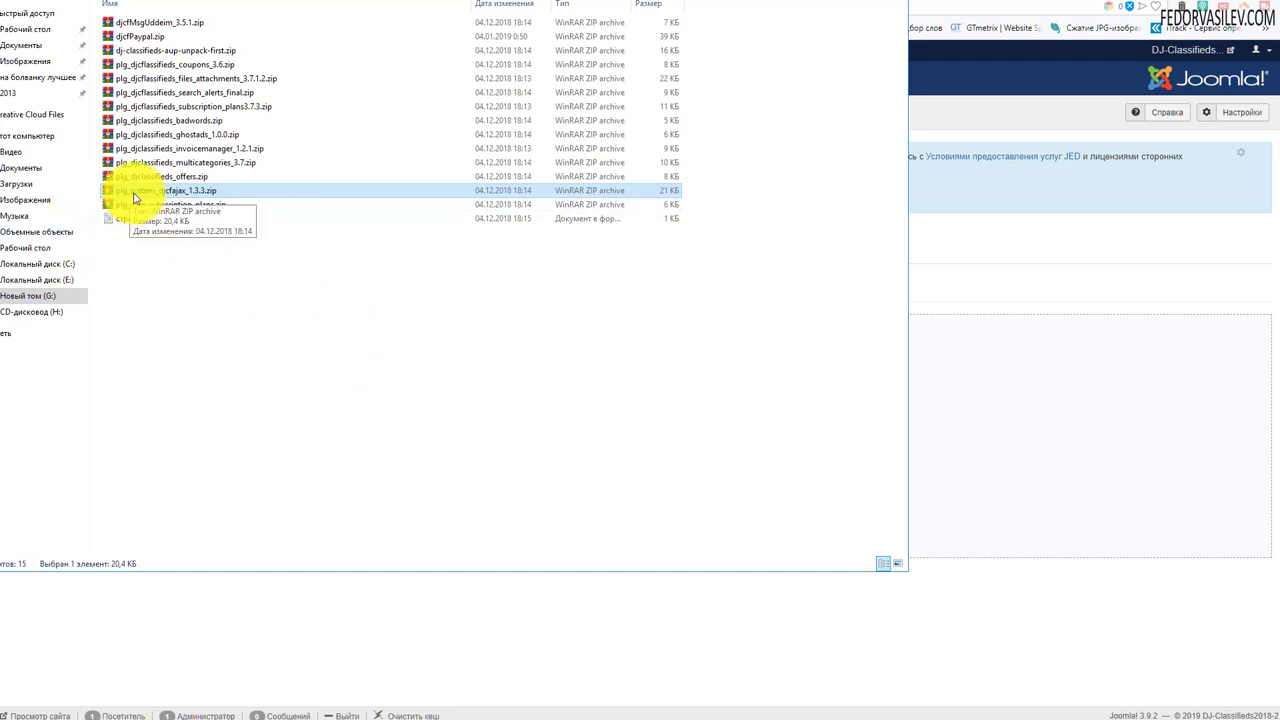
{"action": "left_click_drag", "start_coordinate": [127, 197], "coordinate": [138, 203]}
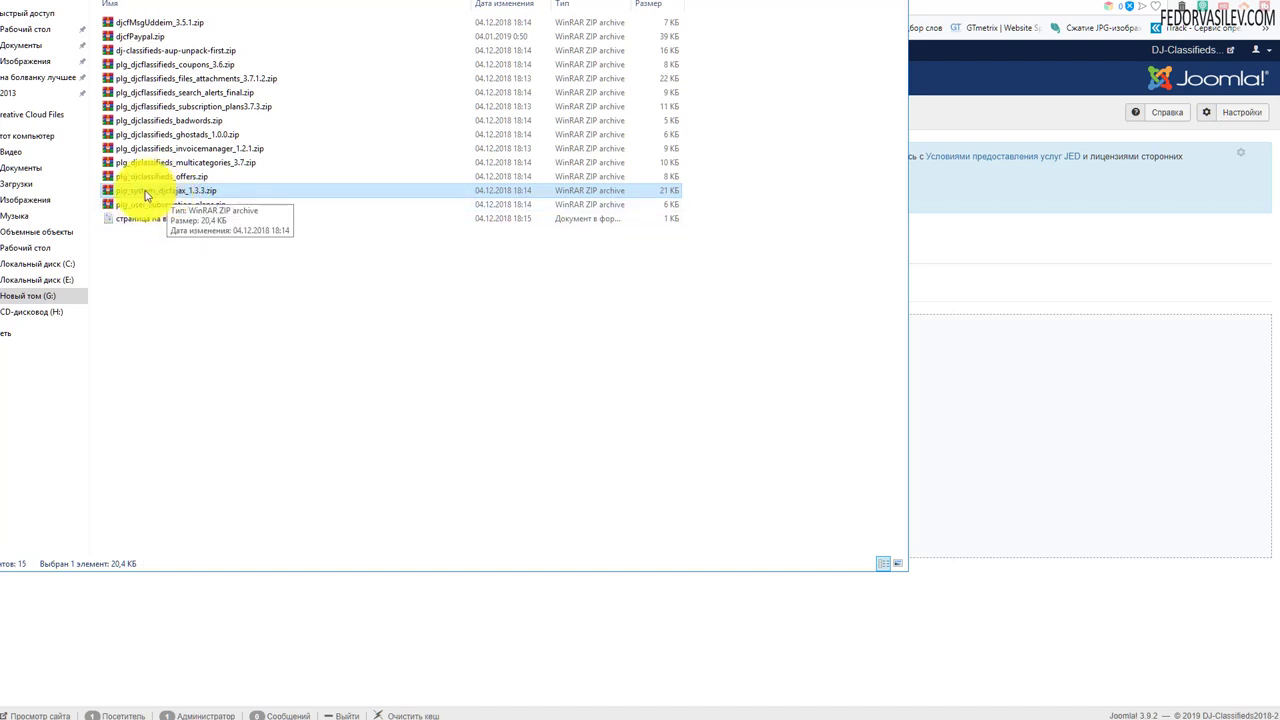
{"action": "left_click_drag", "start_coordinate": [150, 195], "coordinate": [994, 401]}
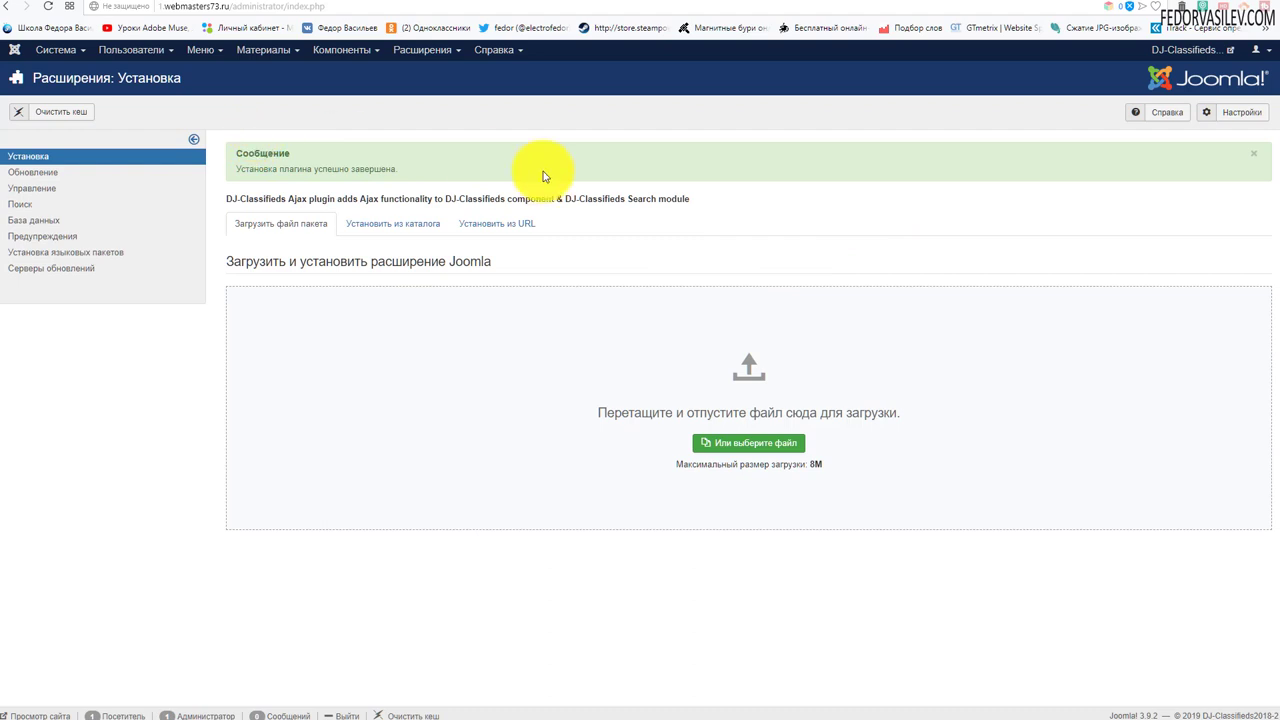
Open the list of plugins, sort it by descending ID and enable System - DJ-Classifieds Ajax.
{"action": "left_click", "coordinate": [435, 50]}
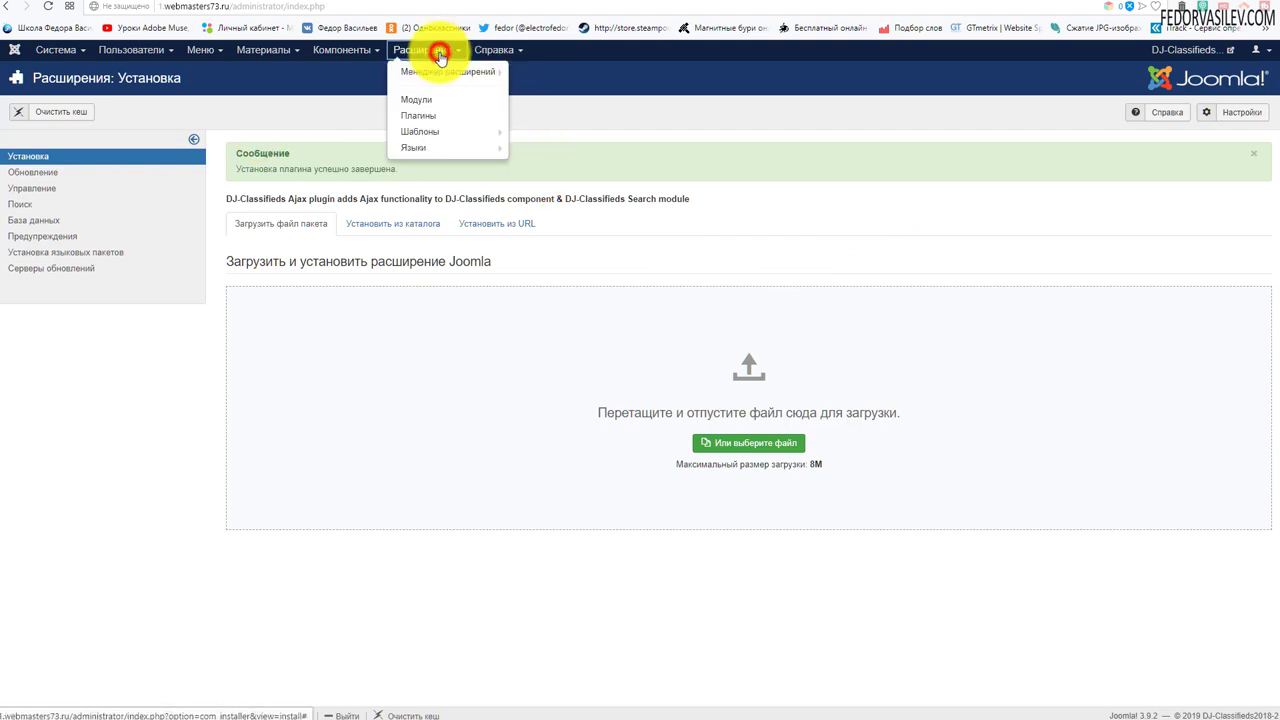
{"action": "left_click", "coordinate": [442, 113]}
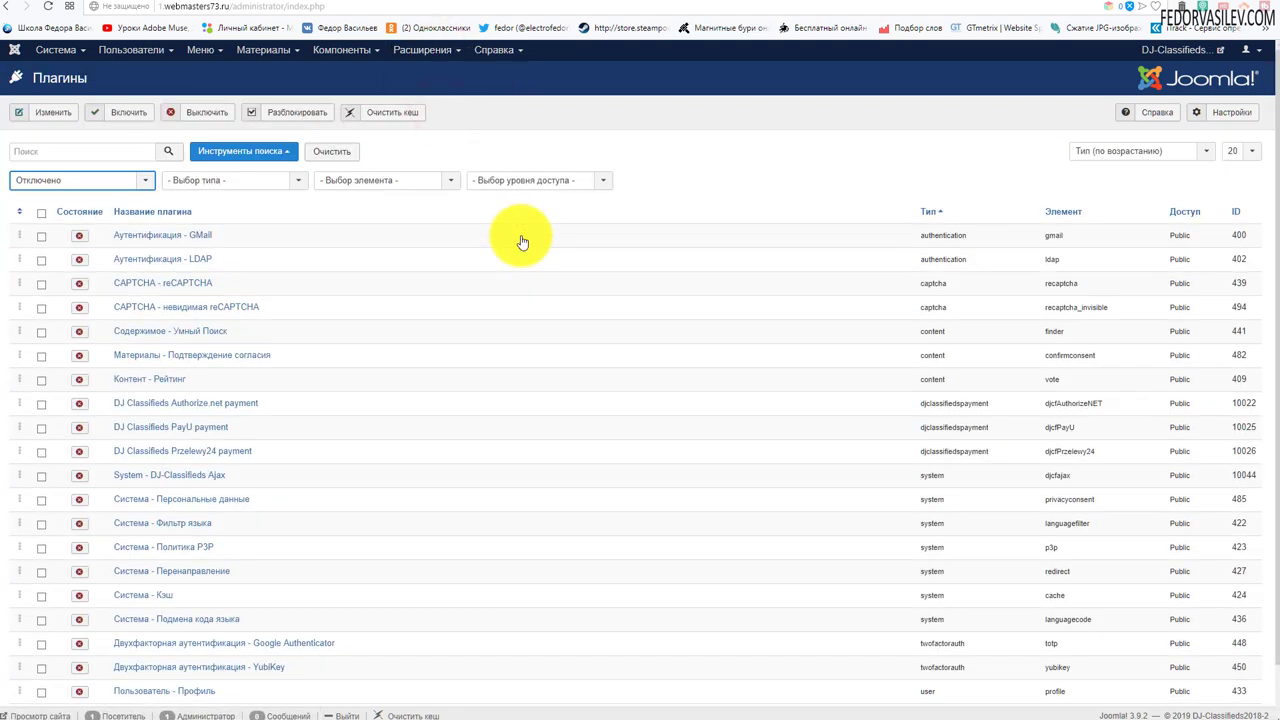
{"action": "left_click", "coordinate": [1236, 210]}
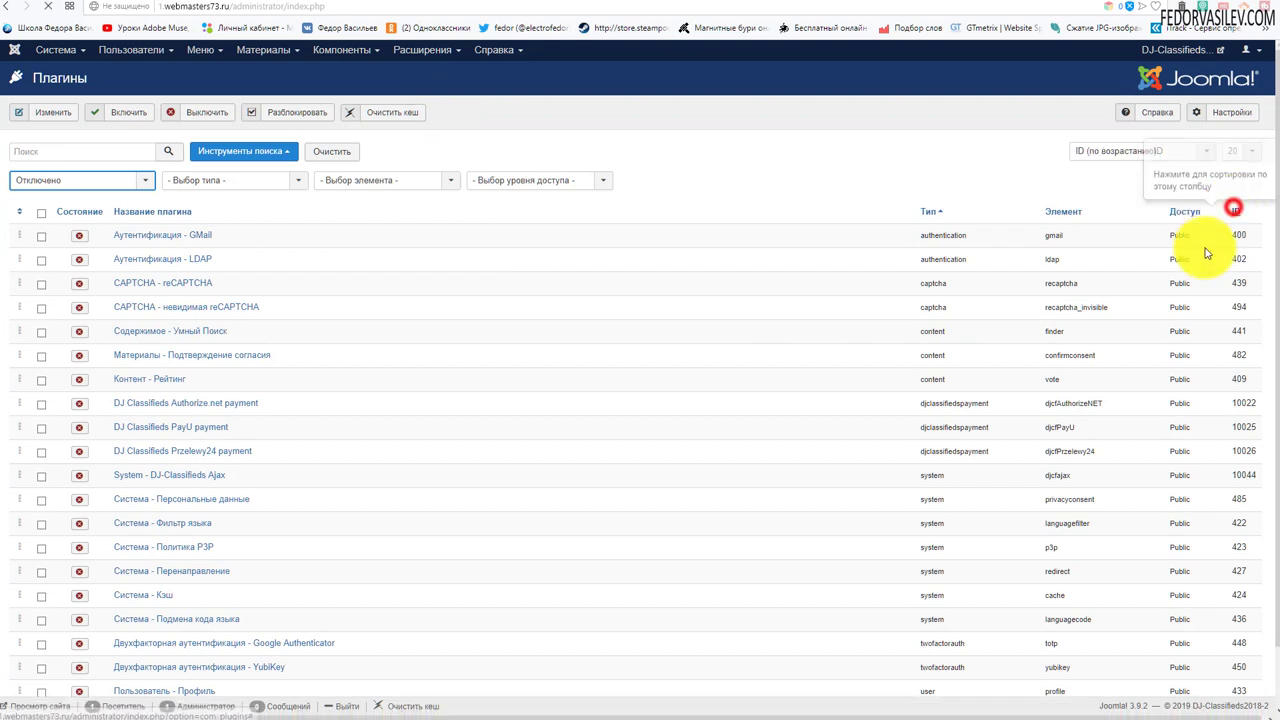
{"action": "left_click", "coordinate": [1236, 212]}
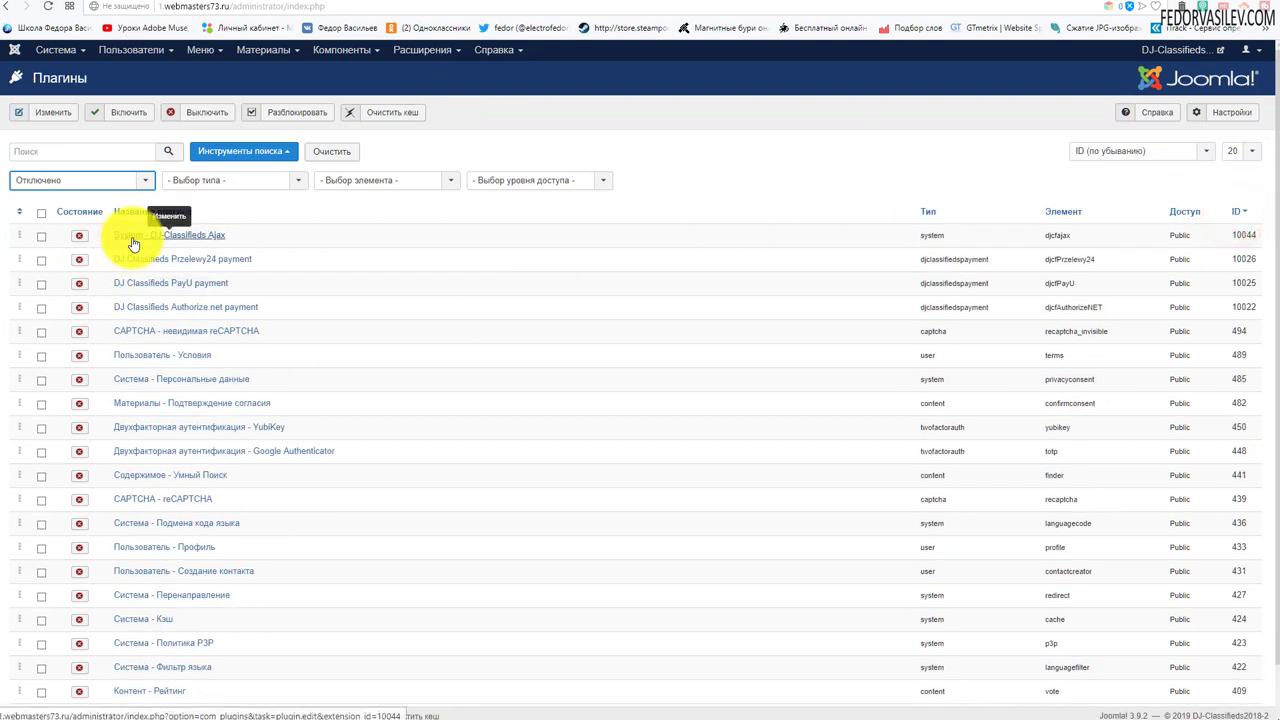
{"action": "left_click", "coordinate": [231, 236]}
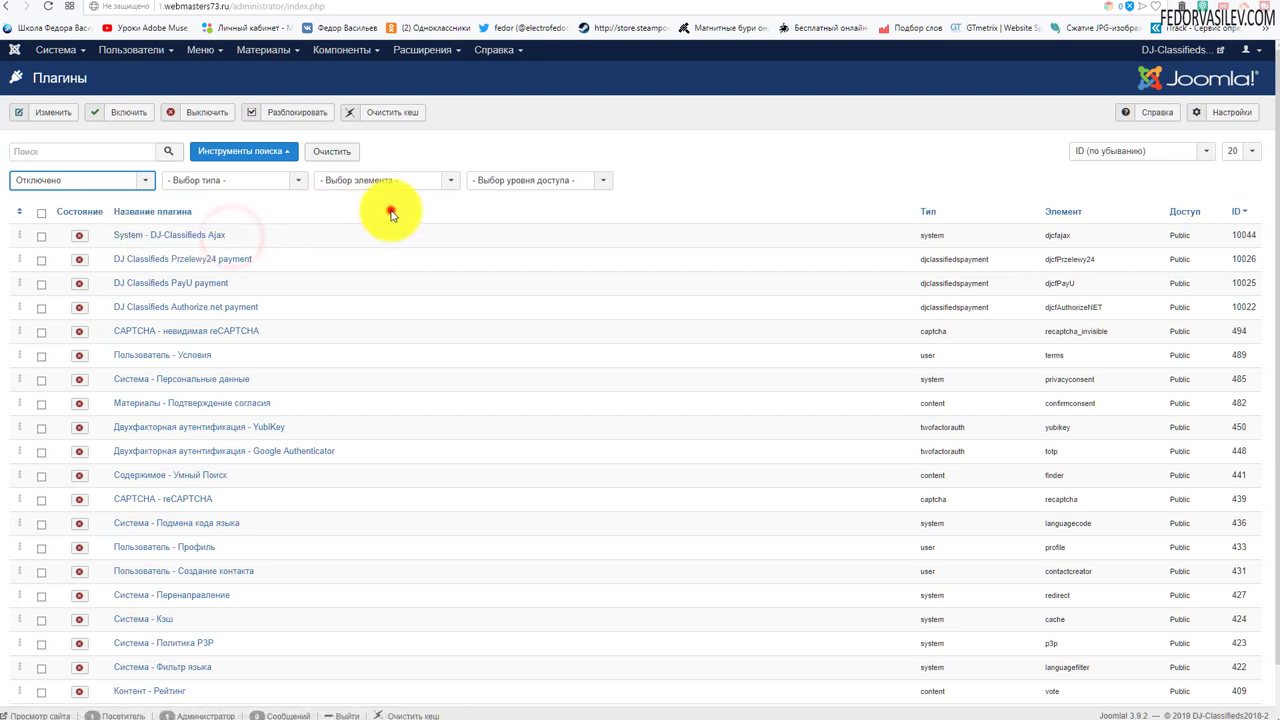
{"action": "left_click", "coordinate": [79, 236]}
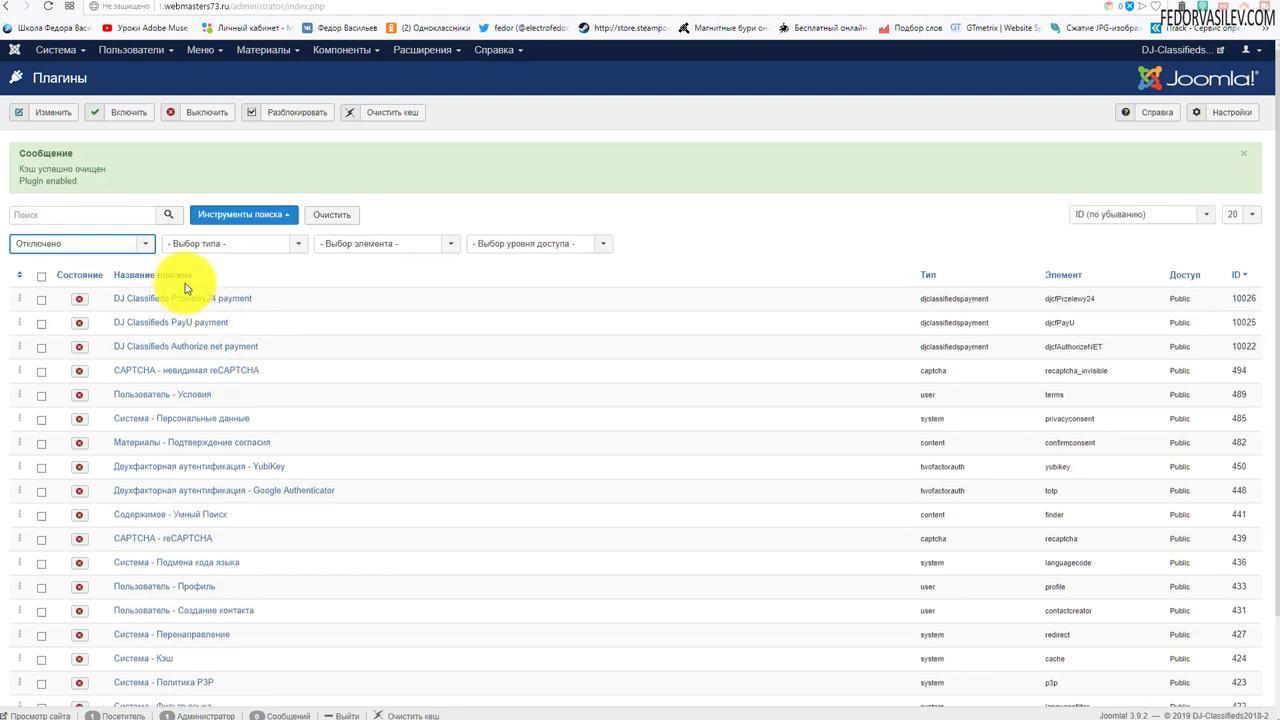
Filter the plugin list by the state Включено and open the System - DJ-Classifieds Ajax plugin.
{"action": "left_click", "coordinate": [145, 243]}
{"action": "left_click", "coordinate": [89, 293]}
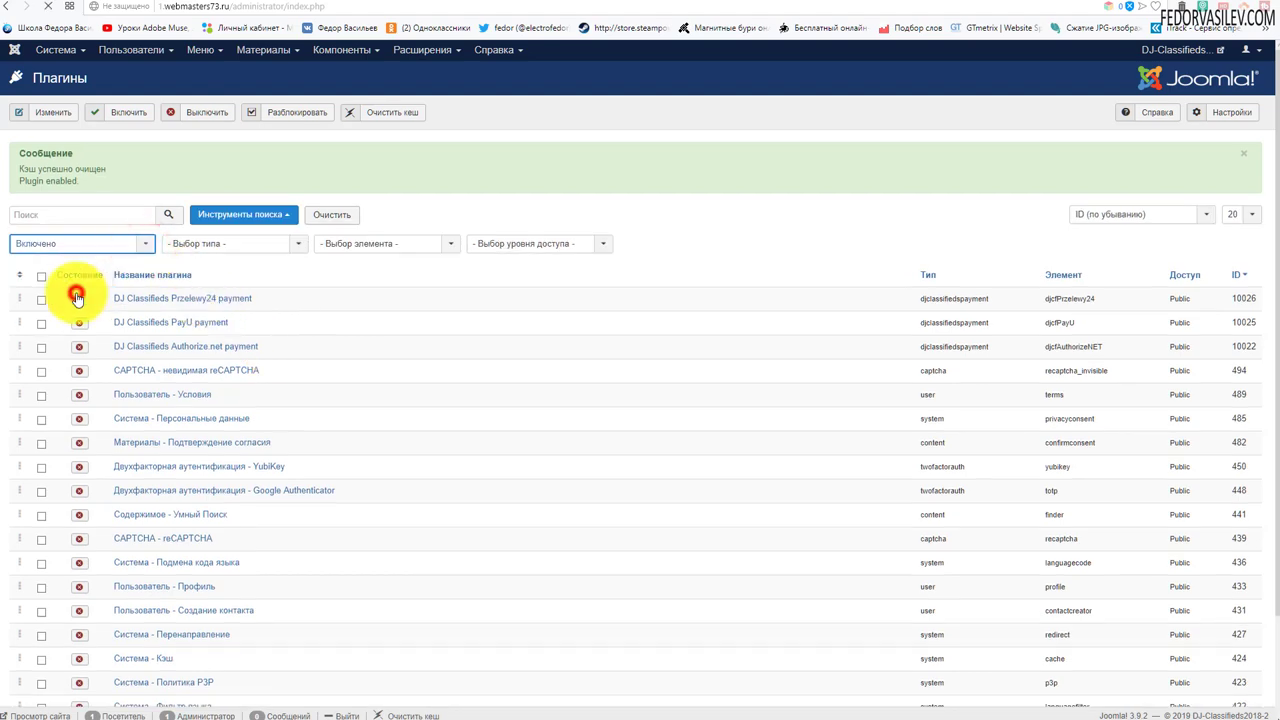
{"action": "left_click", "coordinate": [172, 236]}
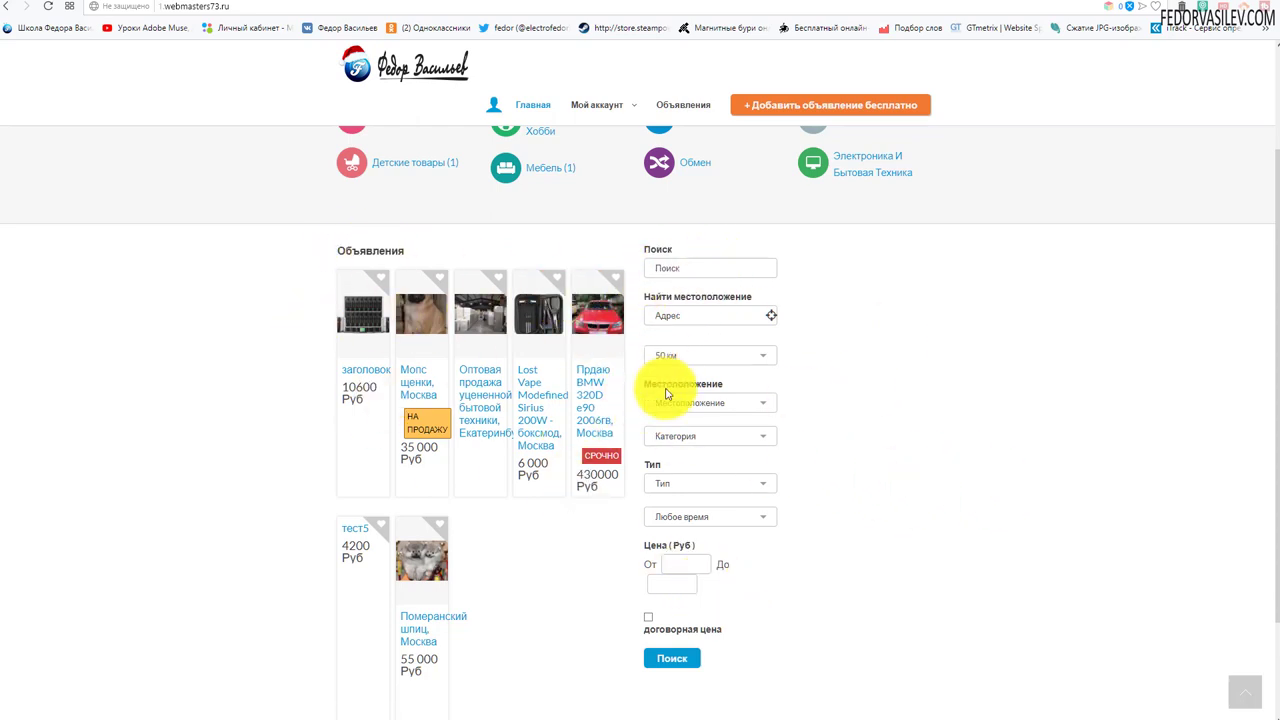
On the site's home page, choose the category Детские товары in the ad search form and run the search.
{"action": "left_click", "coordinate": [699, 438]}
{"action": "left_click", "coordinate": [699, 475]}
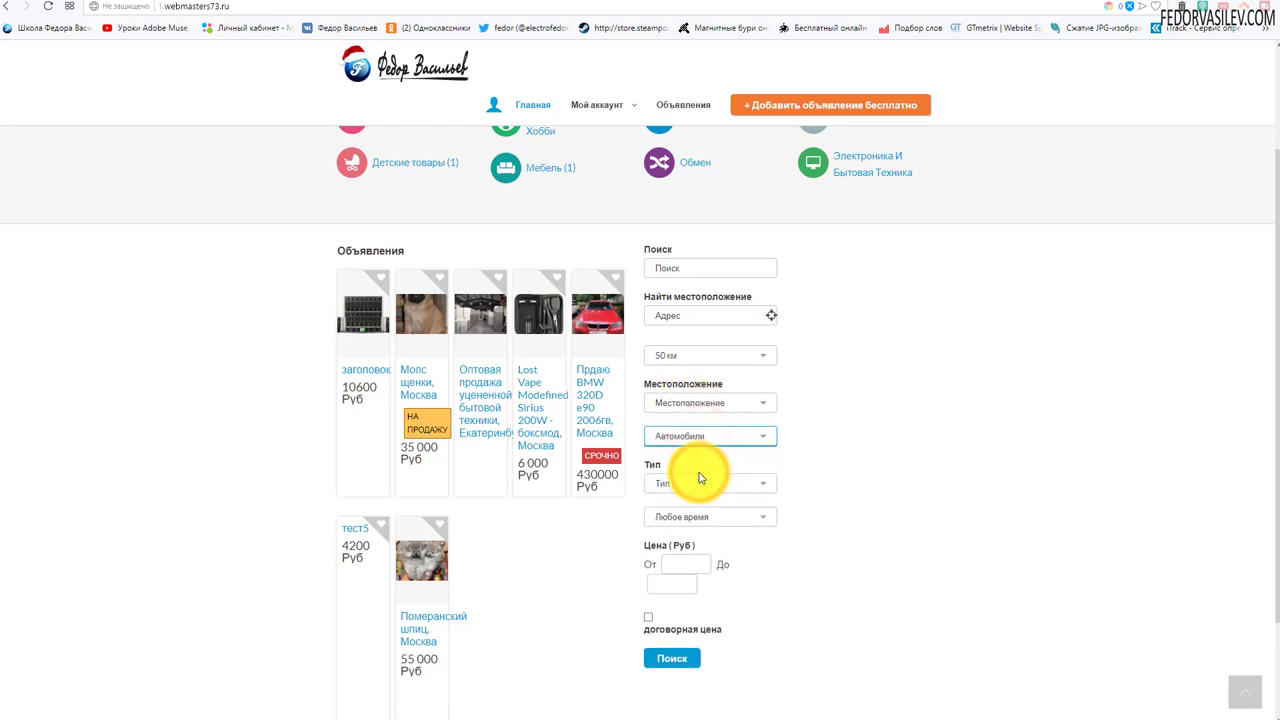
{"action": "left_click", "coordinate": [680, 436]}
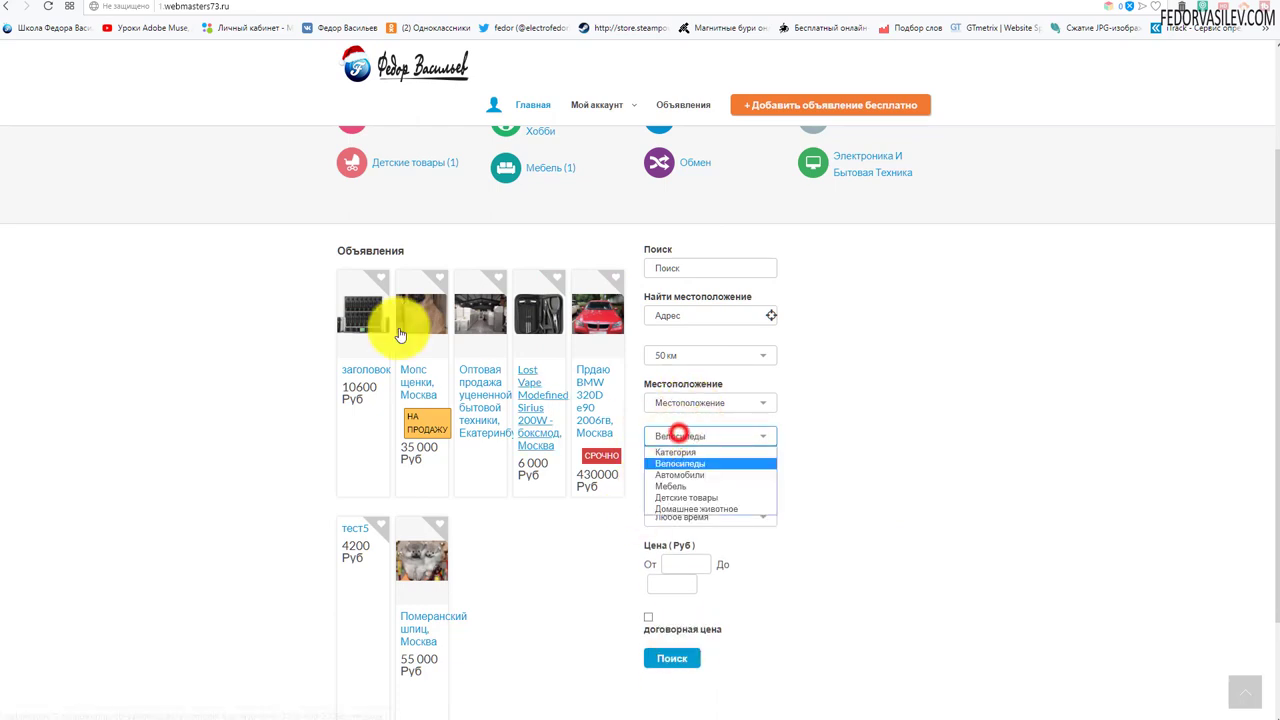
{"action": "left_click", "coordinate": [684, 497]}
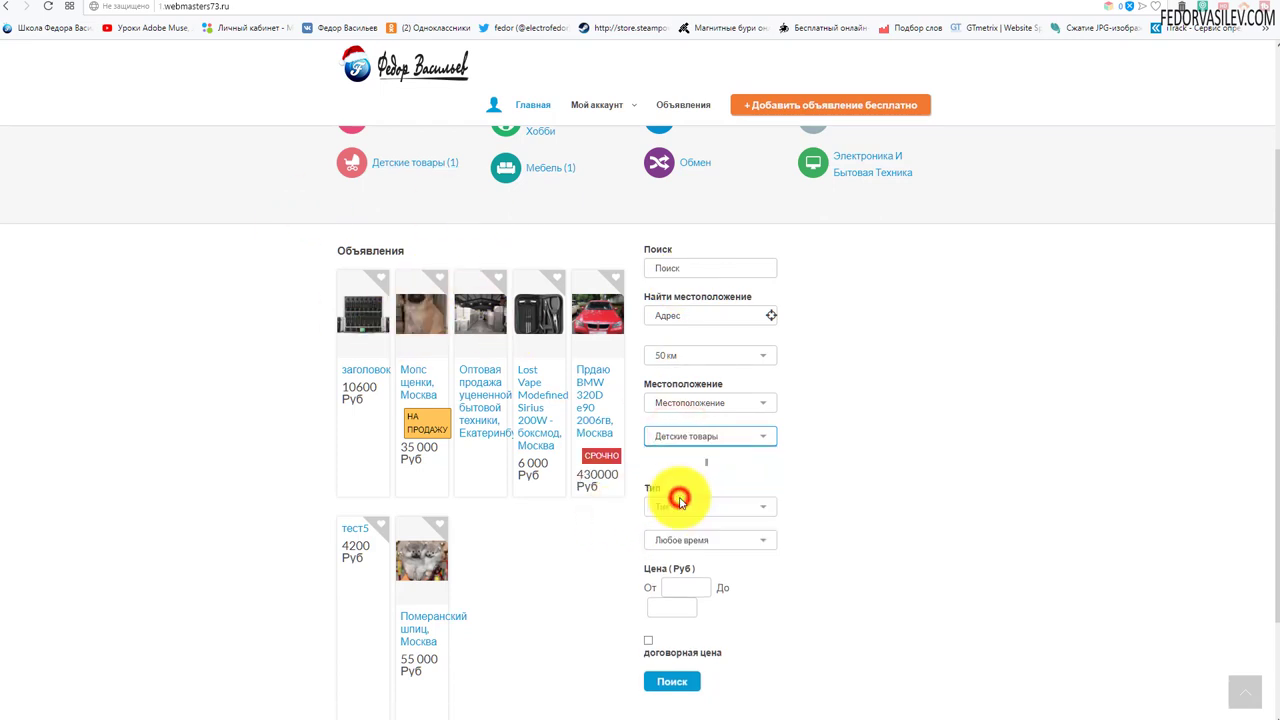
{"action": "left_click", "coordinate": [670, 657]}
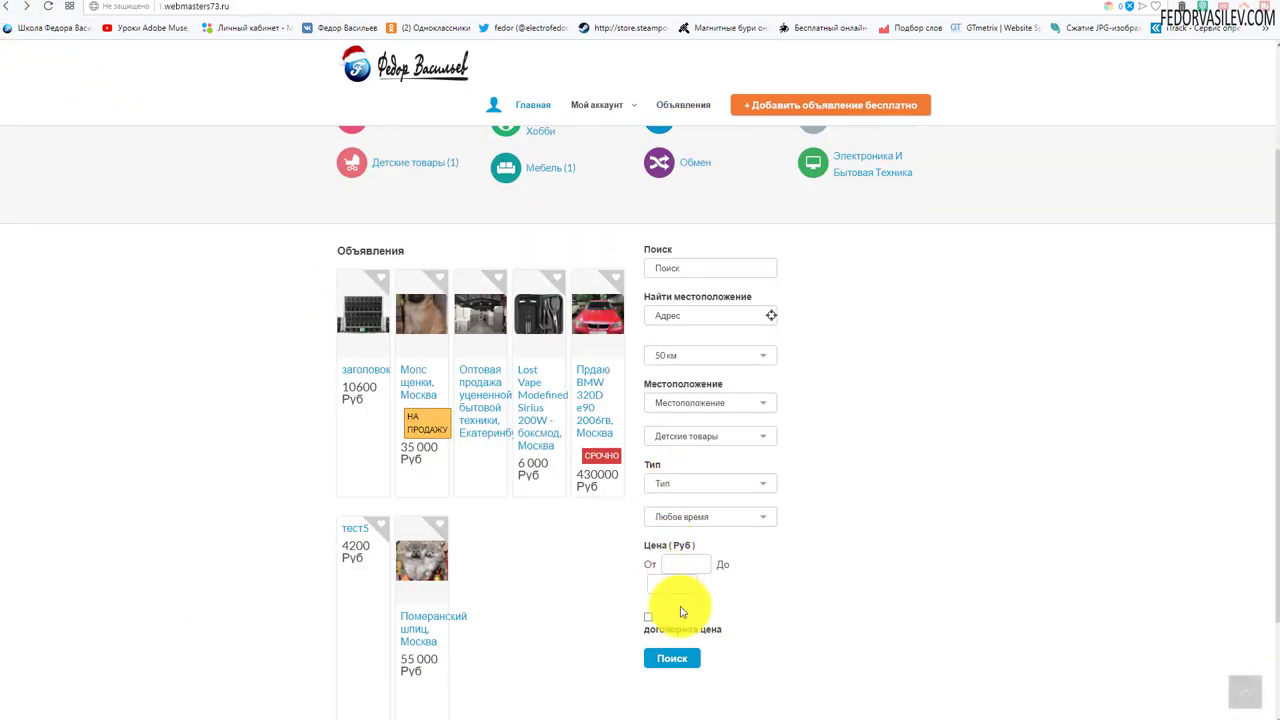
Search the ads with a price range from 400 to 900 and return to the home page's search form.
{"action": "left_click", "coordinate": [677, 565]}
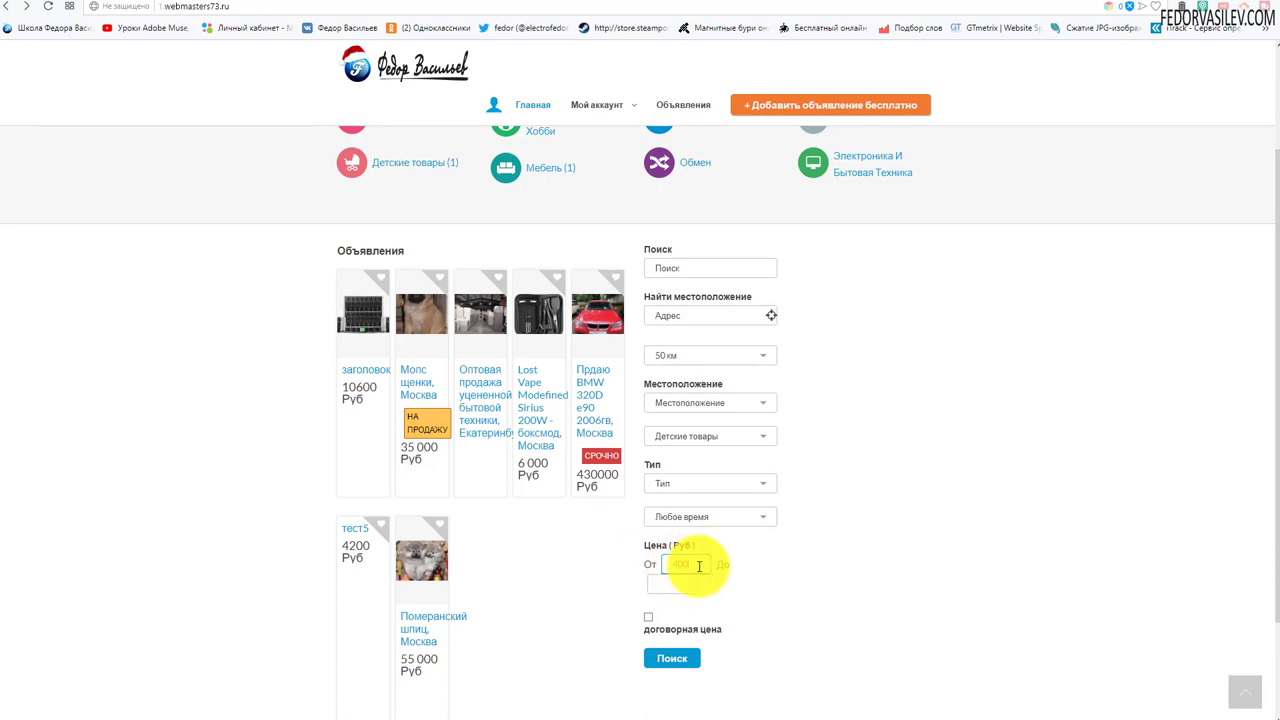
{"action": "left_click", "coordinate": [666, 583]}
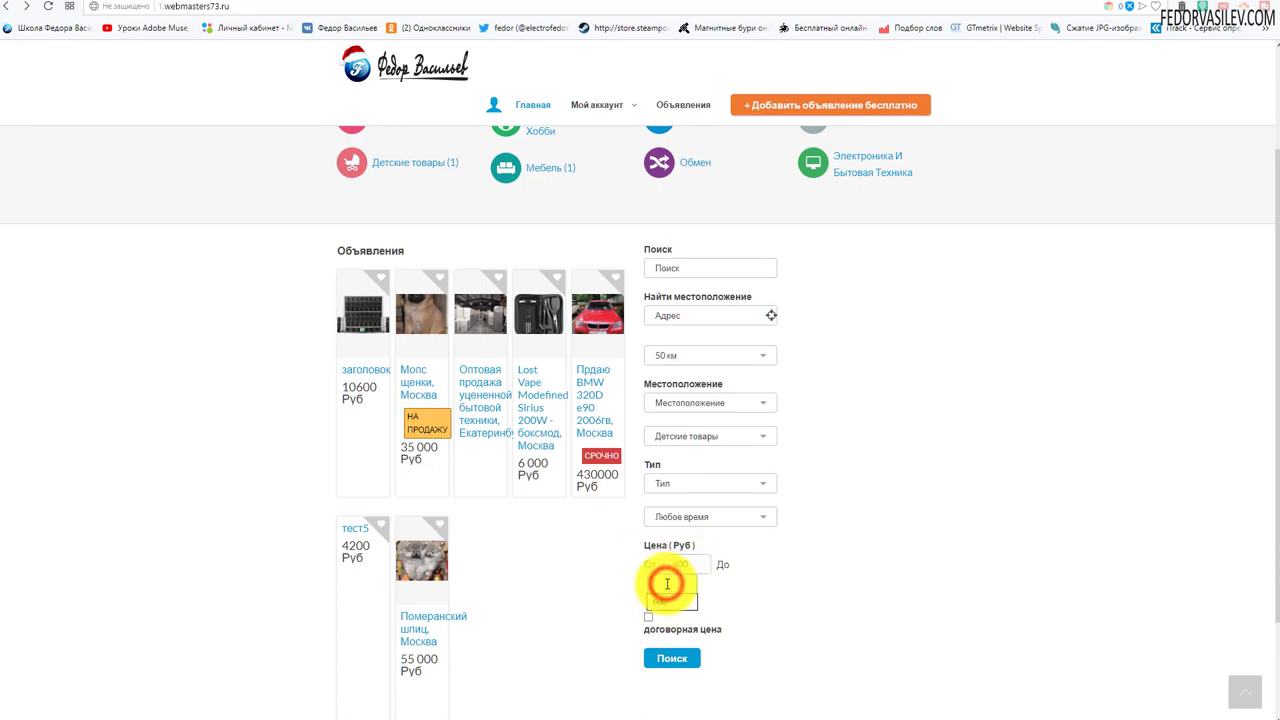
{"action": "type", "text": "900"}
{"action": "left_click", "coordinate": [665, 660]}
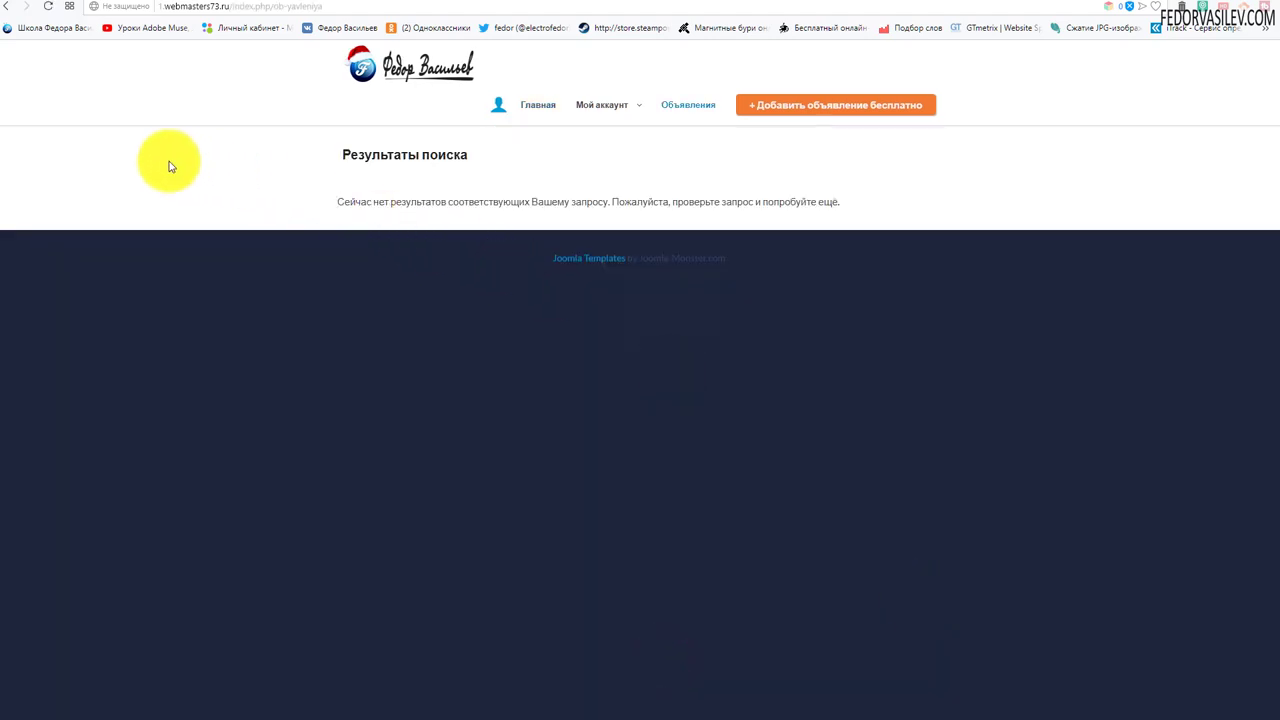
{"action": "left_click", "coordinate": [10, 8]}
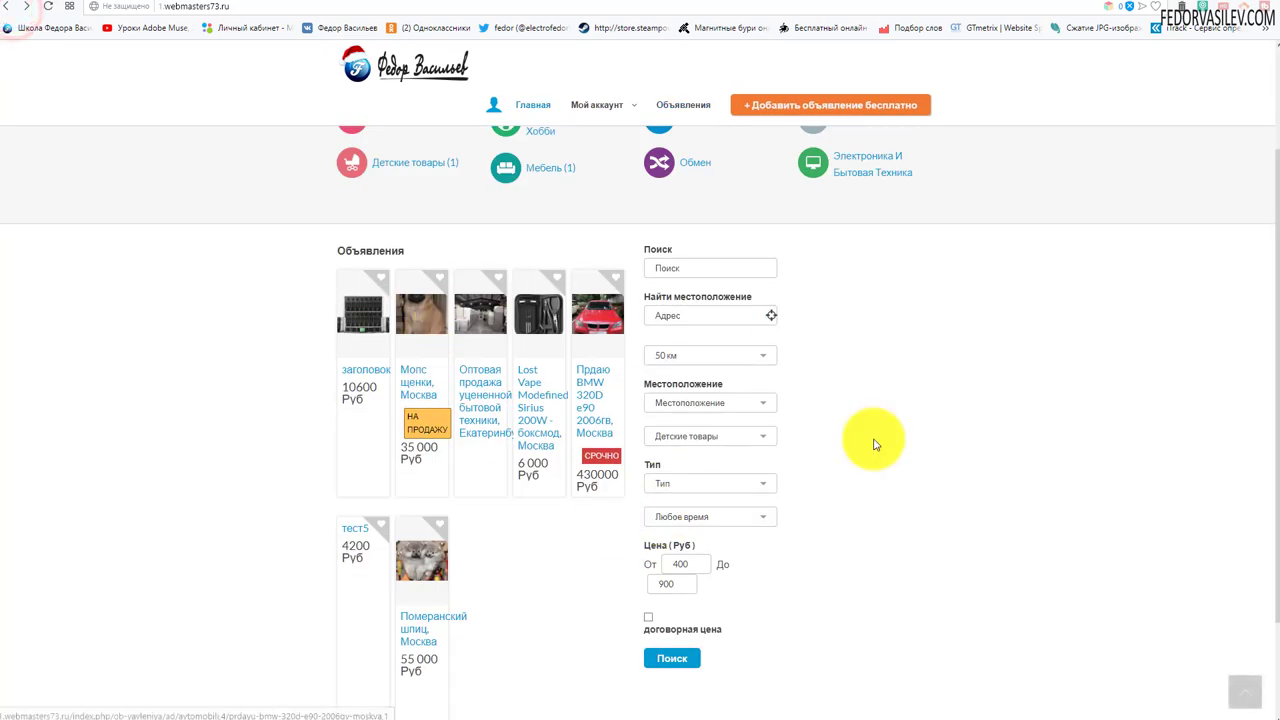
{"action": "left_click", "coordinate": [710, 267]}
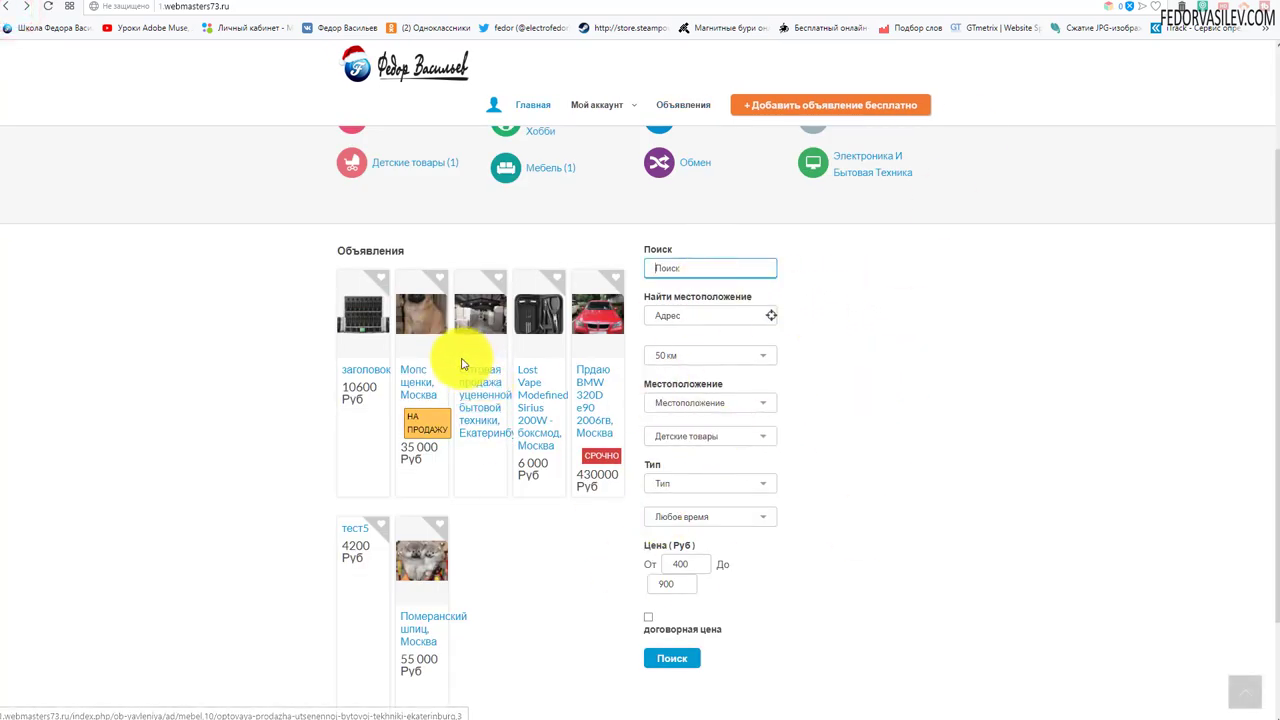
Look over the home page's ads and return to the System - DJ-Classifieds Ajax plugin settings to check its state options.
{"action": "scroll", "coordinate": [457, 363], "scroll_direction": "down", "scroll_amount": 2}
{"action": "scroll", "coordinate": [850, 298], "scroll_direction": "up", "scroll_amount": 2}
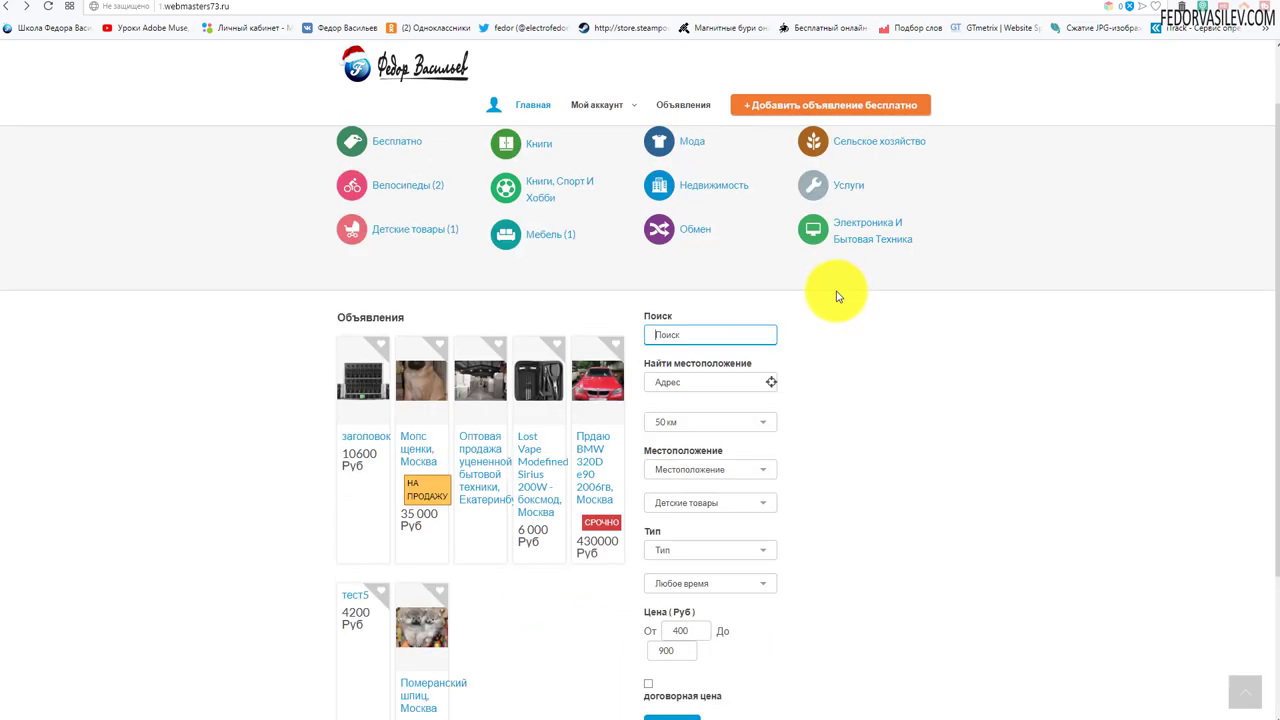
{"action": "left_click", "coordinate": [820, 3]}
{"action": "left_click", "coordinate": [1100, 264]}
{"action": "left_click", "coordinate": [1058, 278]}
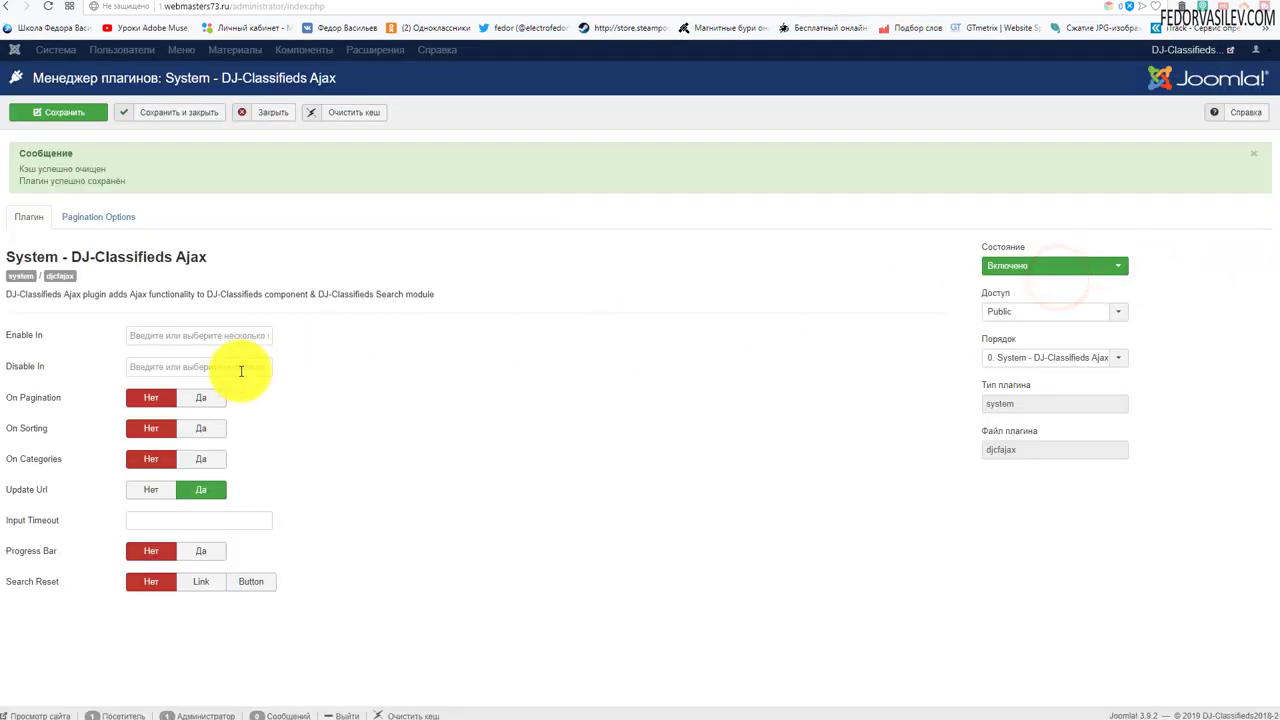
Examine the menu items offered for Enable In and leave the field empty.
{"action": "mouse_move", "coordinate": [17, 343]}
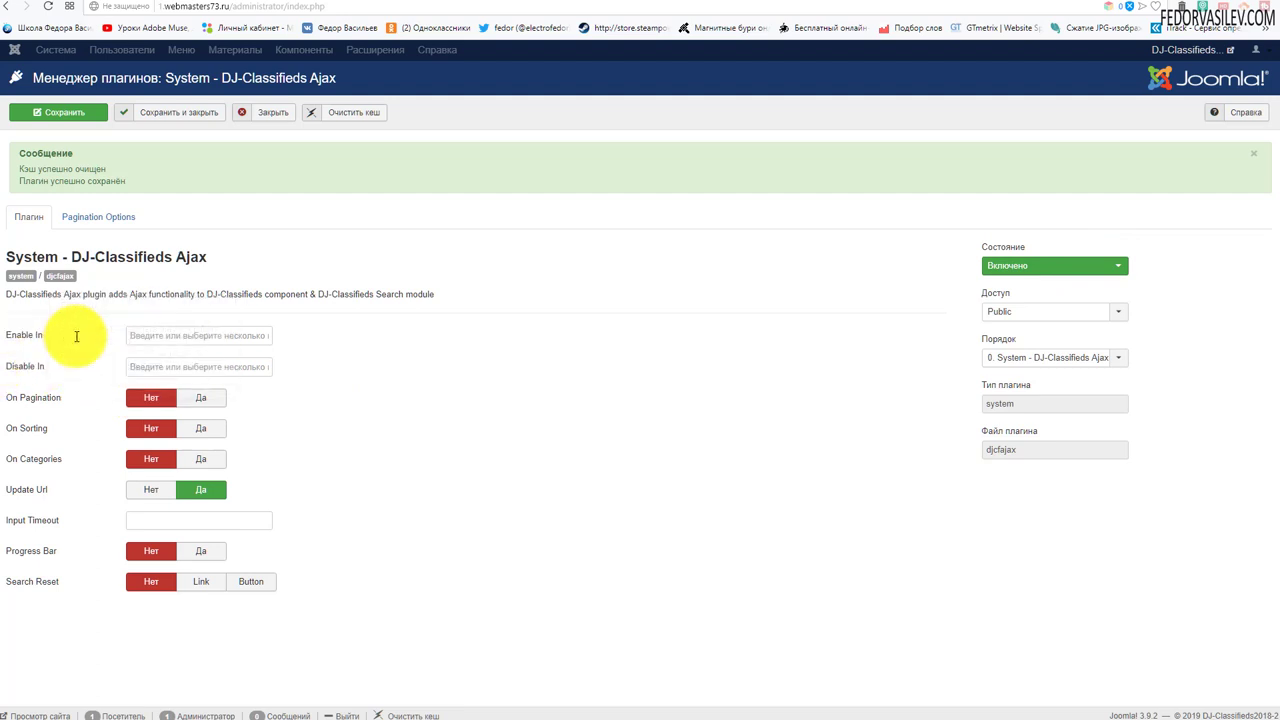
{"action": "left_click", "coordinate": [130, 335]}
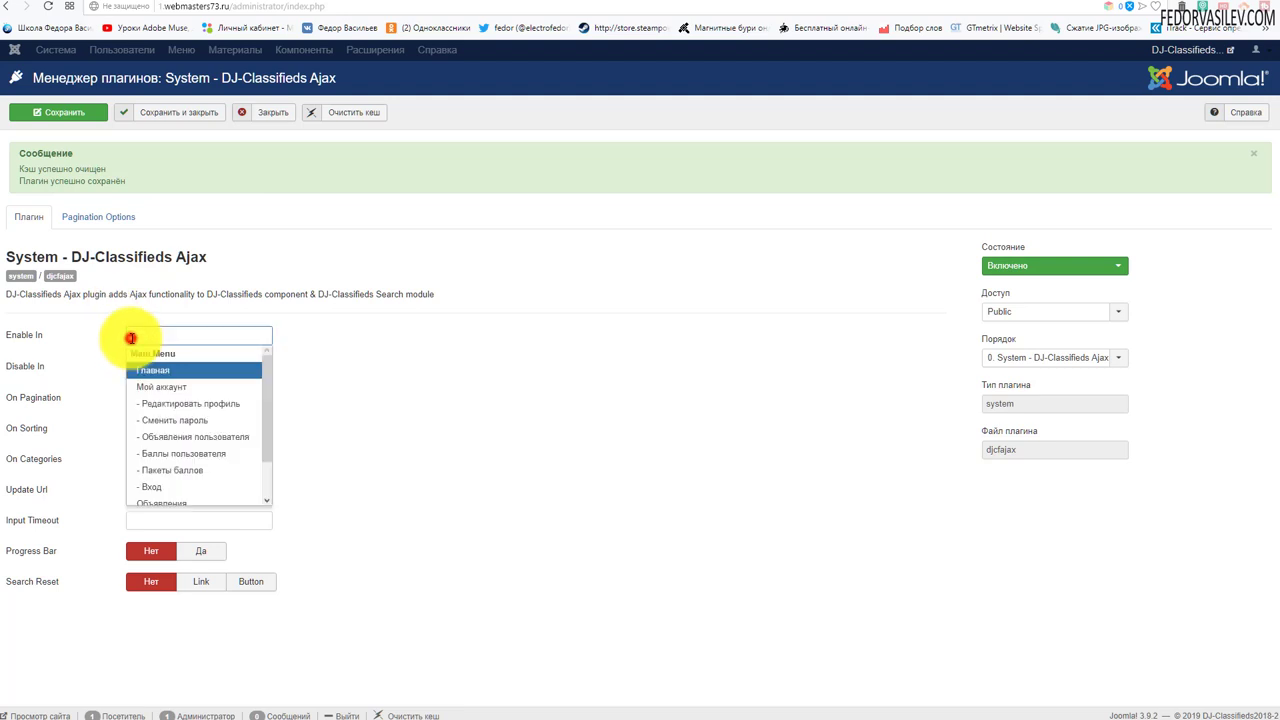
{"action": "left_click_drag", "start_coordinate": [266, 393], "coordinate": [350, 369]}
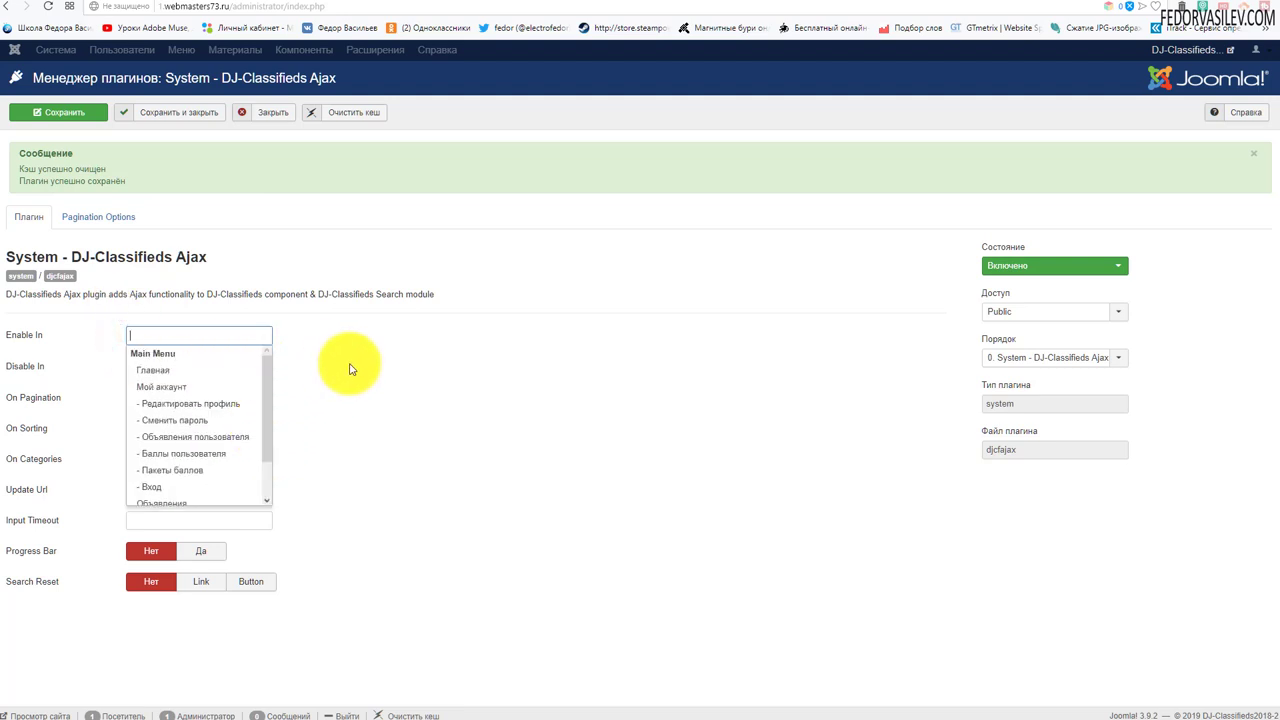
{"action": "left_click", "coordinate": [350, 369]}
Try adding the menu items Мой аккаунт and Сменить пароль to Disable In, and remove both again.
{"action": "mouse_move", "coordinate": [25, 369]}
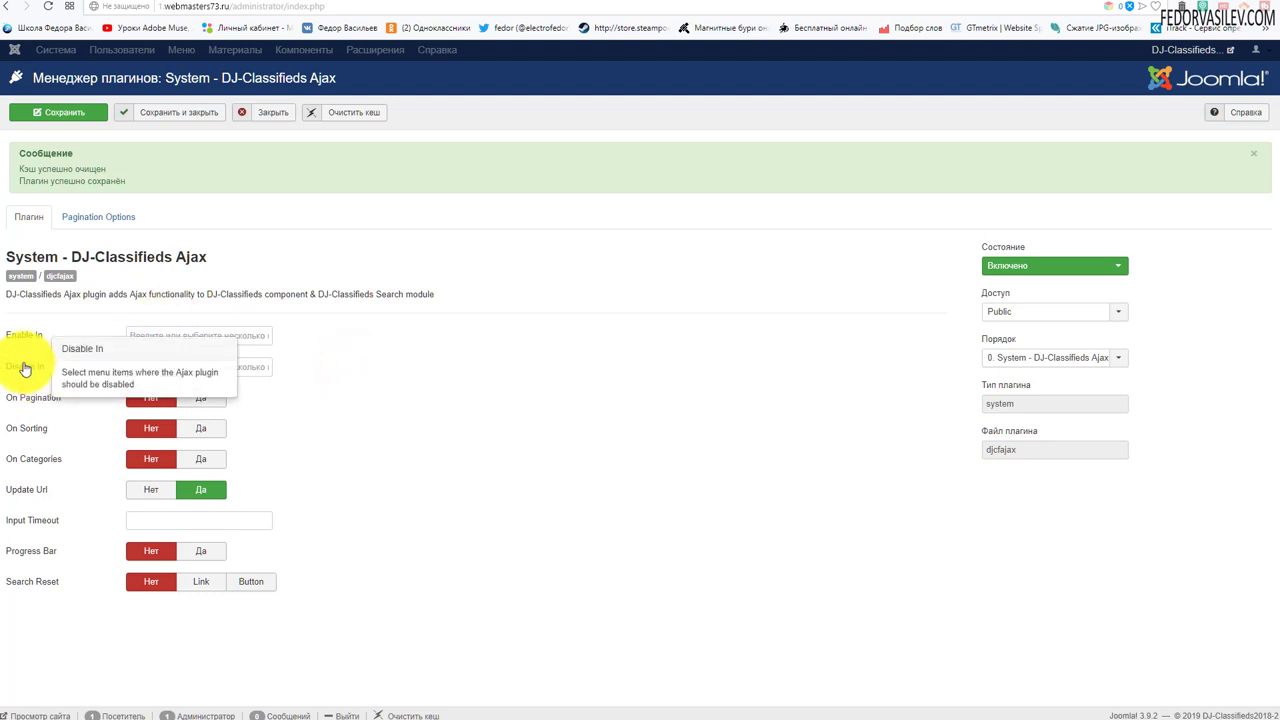
{"action": "left_click", "coordinate": [249, 366]}
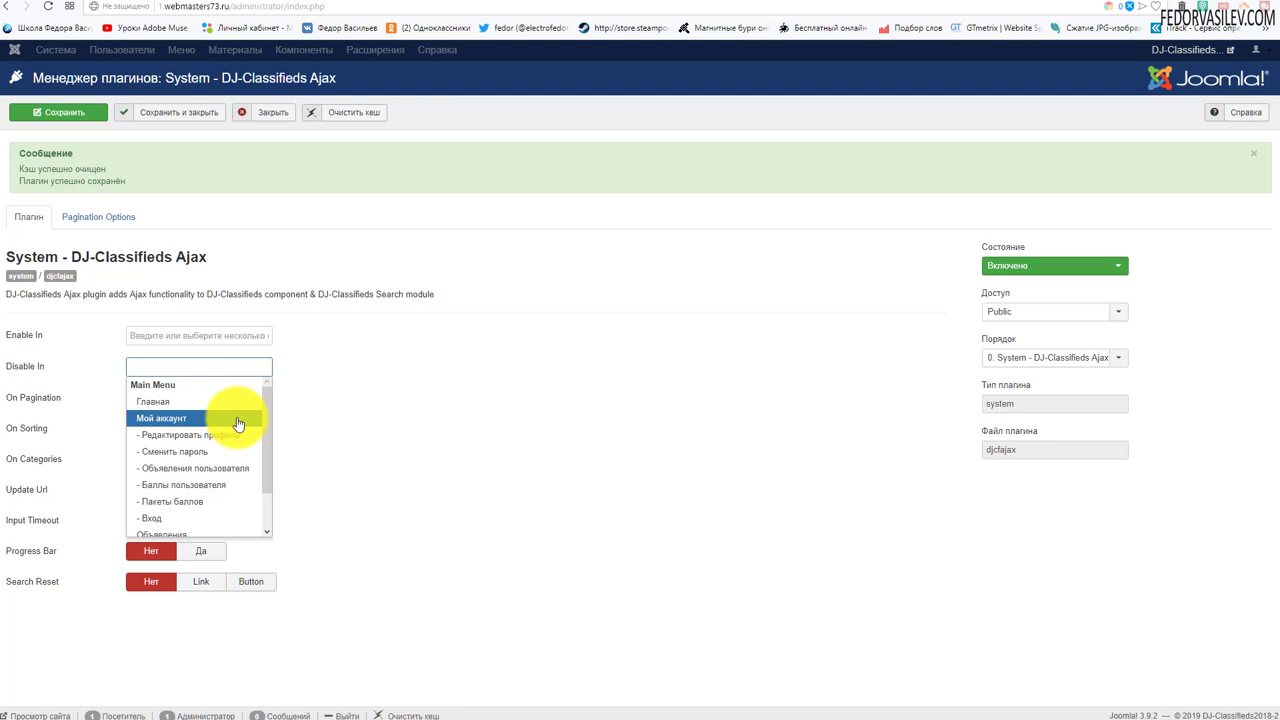
{"action": "left_click", "coordinate": [238, 418]}
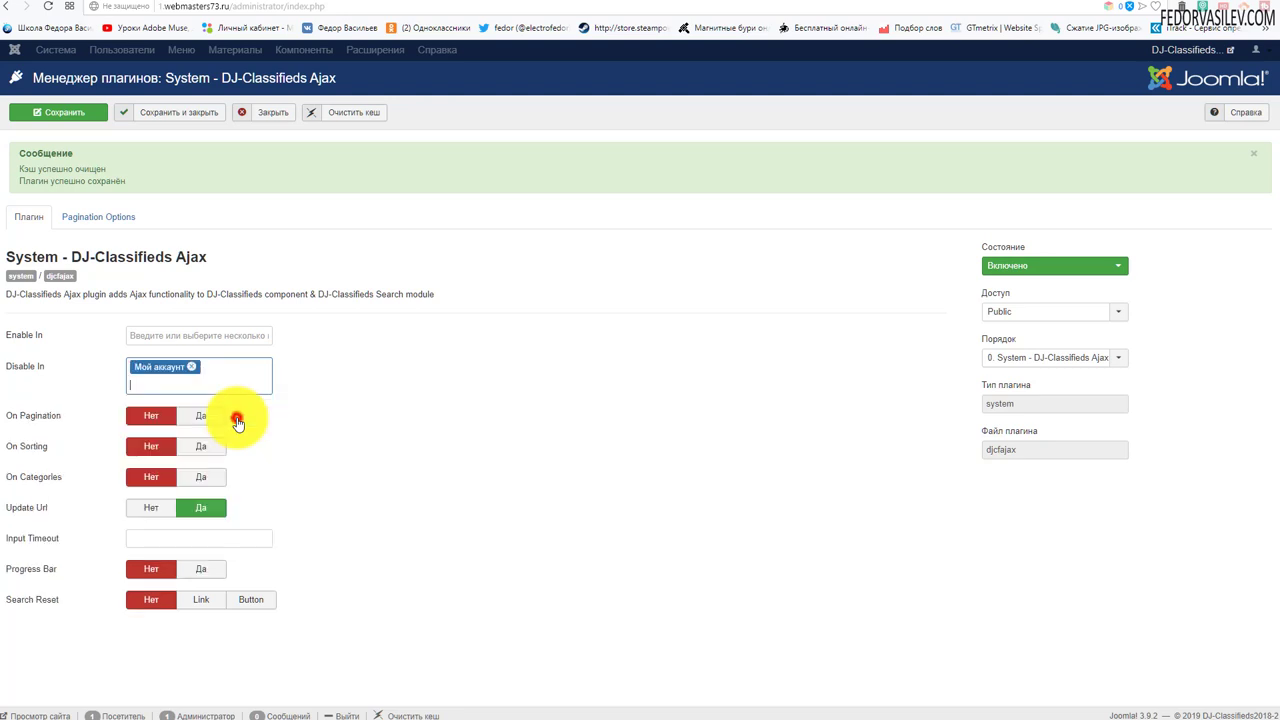
{"action": "left_click", "coordinate": [205, 378]}
{"action": "left_click", "coordinate": [189, 470]}
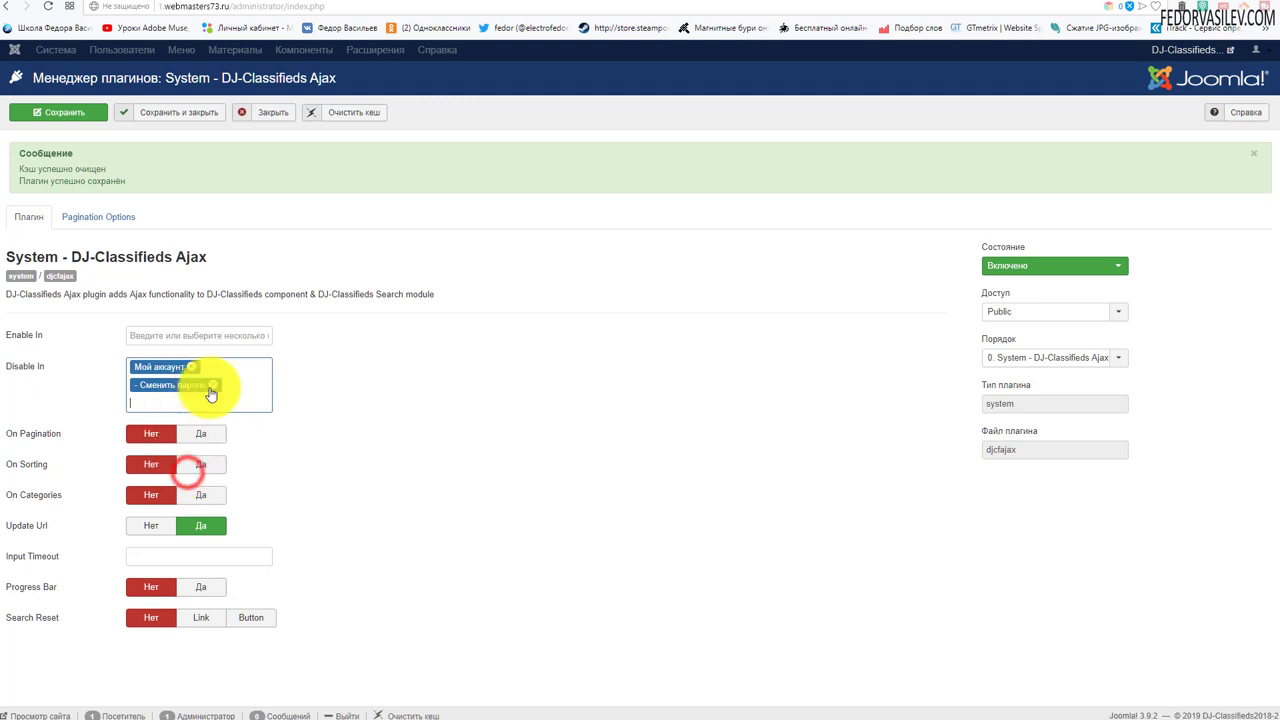
{"action": "left_click", "coordinate": [213, 386]}
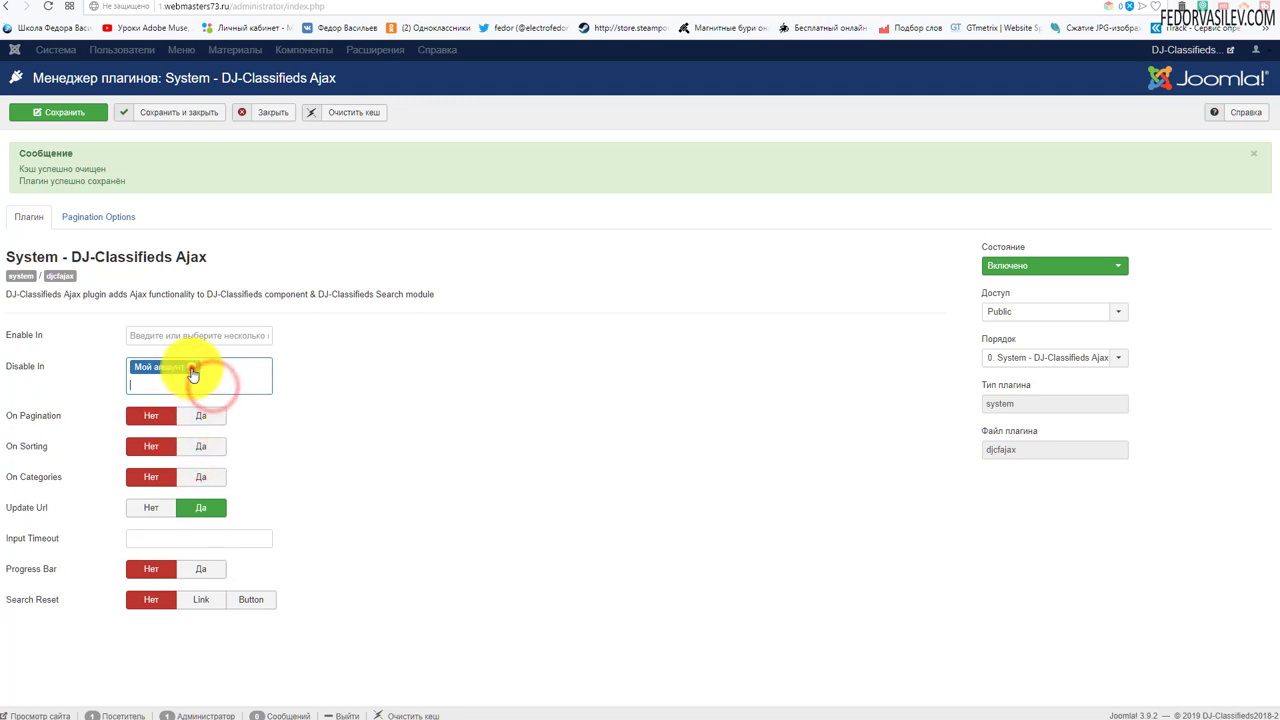
{"action": "left_click", "coordinate": [192, 369]}
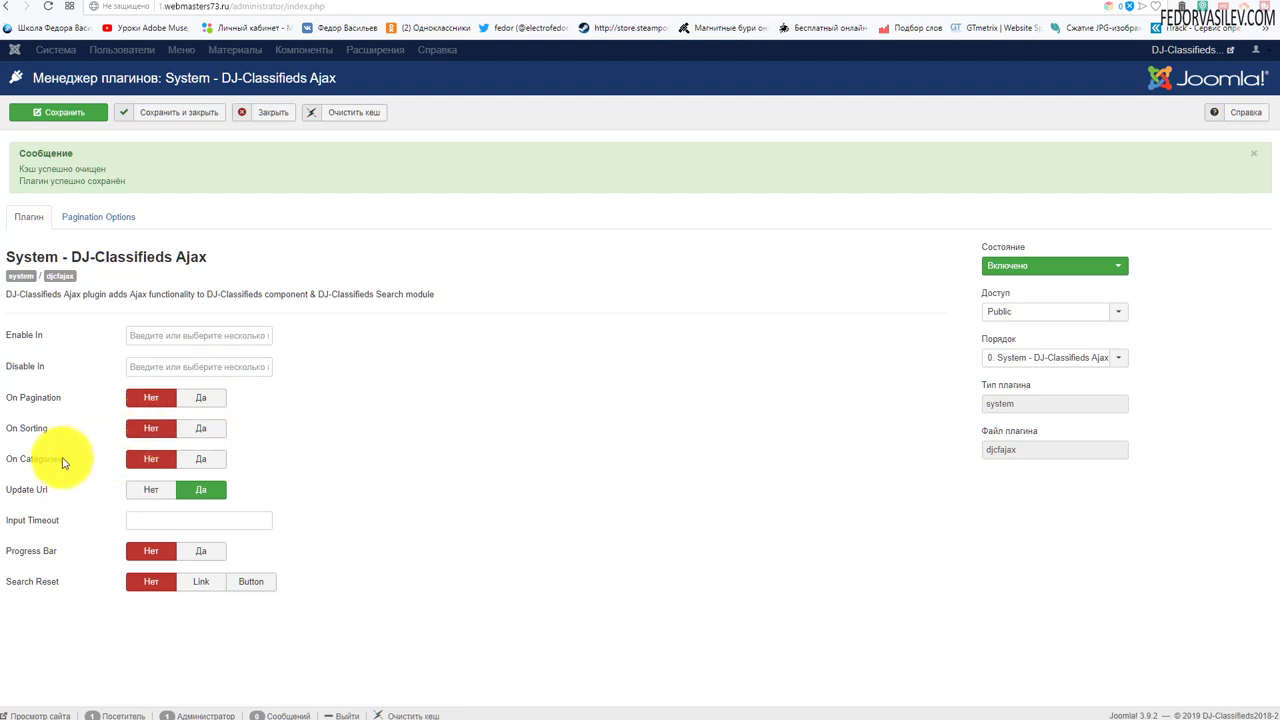
Enable On Pagination, On Sorting and On Categories for the Ajax plugin.
{"action": "left_click", "coordinate": [215, 400]}
{"action": "mouse_move", "coordinate": [31, 430]}
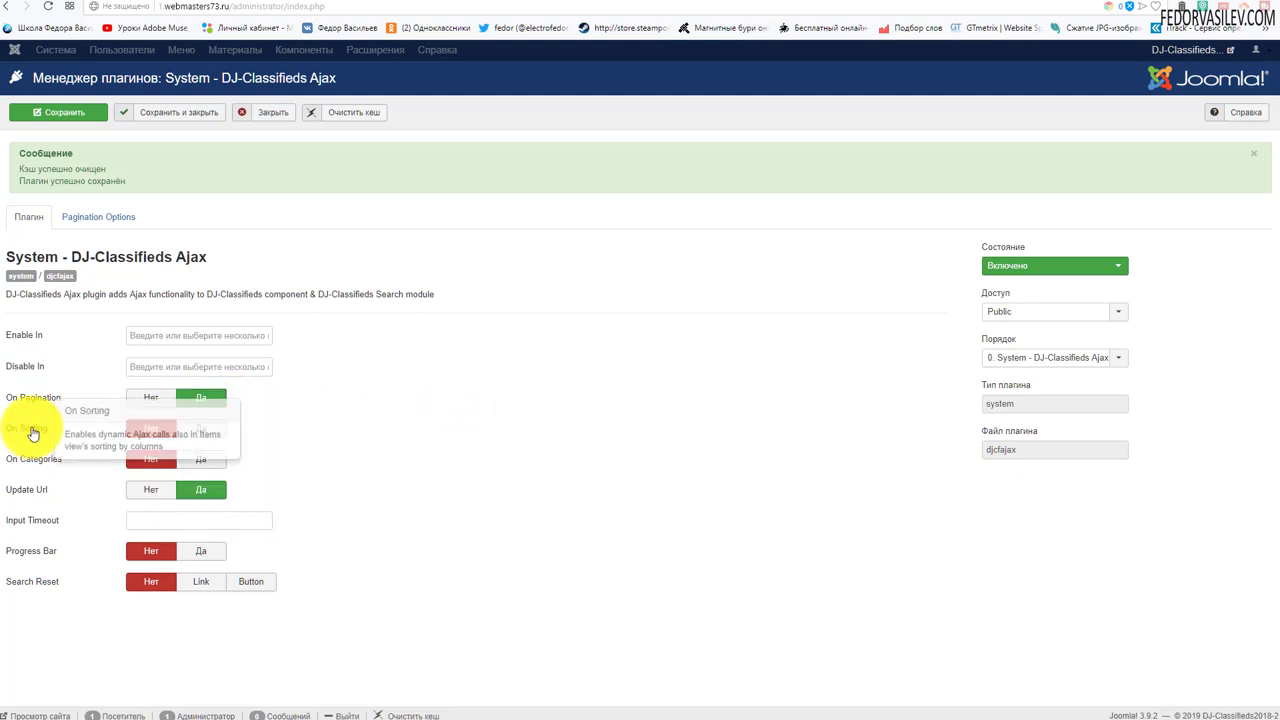
{"action": "left_click", "coordinate": [200, 428]}
{"action": "left_click", "coordinate": [205, 458]}
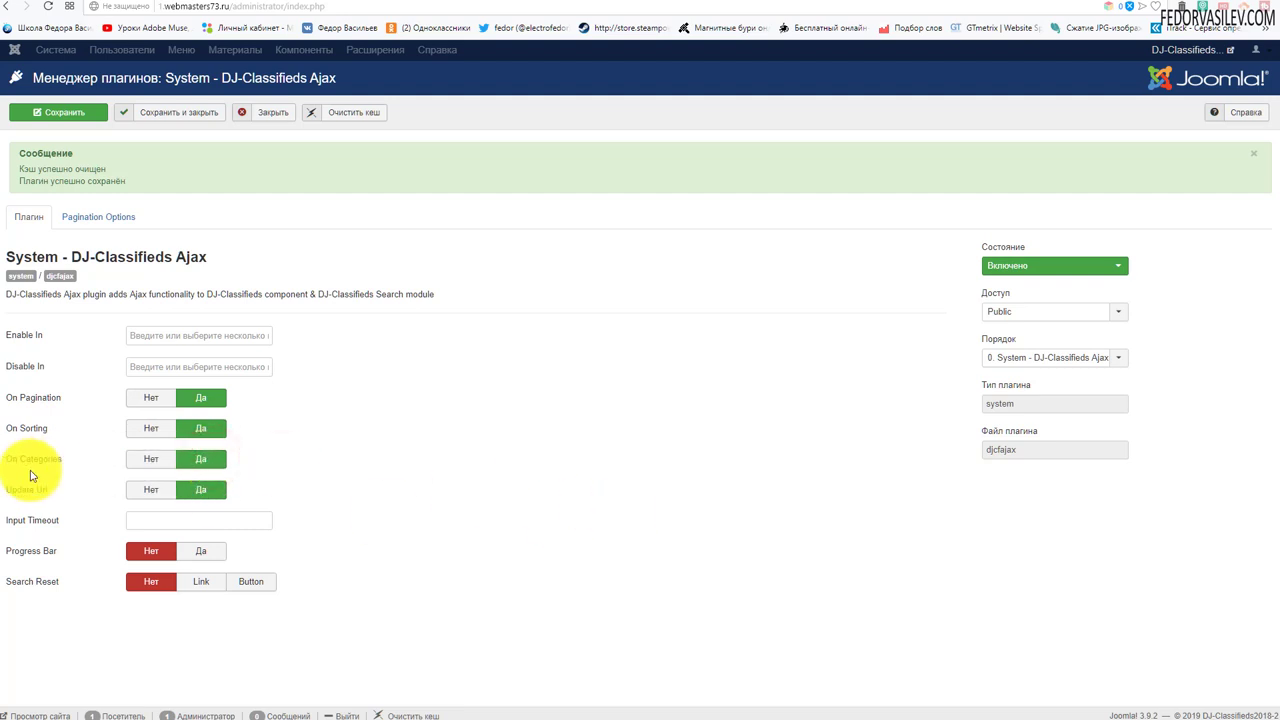
Check the Update Url and Input Timeout descriptions, set Input Timeout to 100 and enable Progress Bar.
{"action": "mouse_move", "coordinate": [26, 493]}
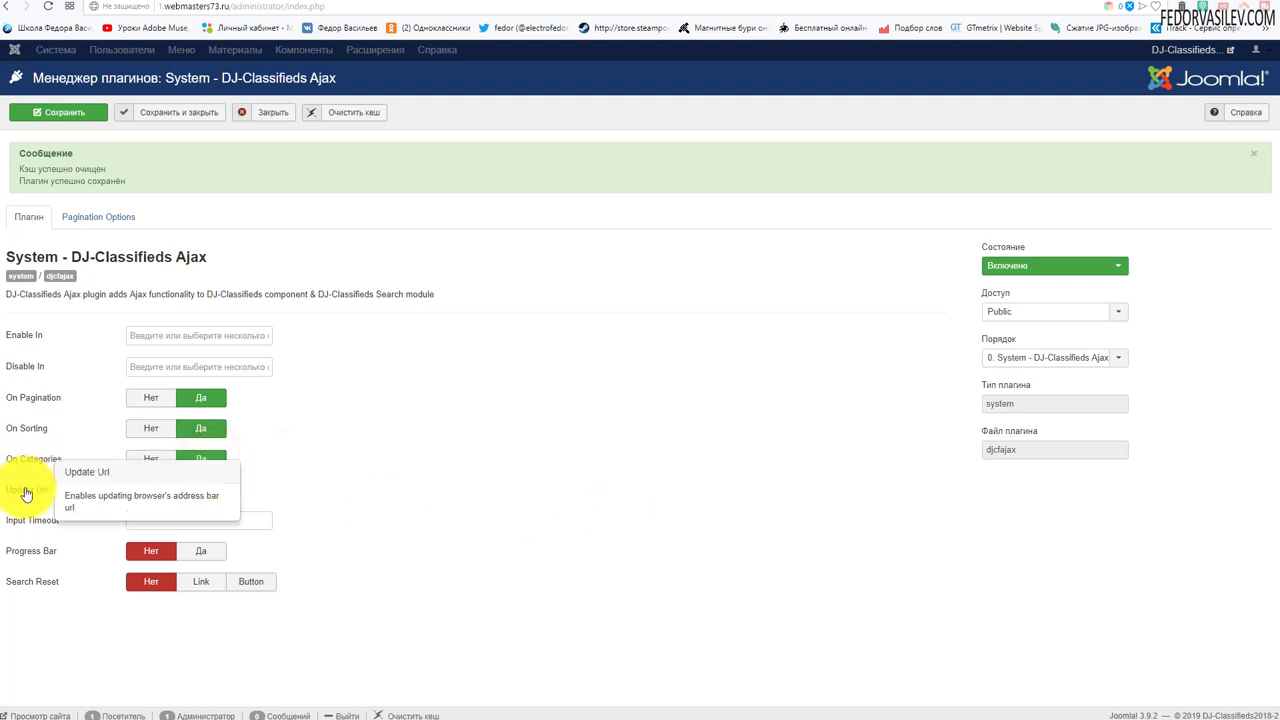
{"action": "mouse_move", "coordinate": [32, 528]}
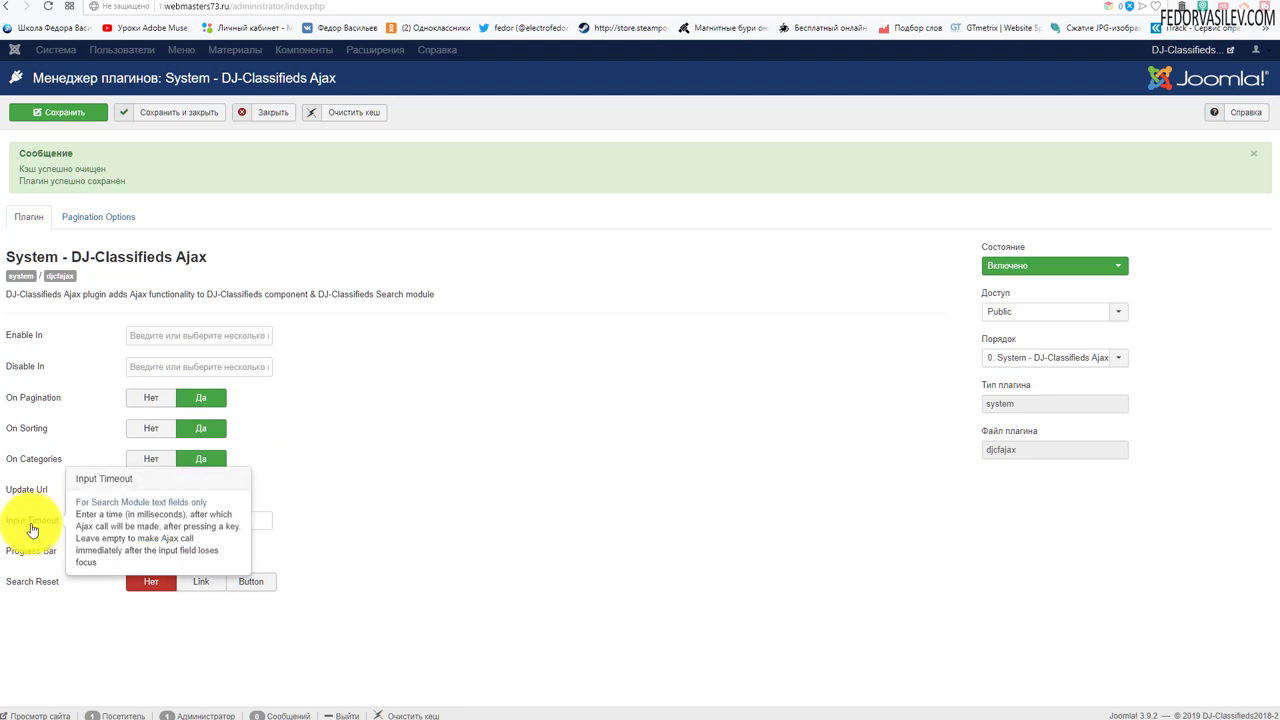
{"action": "mouse_move", "coordinate": [45, 525]}
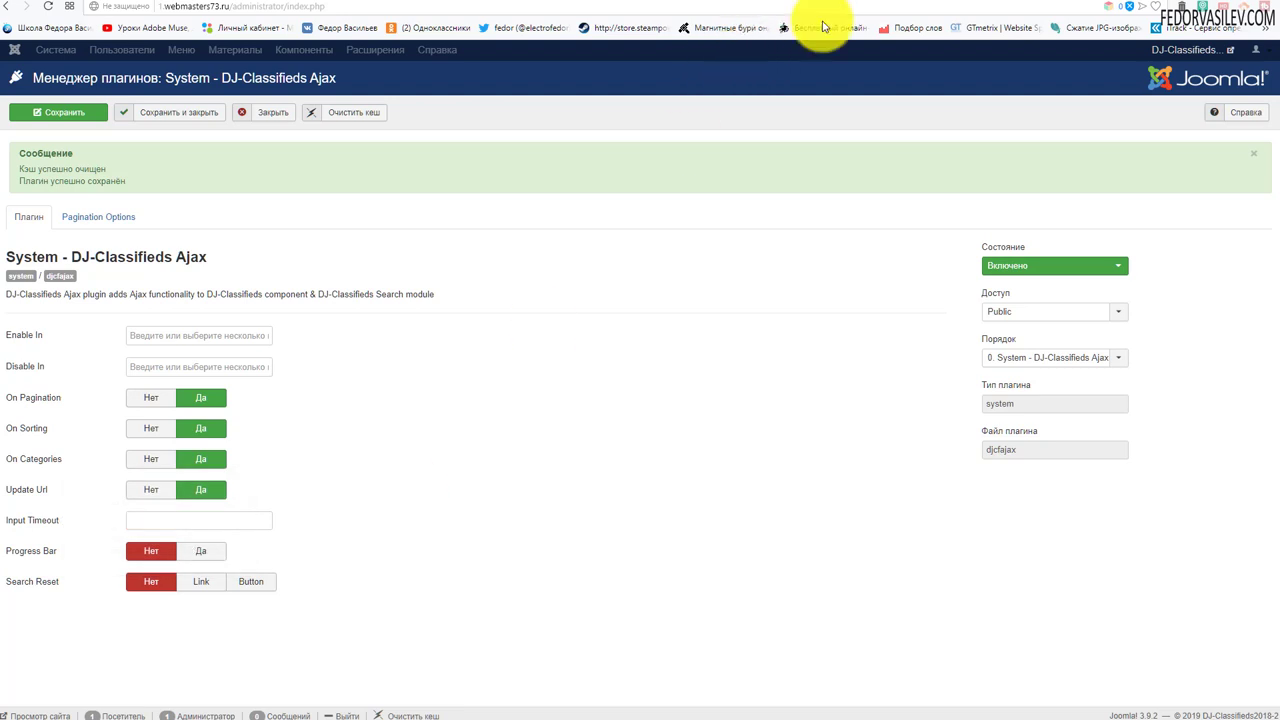
{"action": "left_click", "coordinate": [862, 5]}
{"action": "left_click", "coordinate": [681, 343]}
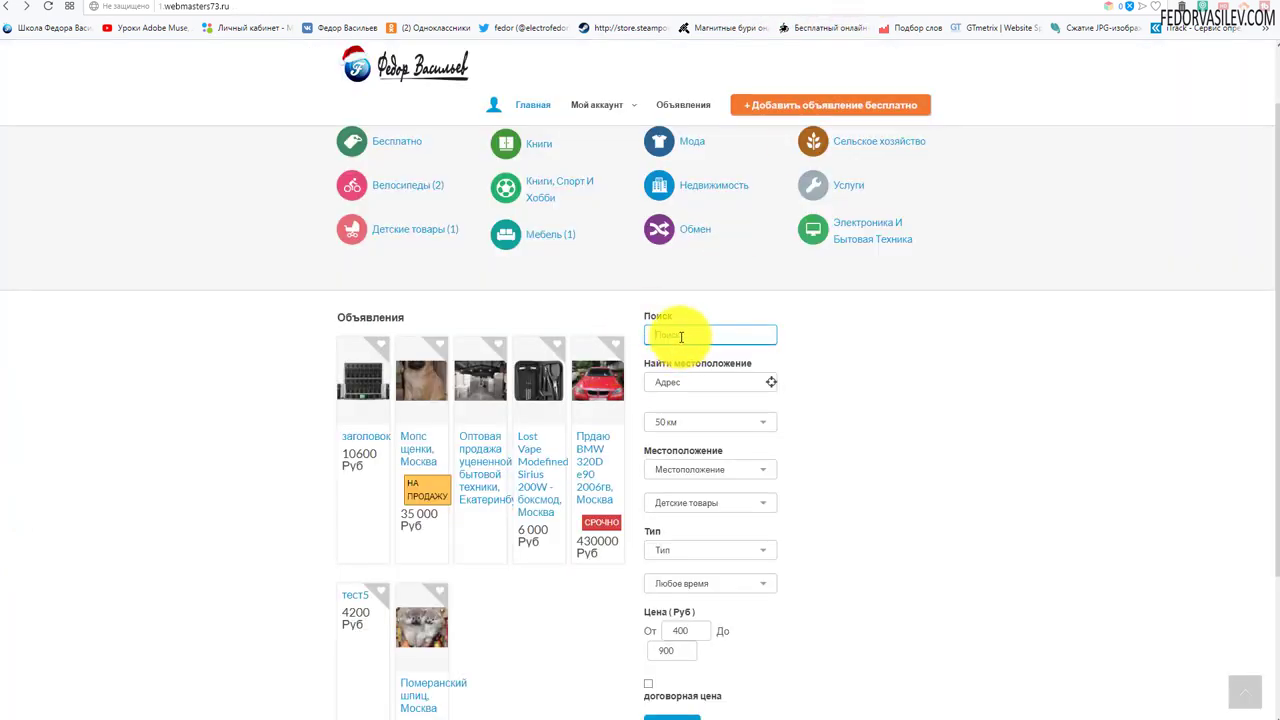
{"action": "left_click", "coordinate": [828, 4]}
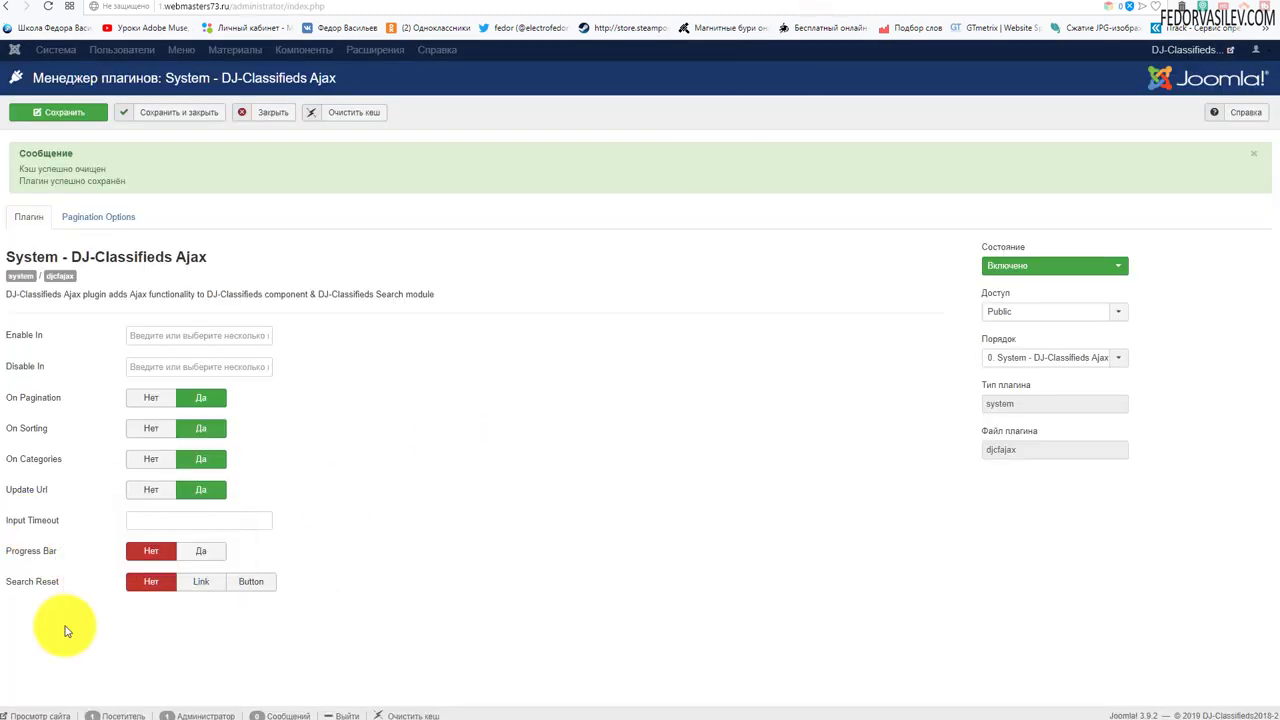
{"action": "left_click", "coordinate": [220, 551]}
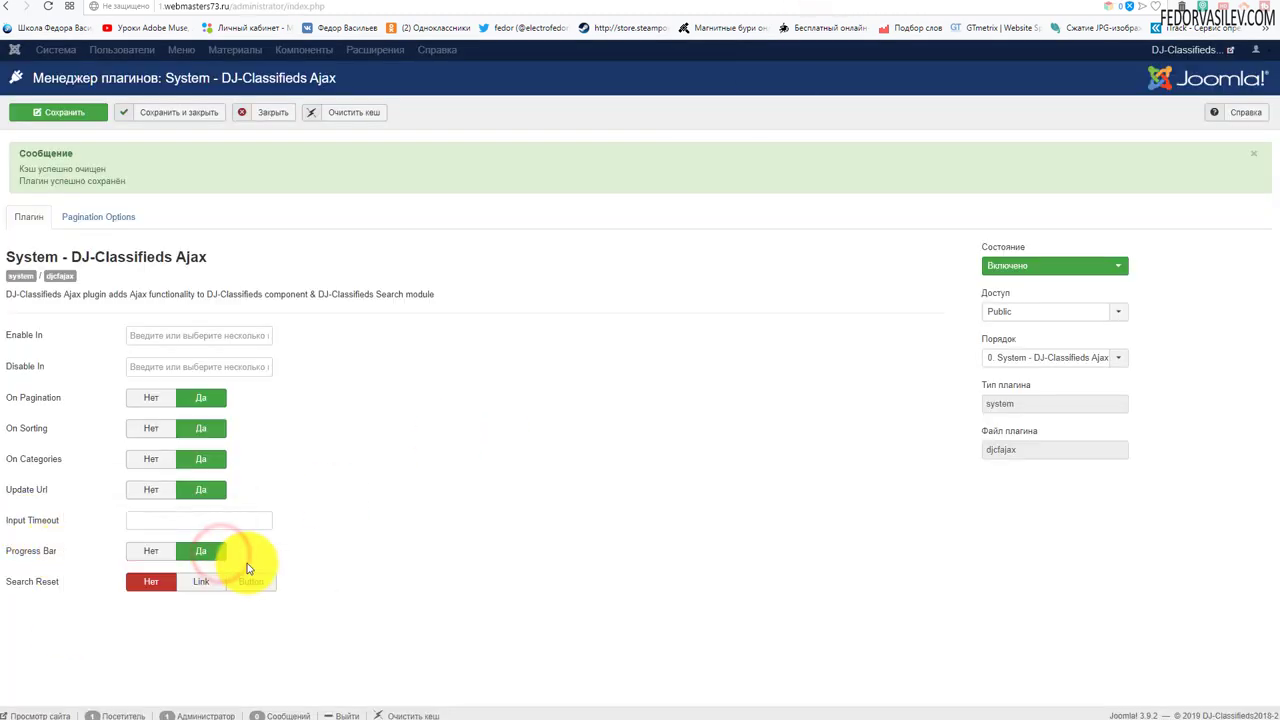
Try Items Lazy Loading with Pagination set to Hide in the pagination options, and switch lazy loading back off.
{"action": "left_click", "coordinate": [74, 217]}
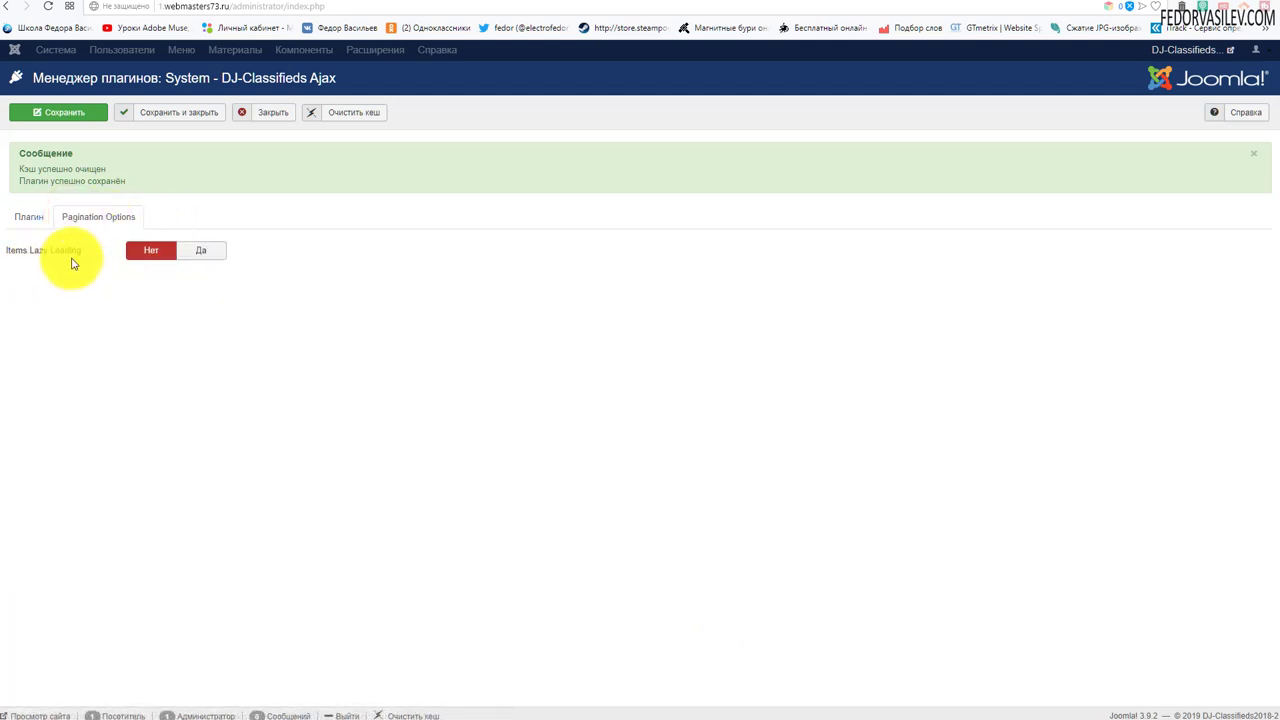
{"action": "left_click", "coordinate": [202, 251]}
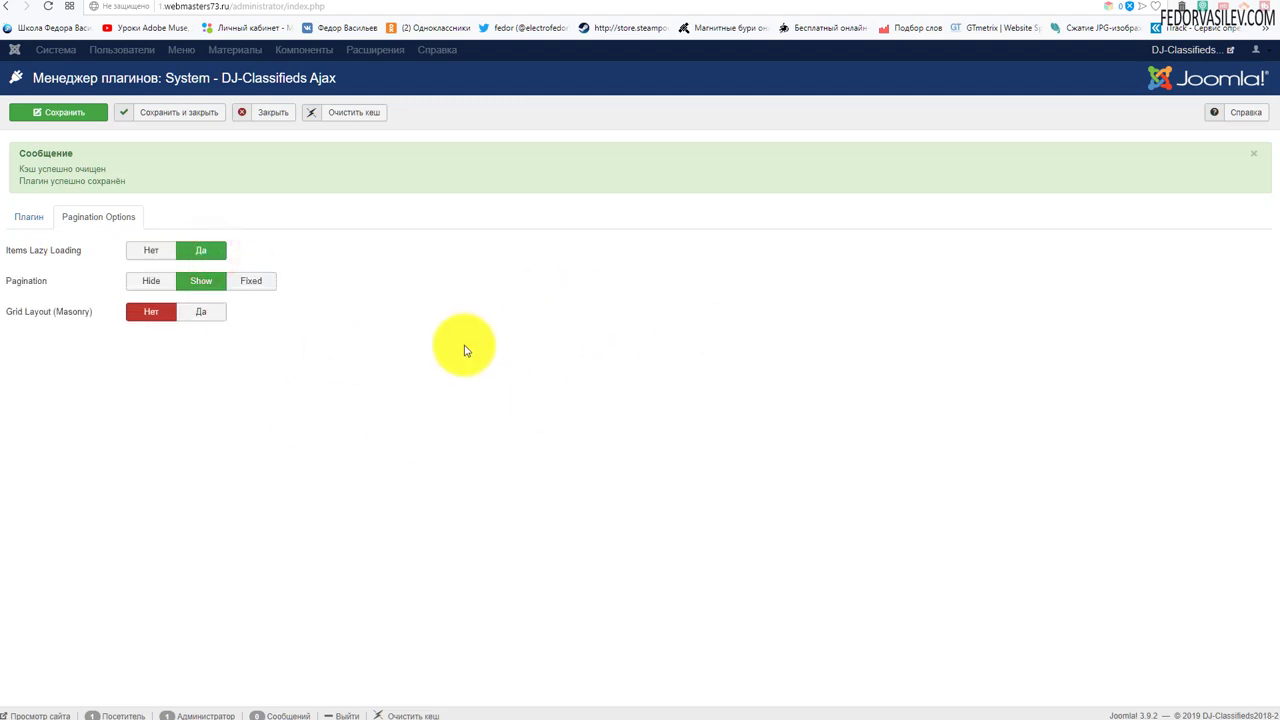
{"action": "left_click", "coordinate": [152, 288]}
{"action": "mouse_move", "coordinate": [25, 283]}
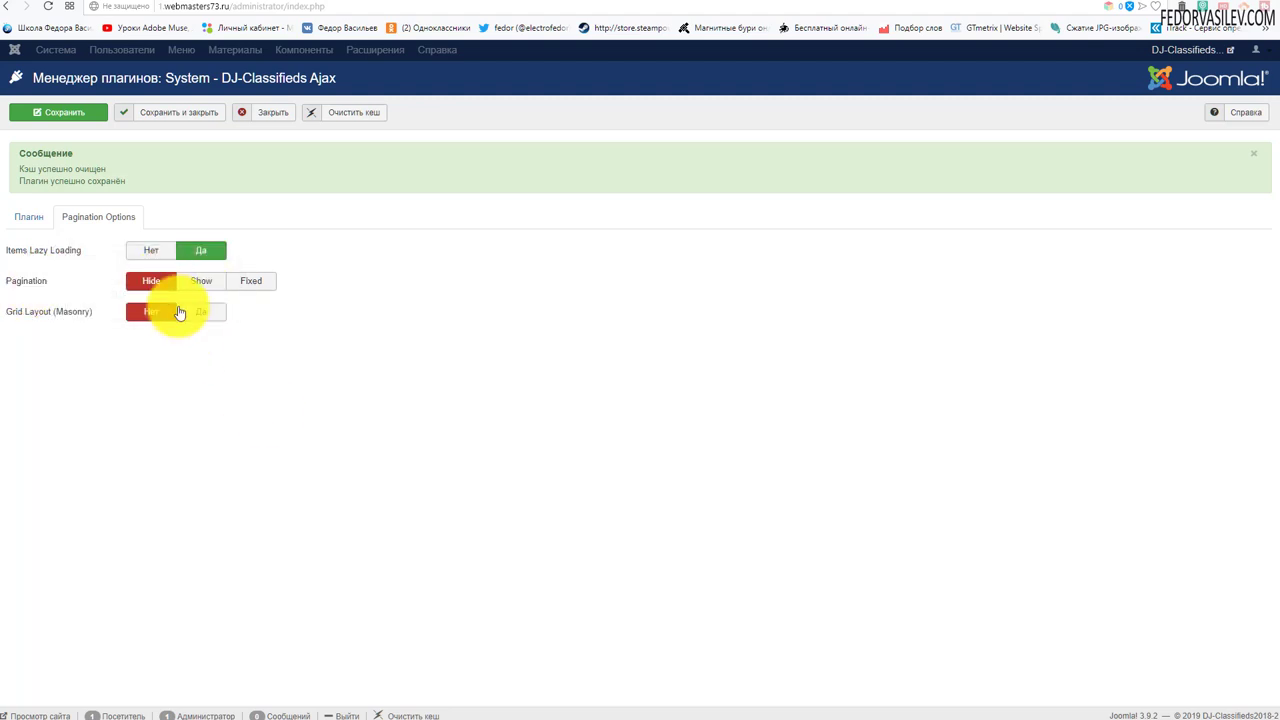
{"action": "left_click", "coordinate": [151, 252]}
Save the Ajax plugin's settings and reopen the site's home page.
{"action": "left_click", "coordinate": [30, 215]}
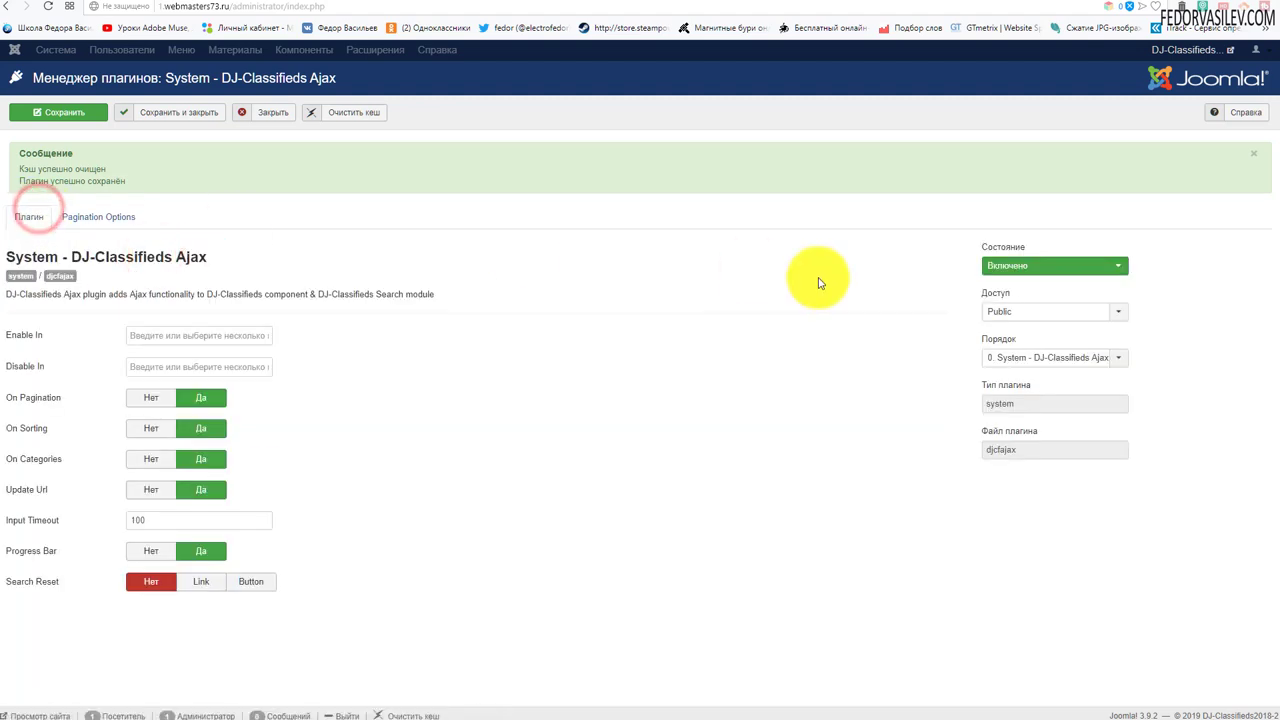
{"action": "left_click", "coordinate": [97, 115]}
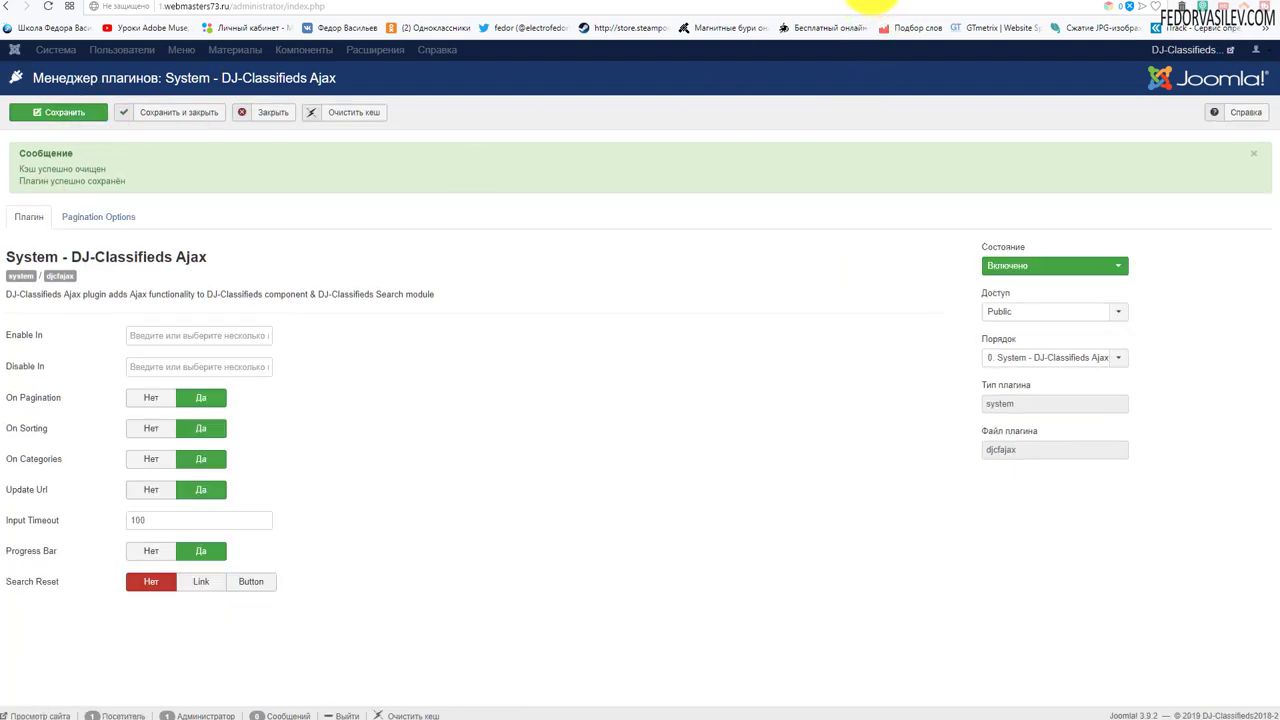
{"action": "left_click", "coordinate": [860, 8]}
{"action": "left_click", "coordinate": [537, 103]}
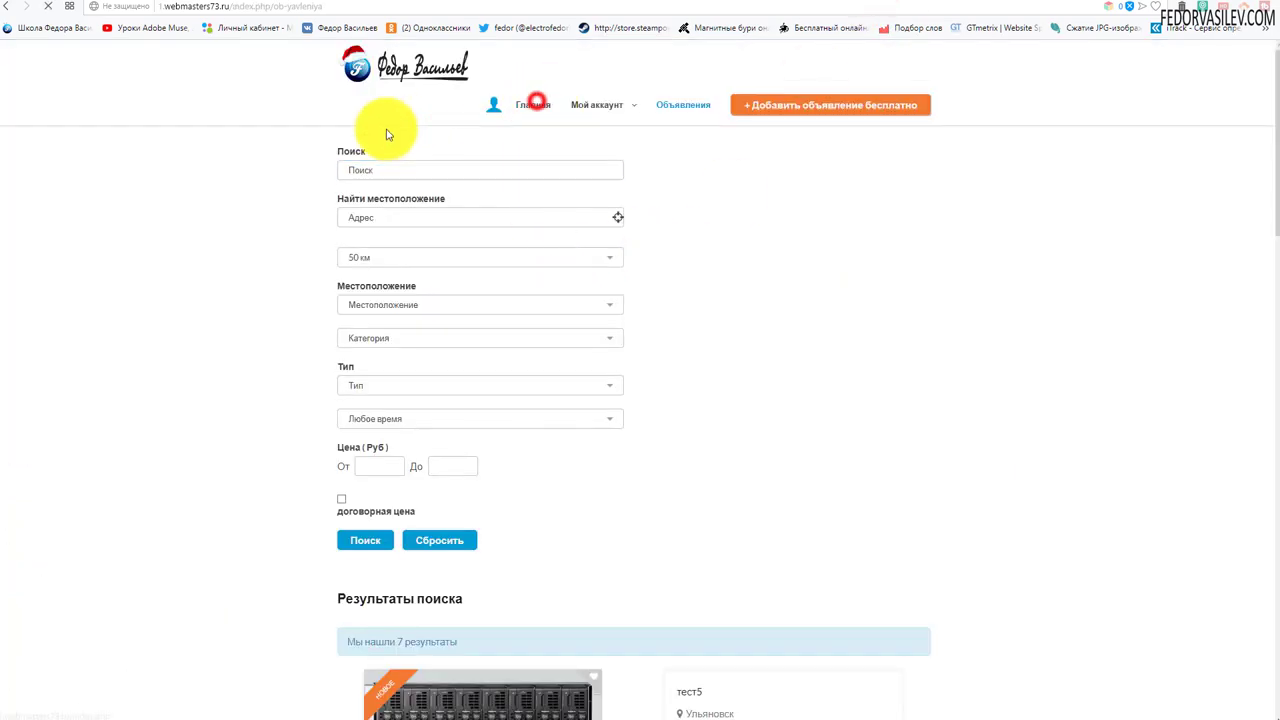
Examine the Объявления block, the search form and the category list on the home page.
{"action": "scroll", "coordinate": [371, 266], "scroll_direction": "down", "scroll_amount": 3}
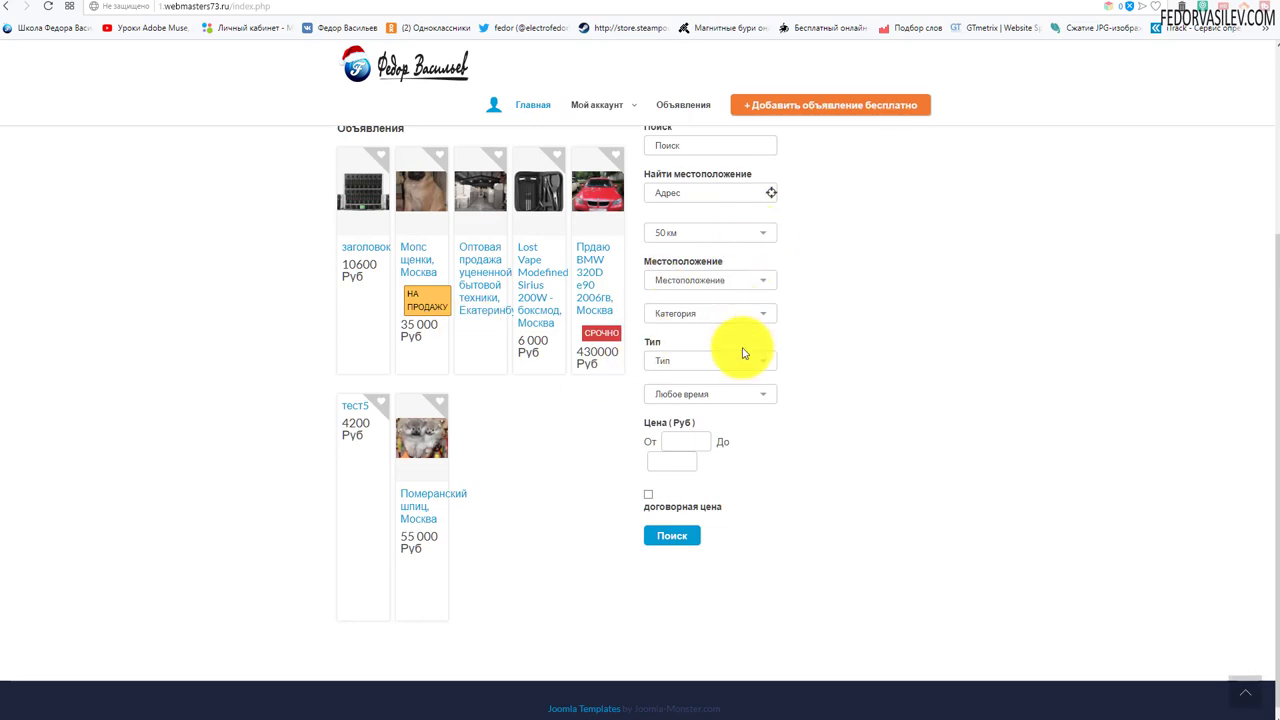
{"action": "scroll", "coordinate": [433, 327], "scroll_direction": "up", "scroll_amount": 1}
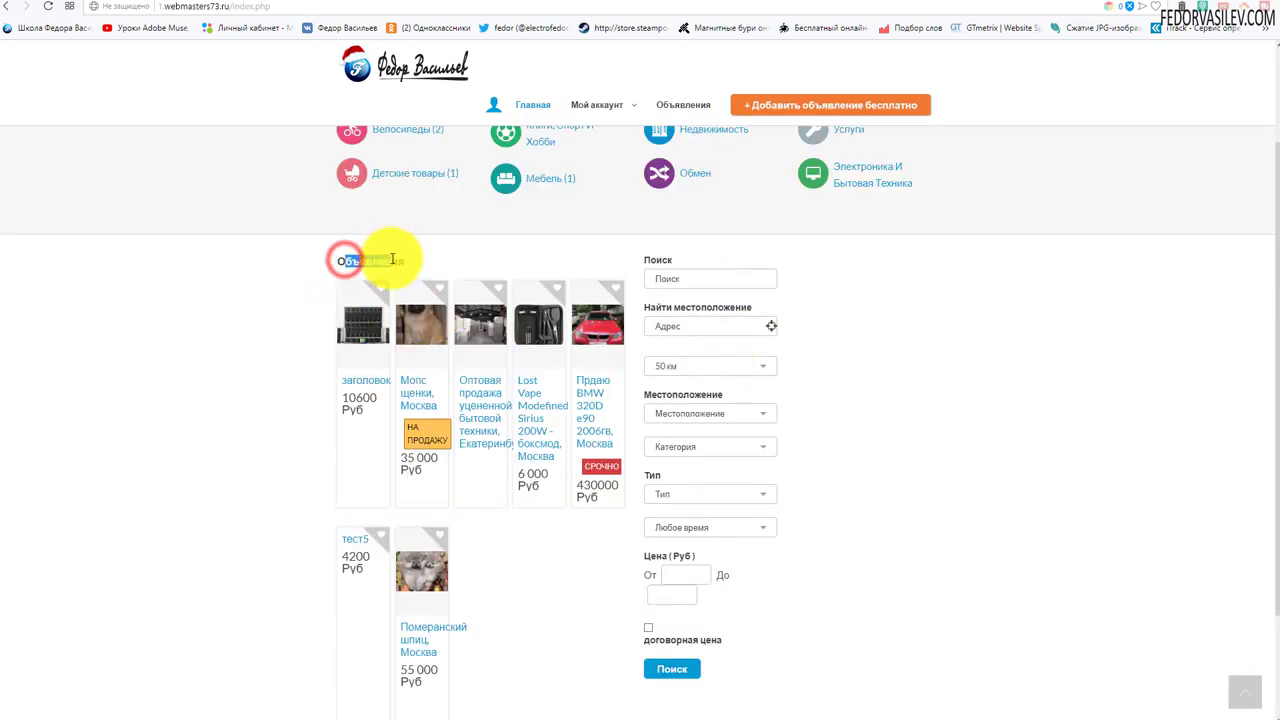
{"action": "left_click_drag", "start_coordinate": [392, 260], "coordinate": [393, 261]}
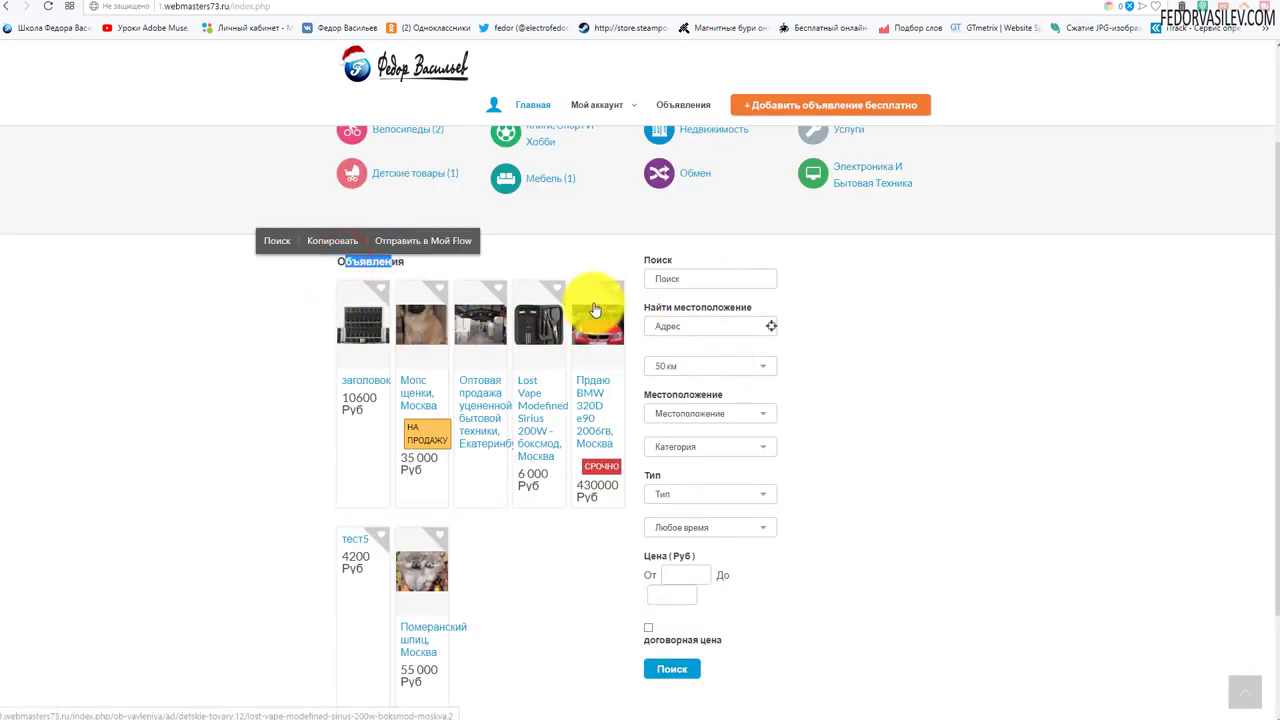
{"action": "scroll", "coordinate": [364, 320], "scroll_direction": "down", "scroll_amount": 2}
{"action": "scroll", "coordinate": [374, 339], "scroll_direction": "up", "scroll_amount": 4}
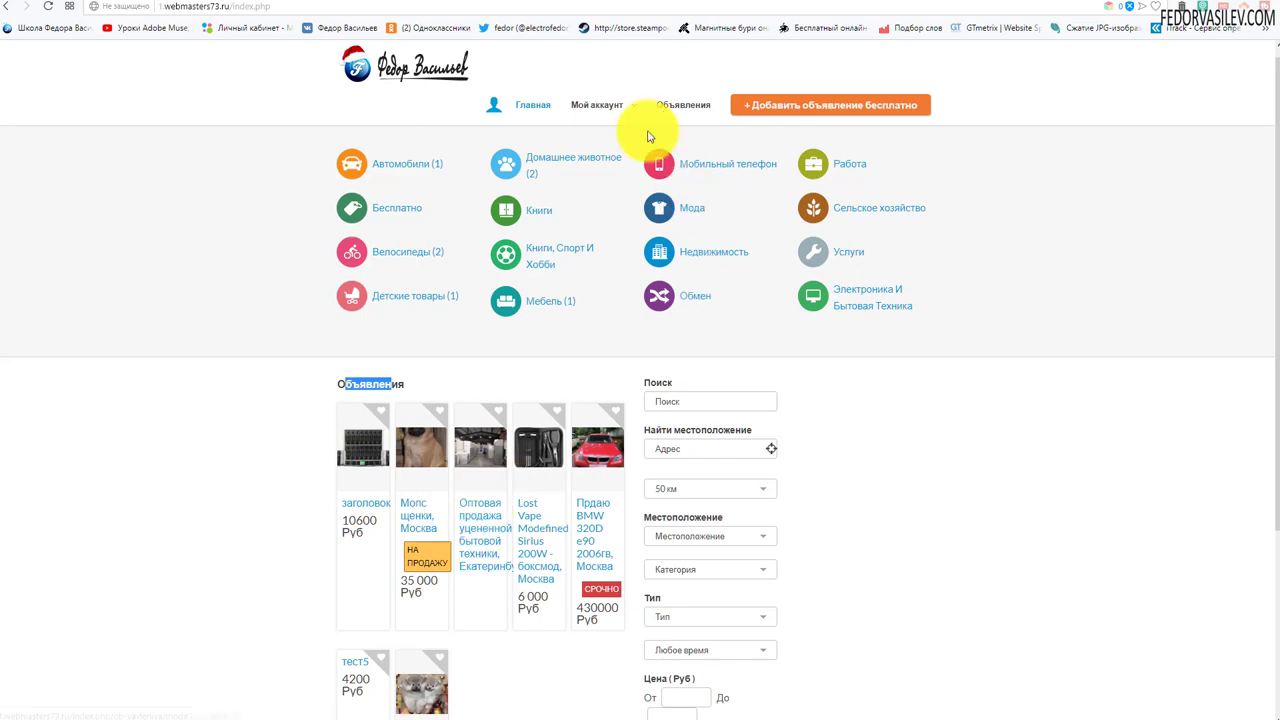
Open the site's Объявления page and look through its search form, categories and ads.
{"action": "left_click", "coordinate": [683, 105]}
{"action": "scroll", "coordinate": [951, 346], "scroll_direction": "down", "scroll_amount": 8}
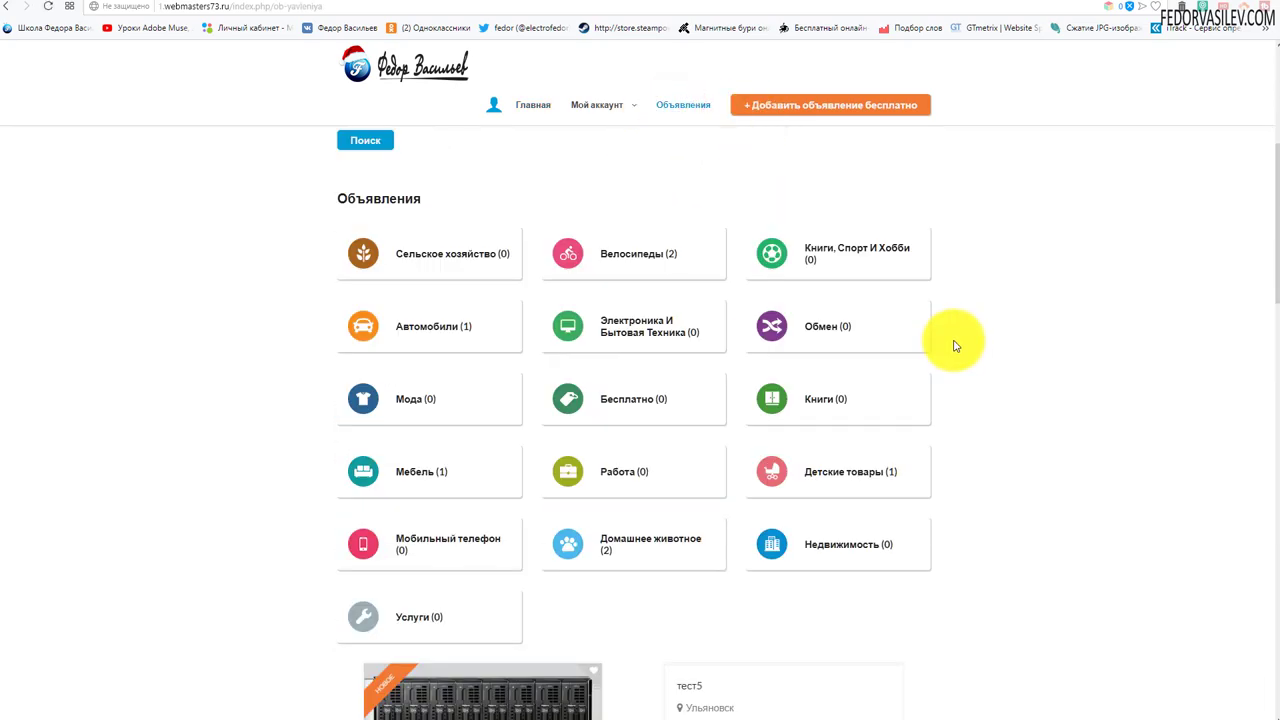
{"action": "scroll", "coordinate": [456, 355], "scroll_direction": "down", "scroll_amount": 10}
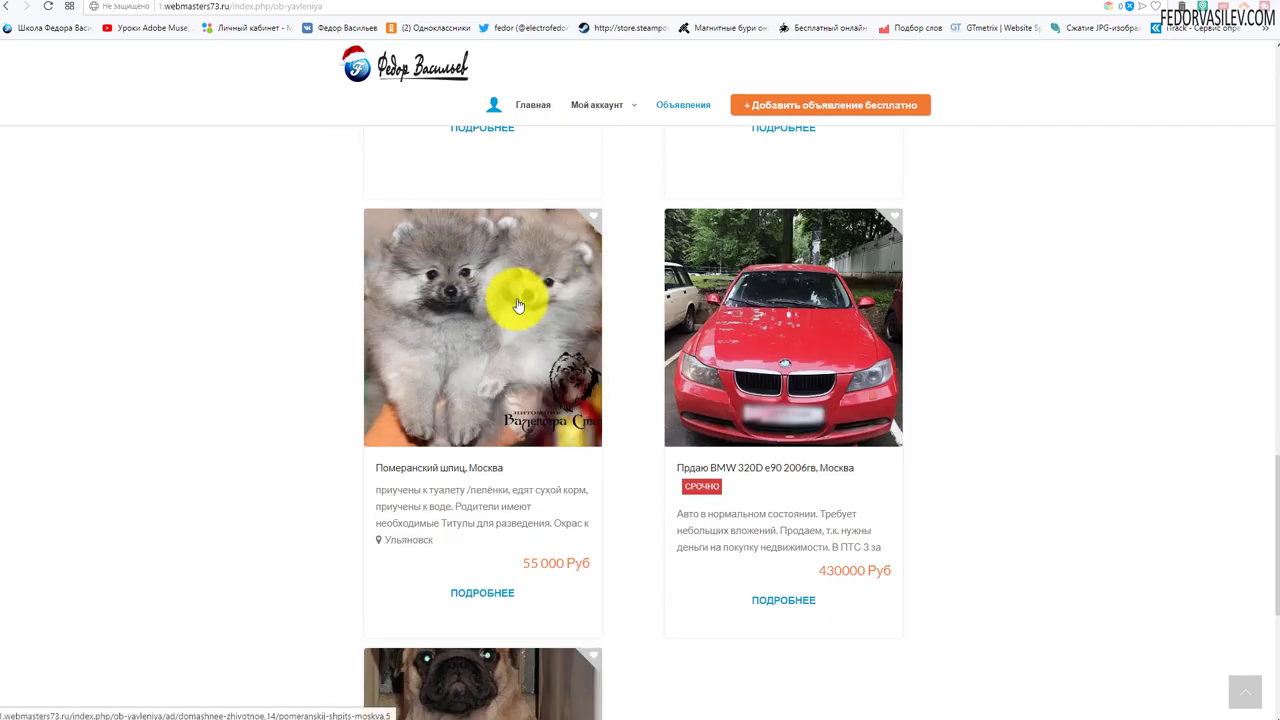
{"action": "scroll", "coordinate": [482, 305], "scroll_direction": "down", "scroll_amount": 1}
{"action": "scroll", "coordinate": [481, 305], "scroll_direction": "down", "scroll_amount": 3}
{"action": "scroll", "coordinate": [481, 305], "scroll_direction": "up", "scroll_amount": 15}
{"action": "scroll", "coordinate": [481, 305], "scroll_direction": "up", "scroll_amount": 5}
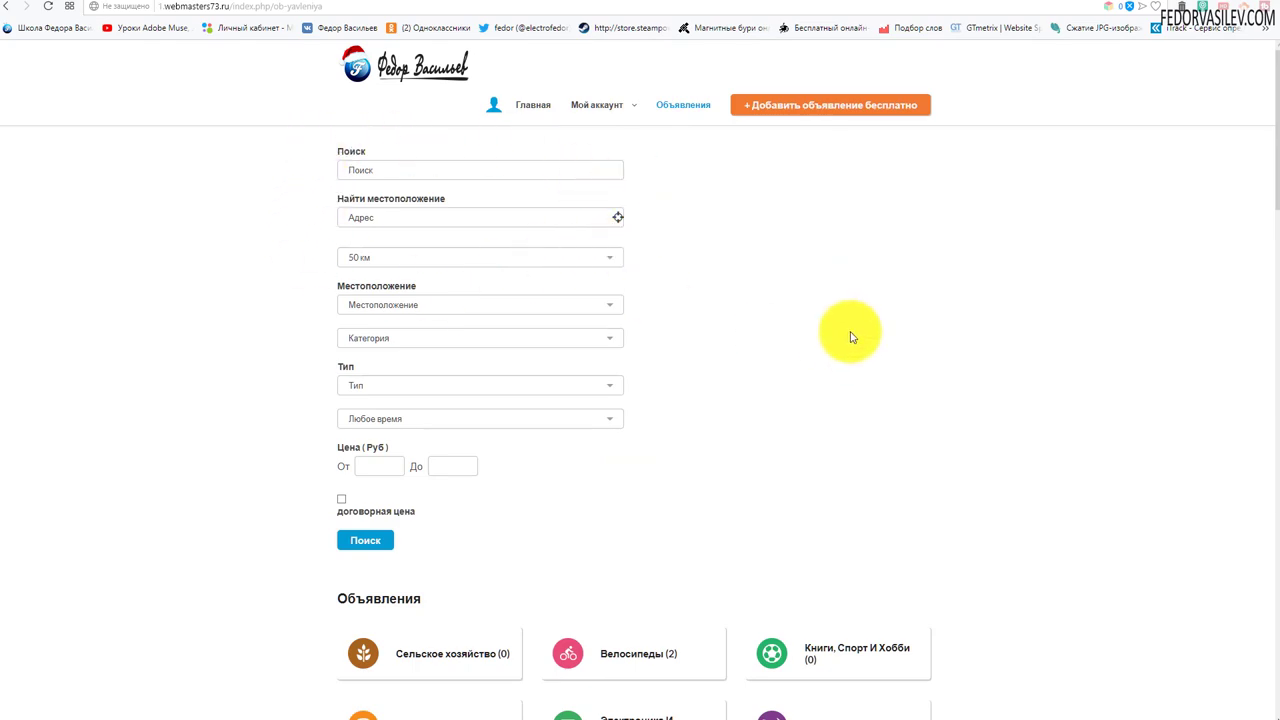
{"action": "scroll", "coordinate": [851, 334], "scroll_direction": "down", "scroll_amount": 6}
{"action": "scroll", "coordinate": [850, 334], "scroll_direction": "up", "scroll_amount": 4}
{"action": "scroll", "coordinate": [845, 334], "scroll_direction": "up", "scroll_amount": 2}
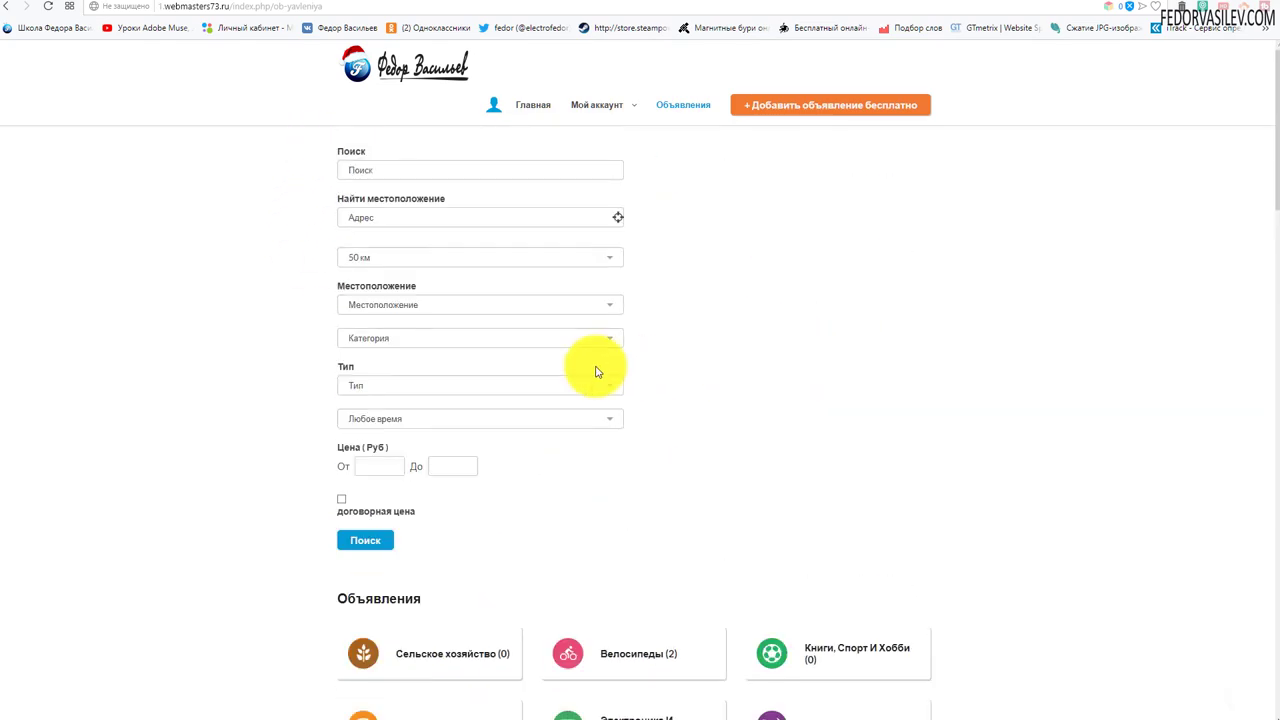
Filter the ads by the category Велосипеды in the search form and view the results.
{"action": "left_click", "coordinate": [408, 340]}
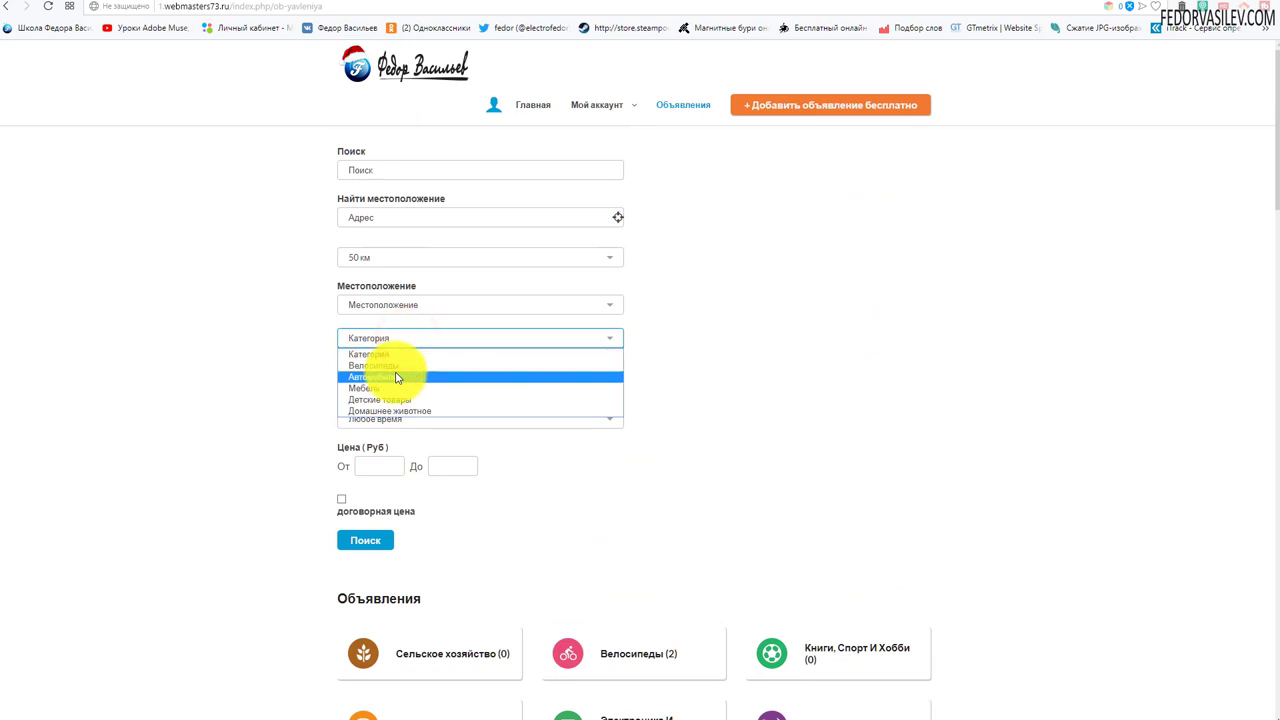
{"action": "left_click", "coordinate": [393, 366]}
{"action": "scroll", "coordinate": [300, 376], "scroll_direction": "down", "scroll_amount": 3}
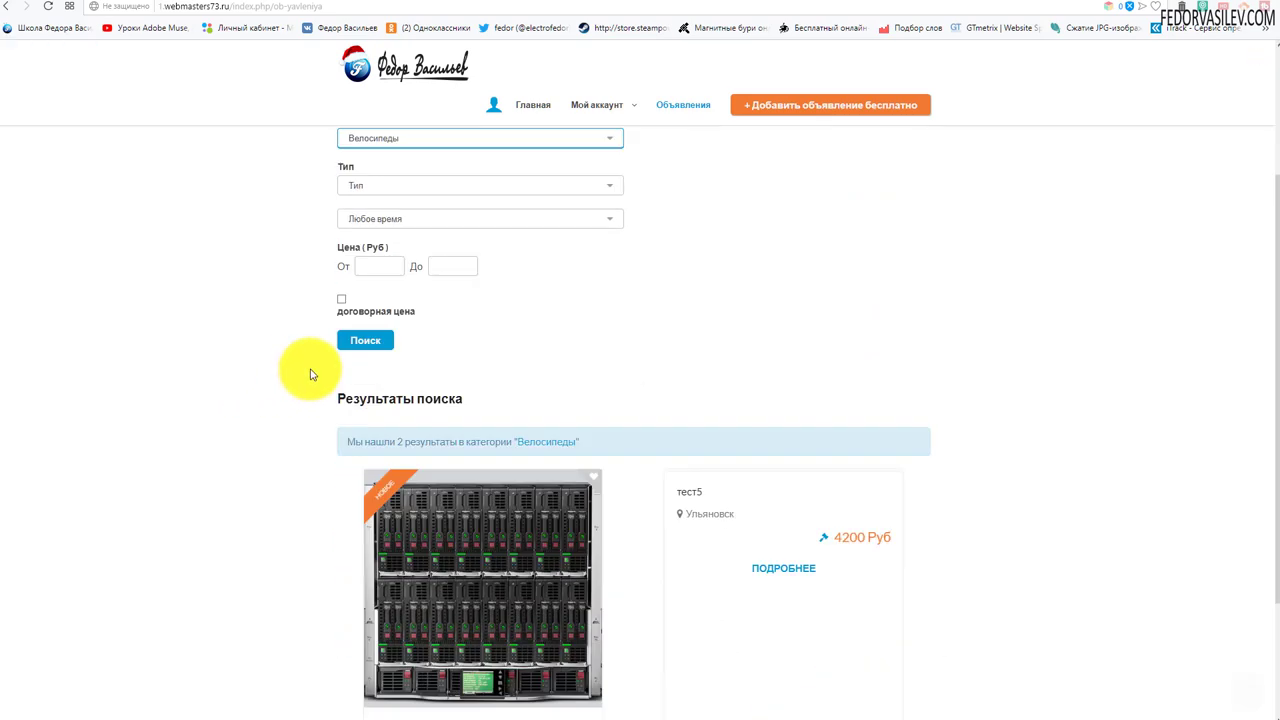
Look over the ads found for the category Велосипеды and the results line above them.
{"action": "scroll", "coordinate": [600, 300], "scroll_direction": "down", "scroll_amount": 2}
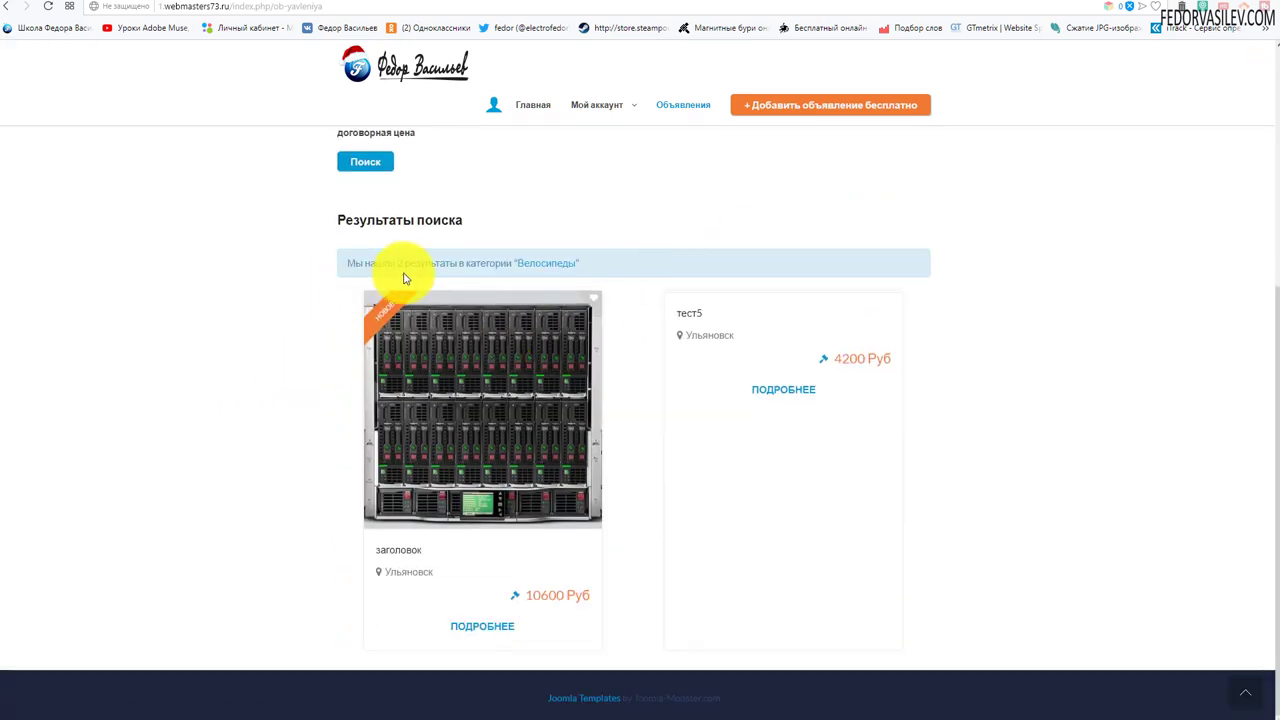
{"action": "left_click_drag", "start_coordinate": [444, 263], "coordinate": [445, 263]}
{"action": "scroll", "coordinate": [417, 268], "scroll_direction": "up", "scroll_amount": 4}
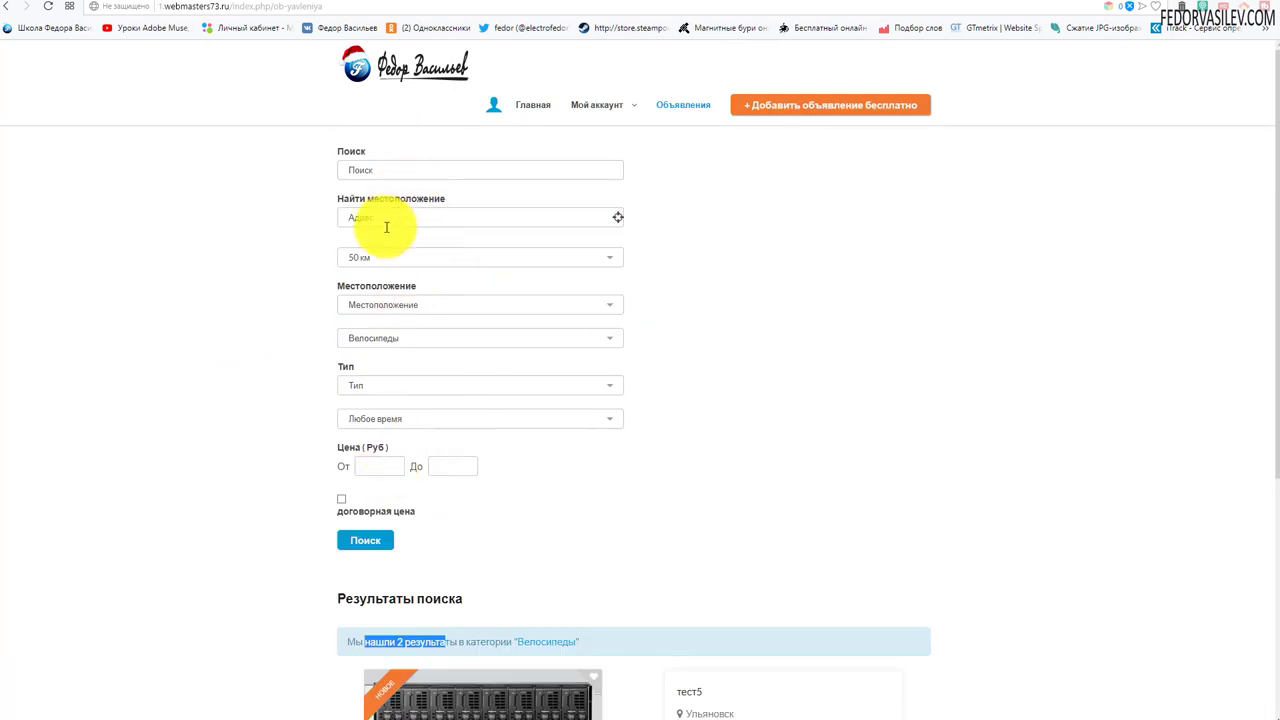
Reset the category filter to Категория, keep Местоположение unselected, and look through the ads listed.
{"action": "left_click", "coordinate": [404, 305]}
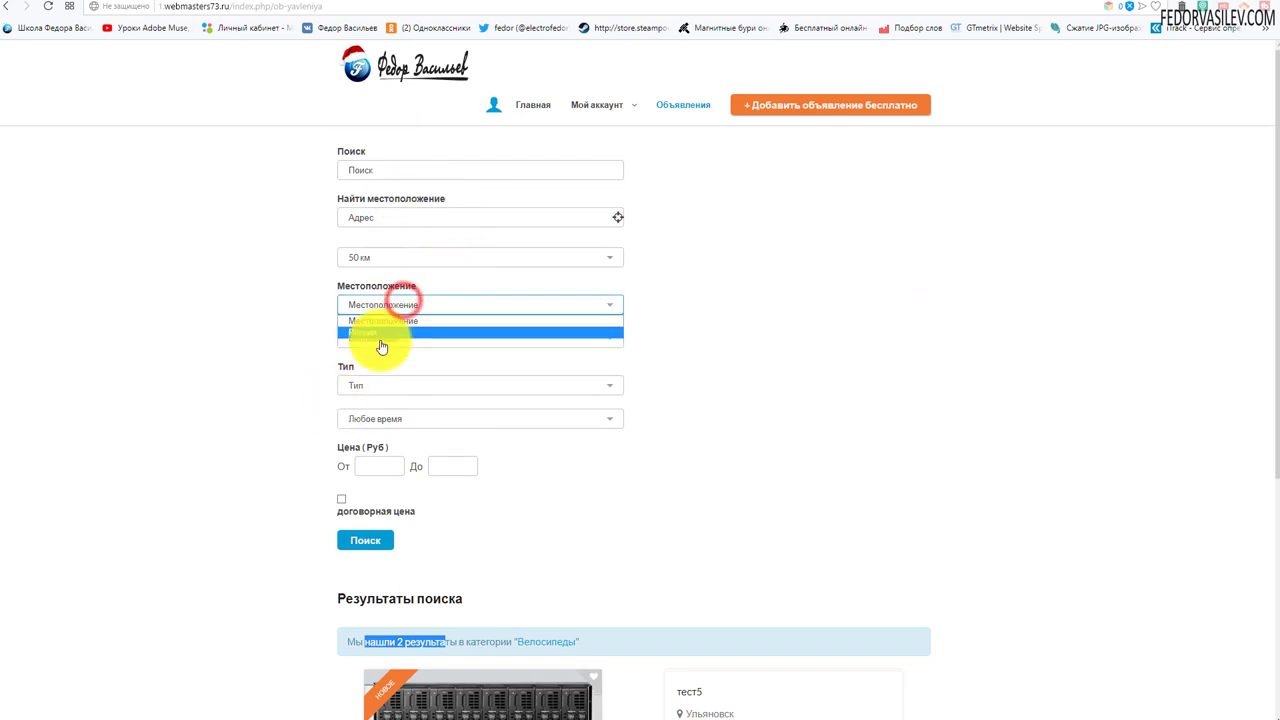
{"action": "left_click", "coordinate": [391, 321]}
{"action": "left_click", "coordinate": [367, 340]}
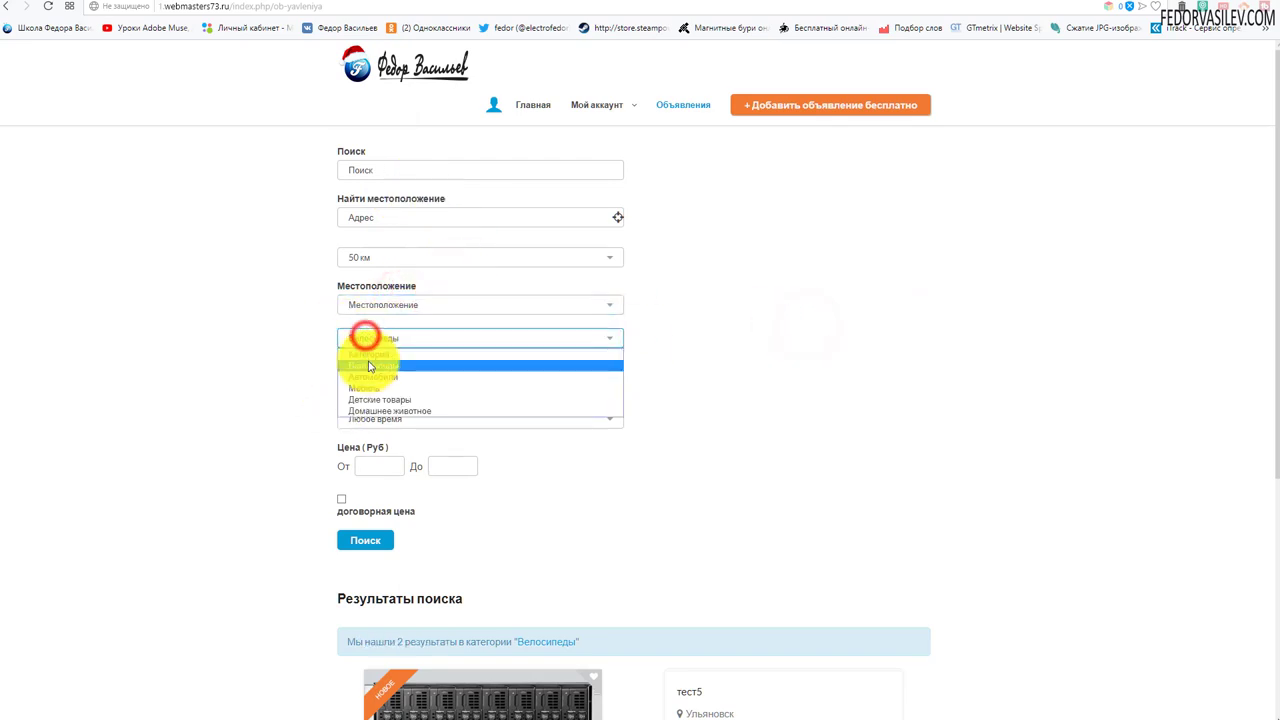
{"action": "left_click", "coordinate": [366, 352]}
{"action": "scroll", "coordinate": [288, 376], "scroll_direction": "down", "scroll_amount": 15}
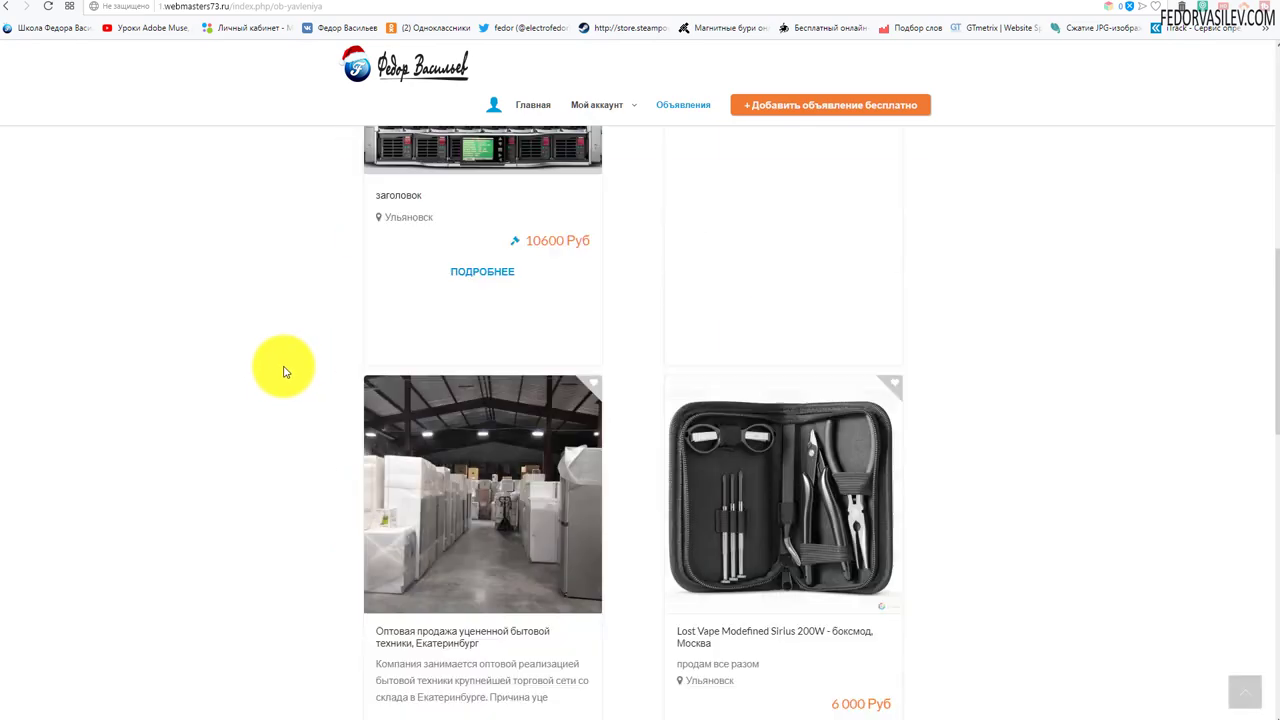
{"action": "scroll", "coordinate": [294, 347], "scroll_direction": "up", "scroll_amount": 10}
{"action": "scroll", "coordinate": [290, 345], "scroll_direction": "up", "scroll_amount": 5}
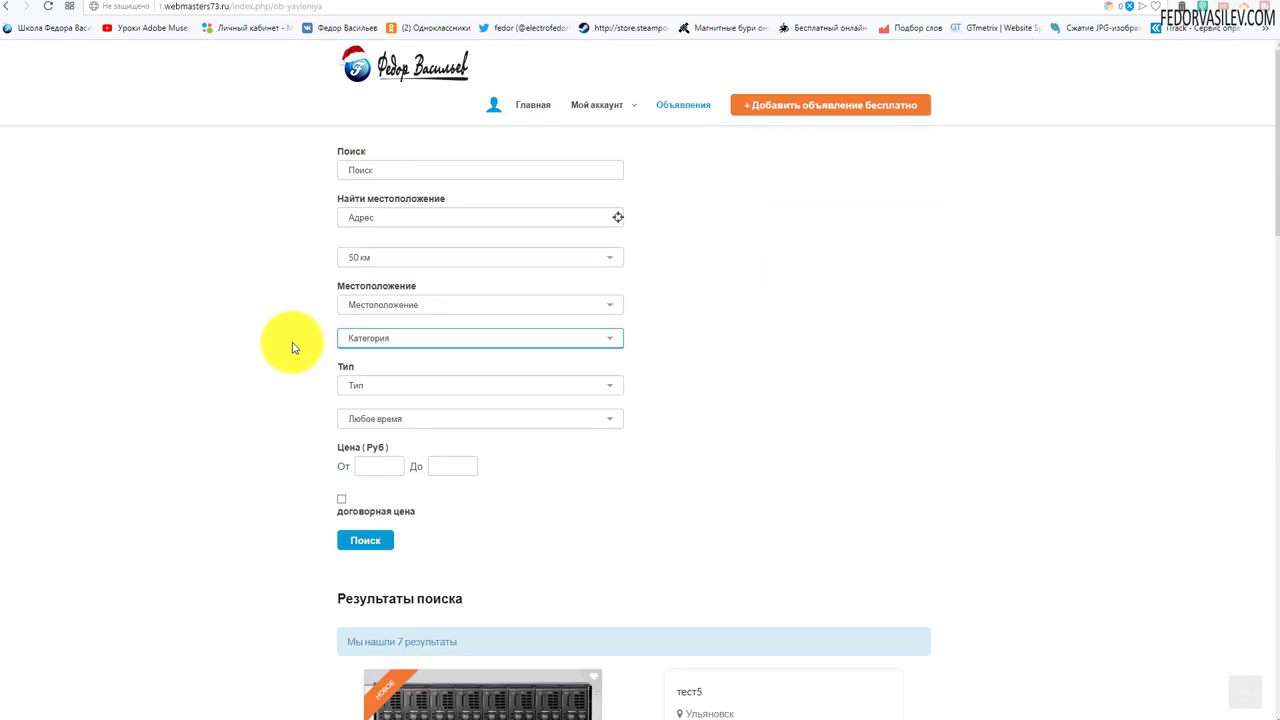
{"action": "scroll", "coordinate": [371, 414], "scroll_direction": "down", "scroll_amount": 5}
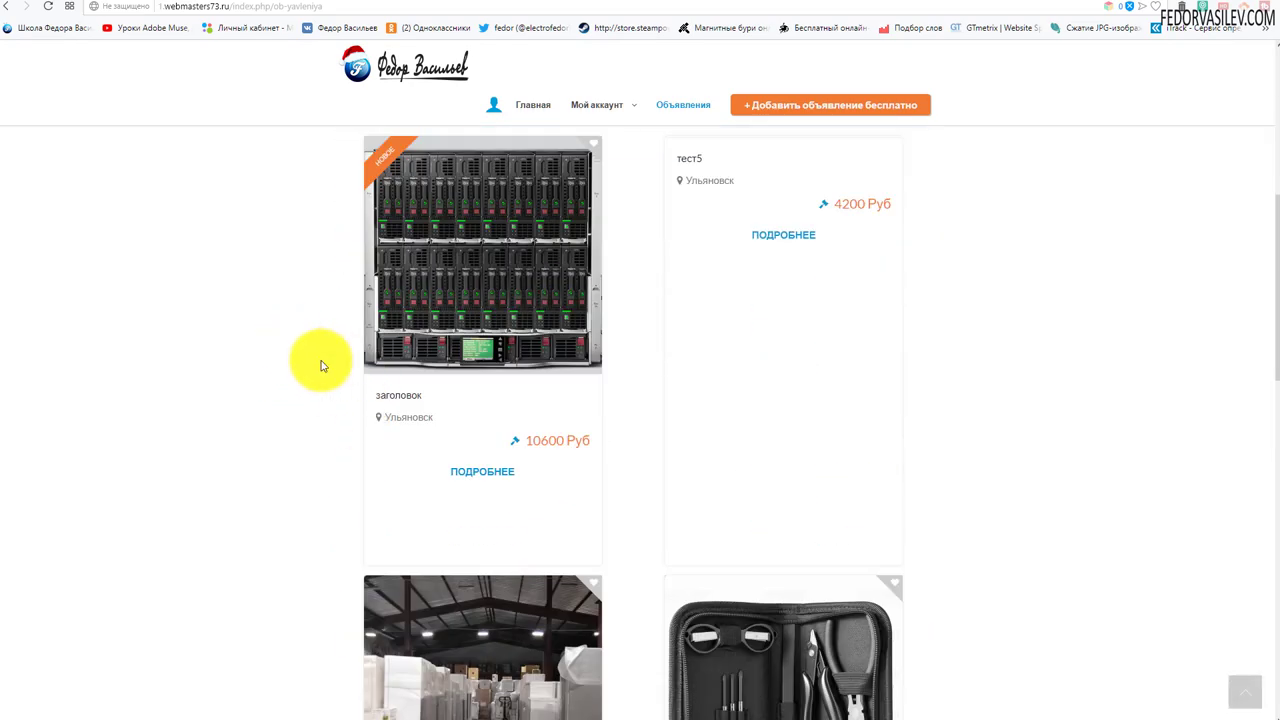
{"action": "scroll", "coordinate": [300, 370], "scroll_direction": "up", "scroll_amount": 3}
{"action": "scroll", "coordinate": [283, 380], "scroll_direction": "up", "scroll_amount": 3}
Search the ads for "за" in the Поиск field and look through the matching ads.
{"action": "left_click", "coordinate": [370, 170]}
{"action": "scroll", "coordinate": [662, 237], "scroll_direction": "down", "scroll_amount": 5}
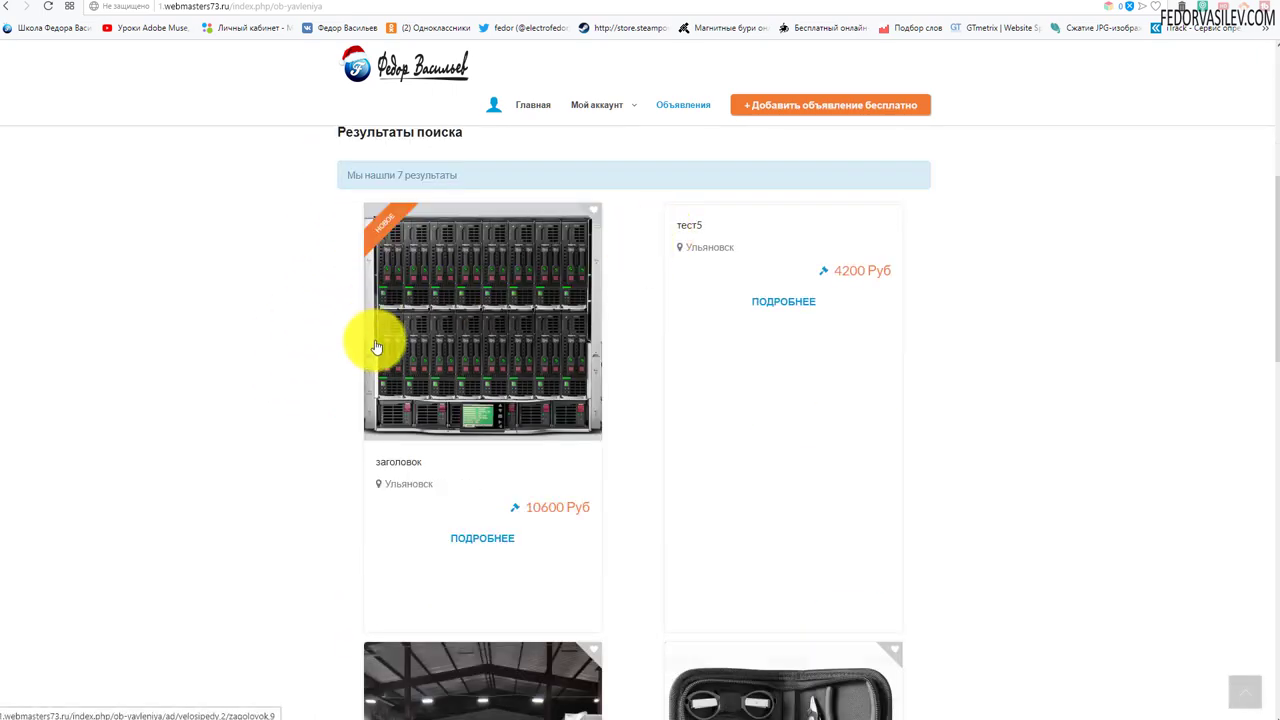
{"action": "scroll", "coordinate": [466, 217], "scroll_direction": "down", "scroll_amount": 2}
{"action": "scroll", "coordinate": [440, 275], "scroll_direction": "up", "scroll_amount": 1}
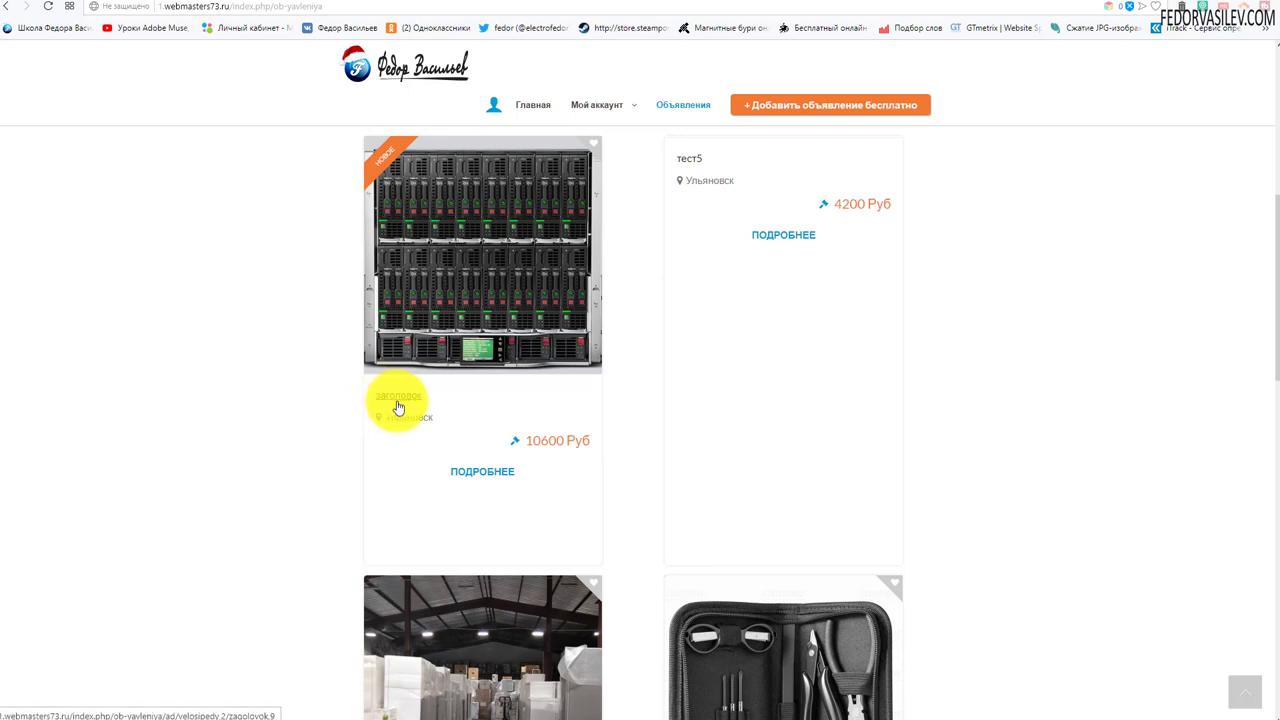
{"action": "scroll", "coordinate": [421, 405], "scroll_direction": "up", "scroll_amount": 6}
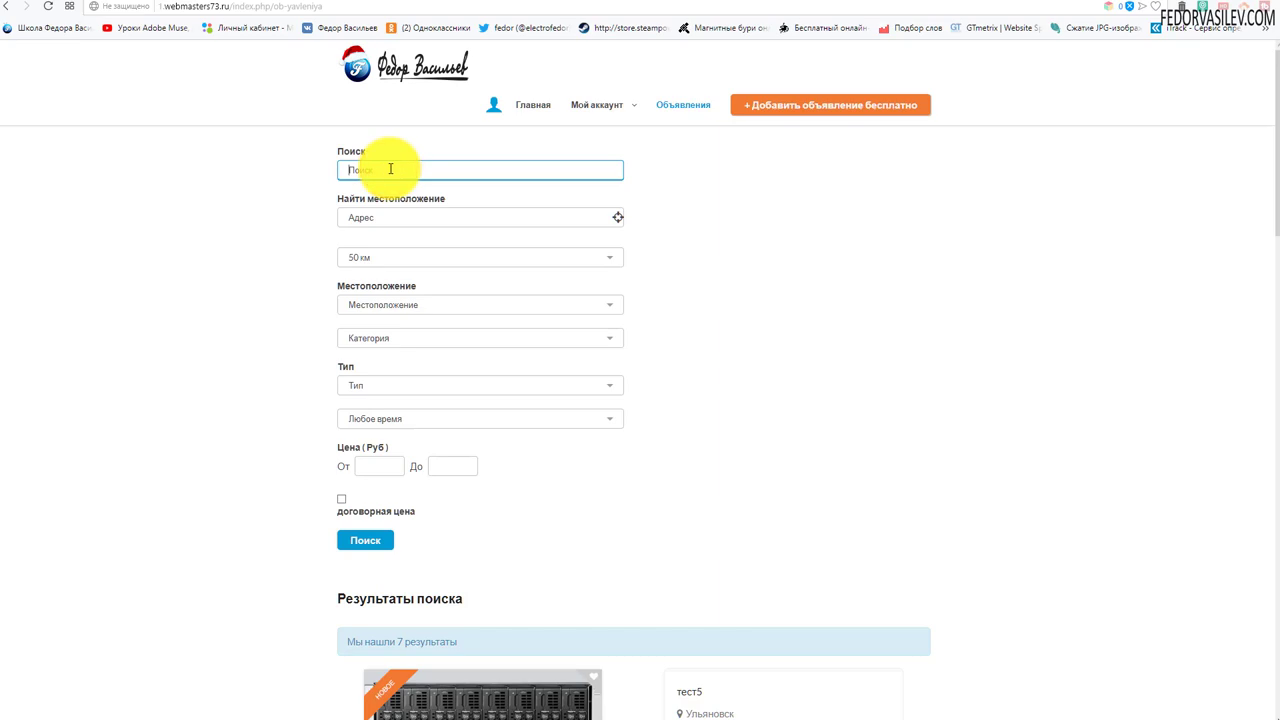
{"action": "type", "text": "за"}
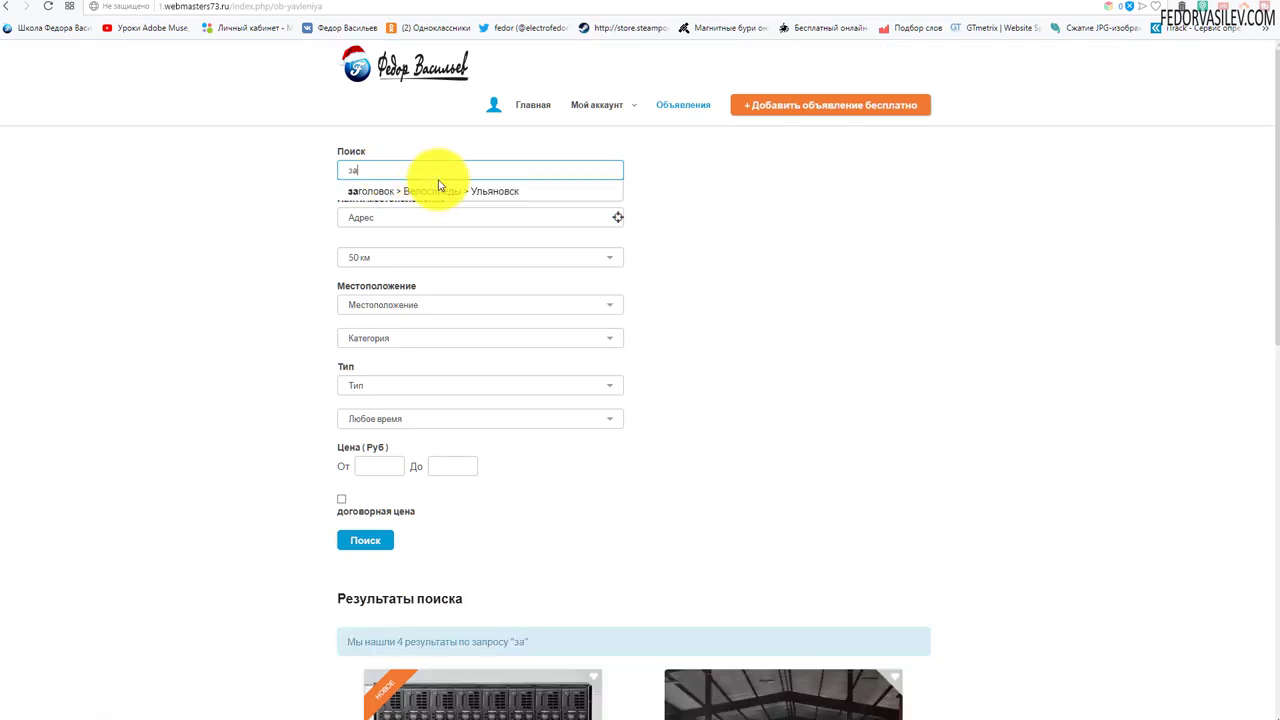
{"action": "scroll", "coordinate": [429, 186], "scroll_direction": "down", "scroll_amount": 4}
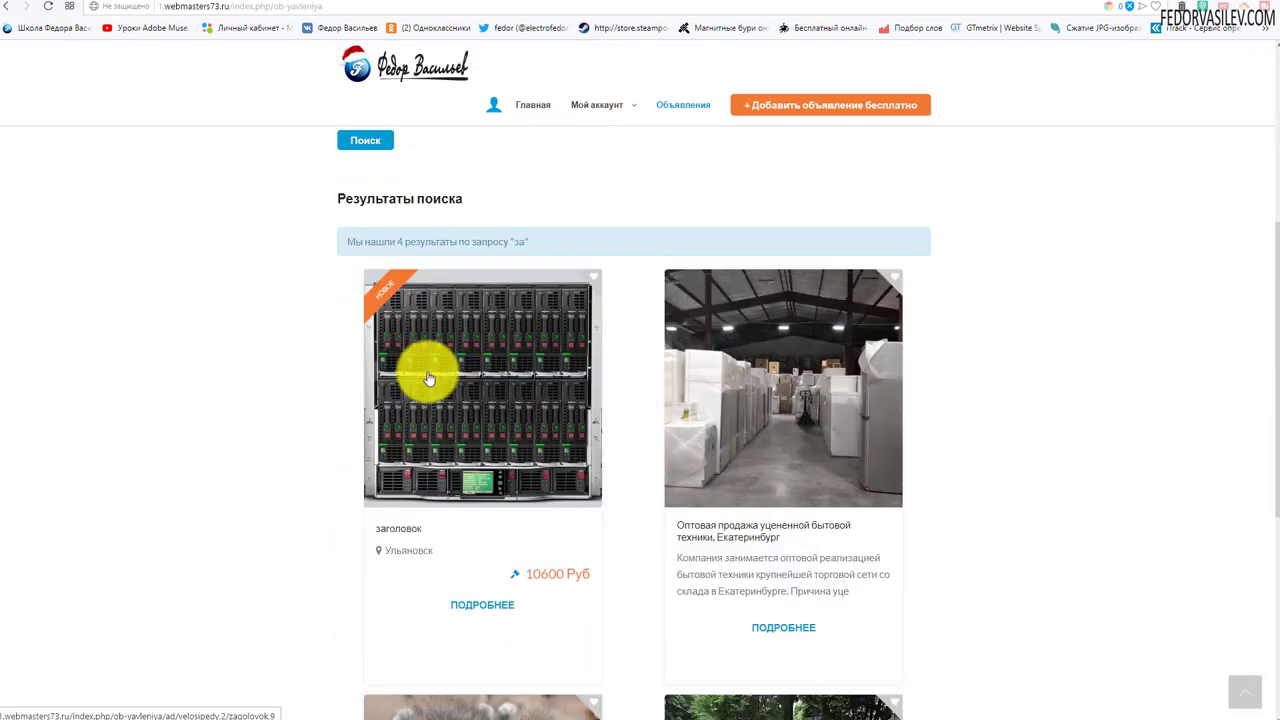
{"action": "scroll", "coordinate": [425, 375], "scroll_direction": "down", "scroll_amount": 4}
{"action": "scroll", "coordinate": [423, 366], "scroll_direction": "up", "scroll_amount": 4}
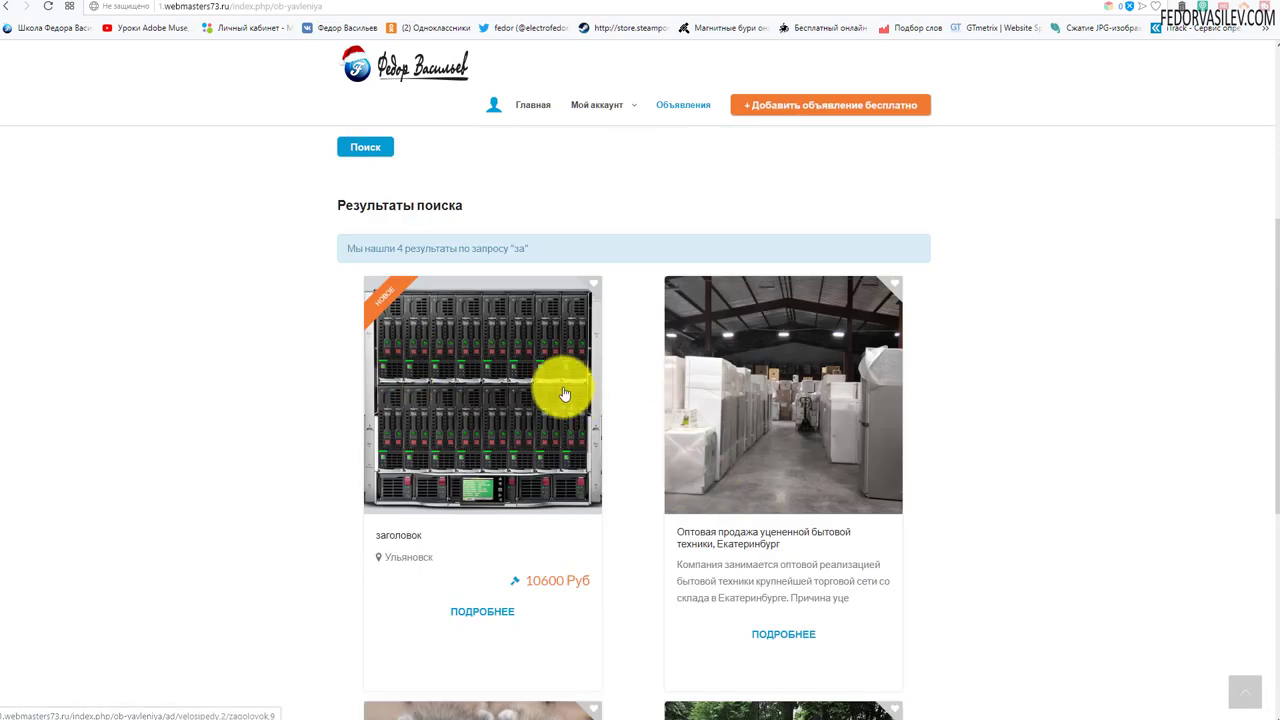
{"action": "scroll", "coordinate": [573, 401], "scroll_direction": "up", "scroll_amount": 4}
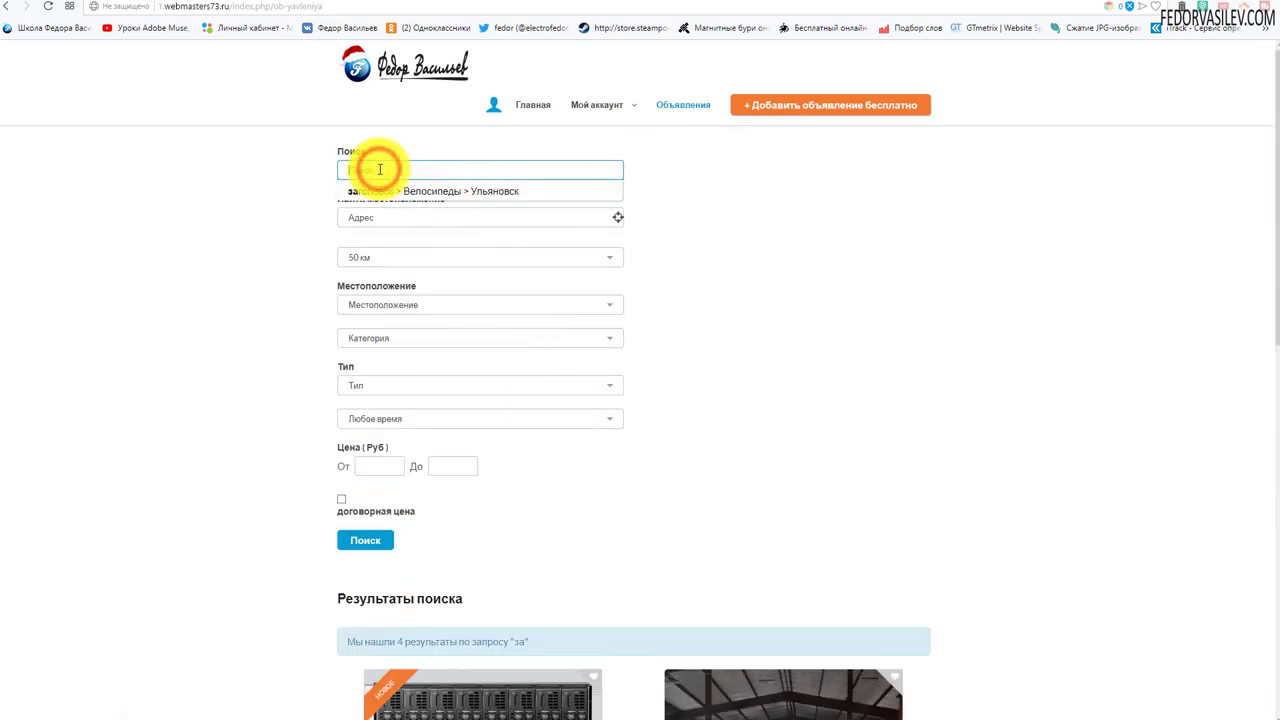
Extend the search text to "заголо" and view the matching ad.
{"action": "type", "text": "го"}
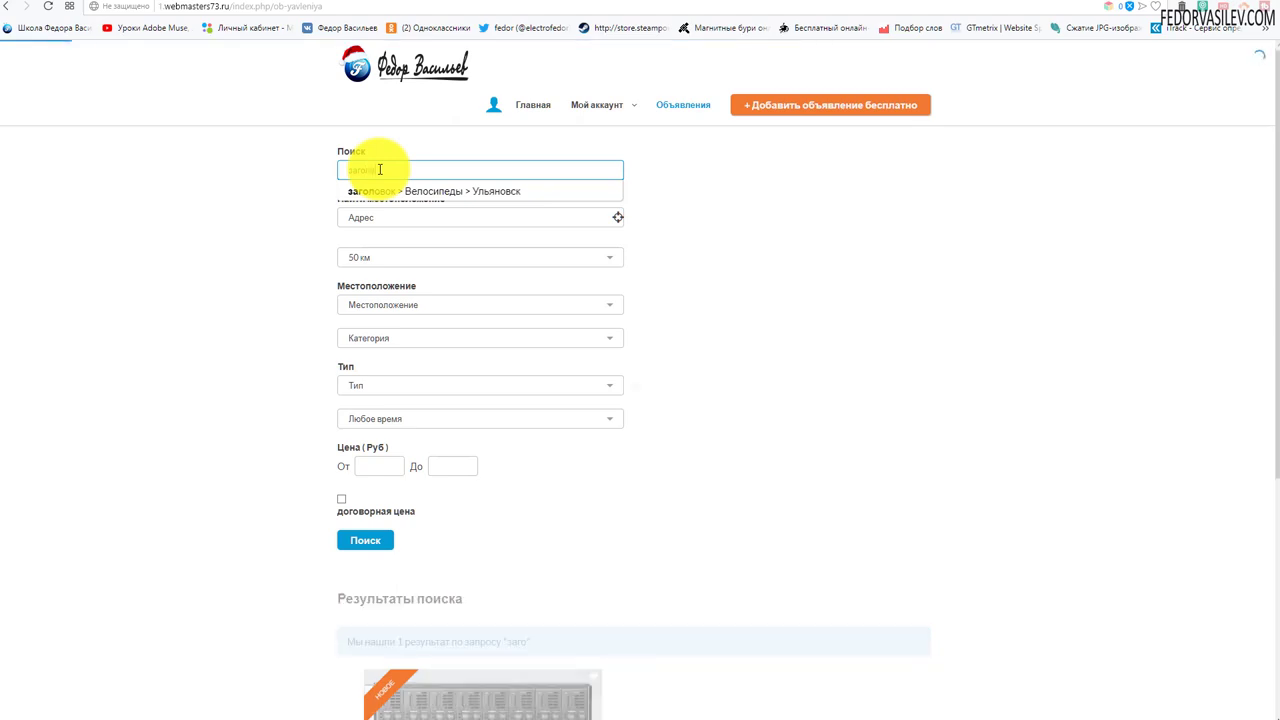
{"action": "type", "text": "ловок"}
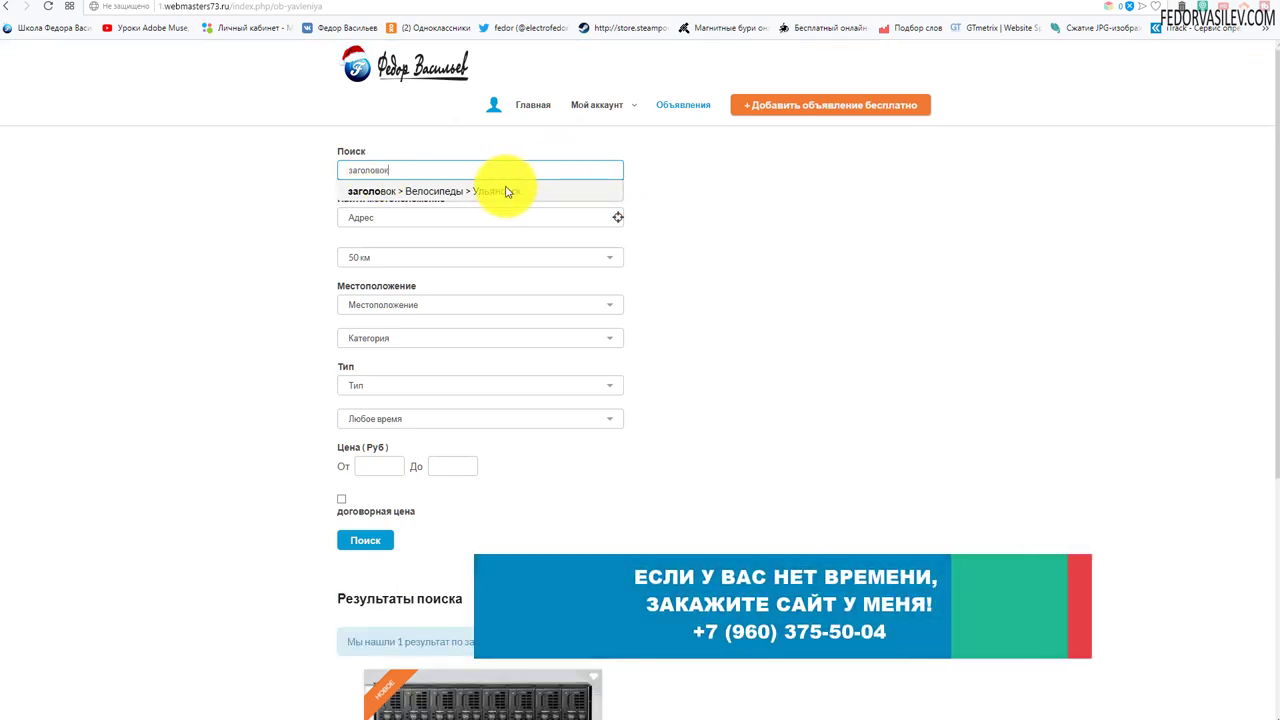
{"action": "scroll", "coordinate": [580, 171], "scroll_direction": "down", "scroll_amount": 3}
{"action": "scroll", "coordinate": [410, 342], "scroll_direction": "down", "scroll_amount": 1}
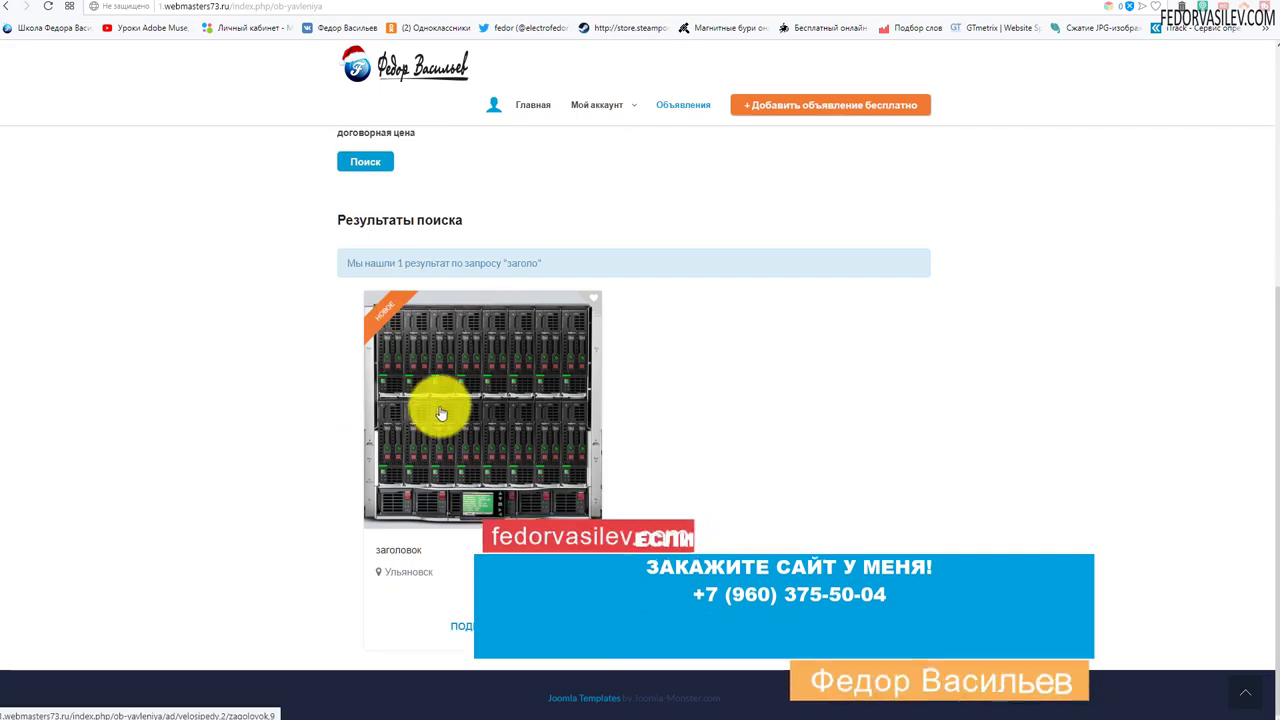
{"action": "scroll", "coordinate": [430, 380], "scroll_direction": "up", "scroll_amount": 4}
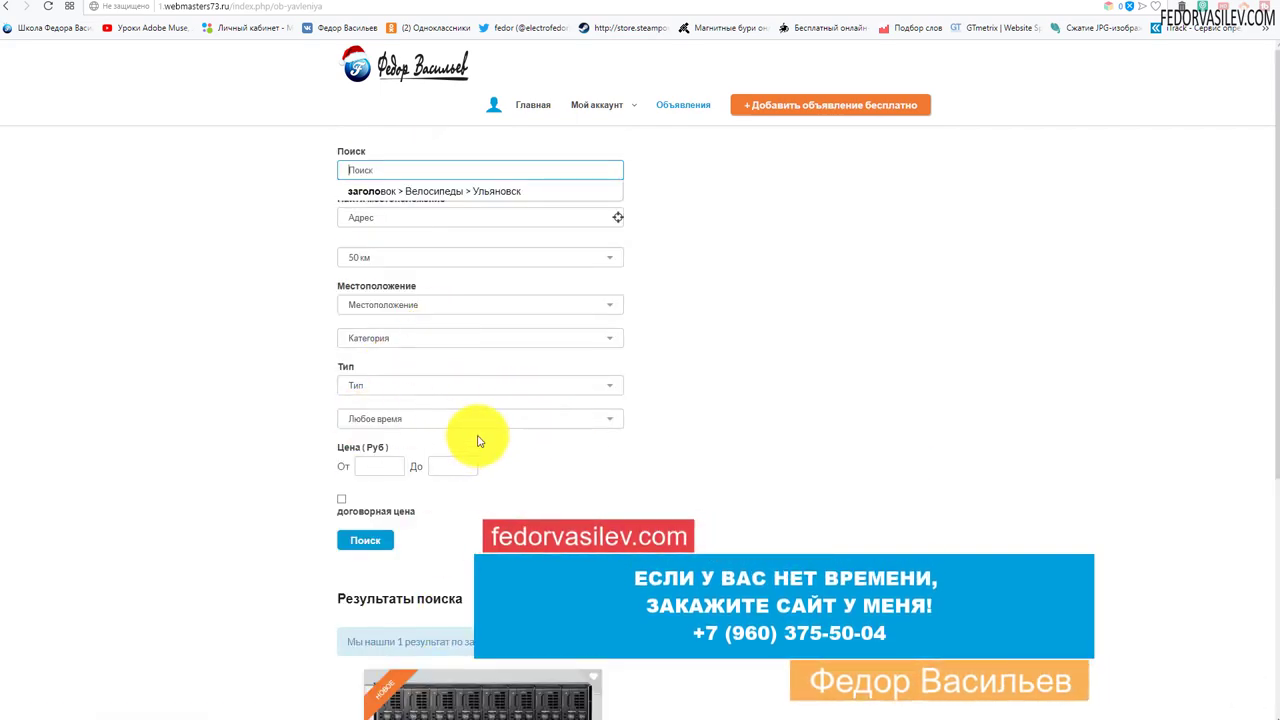
Compare the autocomplete suggestion under the Поиск field with the ad in the search results.
{"action": "scroll", "coordinate": [530, 500], "scroll_direction": "down", "scroll_amount": 3}
{"action": "scroll", "coordinate": [528, 520], "scroll_direction": "up", "scroll_amount": 3}
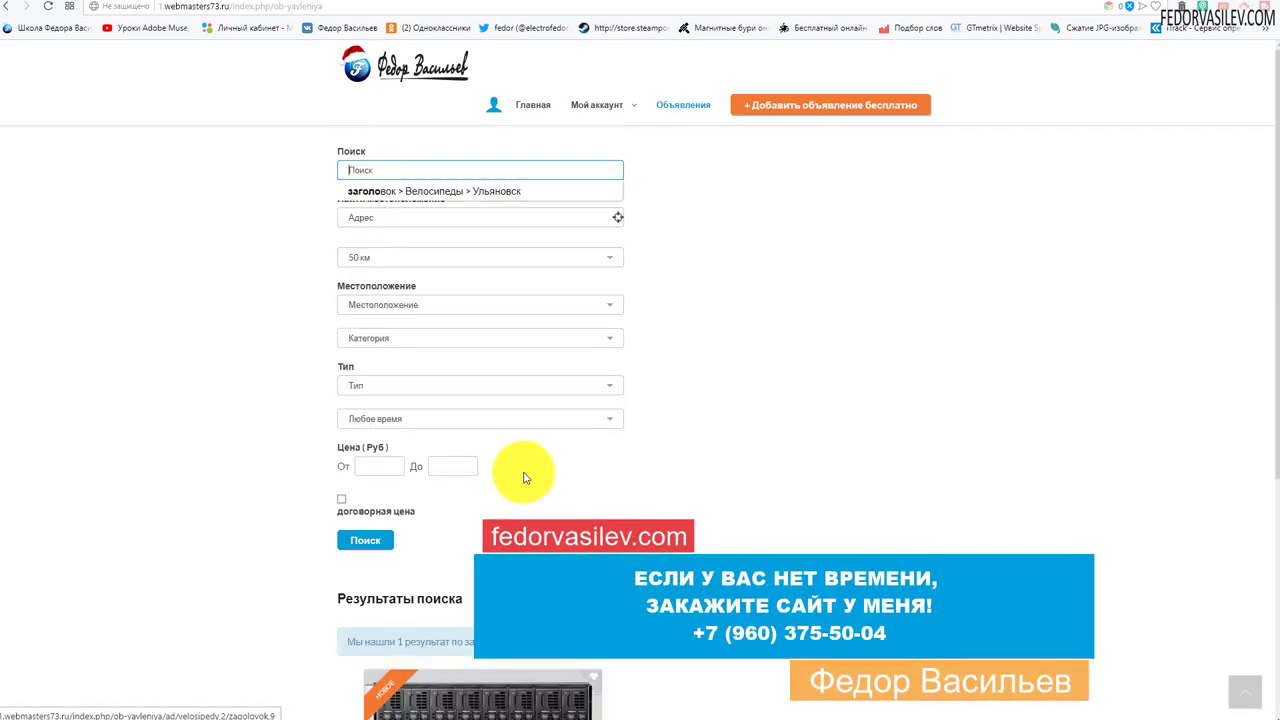
{"action": "key", "text": "Down"}
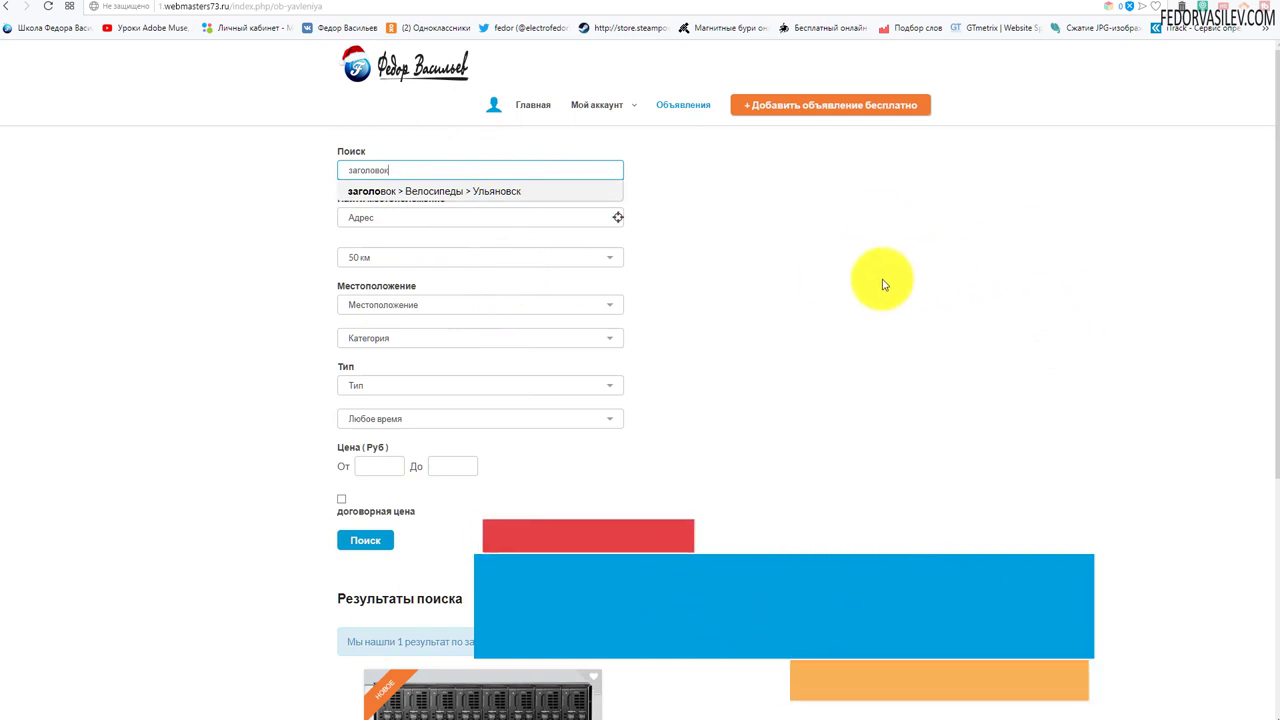
{"action": "scroll", "coordinate": [714, 300], "scroll_direction": "down", "scroll_amount": 3}
{"action": "scroll", "coordinate": [713, 305], "scroll_direction": "down", "scroll_amount": 2}
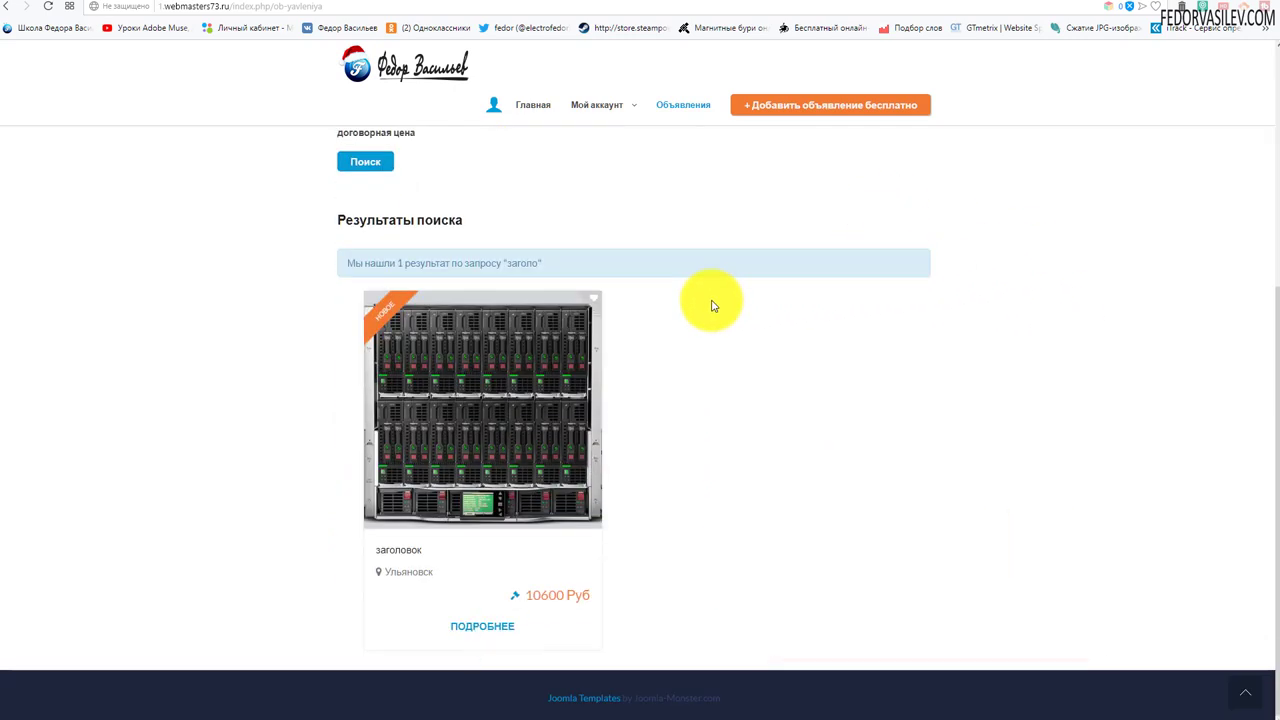
{"action": "scroll", "coordinate": [660, 350], "scroll_direction": "up", "scroll_amount": 4}
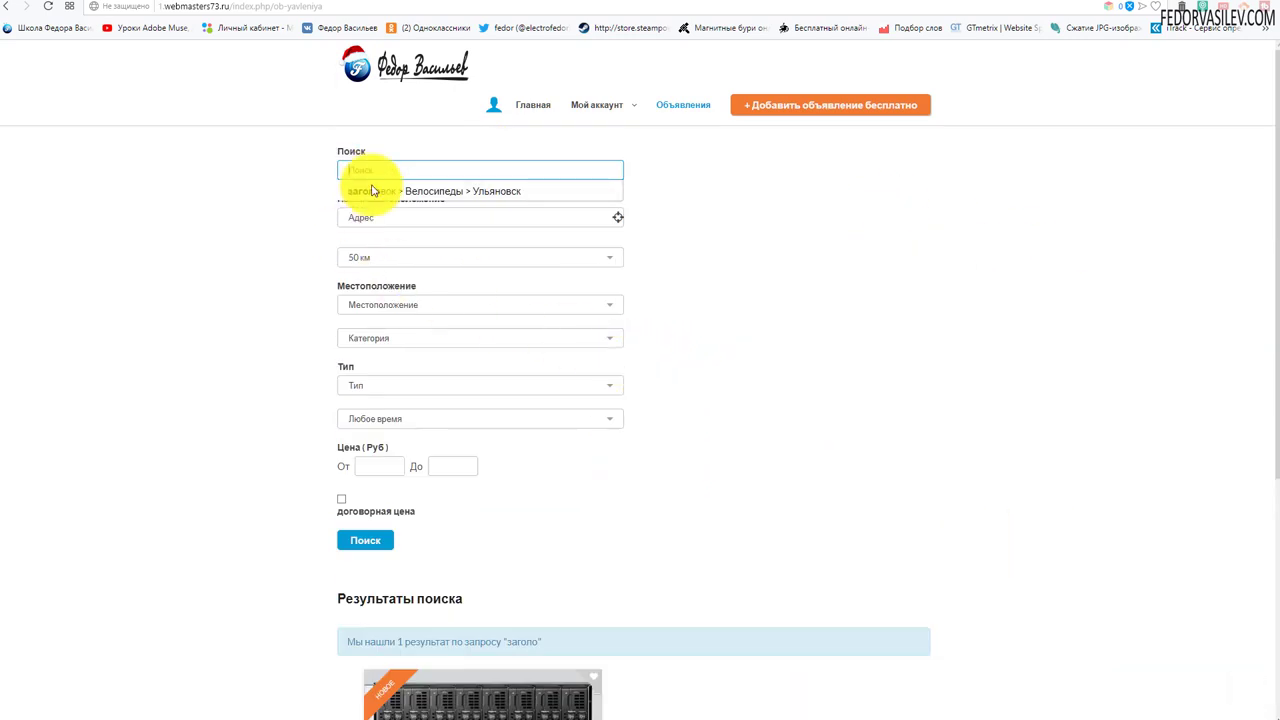
{"action": "scroll", "coordinate": [430, 300], "scroll_direction": "down", "scroll_amount": 4}
{"action": "scroll", "coordinate": [286, 263], "scroll_direction": "up", "scroll_amount": 3}
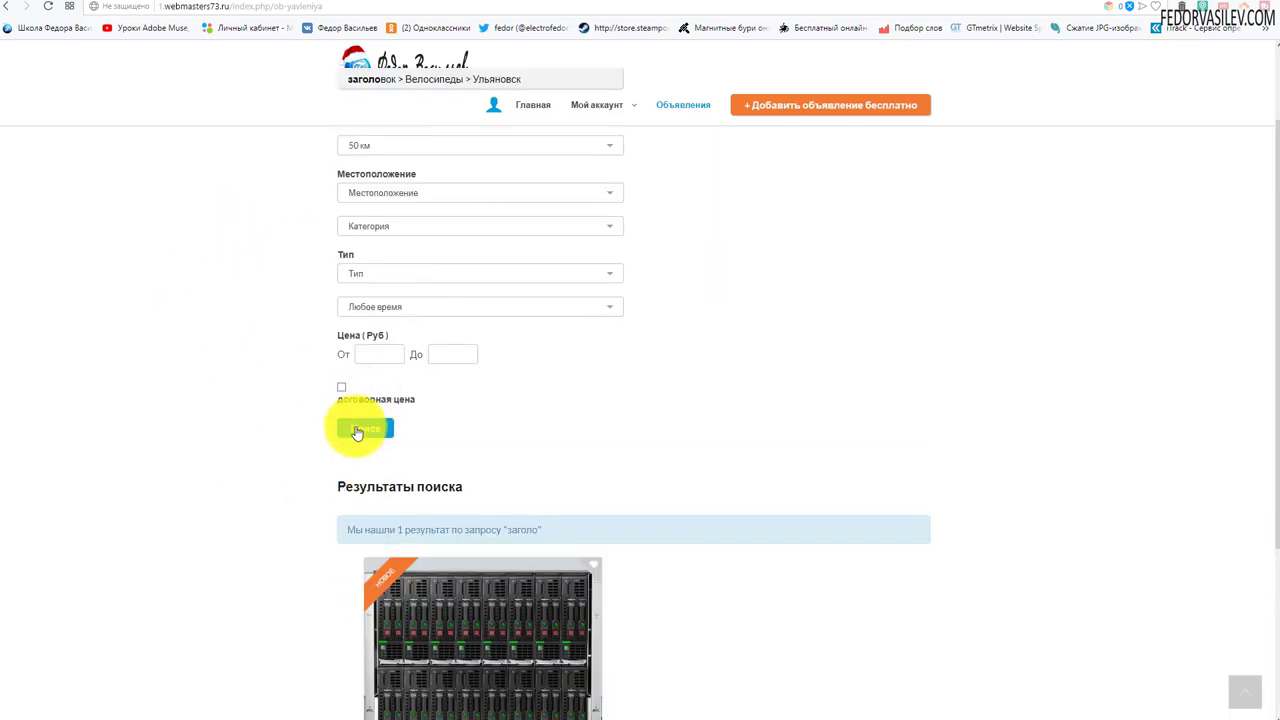
{"action": "scroll", "coordinate": [723, 337], "scroll_direction": "down", "scroll_amount": 3}
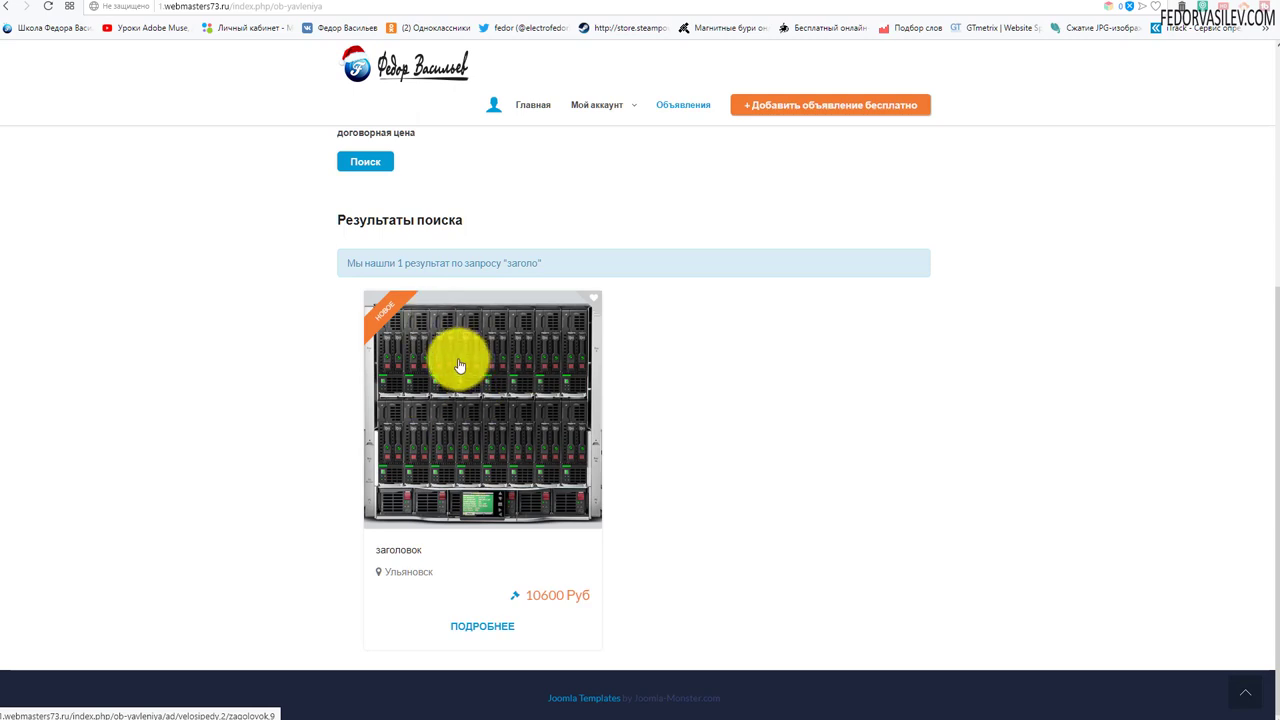
{"action": "scroll", "coordinate": [486, 500], "scroll_direction": "up", "scroll_amount": 4}
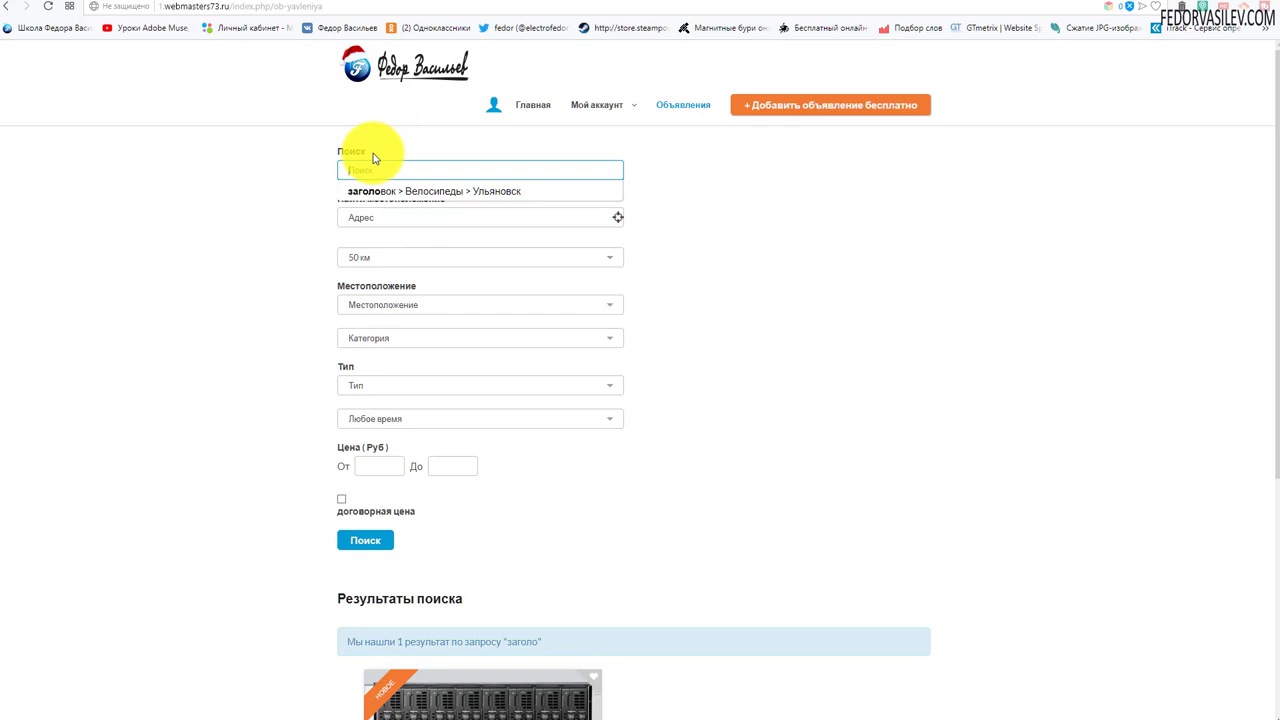
{"action": "scroll", "coordinate": [500, 205], "scroll_direction": "down", "scroll_amount": 4}
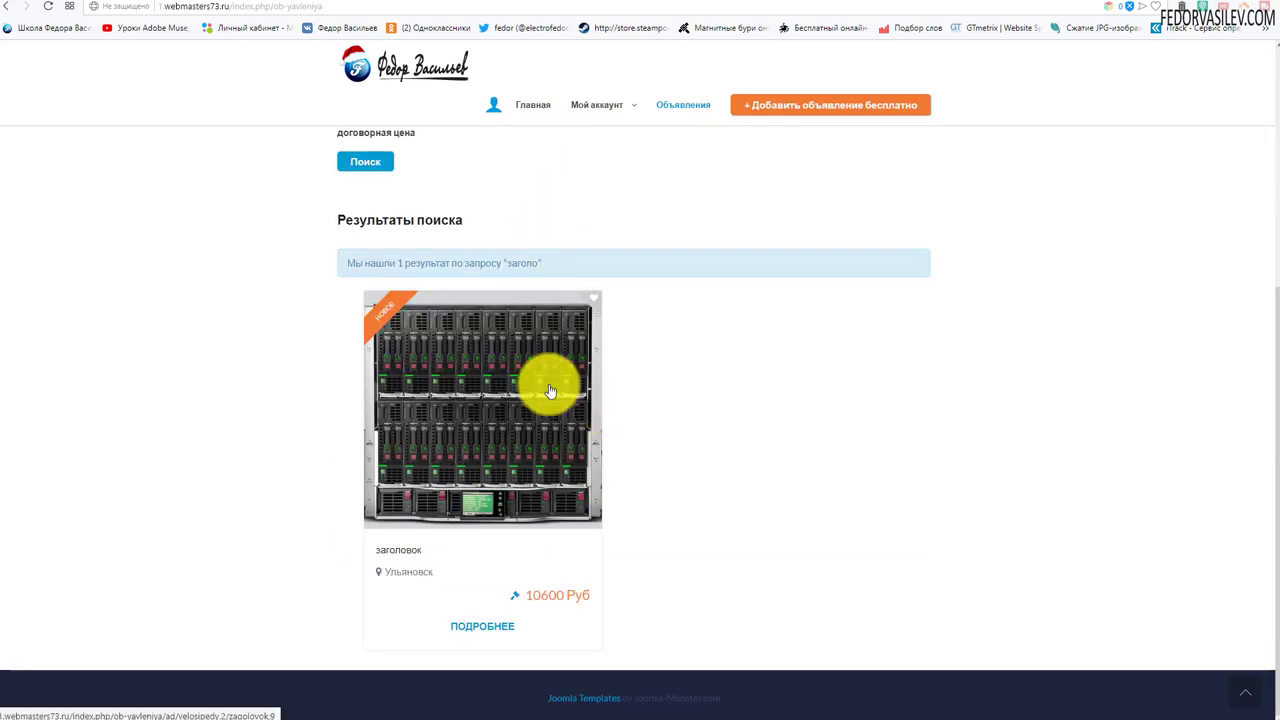
{"action": "scroll", "coordinate": [360, 340], "scroll_direction": "up", "scroll_amount": 4}
Clear the search text, reopen the Объявления page and look through its categories and ads.
{"action": "key", "text": "ctrl+a"}
{"action": "key", "text": "BackSpace"}
{"action": "left_click", "coordinate": [400, 174]}
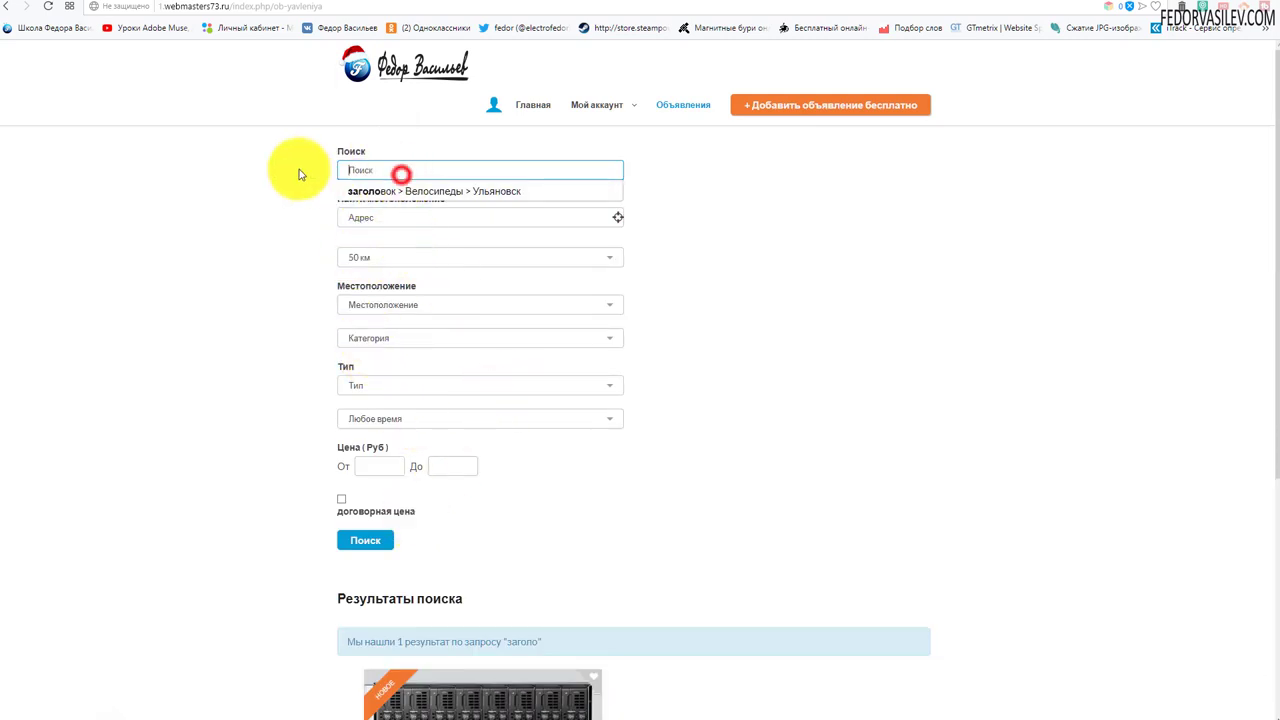
{"action": "left_click", "coordinate": [889, 297]}
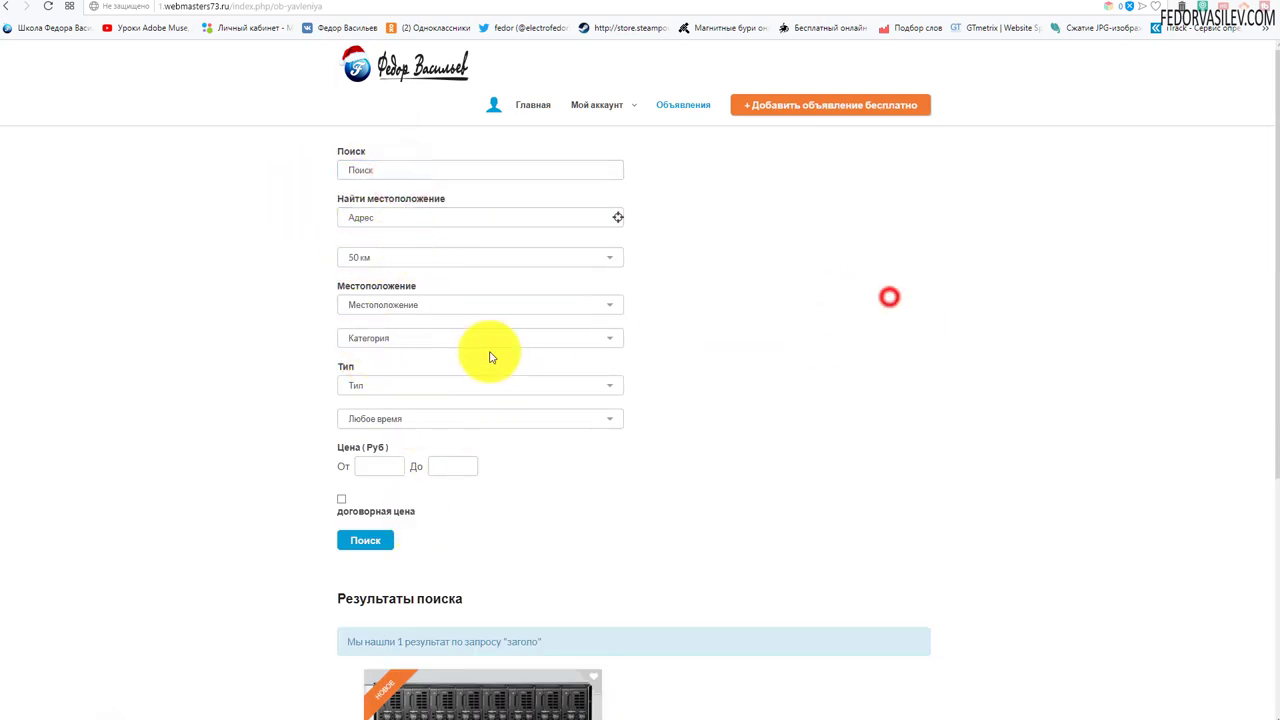
{"action": "left_click", "coordinate": [694, 110]}
{"action": "scroll", "coordinate": [679, 295], "scroll_direction": "down", "scroll_amount": 10}
{"action": "scroll", "coordinate": [679, 290], "scroll_direction": "down", "scroll_amount": 5}
Search the ads for "bm" in the Поиск field and view the matching ad.
{"action": "scroll", "coordinate": [548, 385], "scroll_direction": "up", "scroll_amount": 4}
{"action": "scroll", "coordinate": [548, 385], "scroll_direction": "up", "scroll_amount": 15}
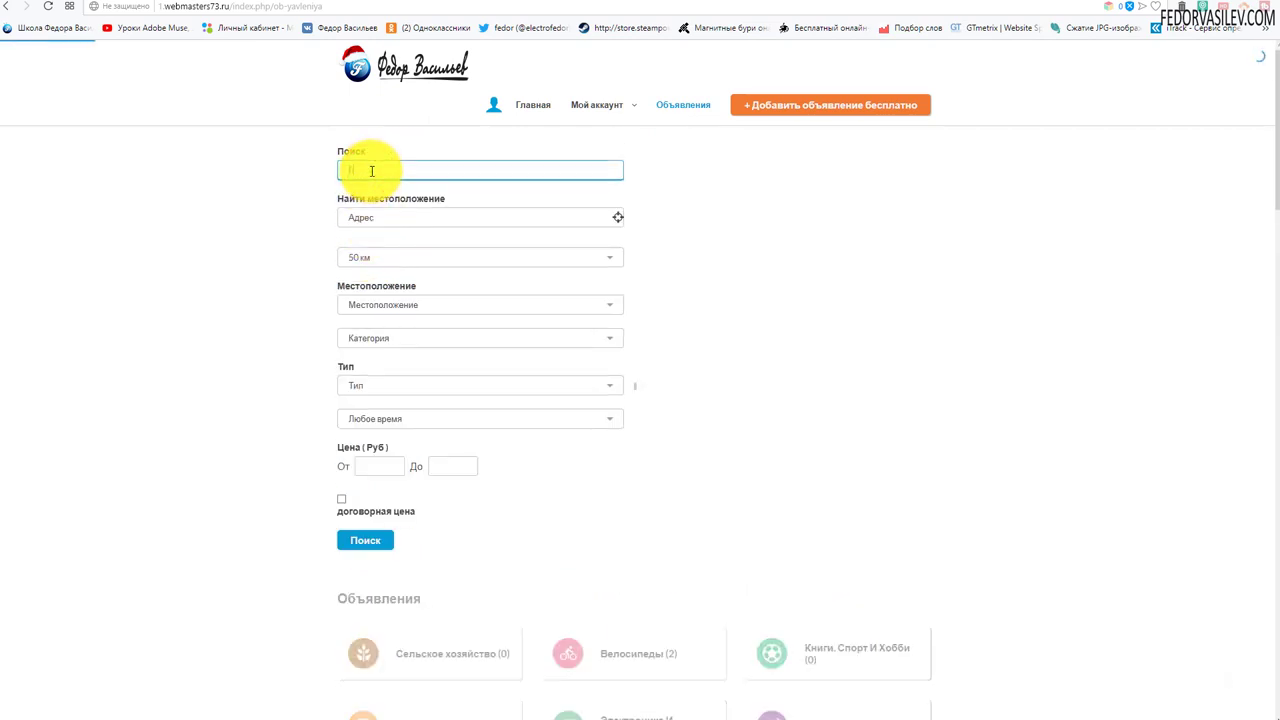
{"action": "type", "text": "bm"}
{"action": "scroll", "coordinate": [490, 166], "scroll_direction": "down", "scroll_amount": 4}
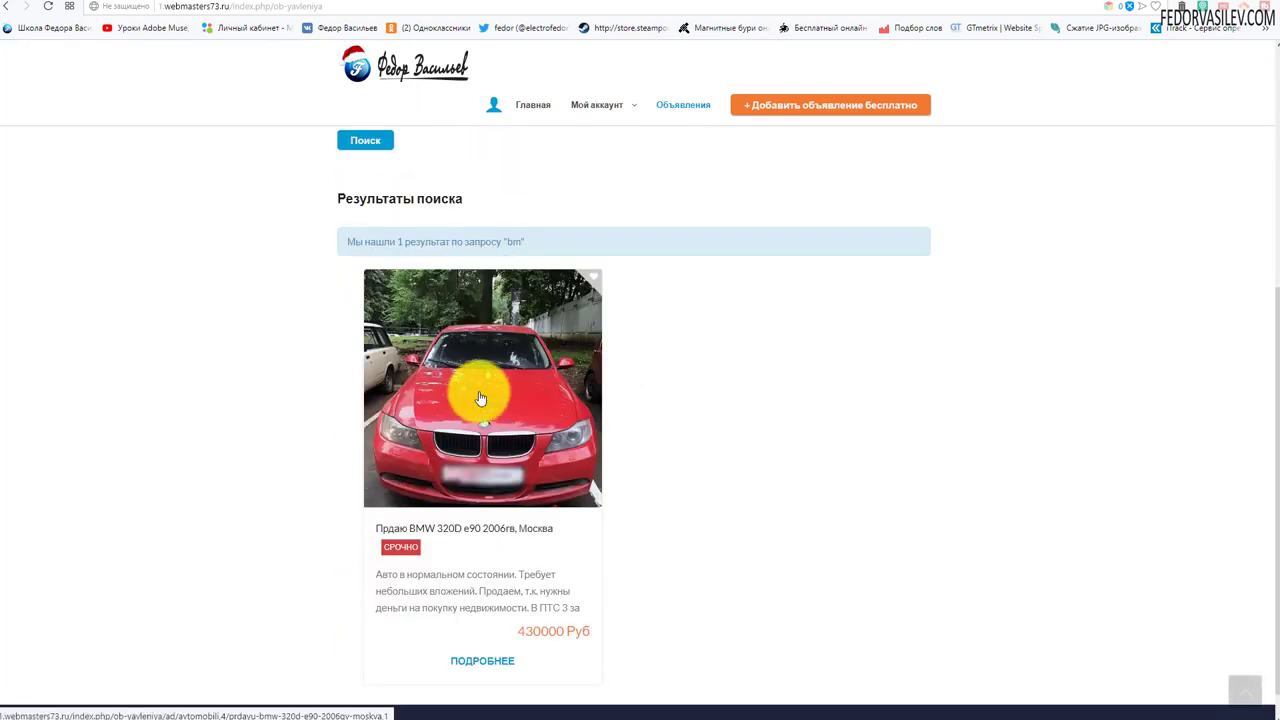
{"action": "scroll", "coordinate": [480, 398], "scroll_direction": "down", "scroll_amount": 1}
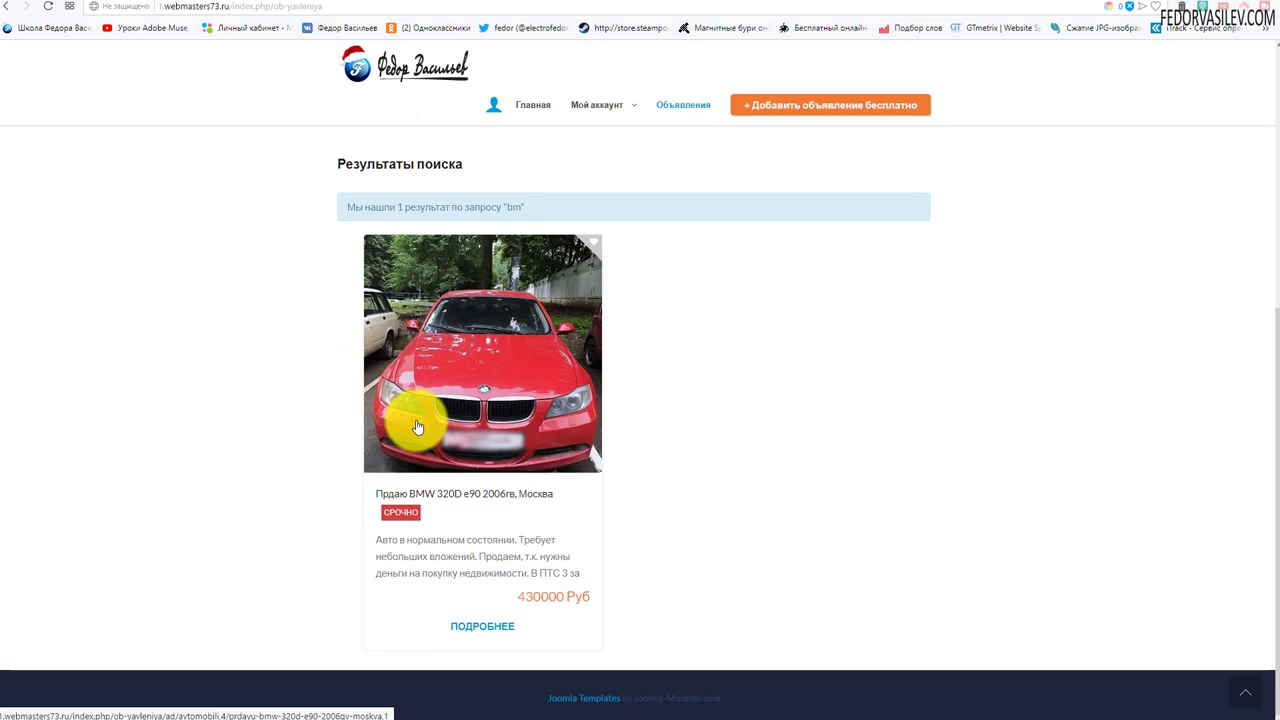
{"action": "scroll", "coordinate": [418, 427], "scroll_direction": "up", "scroll_amount": 4}
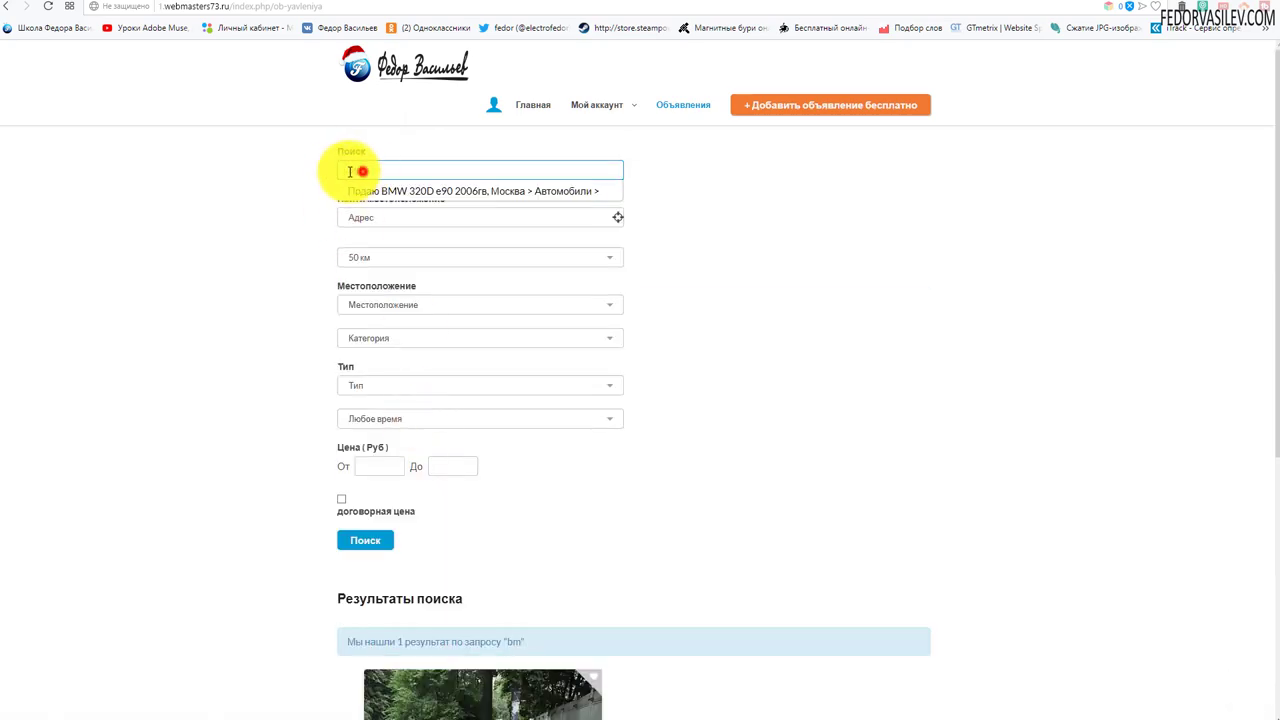
Clear the search text and filter the ads by a minimum price of 1000 Руб.
{"action": "key", "text": "BackSpace"}
{"action": "key", "text": "BackSpace"}
{"action": "scroll", "coordinate": [320, 243], "scroll_direction": "down", "scroll_amount": 3}
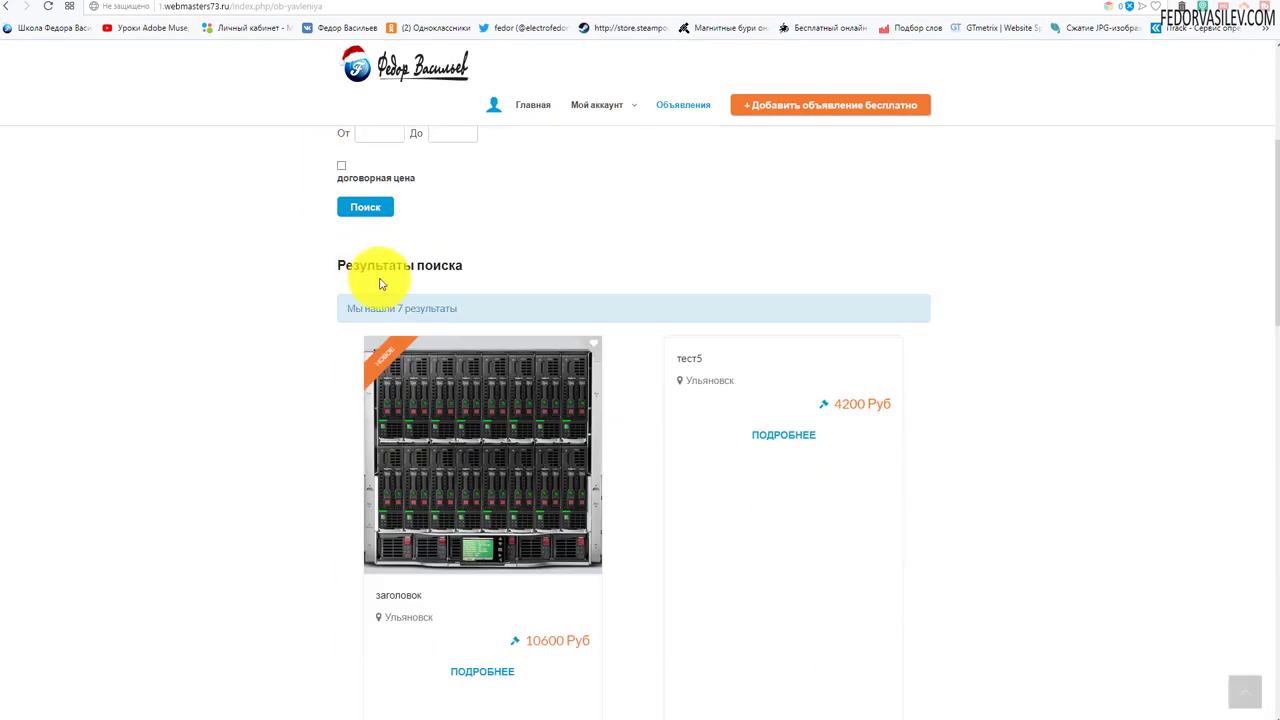
{"action": "scroll", "coordinate": [366, 266], "scroll_direction": "up", "scroll_amount": 1}
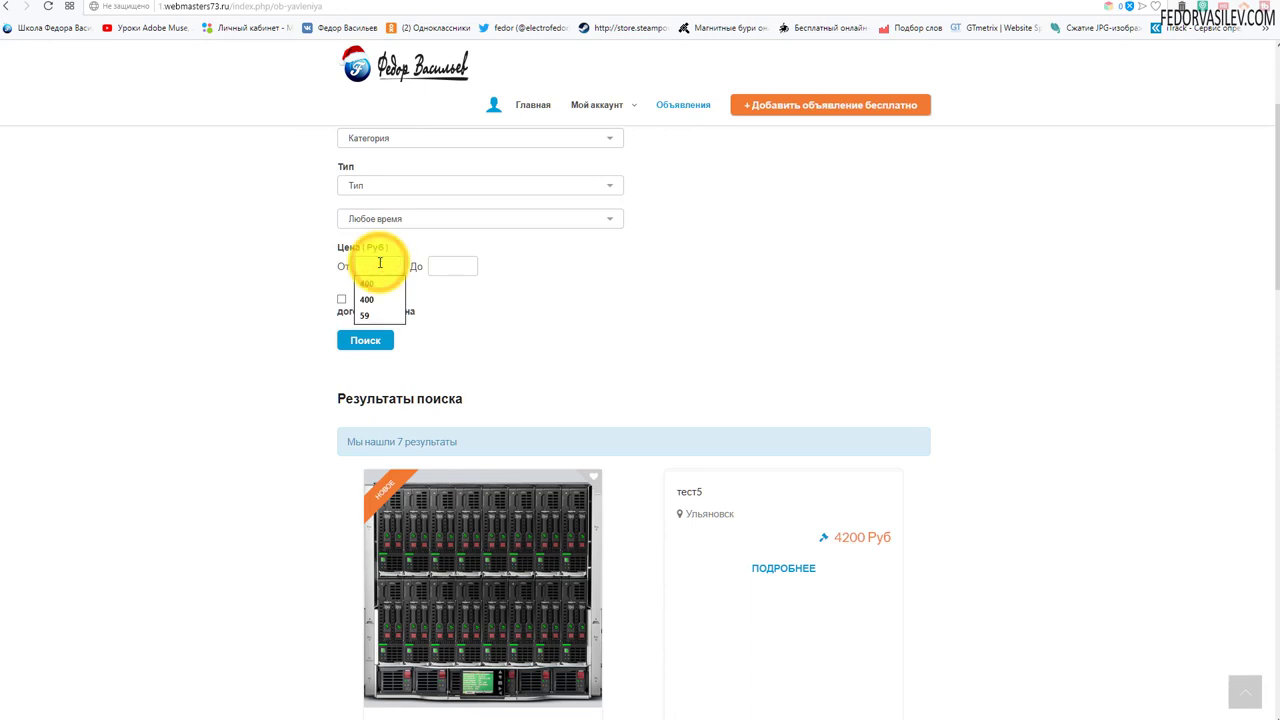
{"action": "type", "text": "150"}
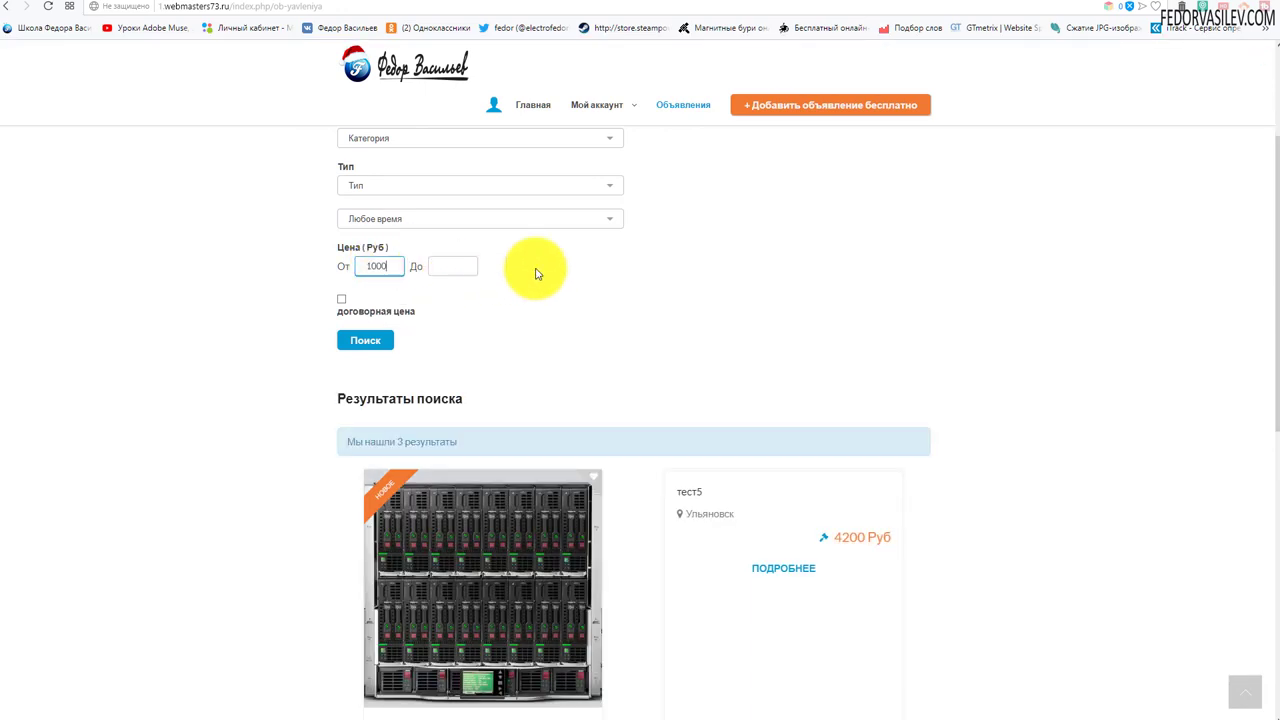
Raise the minimum ad price to 100000 Руб and check the filtered search results.
{"action": "scroll", "coordinate": [534, 271], "scroll_direction": "down", "scroll_amount": 5}
{"action": "scroll", "coordinate": [537, 274], "scroll_direction": "up", "scroll_amount": 5}
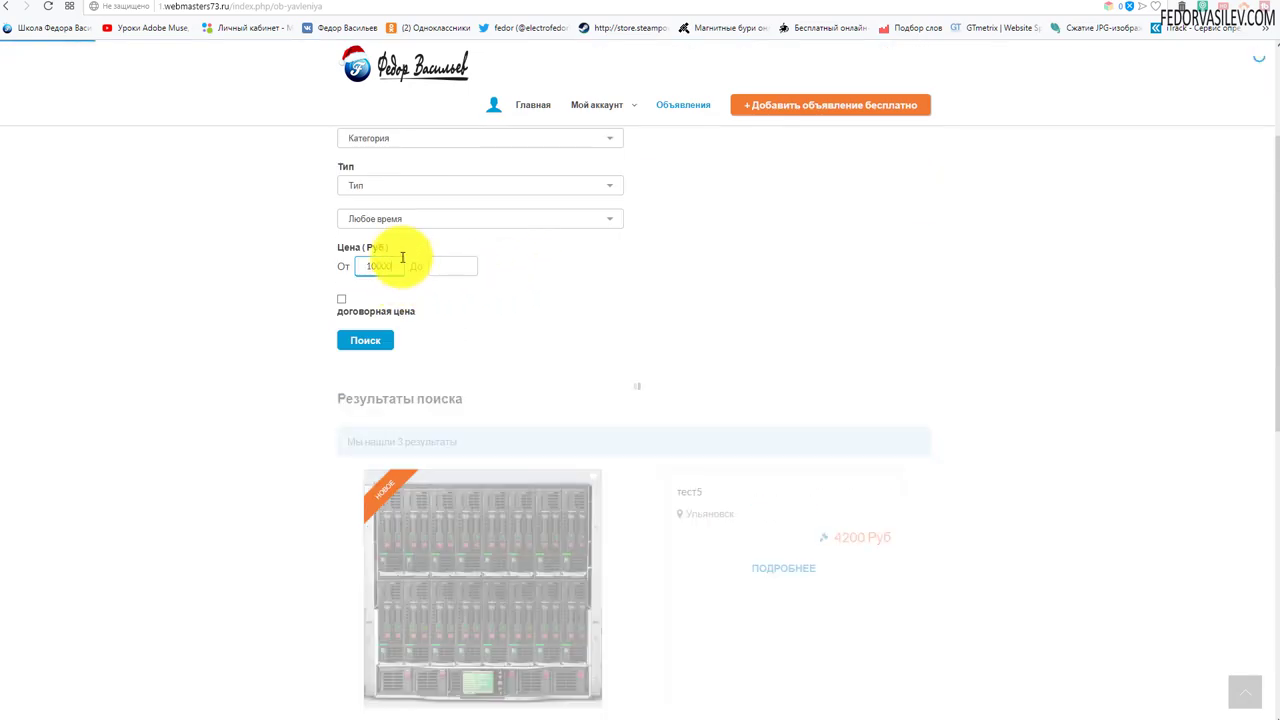
{"action": "scroll", "coordinate": [543, 274], "scroll_direction": "down", "scroll_amount": 2}
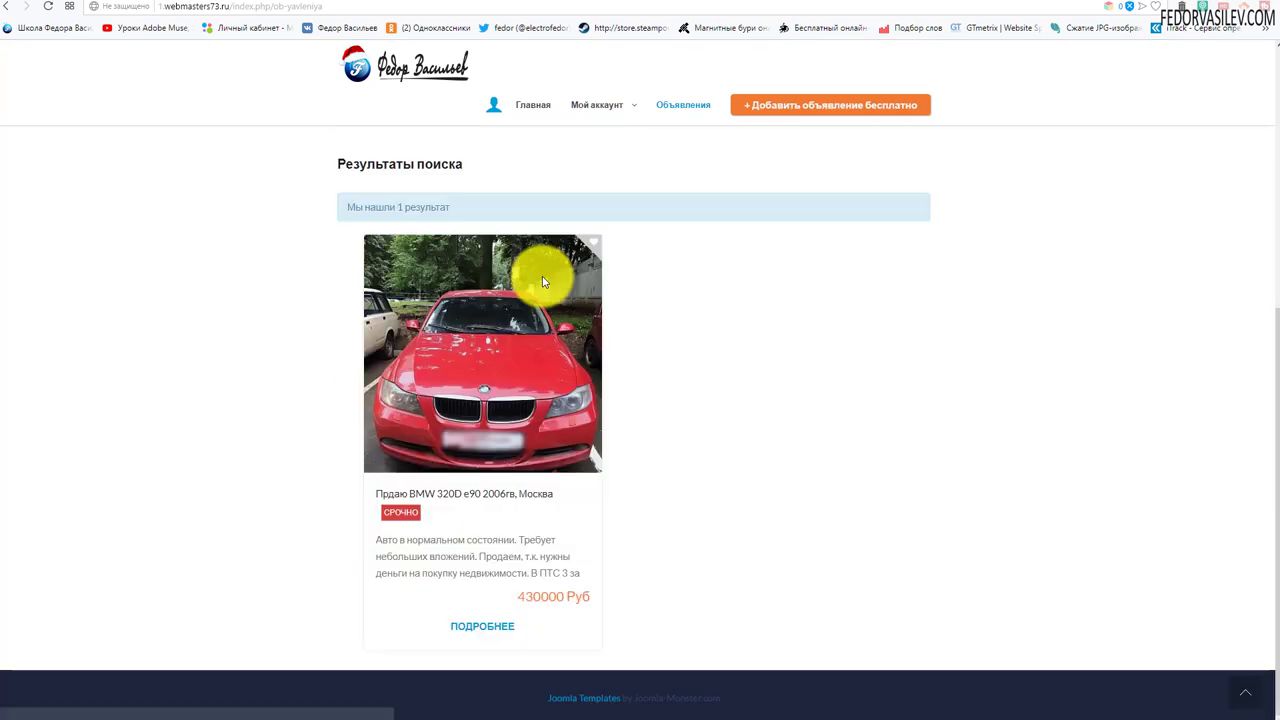
{"action": "scroll", "coordinate": [450, 376], "scroll_direction": "up", "scroll_amount": 3}
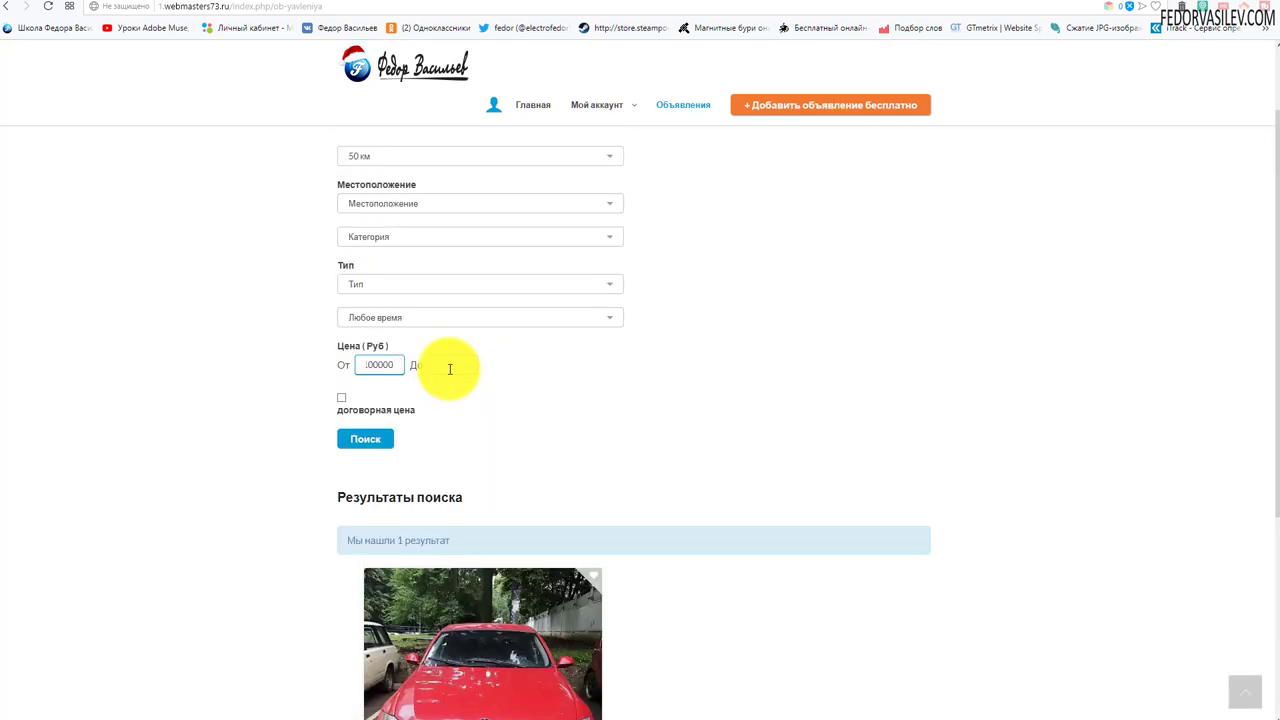
{"action": "scroll", "coordinate": [450, 369], "scroll_direction": "down", "scroll_amount": 3}
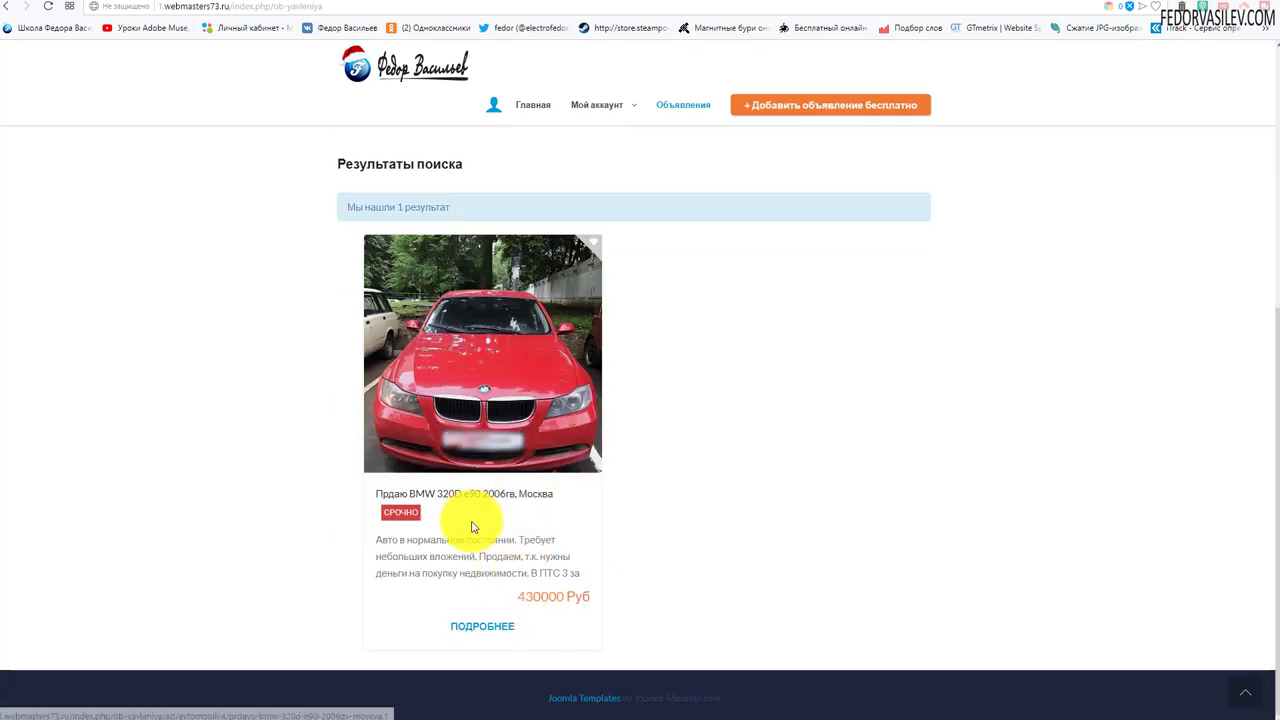
{"action": "scroll", "coordinate": [428, 366], "scroll_direction": "up", "scroll_amount": 1}
{"action": "scroll", "coordinate": [432, 330], "scroll_direction": "up", "scroll_amount": 1}
{"action": "scroll", "coordinate": [420, 320], "scroll_direction": "down", "scroll_amount": 2}
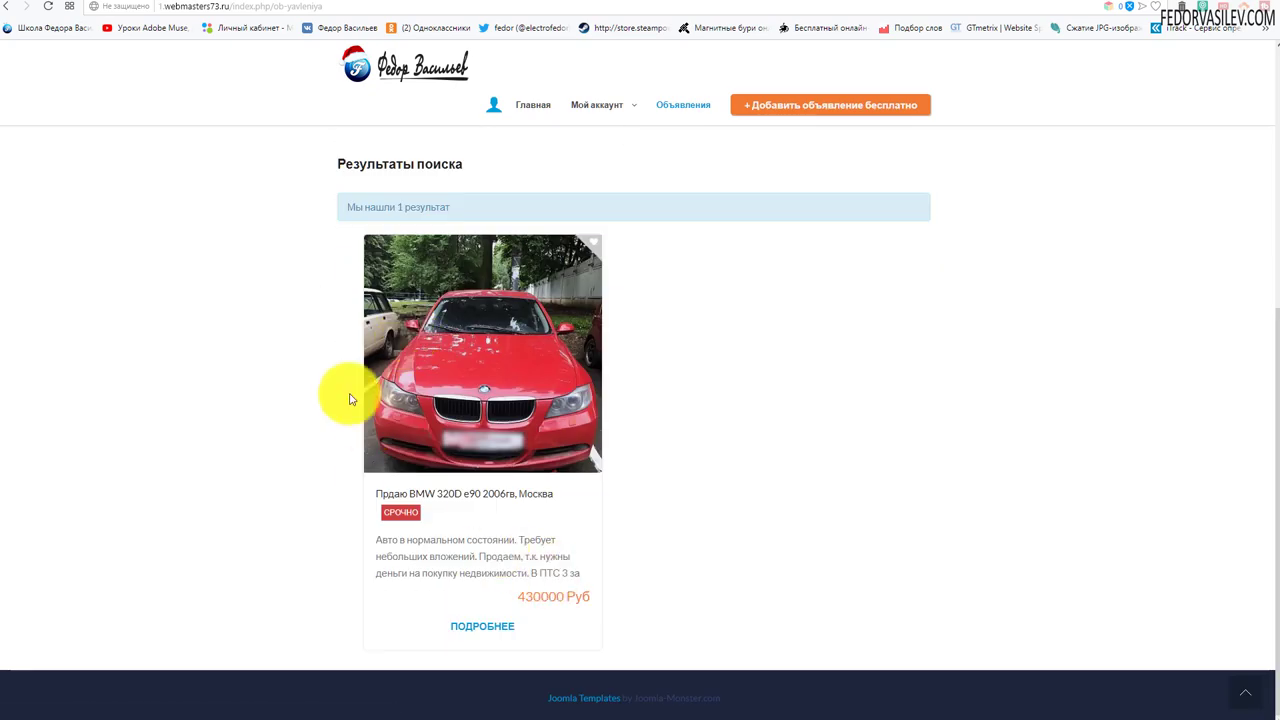
{"action": "scroll", "coordinate": [563, 425], "scroll_direction": "up", "scroll_amount": 3}
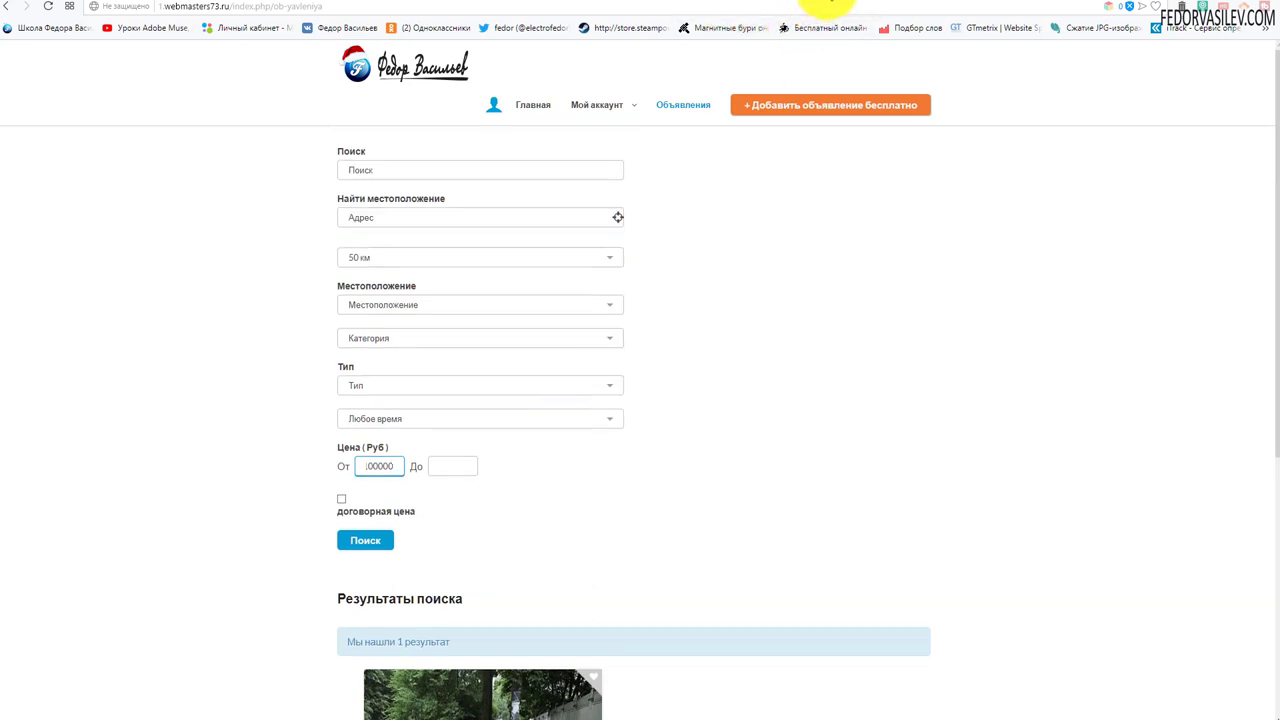
Switch to the DJ-Extensions page for the Subscription Plans App and read its description, plan options and screenshots.
{"action": "left_click", "coordinate": [826, 3]}
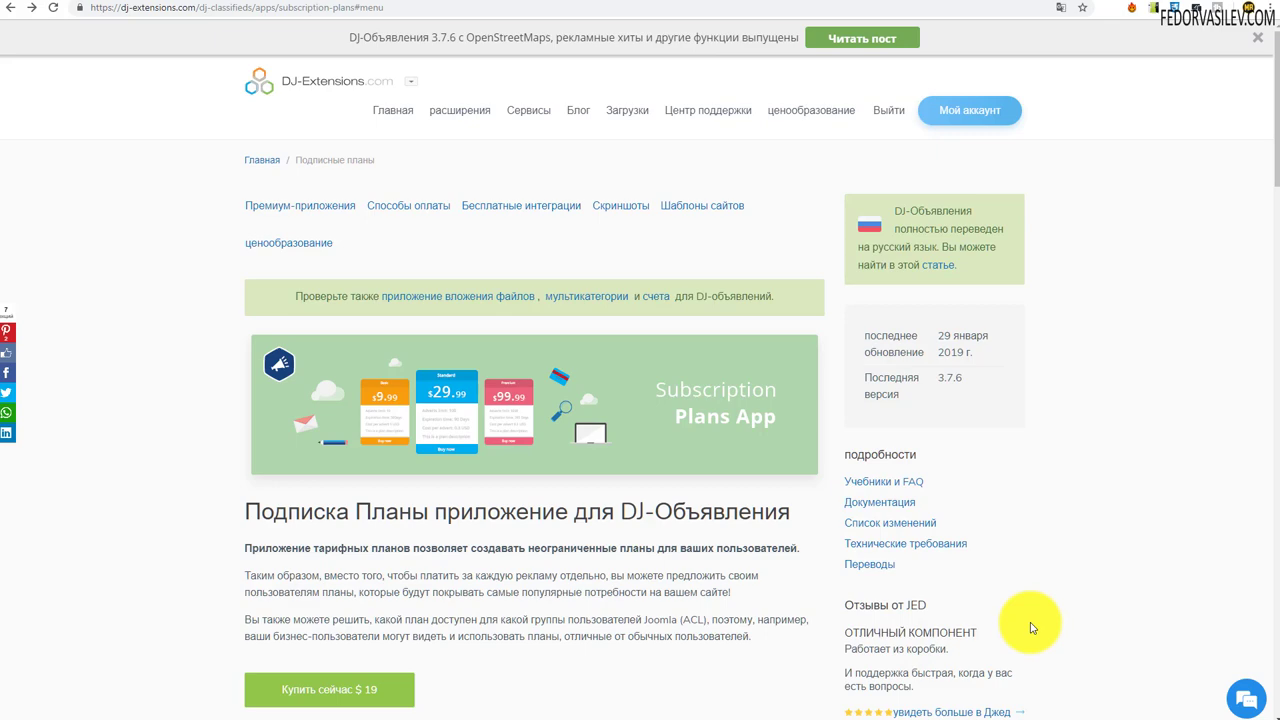
{"action": "scroll", "coordinate": [1033, 628], "scroll_direction": "down", "scroll_amount": 1}
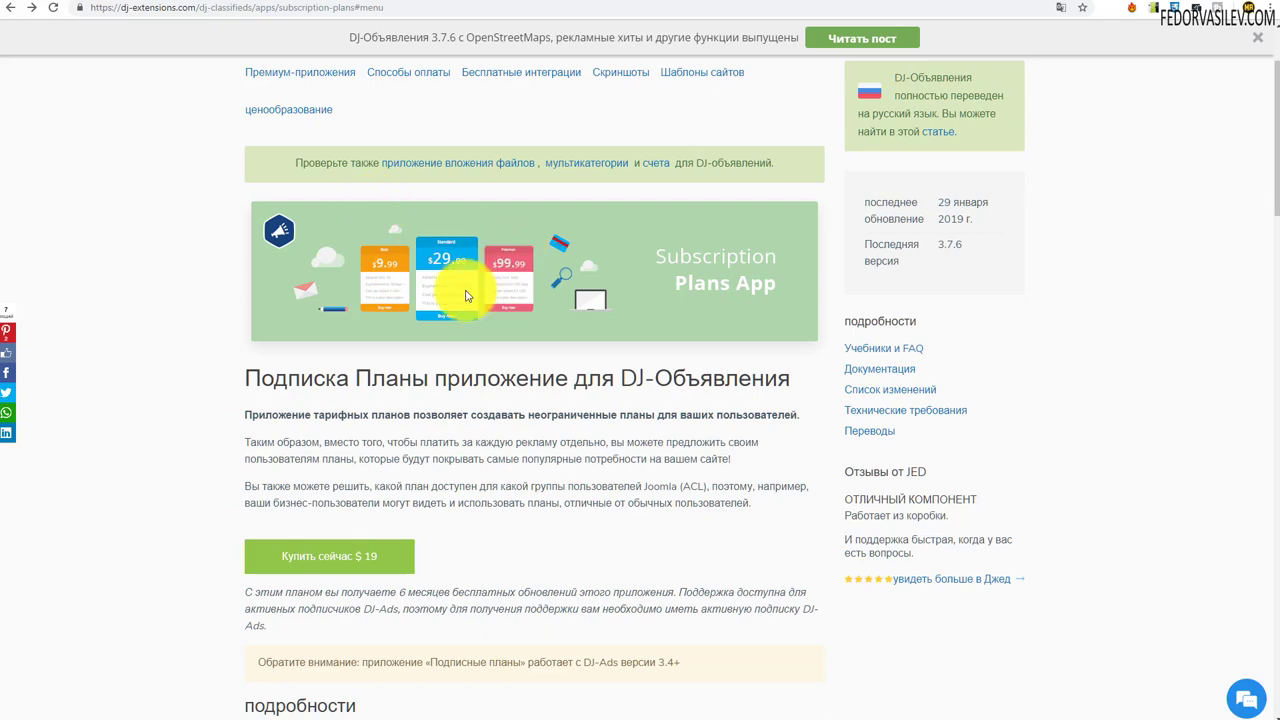
{"action": "scroll", "coordinate": [469, 291], "scroll_direction": "down", "scroll_amount": 2}
{"action": "scroll", "coordinate": [470, 289], "scroll_direction": "down", "scroll_amount": 4}
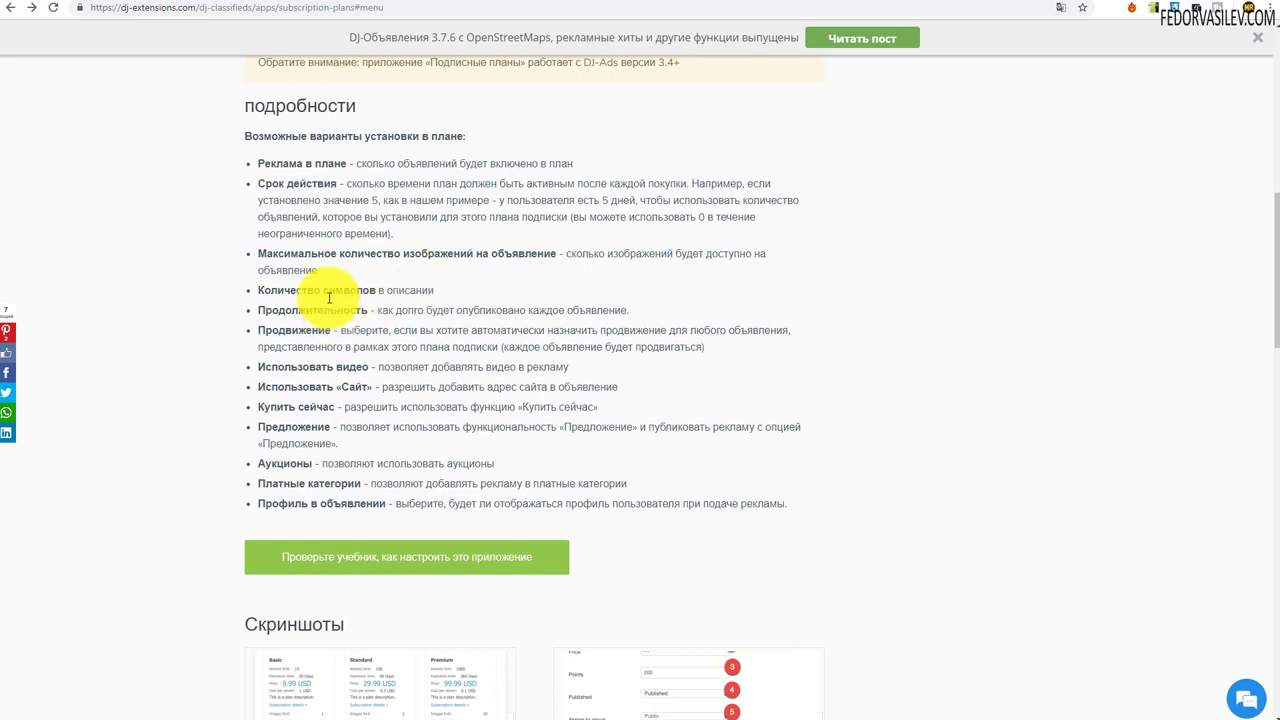
{"action": "left_click_drag", "start_coordinate": [305, 163], "coordinate": [534, 363]}
{"action": "left_click", "coordinate": [669, 372]}
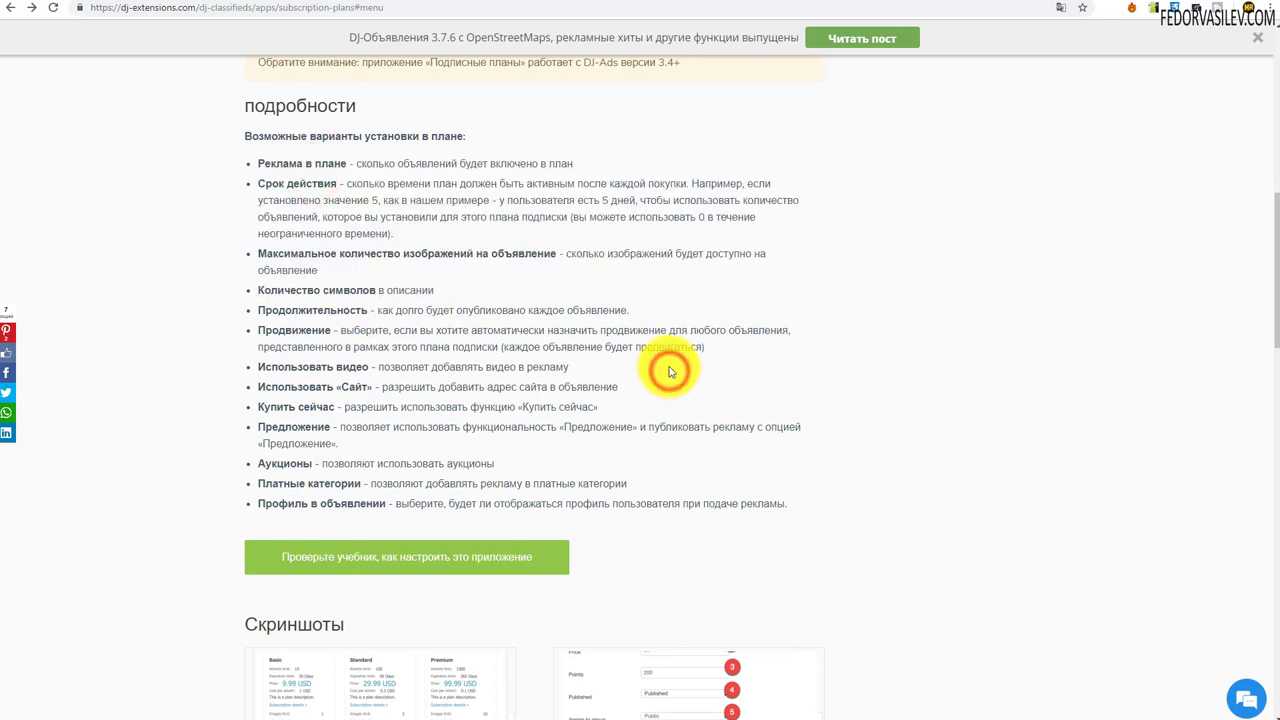
{"action": "scroll", "coordinate": [655, 260], "scroll_direction": "down", "scroll_amount": 2}
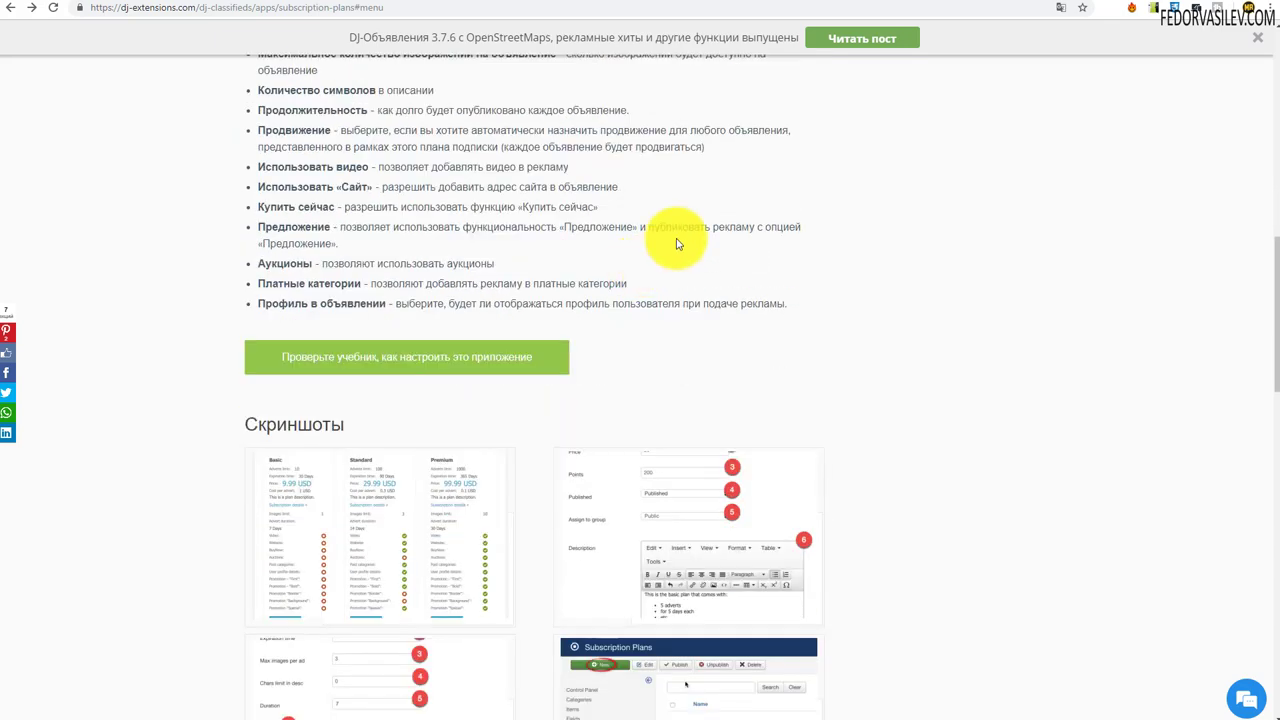
{"action": "scroll", "coordinate": [676, 244], "scroll_direction": "down", "scroll_amount": 2}
{"action": "left_click", "coordinate": [429, 349]}
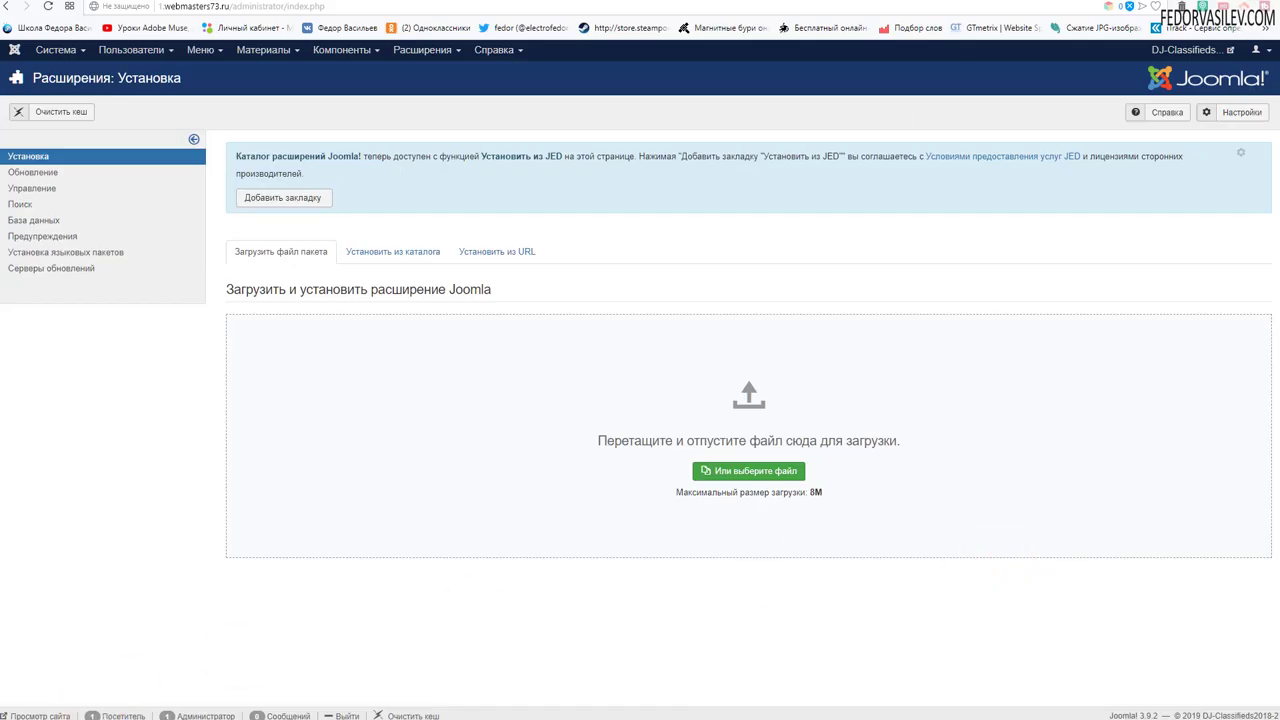
Install plg_djclassifieds_subscription_plans3.7.3.zip in Joomla and open the settings of the DJ-Classifieds - Subscriptions Plans plugin.
{"action": "key", "text": "alt+Tab"}
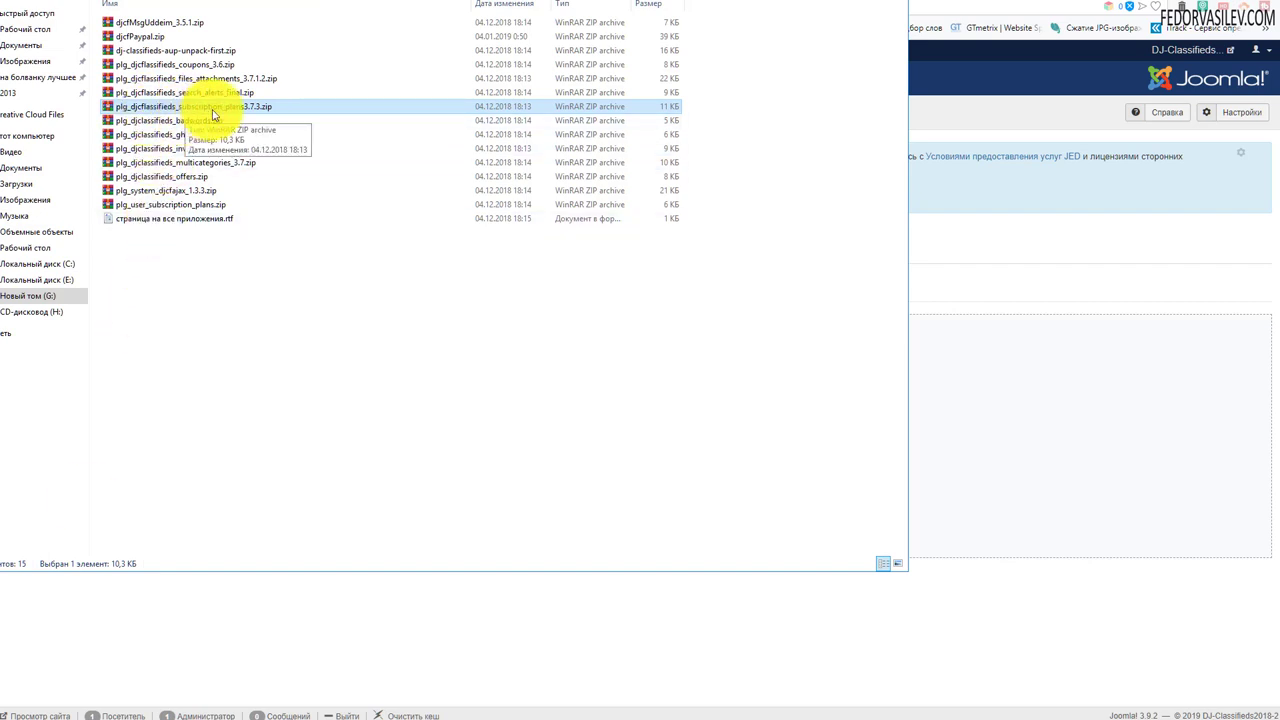
{"action": "left_click_drag", "start_coordinate": [241, 112], "coordinate": [1020, 394]}
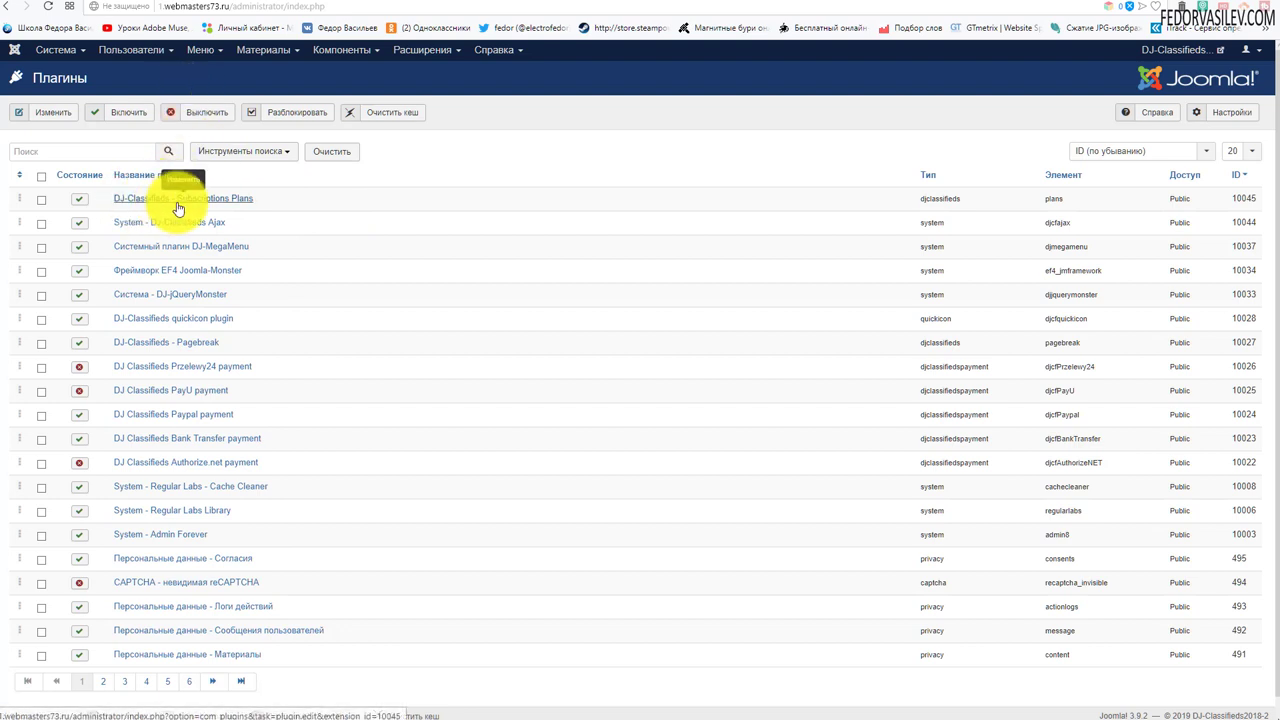
{"action": "left_click", "coordinate": [242, 198]}
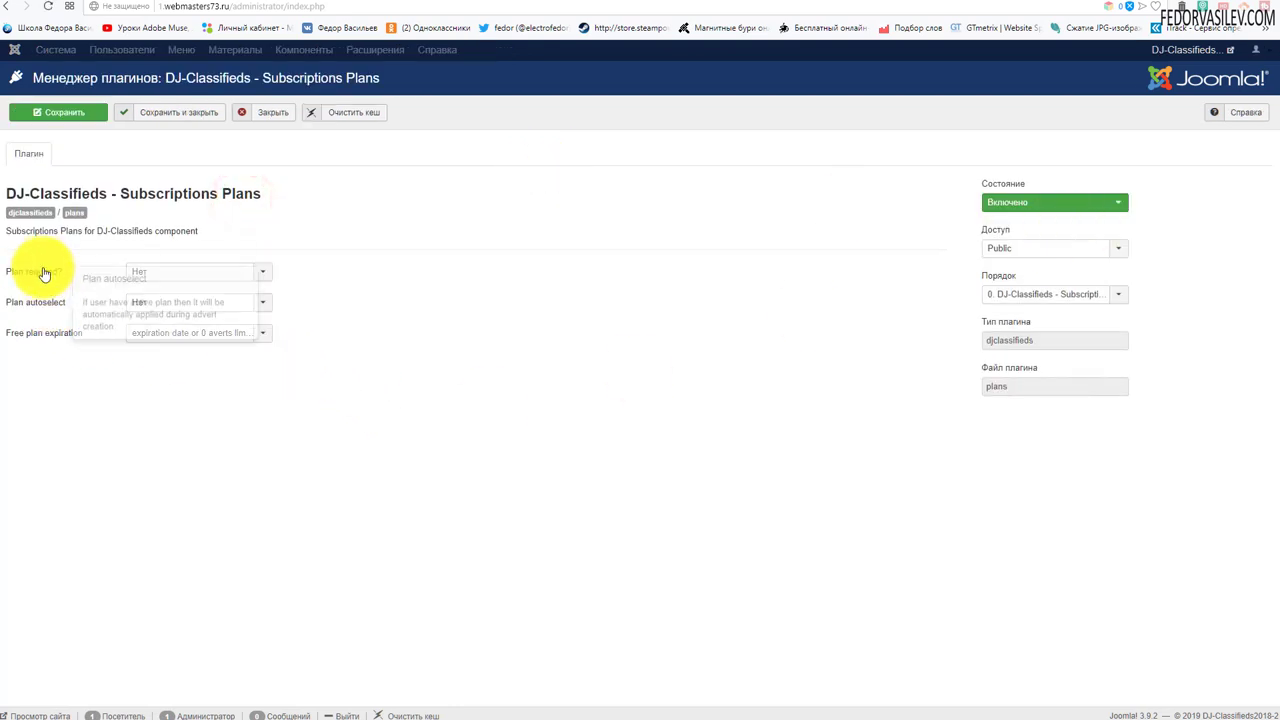
Examine the explanation and available choices for Plan required? and Plan autoselect without changing them.
{"action": "left_click", "coordinate": [43, 277]}
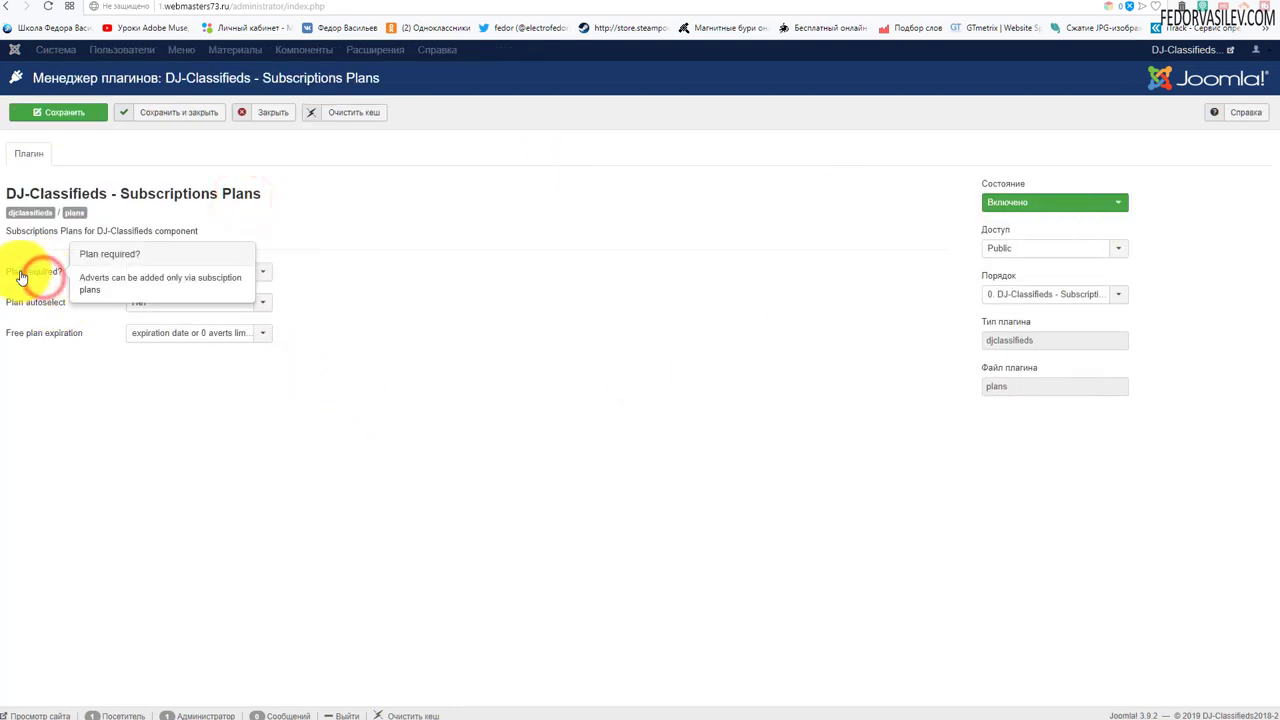
{"action": "left_click", "coordinate": [251, 271]}
{"action": "left_click", "coordinate": [321, 279]}
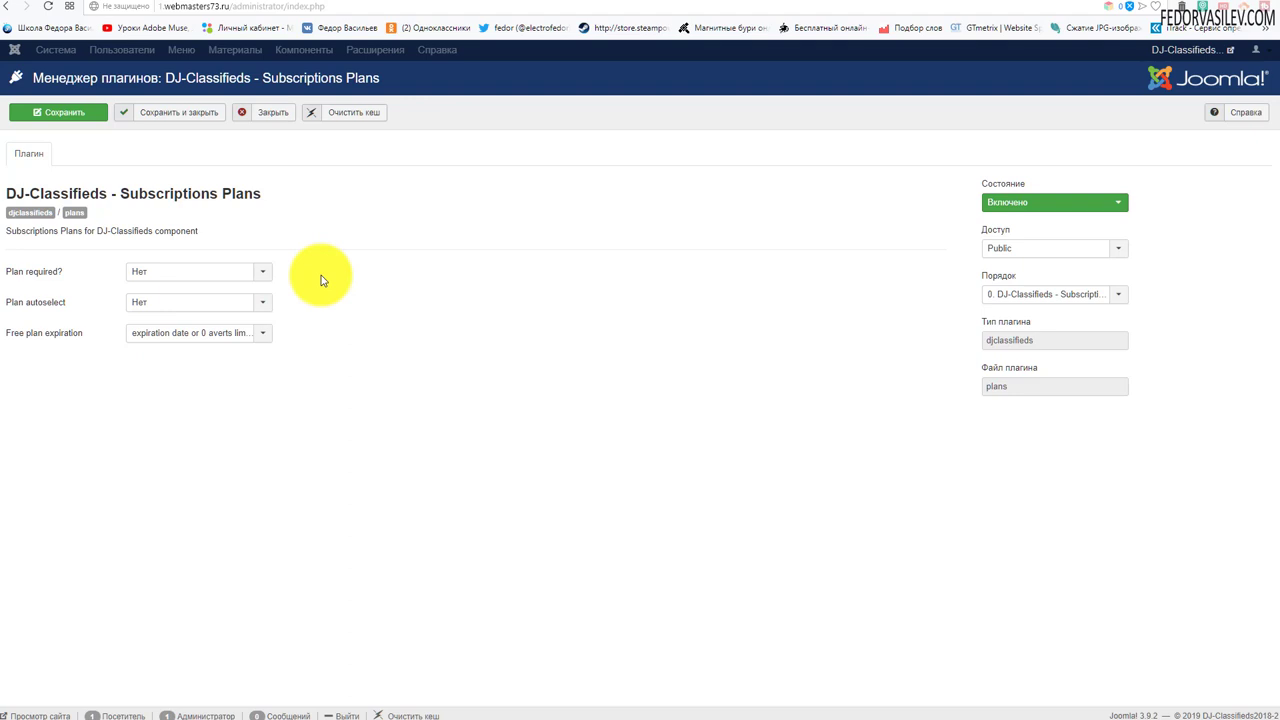
{"action": "left_click", "coordinate": [205, 270]}
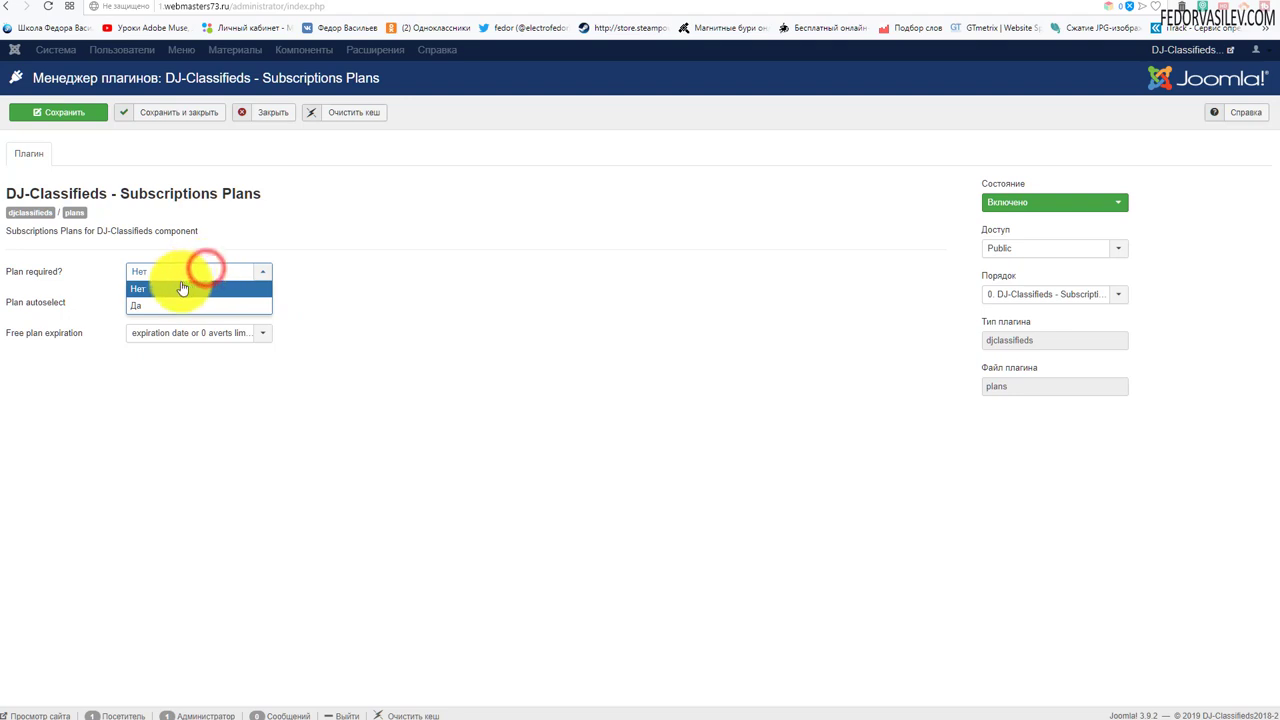
{"action": "left_click", "coordinate": [573, 321]}
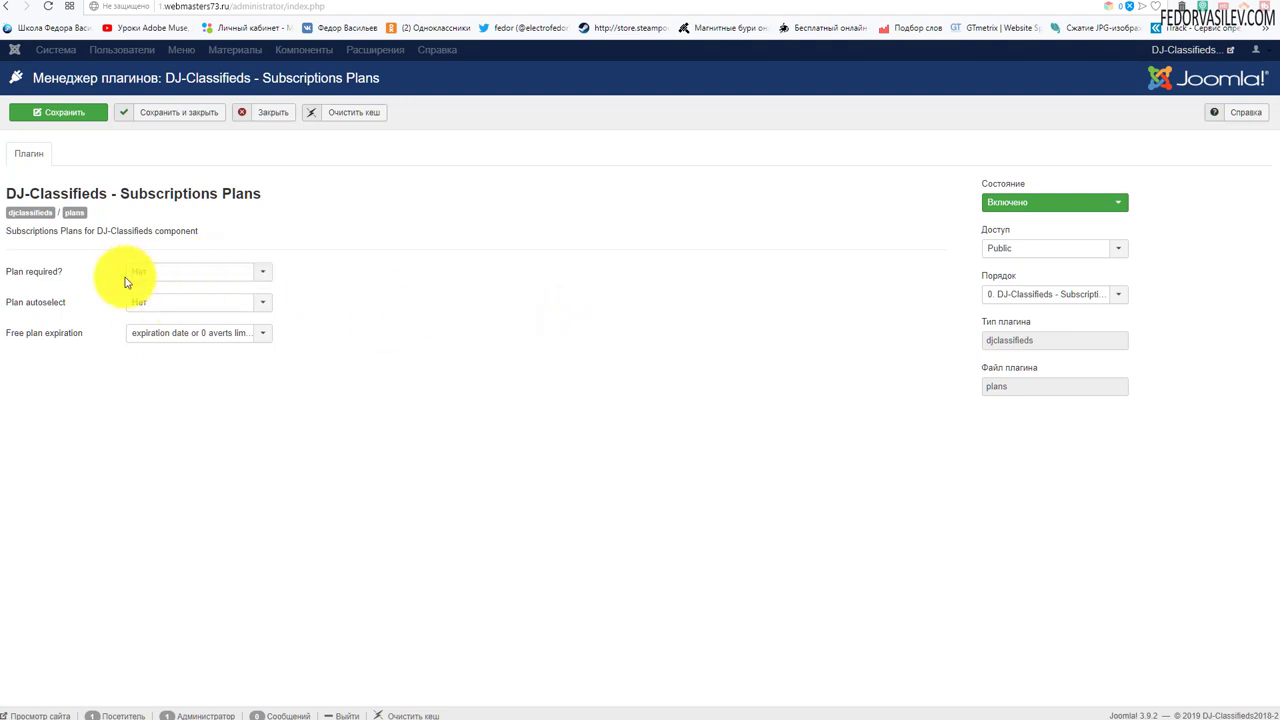
{"action": "left_click", "coordinate": [179, 272]}
{"action": "left_click", "coordinate": [401, 276]}
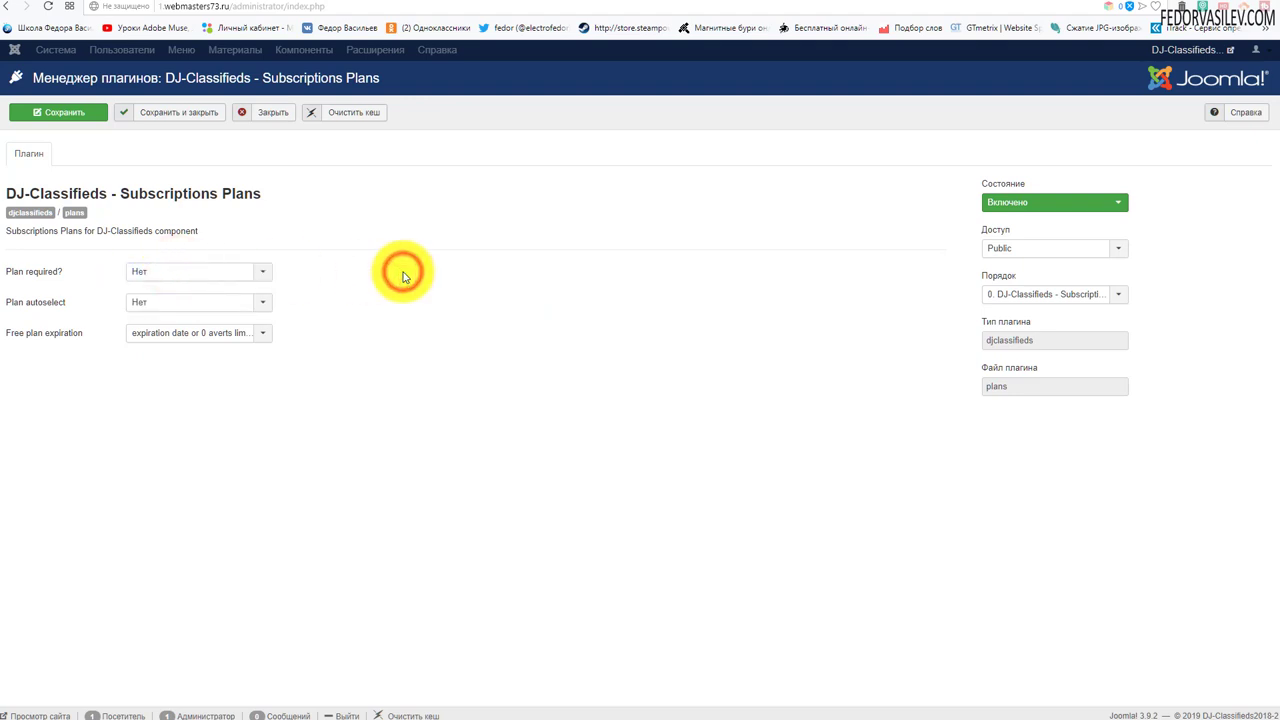
{"action": "left_click", "coordinate": [186, 305]}
{"action": "left_click", "coordinate": [449, 308]}
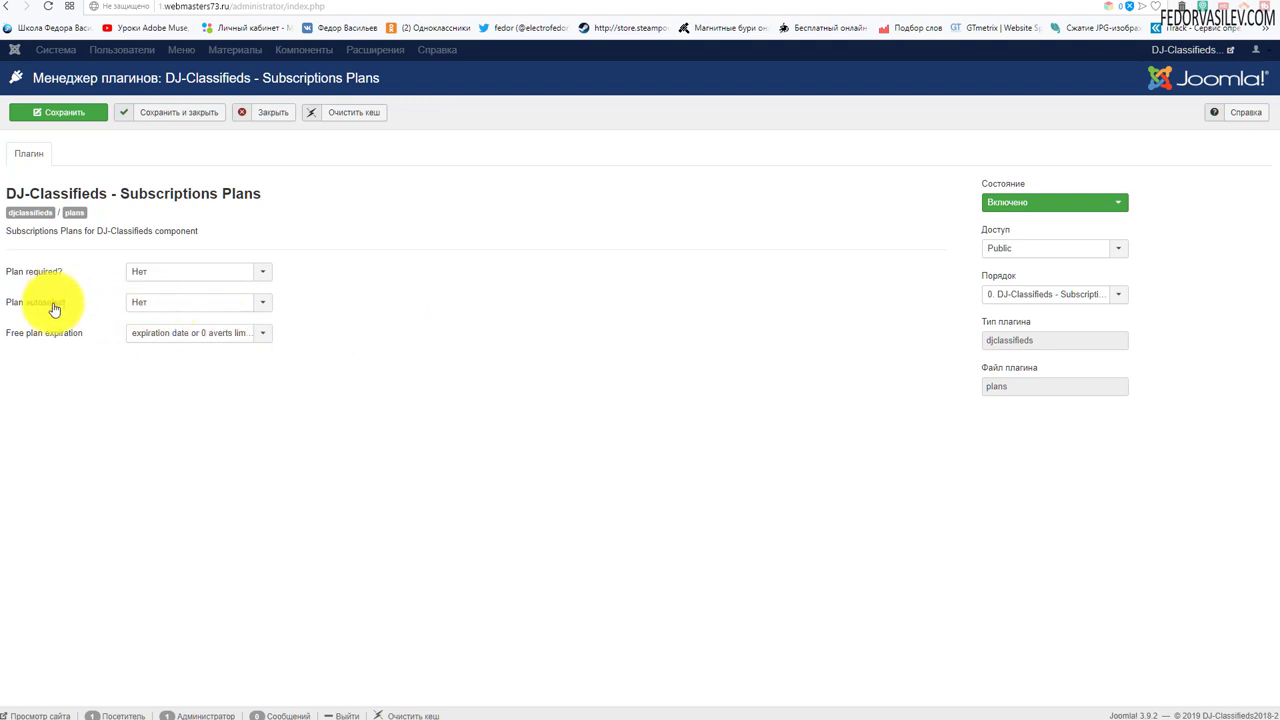
Set Plan autoselect to Да, set Free plan expiration to the expiration-date-only option, and save and close the plugin.
{"action": "left_click", "coordinate": [156, 304]}
{"action": "left_click", "coordinate": [152, 340]}
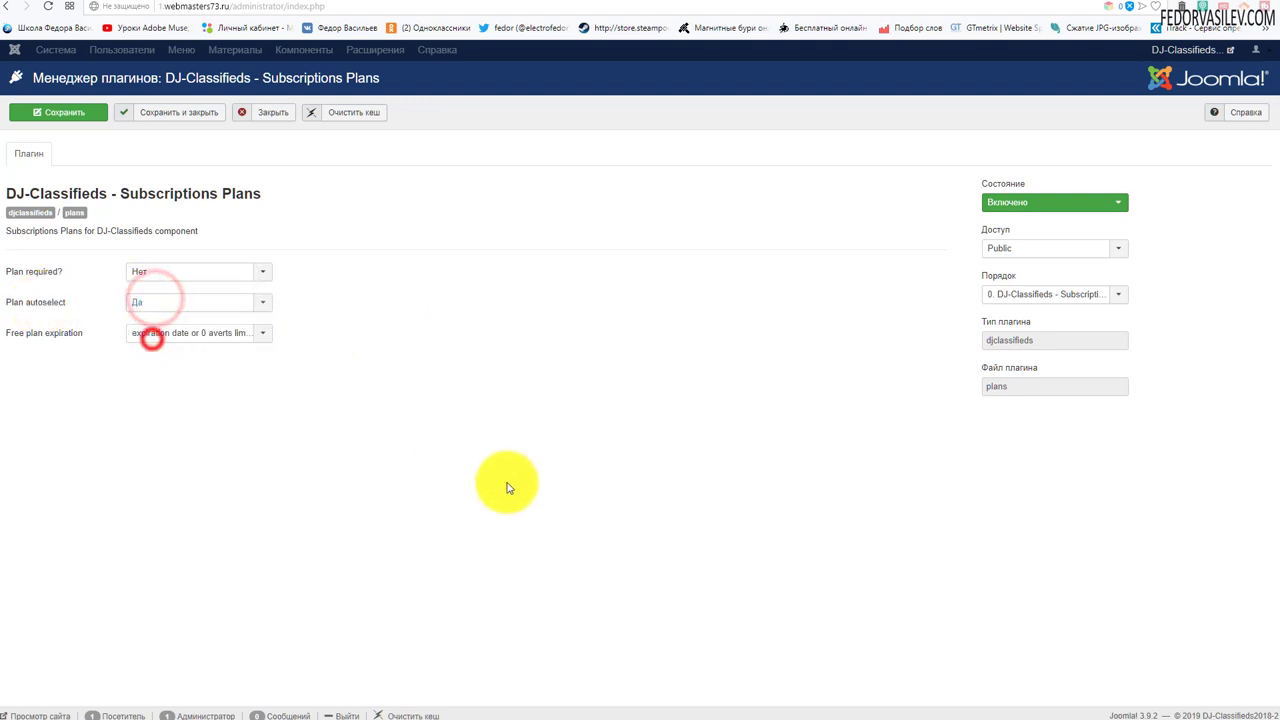
{"action": "left_click", "coordinate": [175, 107]}
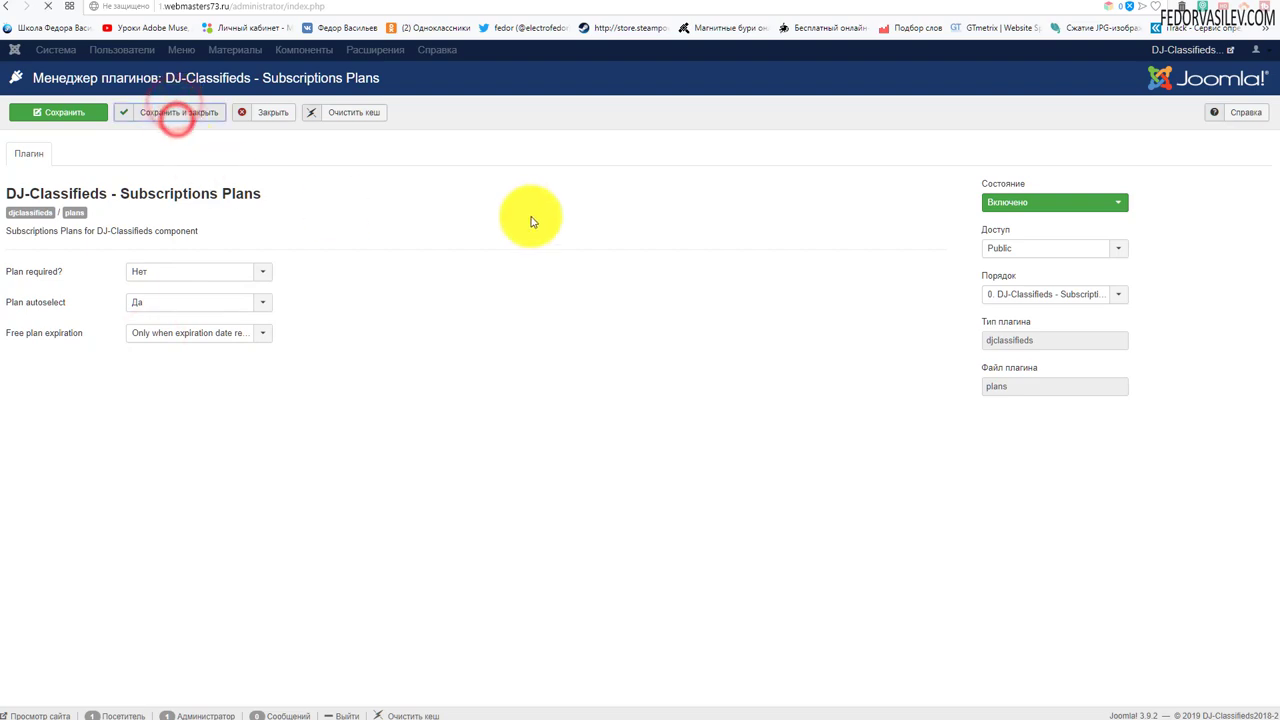
Return to the Joomla extension installer and install the plg_user_subscription_plans.zip package.
{"action": "left_click", "coordinate": [330, 50]}
{"action": "left_click", "coordinate": [336, 72]}
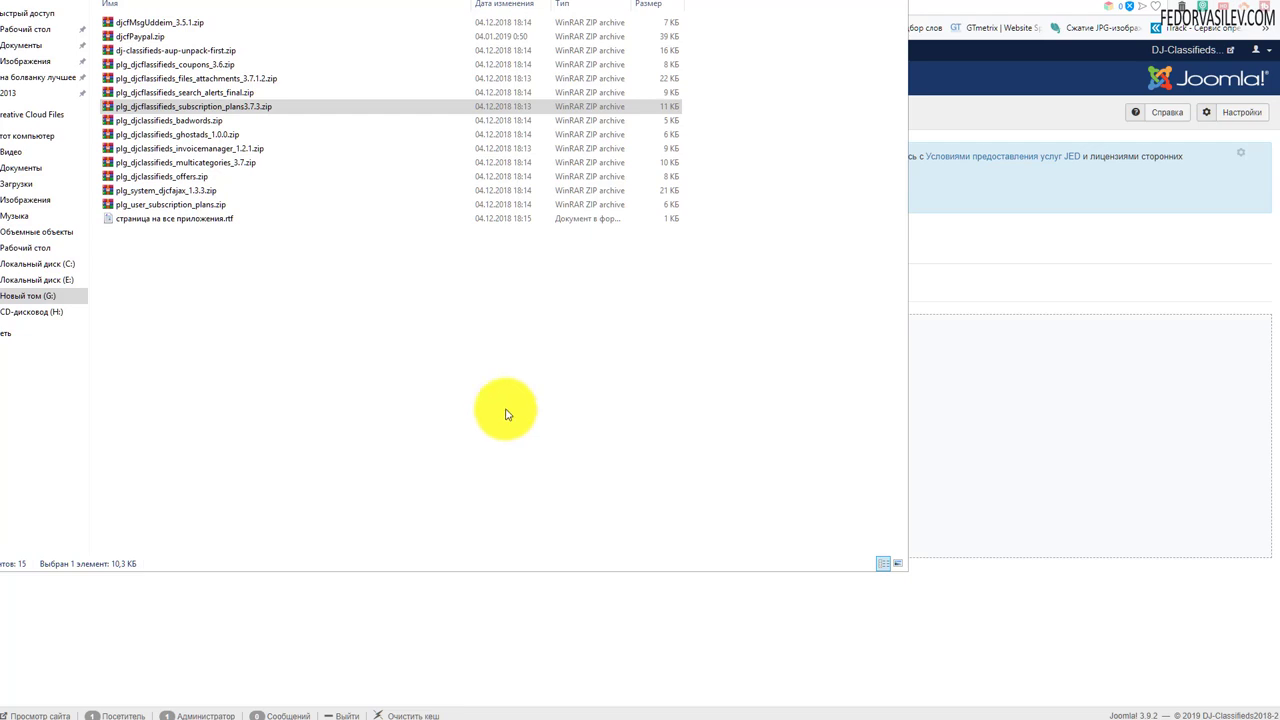
{"action": "left_click", "coordinate": [141, 205]}
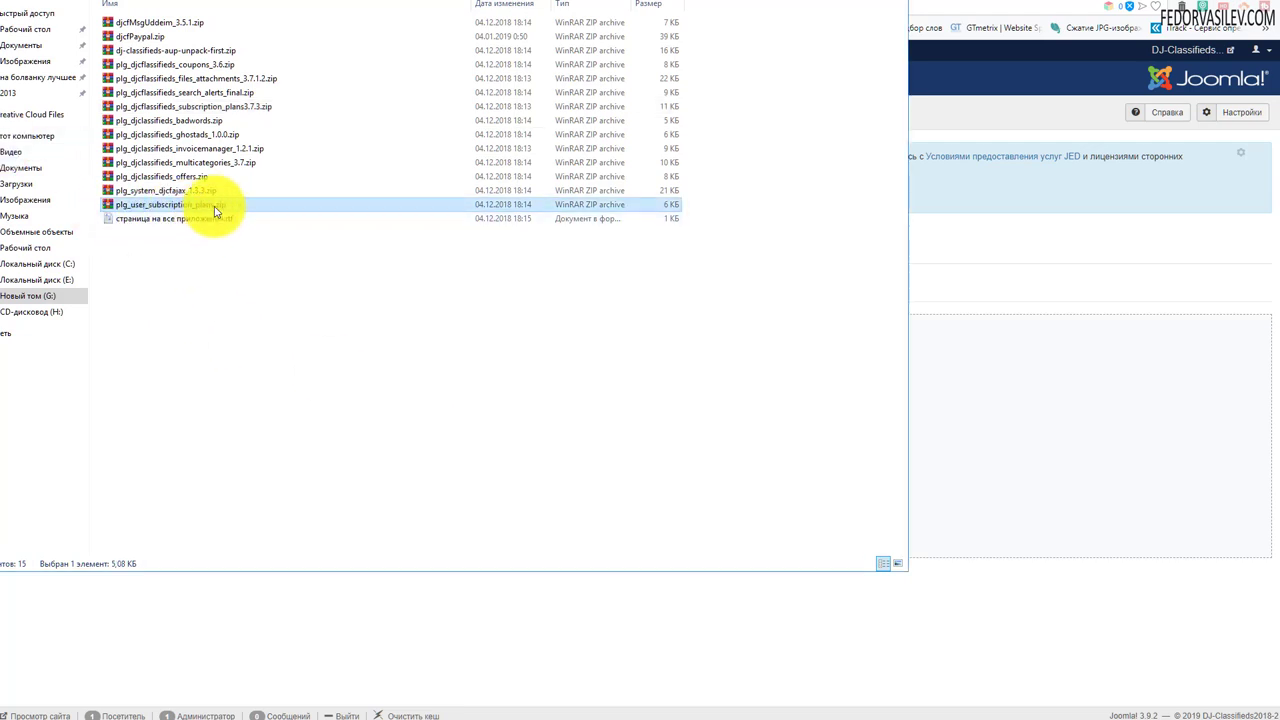
{"action": "left_click_drag", "start_coordinate": [178, 206], "coordinate": [1050, 417]}
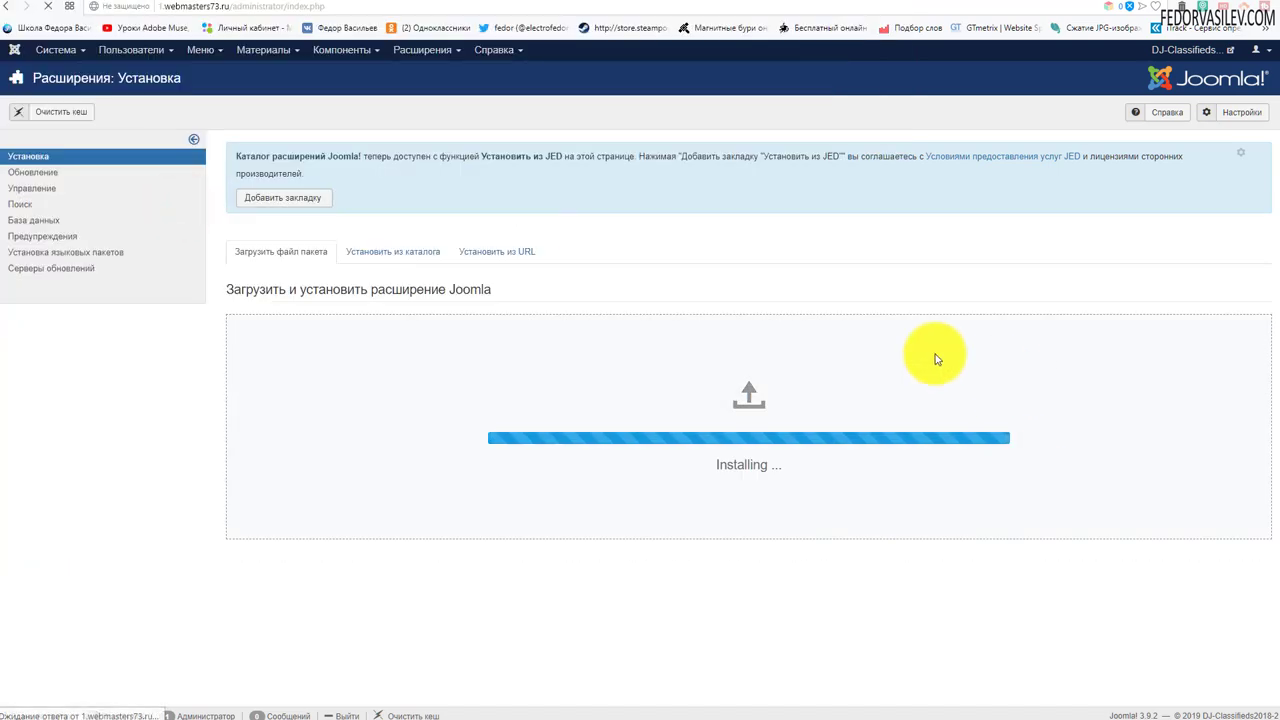
Open the User - DJ Classifieds Subscription Plans plugin from the list of Joomla plugins.
{"action": "left_click", "coordinate": [428, 52]}
{"action": "left_click", "coordinate": [429, 114]}
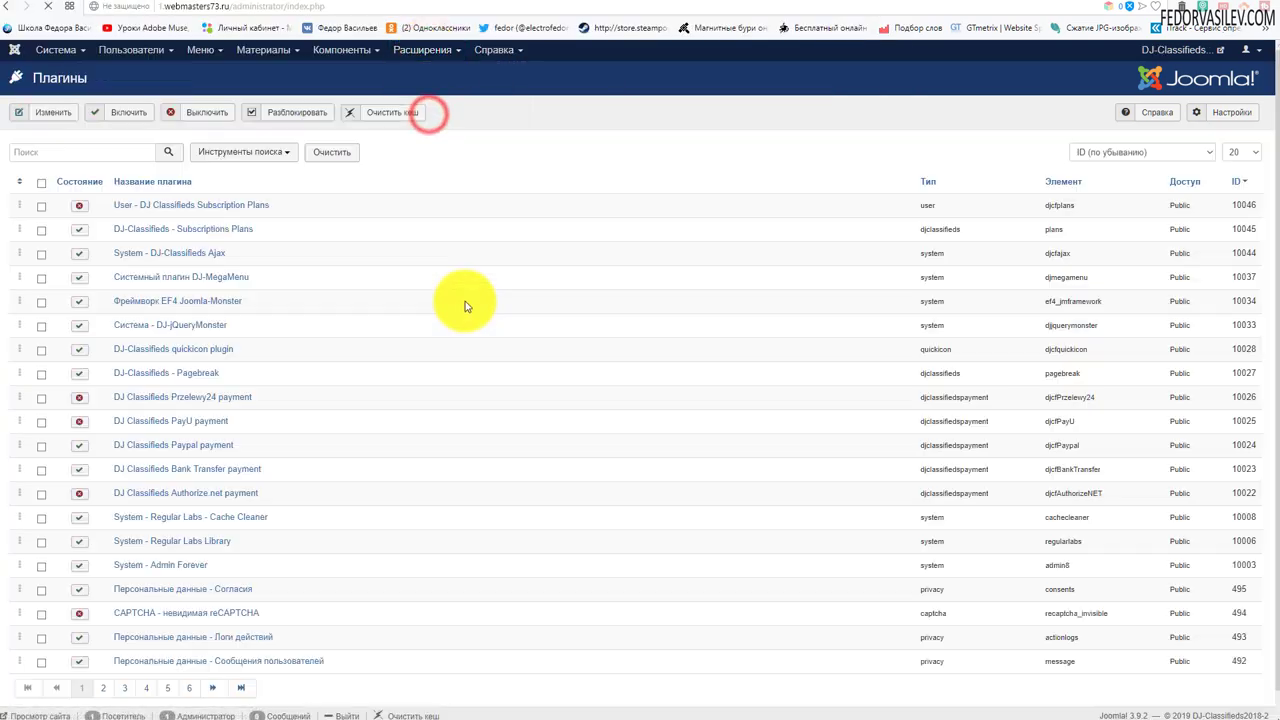
{"action": "left_click", "coordinate": [205, 204]}
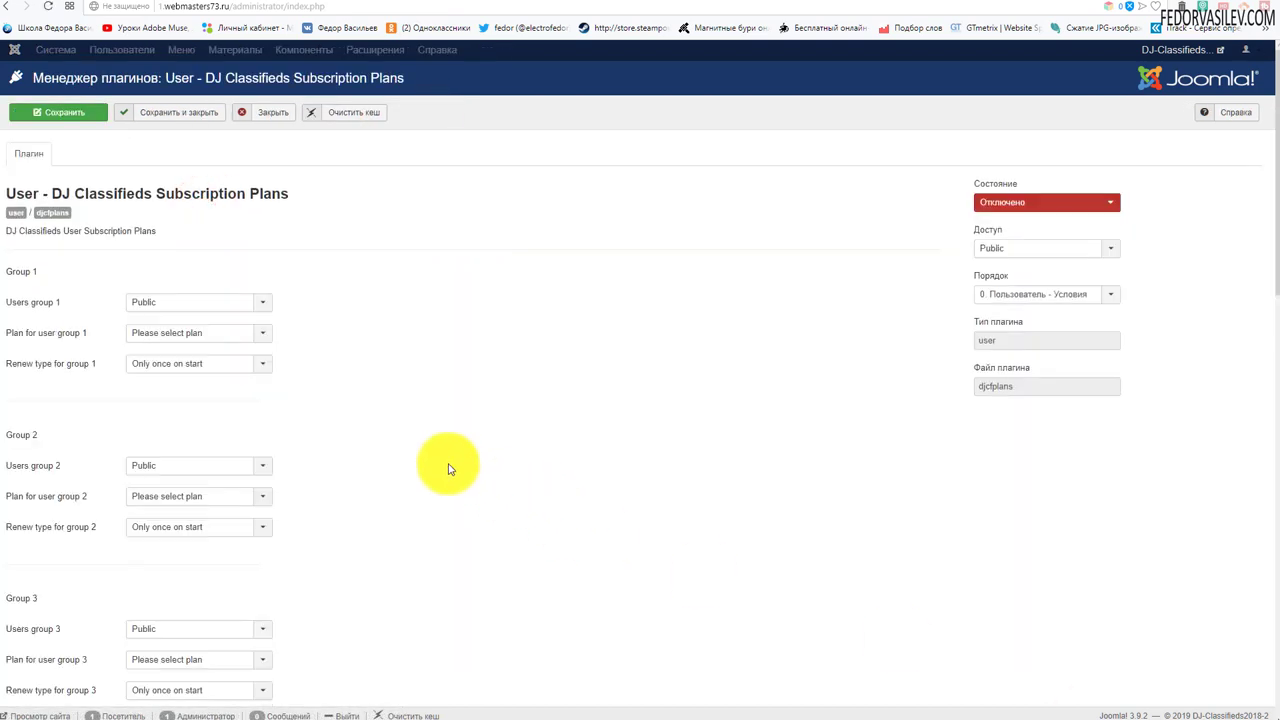
Examine the plugin's group settings, including the choices for user group, plan and renew type in Group 1.
{"action": "scroll", "coordinate": [246, 320], "scroll_direction": "down", "scroll_amount": 3}
{"action": "scroll", "coordinate": [246, 320], "scroll_direction": "up", "scroll_amount": 3}
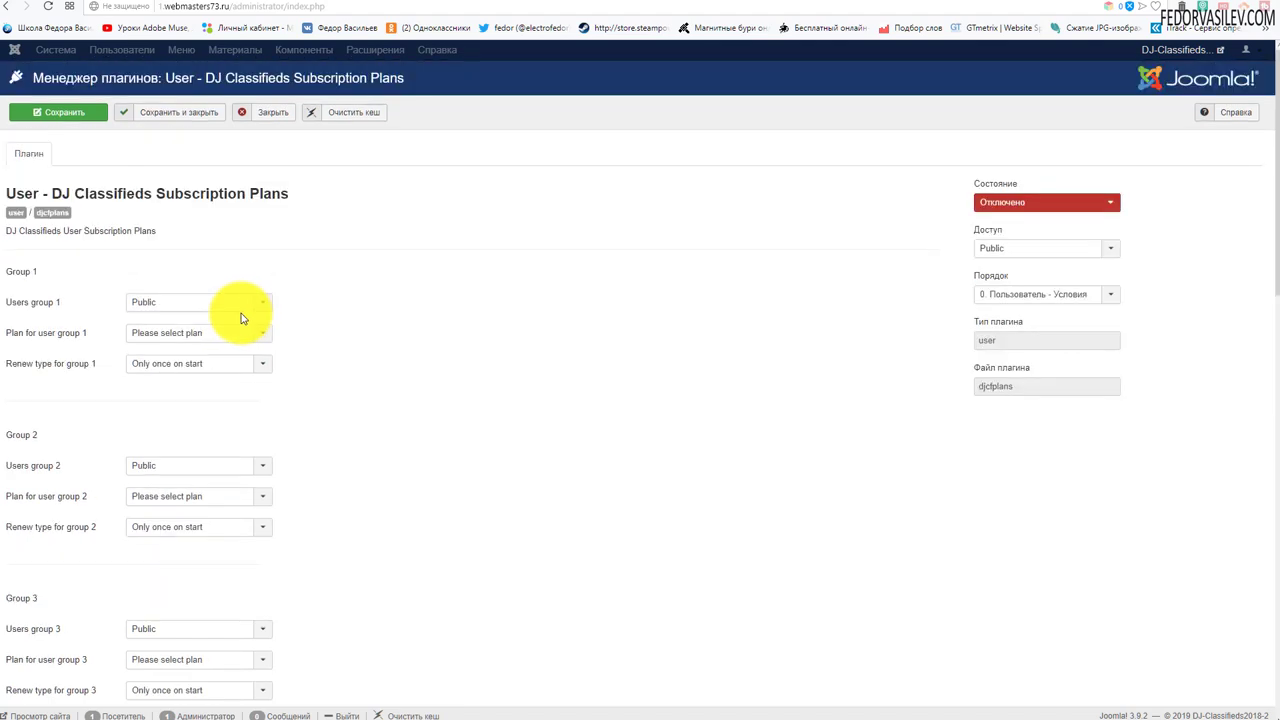
{"action": "left_click", "coordinate": [221, 302]}
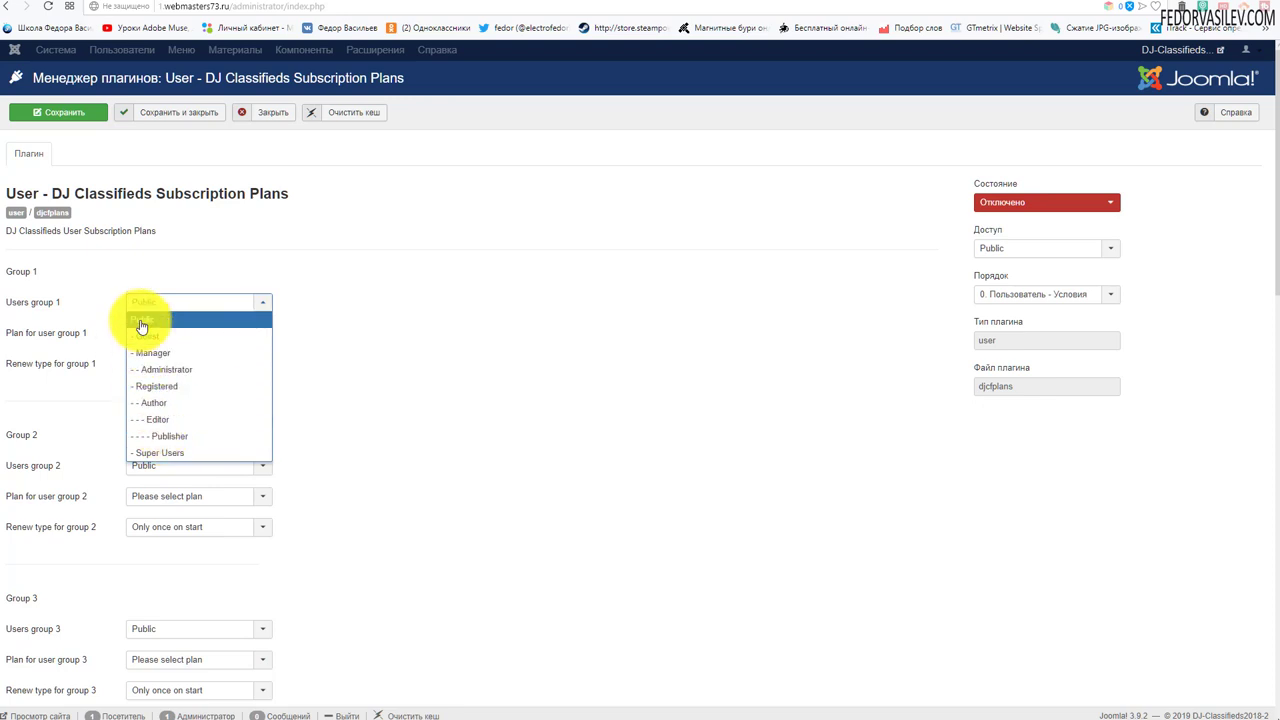
{"action": "left_click", "coordinate": [251, 259]}
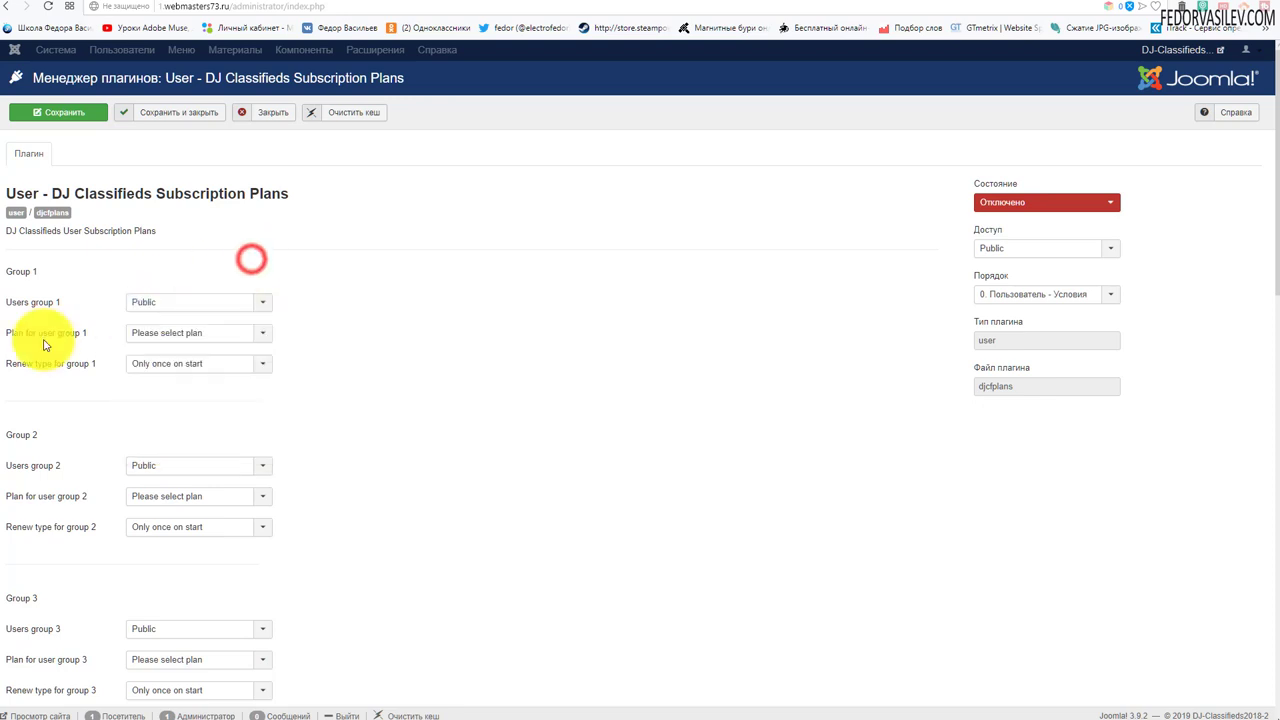
{"action": "left_click", "coordinate": [132, 333]}
{"action": "left_click", "coordinate": [313, 357]}
{"action": "left_click", "coordinate": [155, 357]}
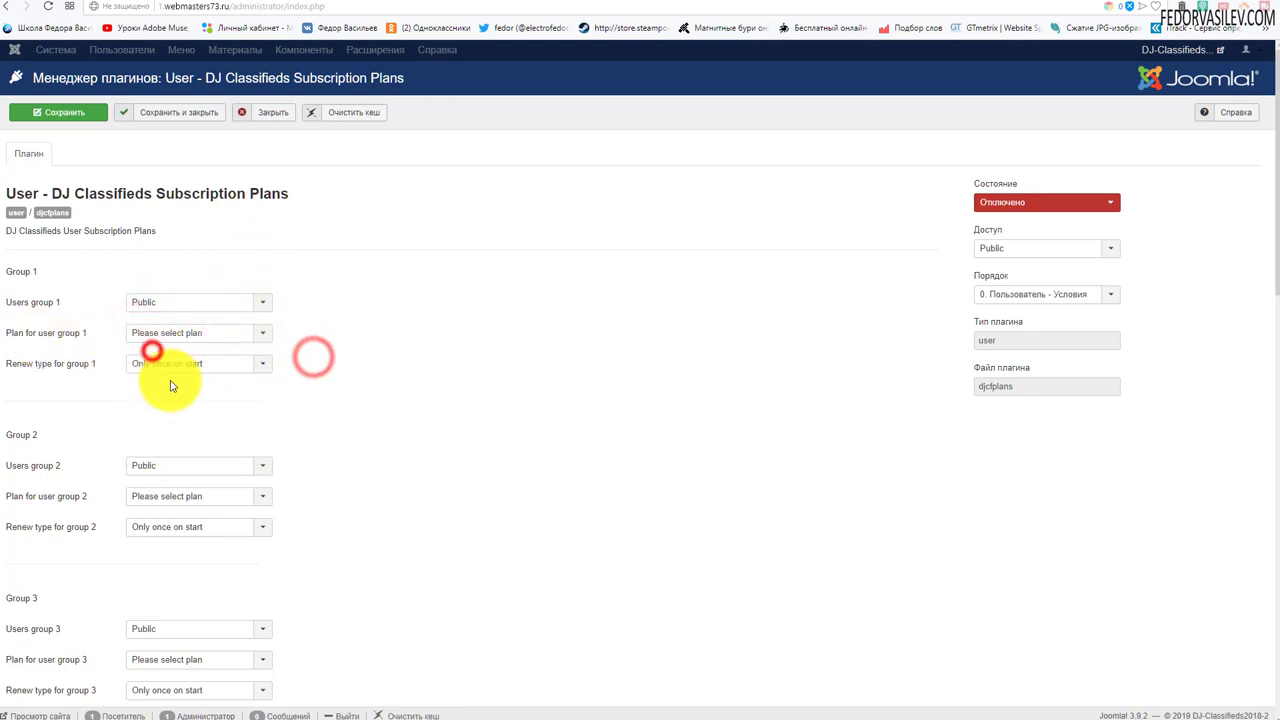
{"action": "left_click", "coordinate": [406, 375]}
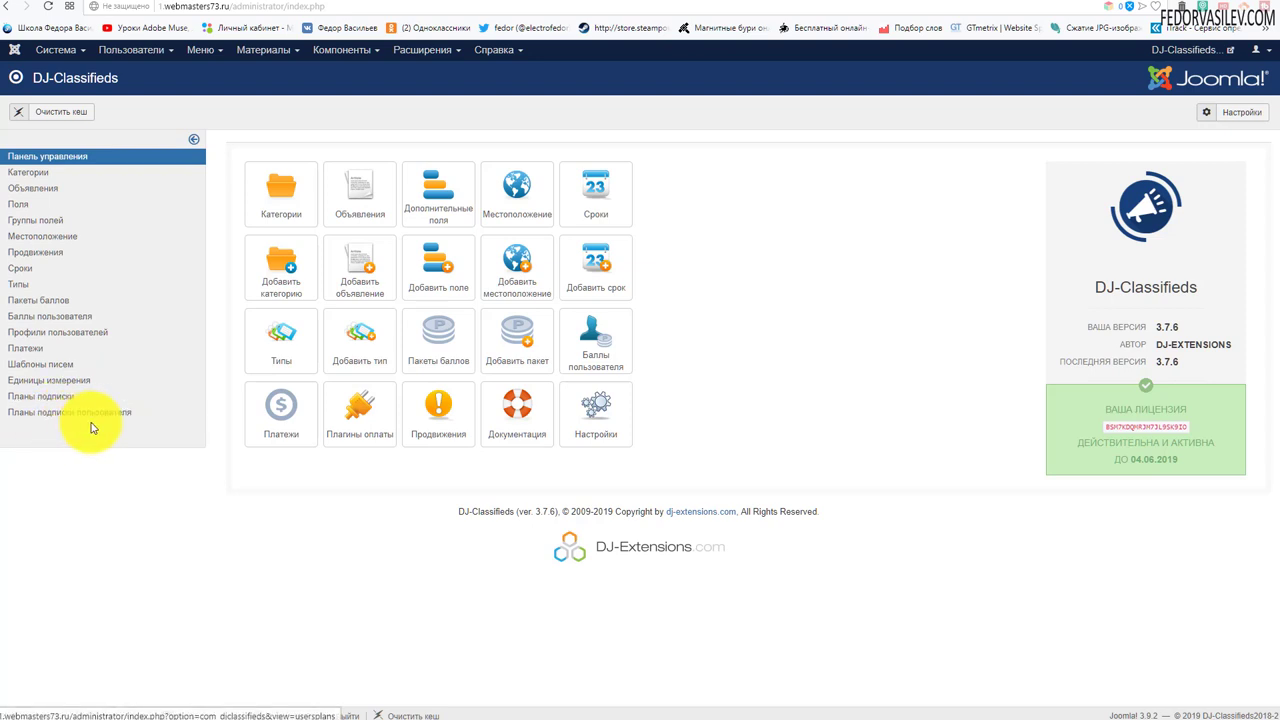
Create a new subscription plan named "старт" with a price of 3000.
{"action": "left_click", "coordinate": [40, 398]}
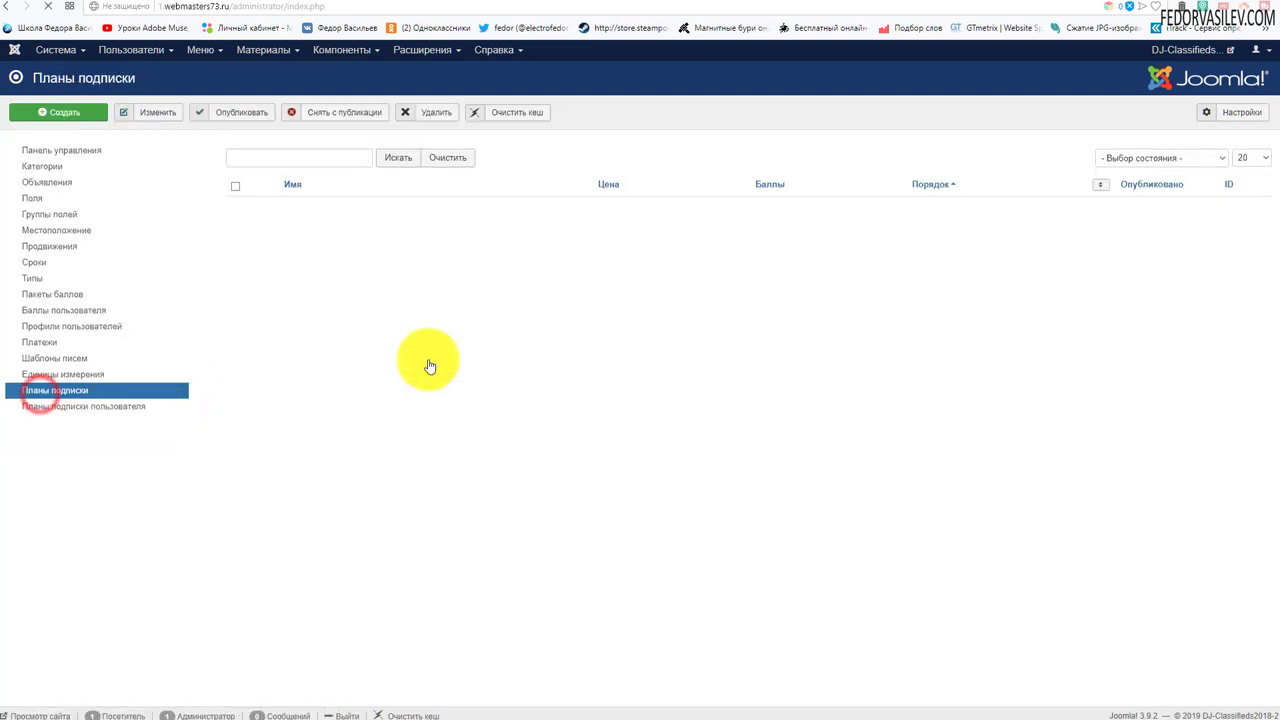
{"action": "left_click", "coordinate": [50, 112]}
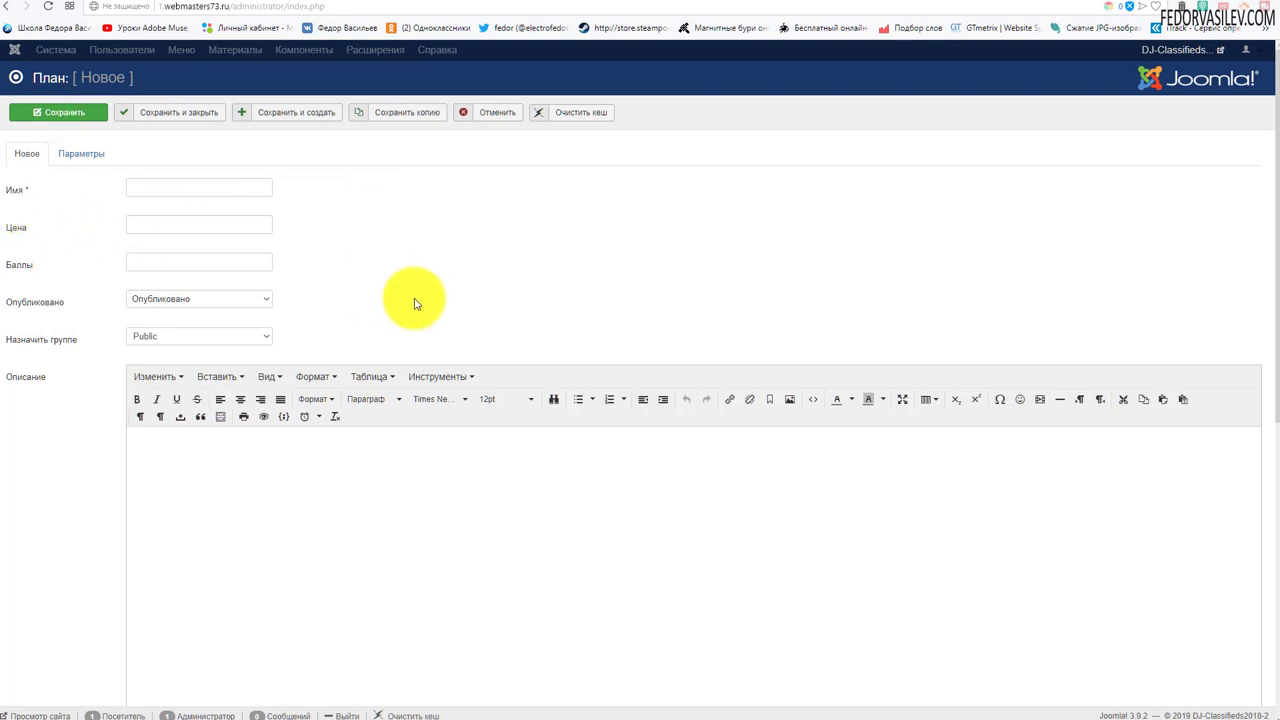
{"action": "scroll", "coordinate": [414, 297], "scroll_direction": "down", "scroll_amount": 6}
{"action": "scroll", "coordinate": [180, 237], "scroll_direction": "up", "scroll_amount": 6}
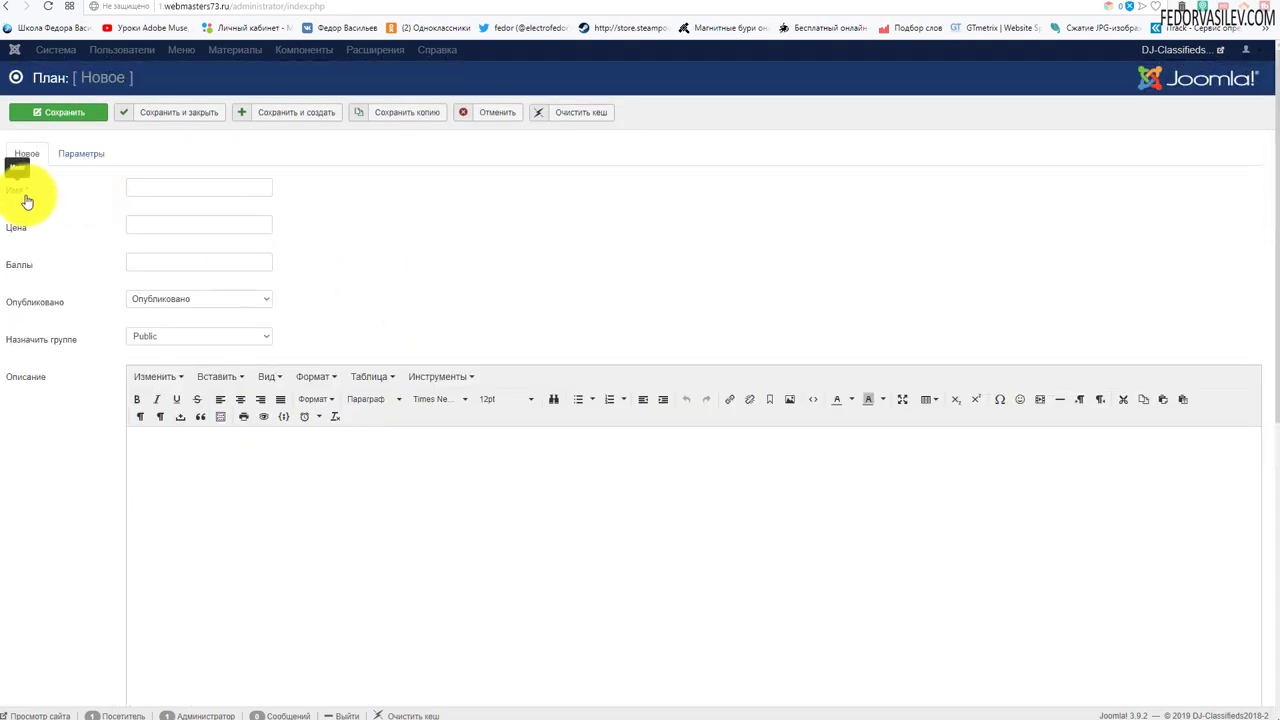
{"action": "left_click", "coordinate": [197, 186]}
{"action": "type", "text": "с"}
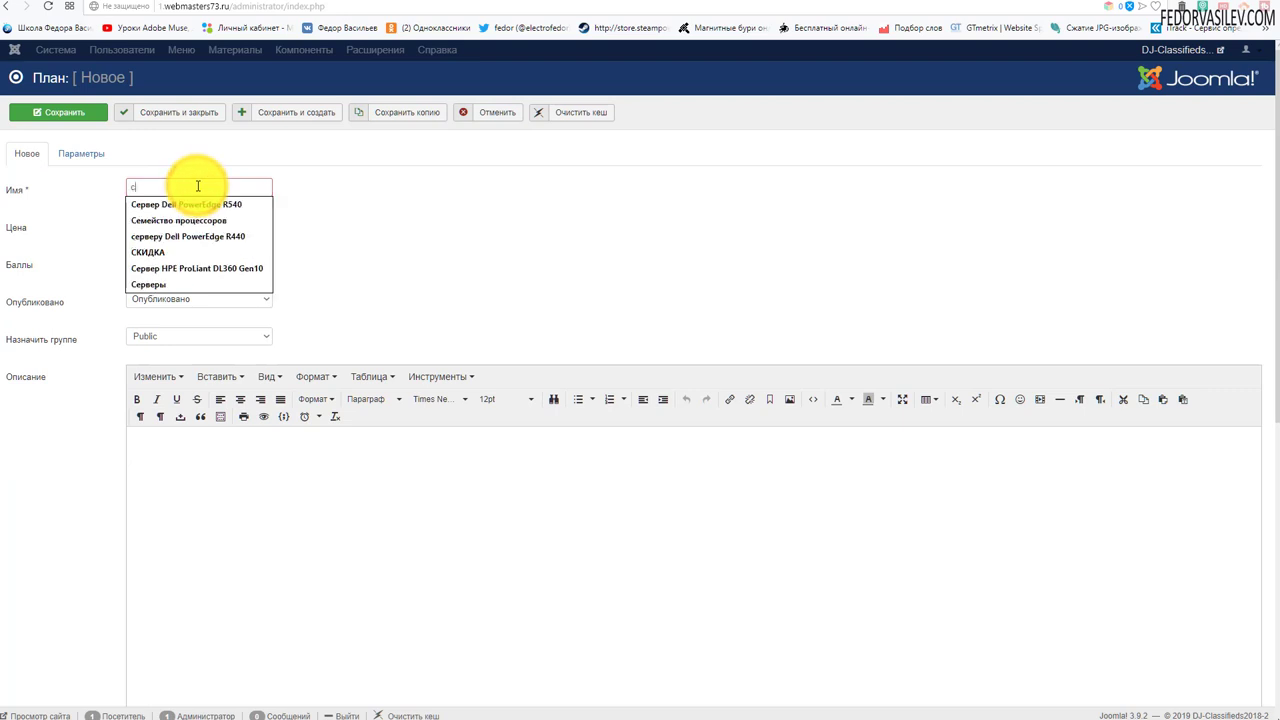
{"action": "type", "text": "тарт"}
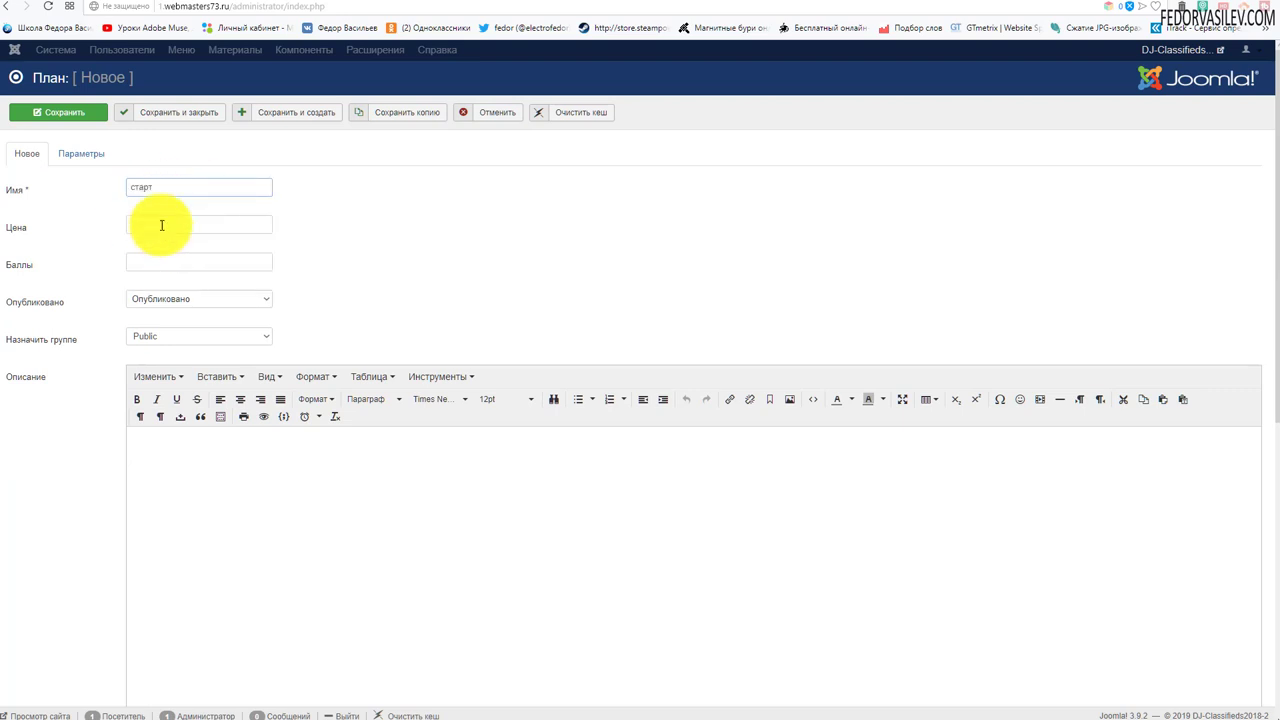
{"action": "left_click", "coordinate": [157, 221]}
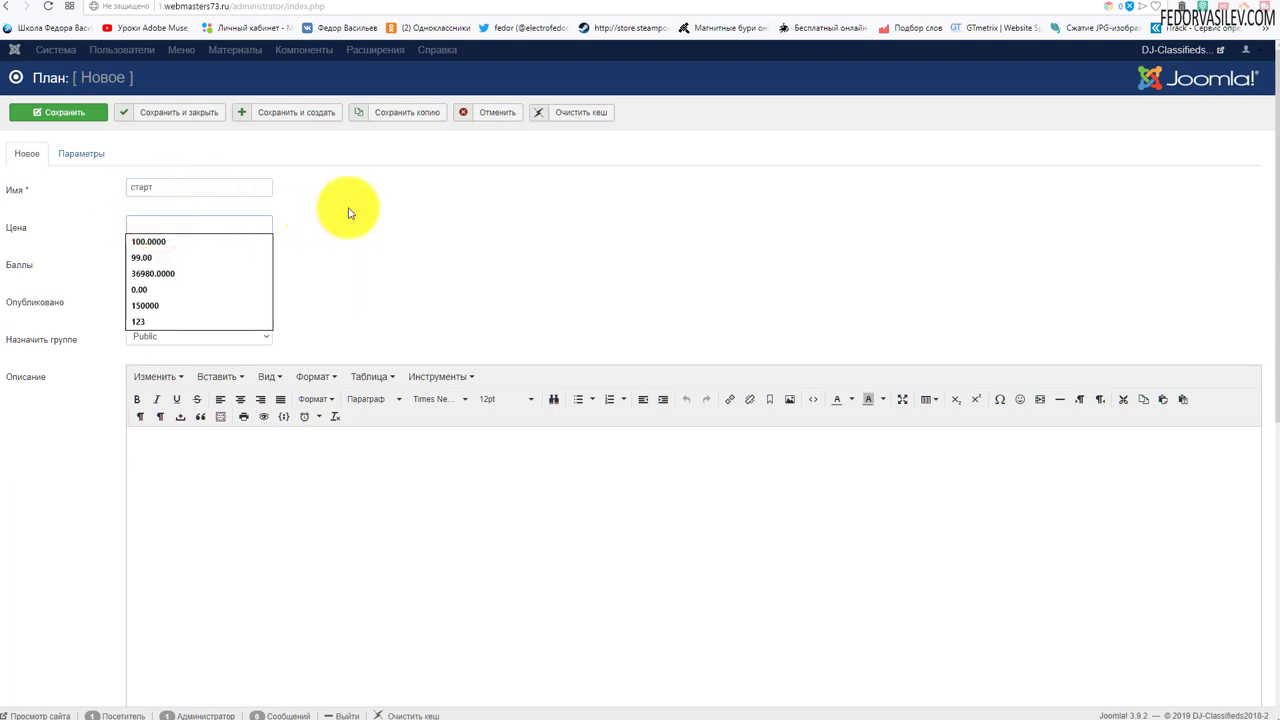
{"action": "type", "text": "3000"}
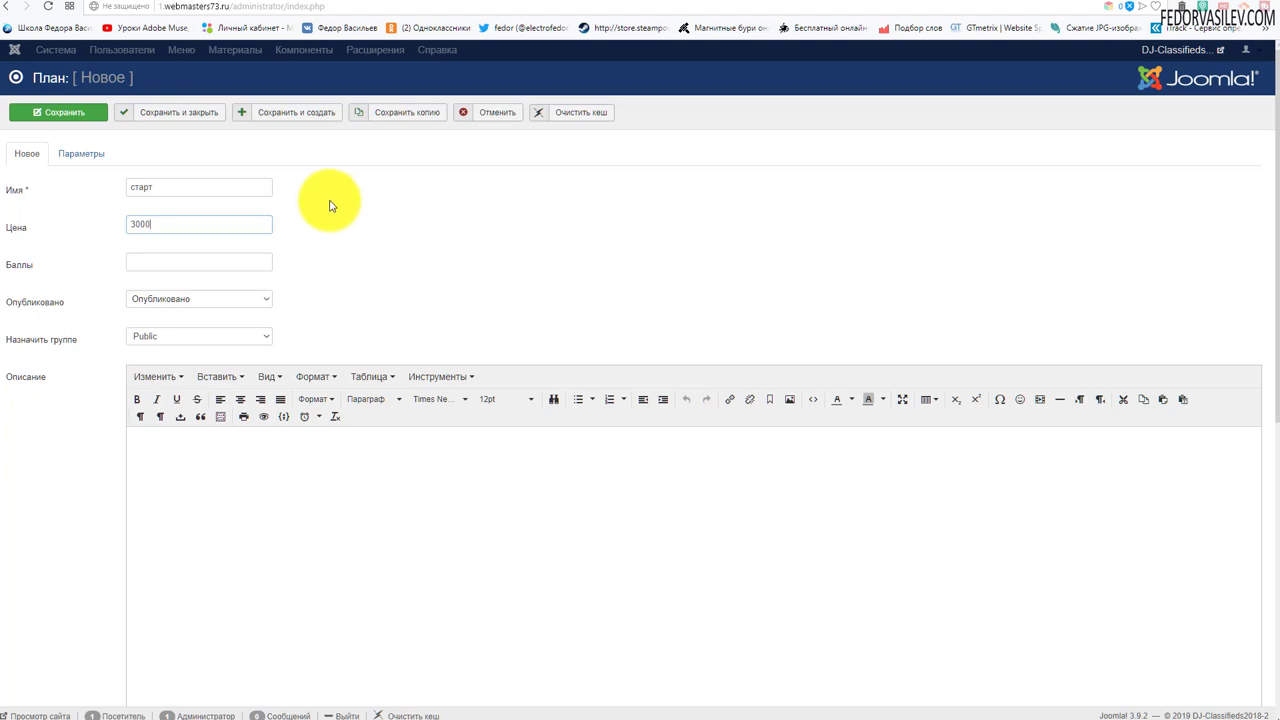
{"action": "left_click", "coordinate": [384, 412]}
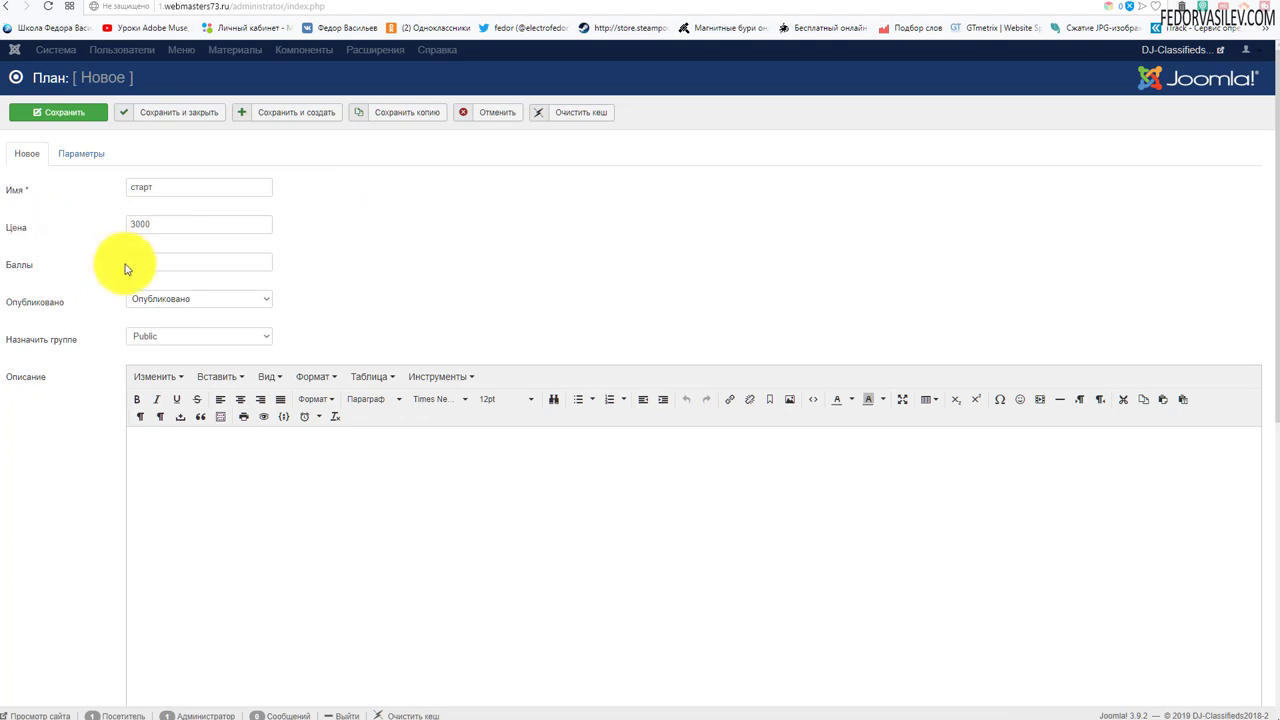
Set the plan's points to 5000 and assign it to the Registered group.
{"action": "left_click", "coordinate": [146, 258]}
{"action": "type", "text": "5000"}
{"action": "left_click", "coordinate": [342, 233]}
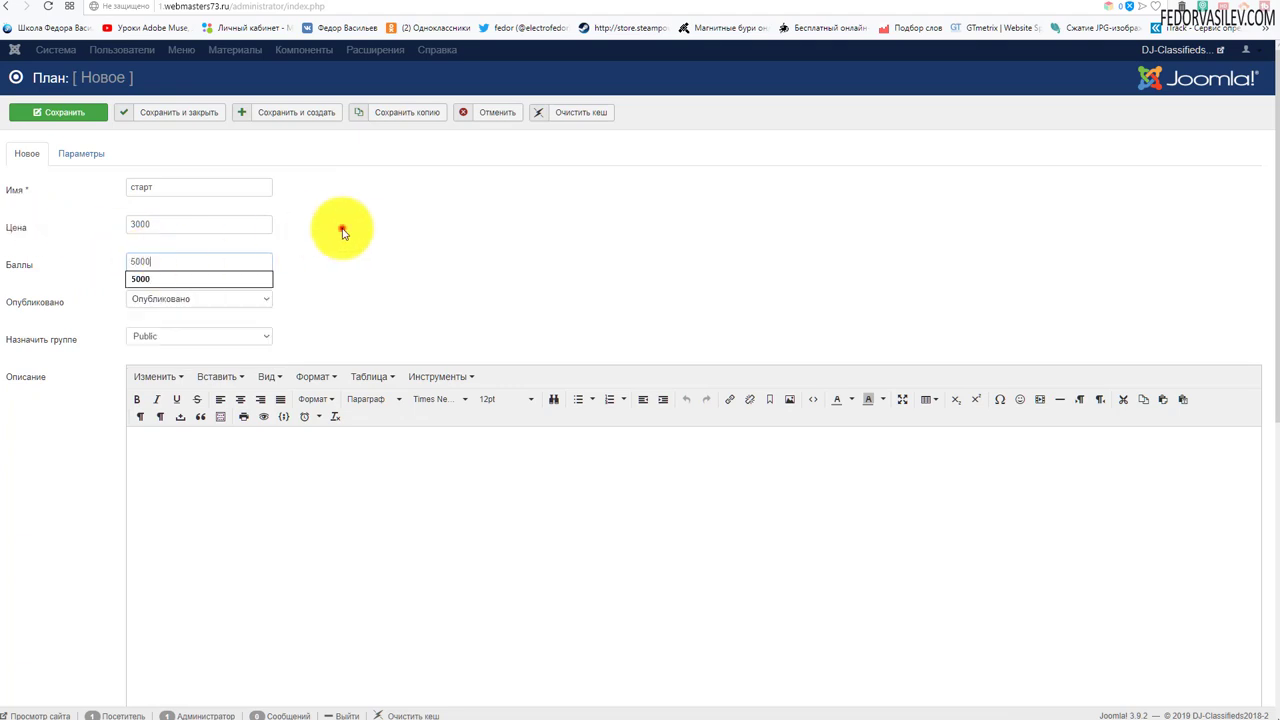
{"action": "left_click", "coordinate": [140, 295]}
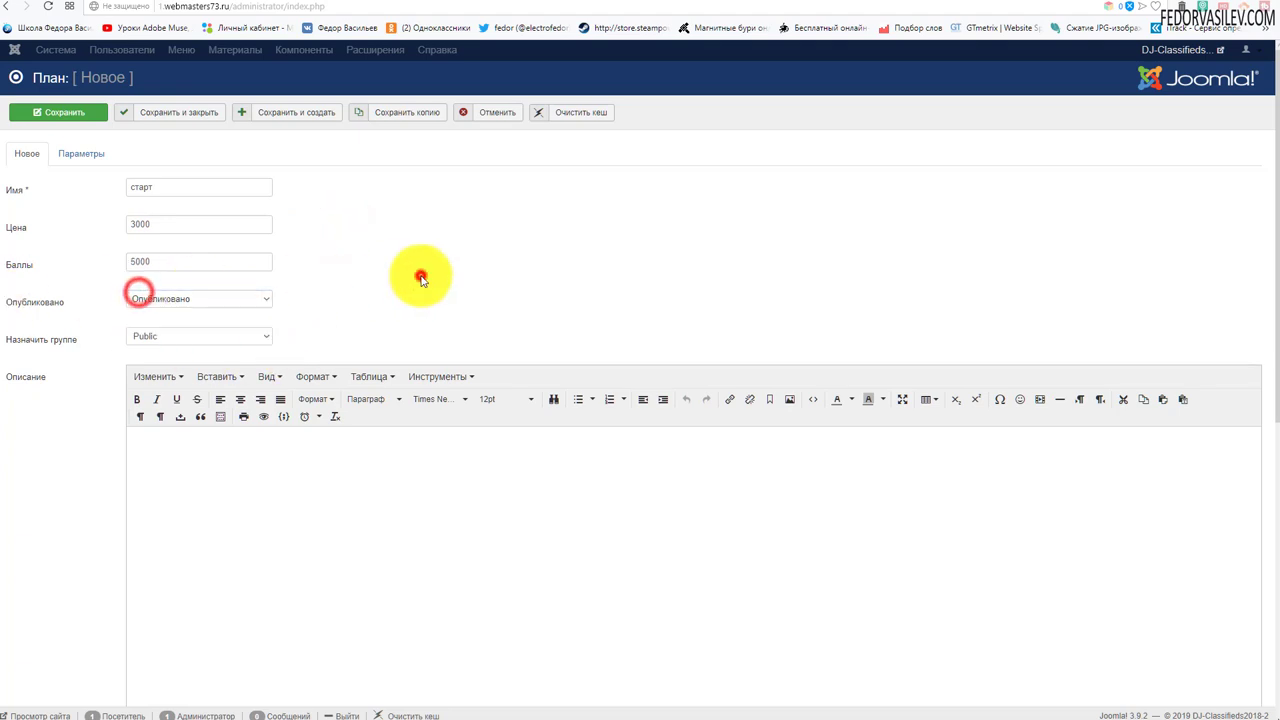
{"action": "left_click", "coordinate": [181, 340]}
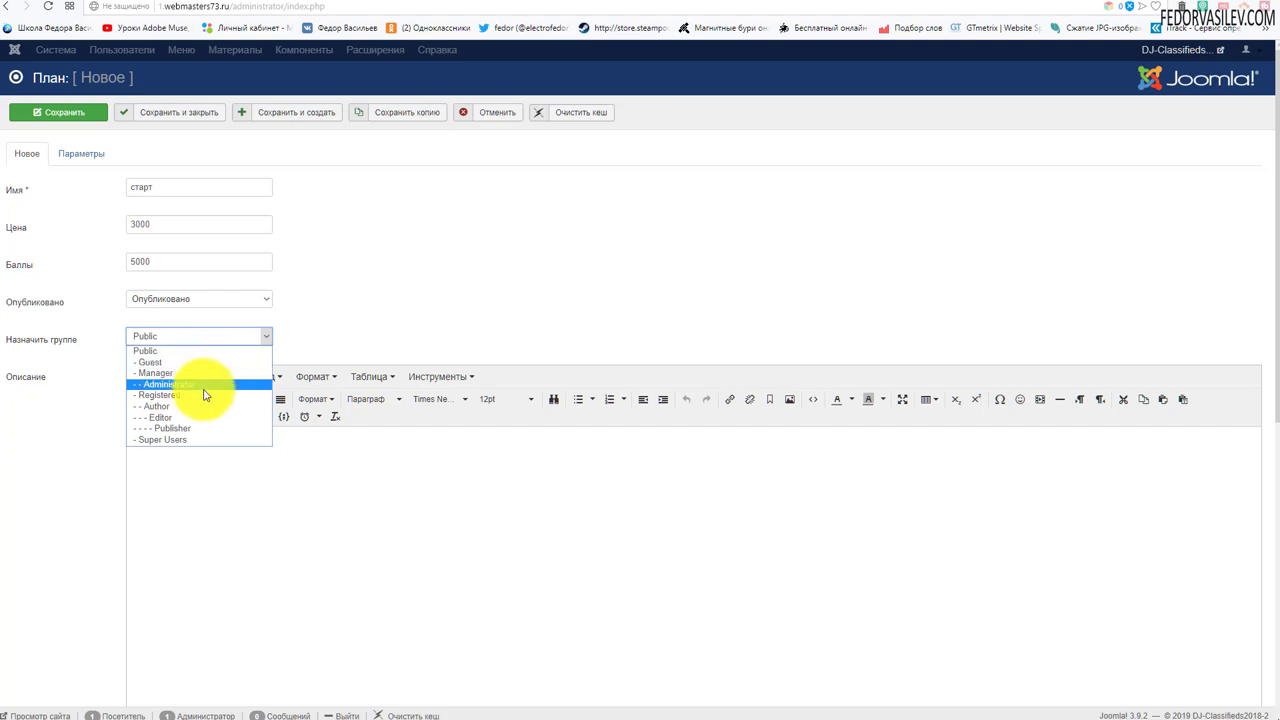
{"action": "left_click", "coordinate": [204, 394]}
Enter "описание плана подписки" as the plan's description and review the group restrictions below it.
{"action": "scroll", "coordinate": [460, 272], "scroll_direction": "down", "scroll_amount": 3}
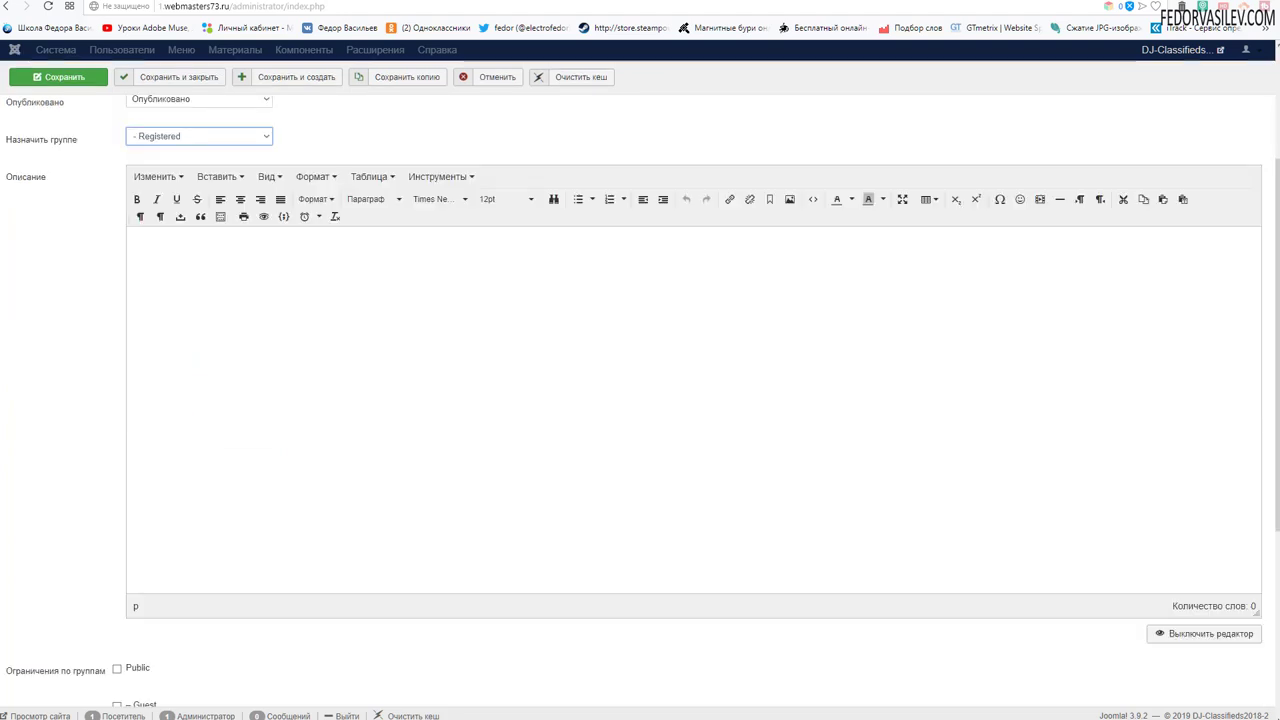
{"action": "left_click", "coordinate": [193, 267]}
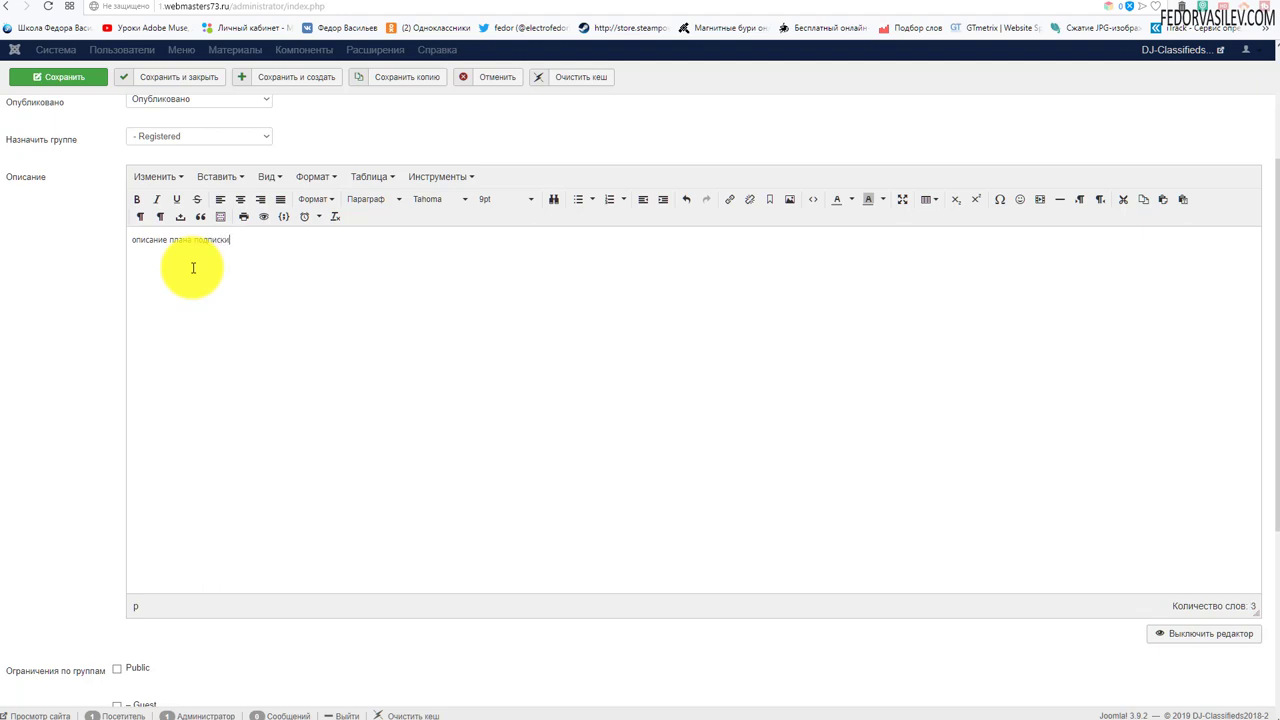
{"action": "left_click", "coordinate": [77, 286]}
{"action": "scroll", "coordinate": [200, 300], "scroll_direction": "up", "scroll_amount": 2}
{"action": "scroll", "coordinate": [403, 270], "scroll_direction": "down", "scroll_amount": 2}
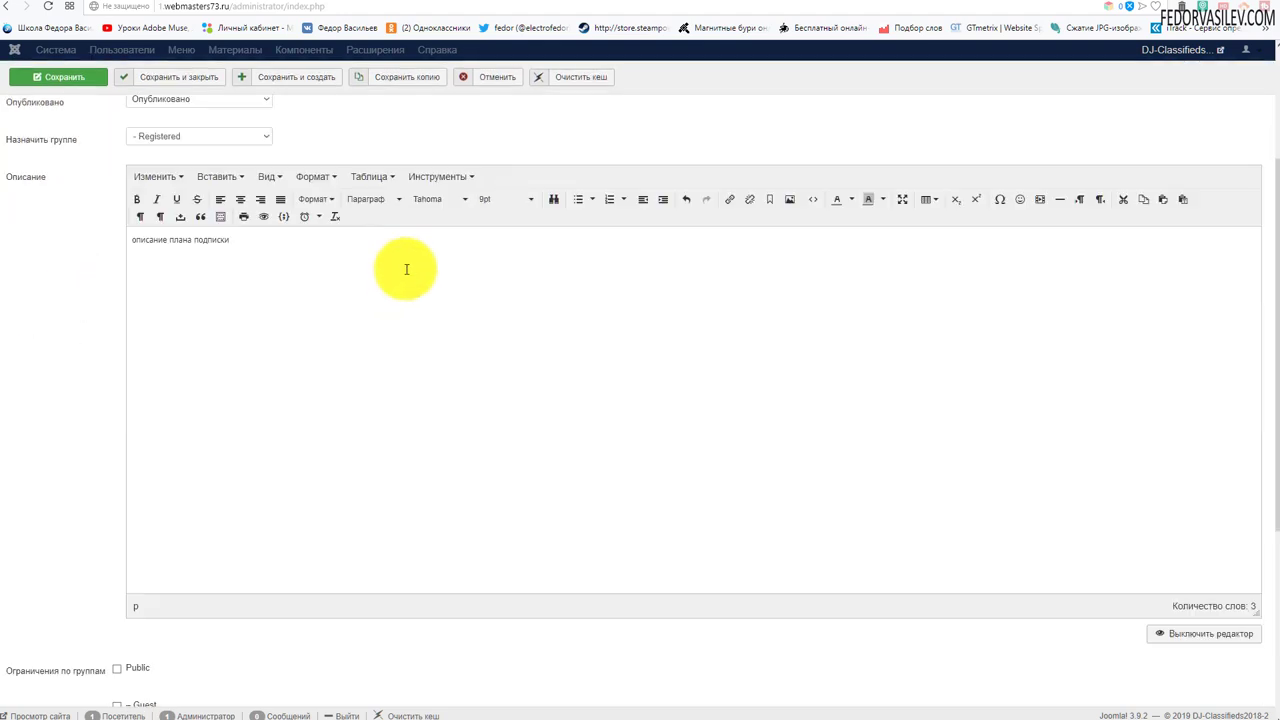
{"action": "scroll", "coordinate": [406, 268], "scroll_direction": "down", "scroll_amount": 3}
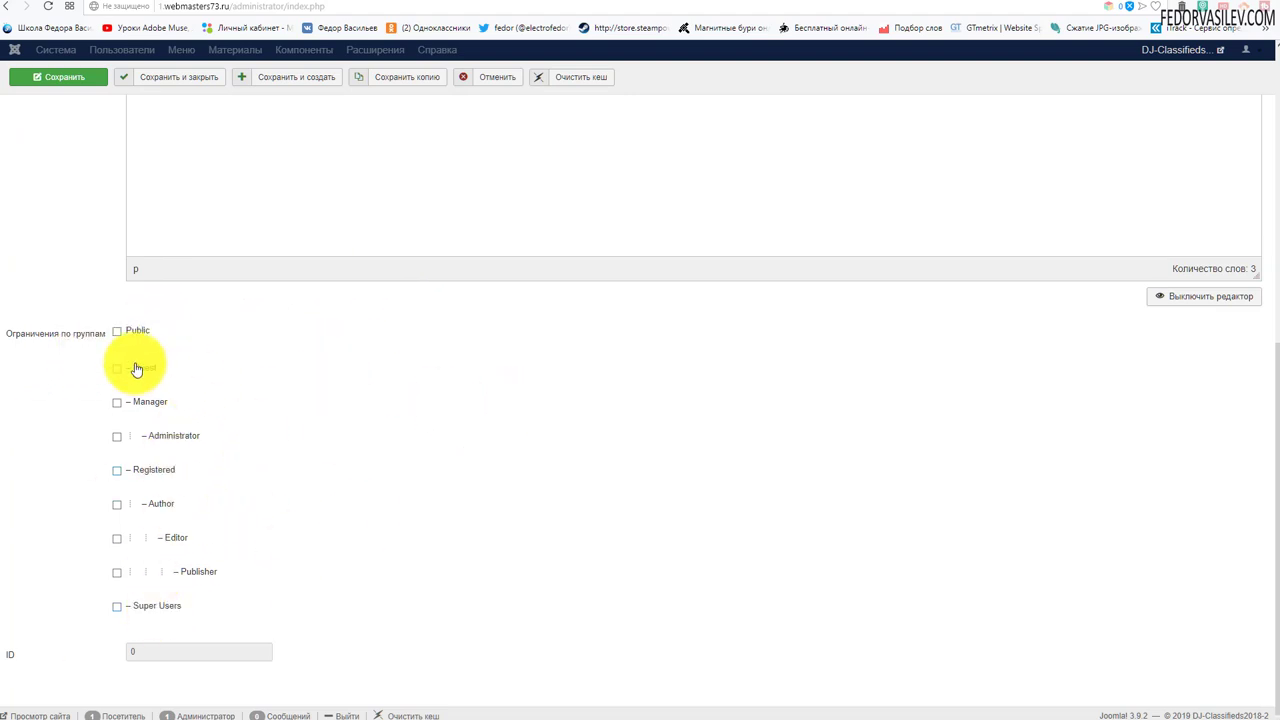
In the plan's parameters, set the number of ads in the plan (Объявлений в плане) to 5.
{"action": "scroll", "coordinate": [543, 457], "scroll_direction": "up", "scroll_amount": 6}
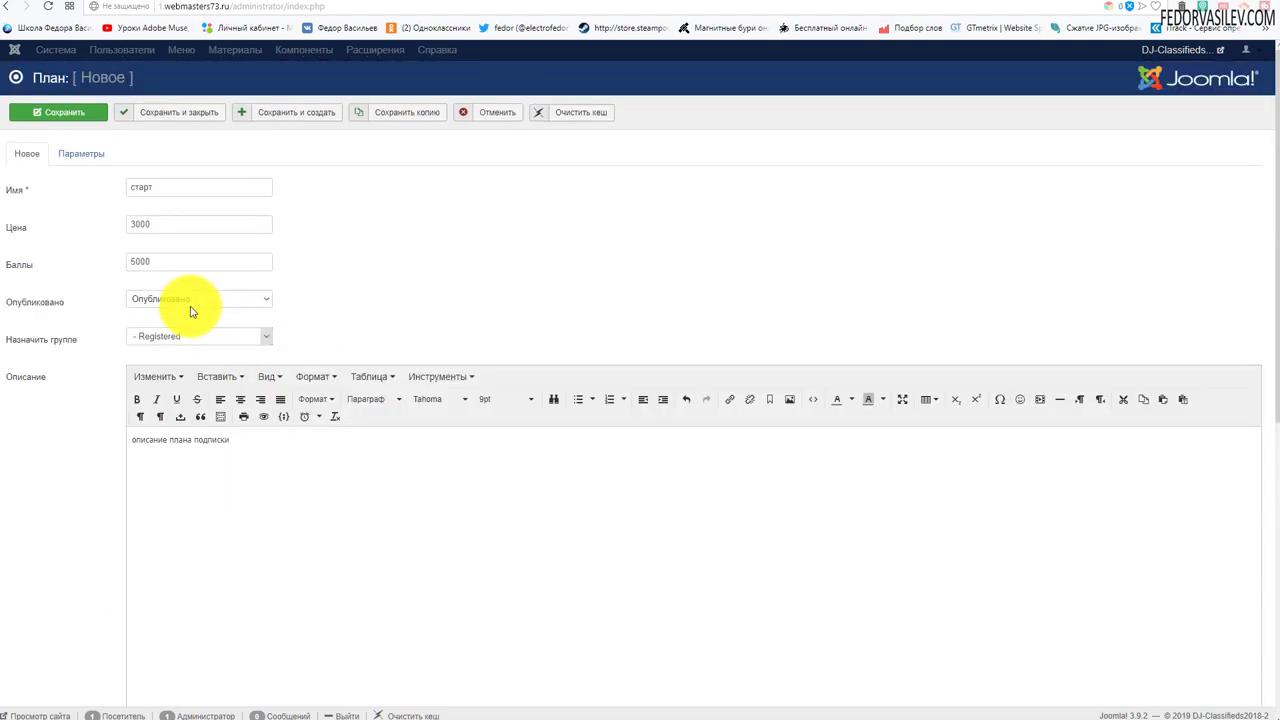
{"action": "left_click", "coordinate": [80, 156]}
{"action": "scroll", "coordinate": [383, 257], "scroll_direction": "down", "scroll_amount": 2}
{"action": "scroll", "coordinate": [383, 257], "scroll_direction": "up", "scroll_amount": 2}
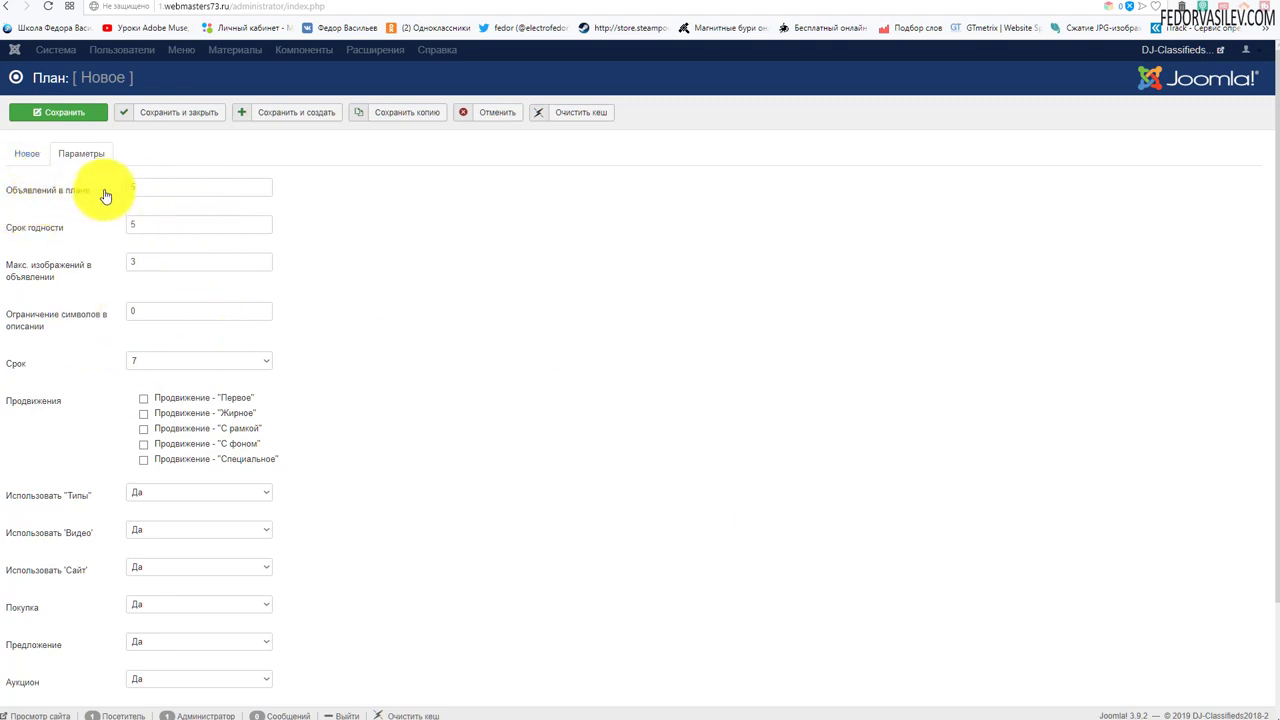
{"action": "type", "text": "5"}
{"action": "left_click", "coordinate": [500, 243]}
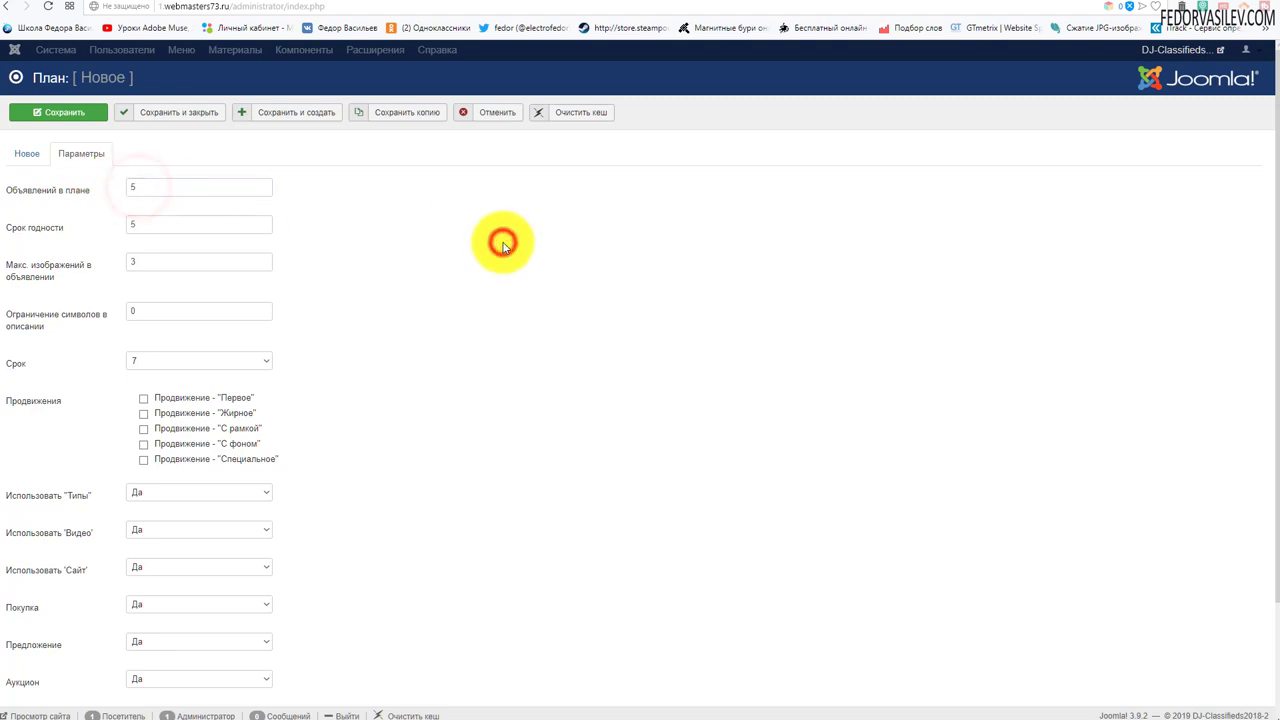
Set the plan's validity period (Срок годности) to 30 and the maximum images per ad to 20.
{"action": "mouse_move", "coordinate": [45, 239]}
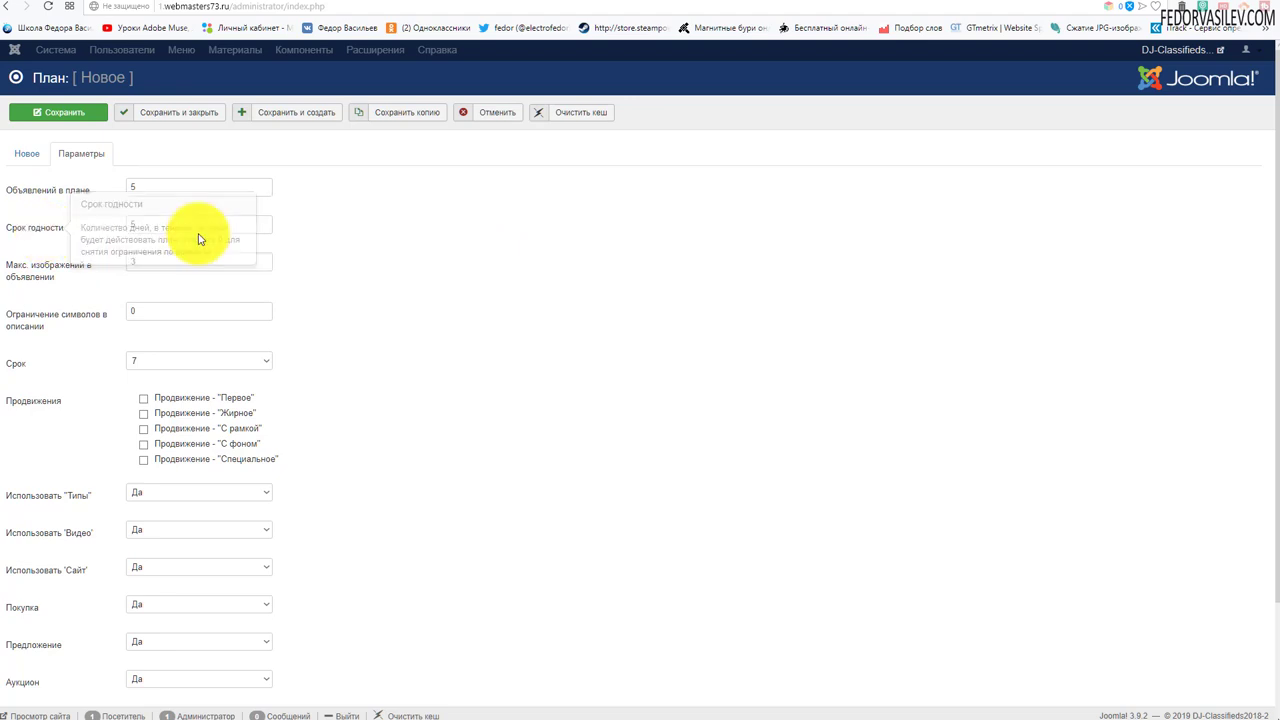
{"action": "left_click", "coordinate": [151, 228]}
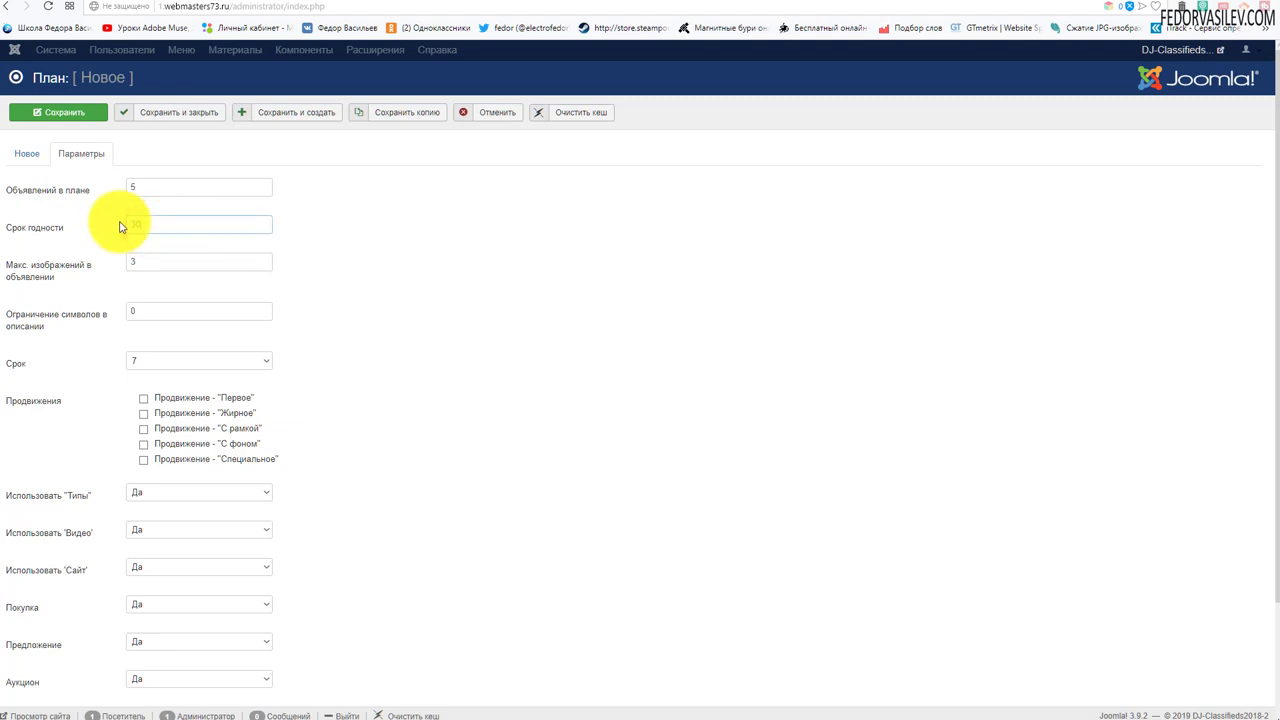
{"action": "type", "text": "30"}
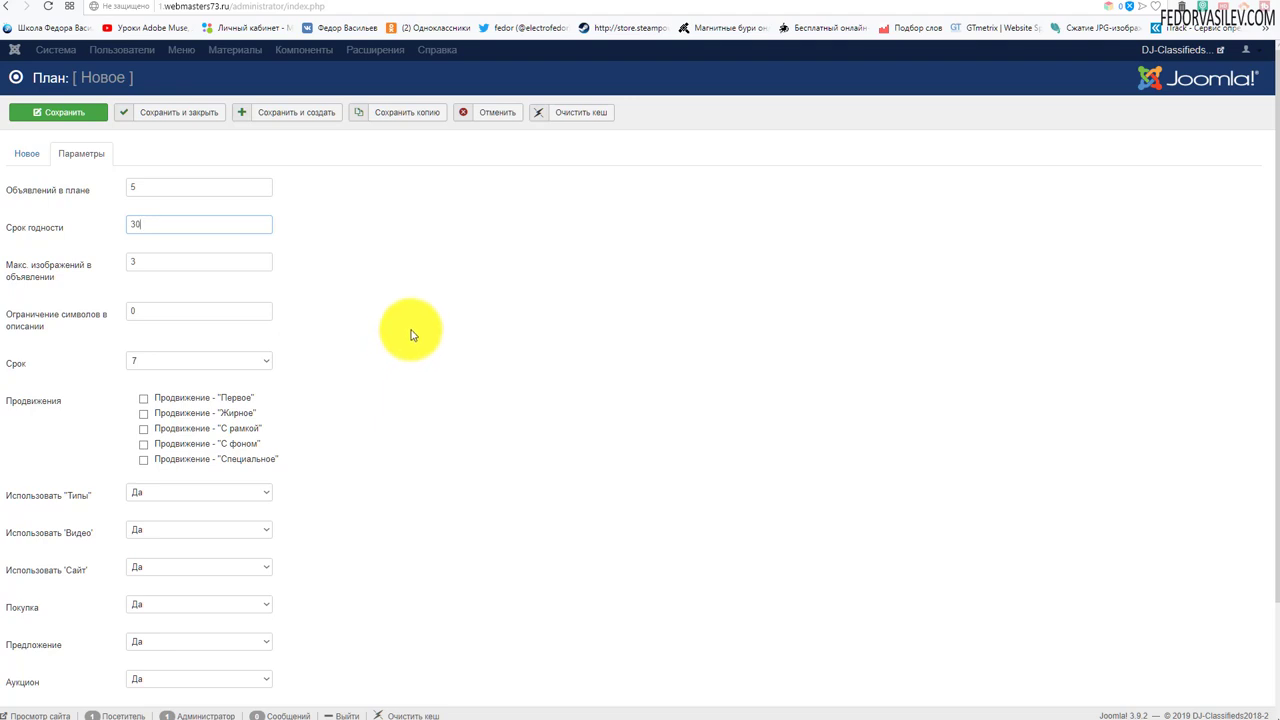
{"action": "mouse_move", "coordinate": [100, 277]}
{"action": "left_click", "coordinate": [166, 263]}
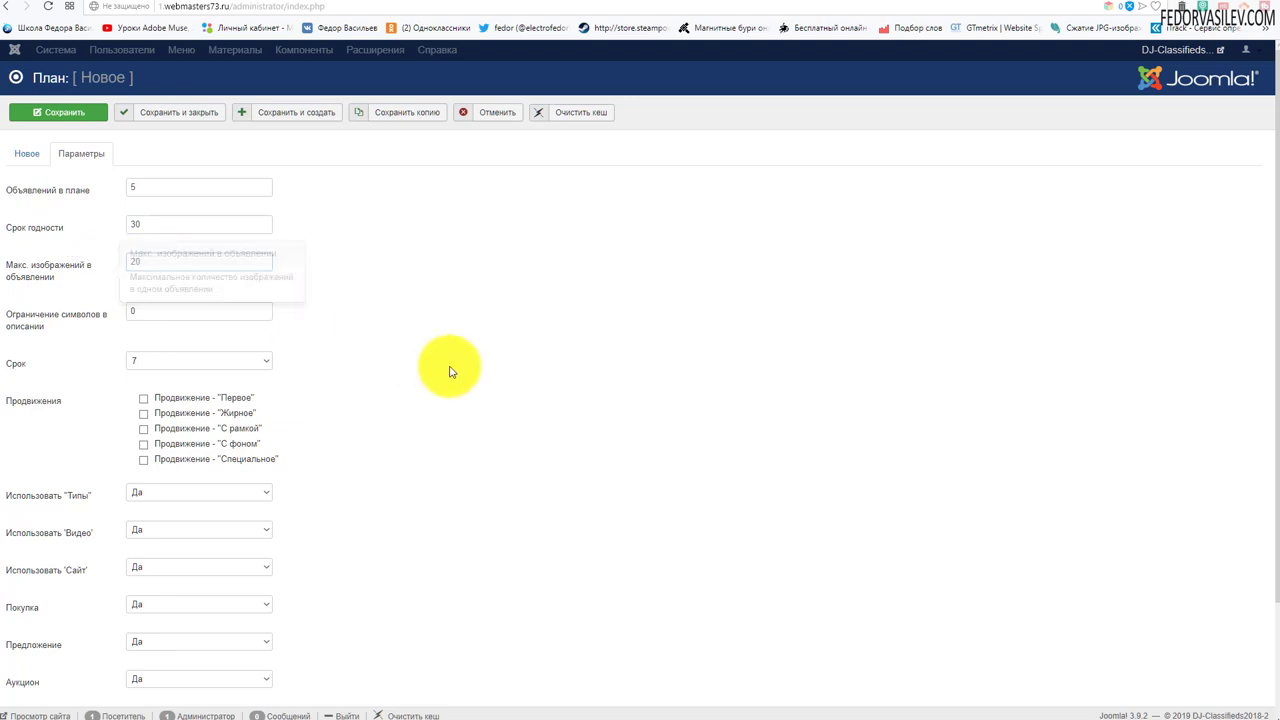
{"action": "type", "text": "20"}
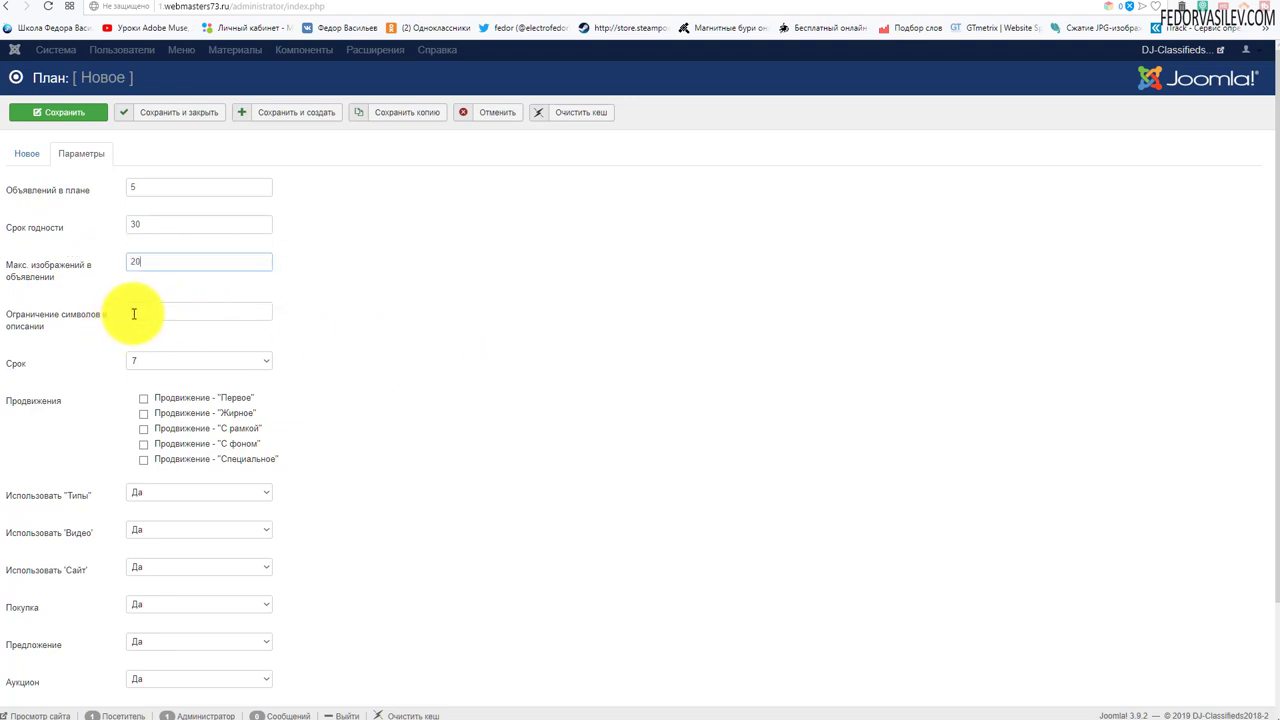
Set the ad duration (Срок) to 30 and enable the "Первое" and "Жирное" promotions for the plan.
{"action": "scroll", "coordinate": [474, 323], "scroll_direction": "down", "scroll_amount": 1}
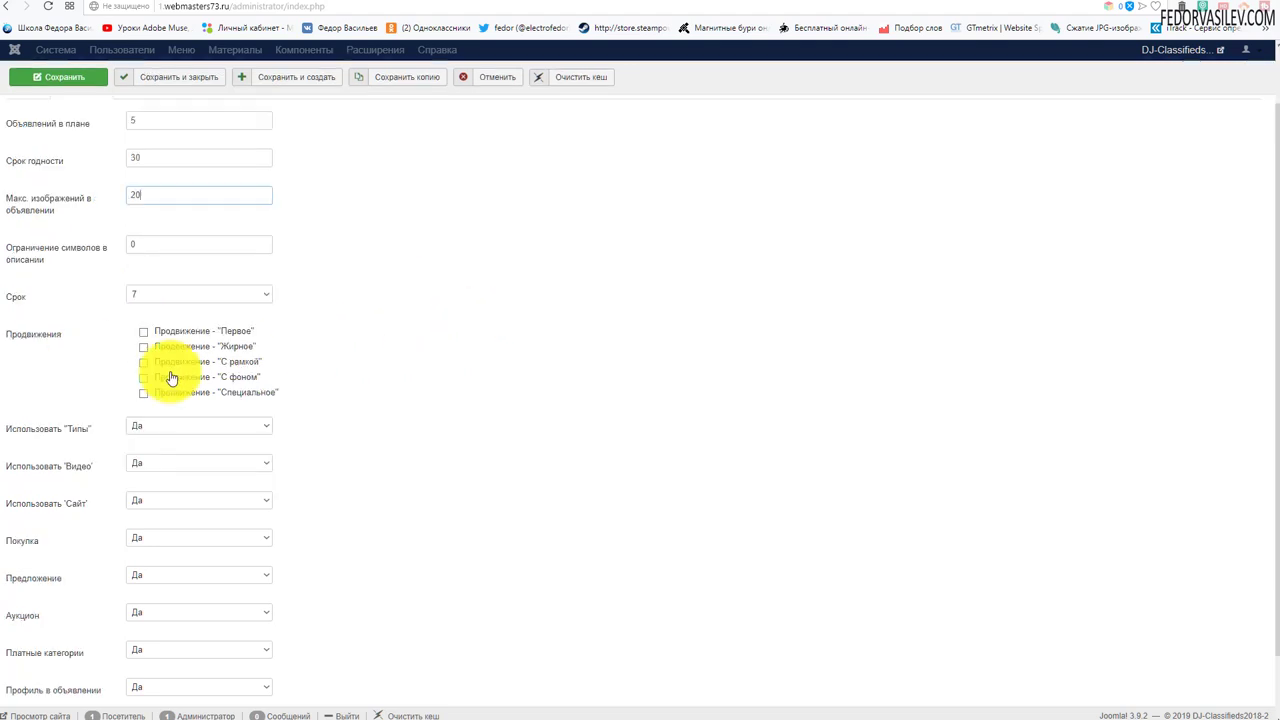
{"action": "left_click", "coordinate": [155, 294]}
{"action": "left_click", "coordinate": [148, 342]}
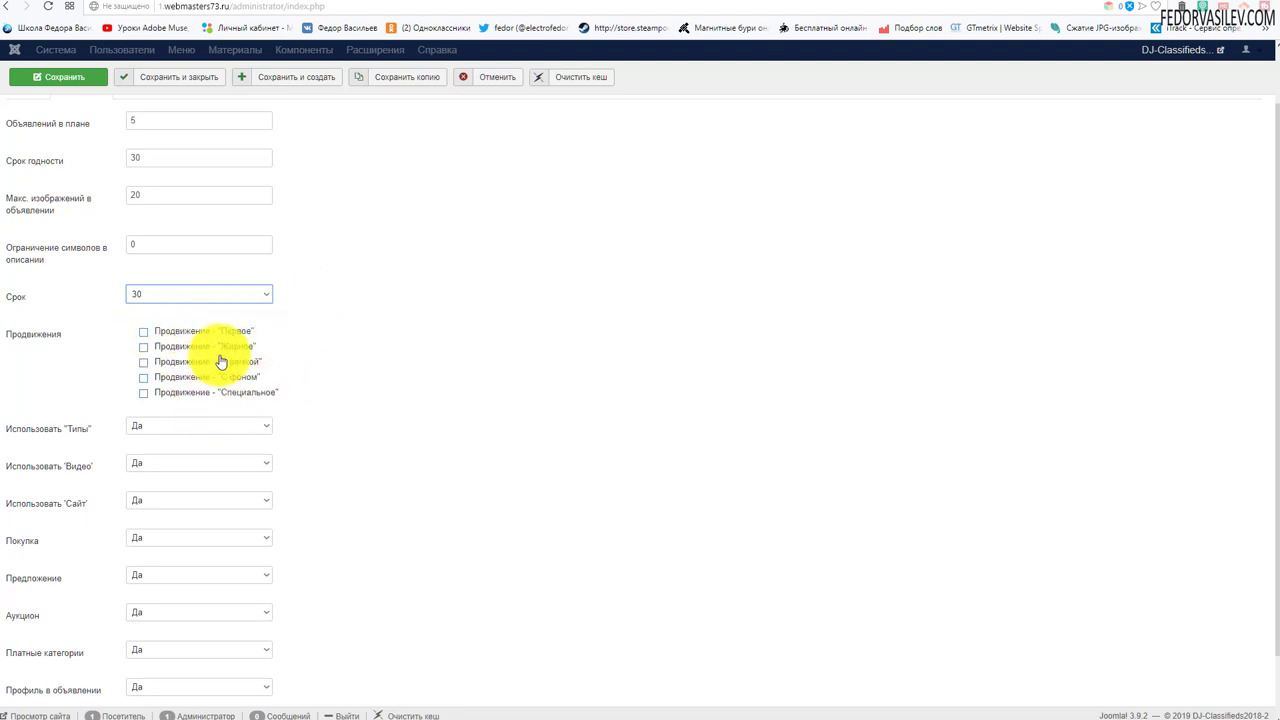
{"action": "left_click", "coordinate": [144, 331]}
{"action": "left_click", "coordinate": [144, 346]}
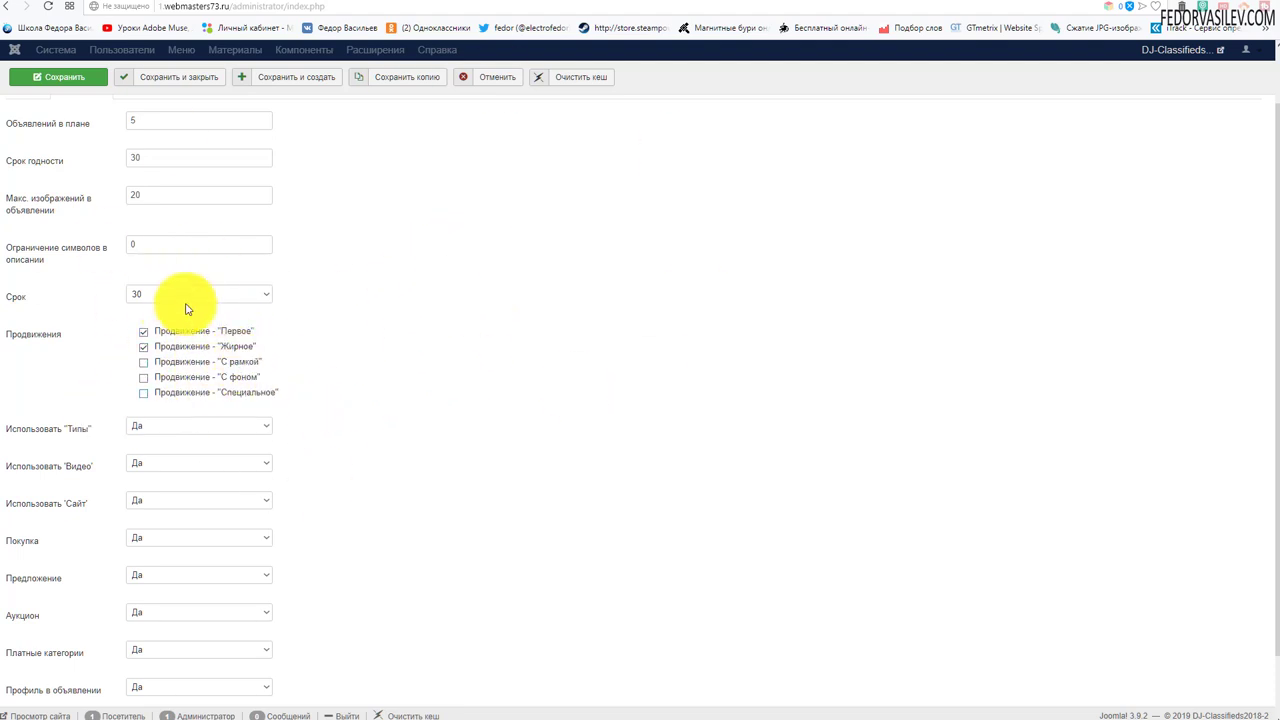
Examine the promotion choices in the site's add-listing form, then return to the plan's parameters.
{"action": "left_click", "coordinate": [855, 3]}
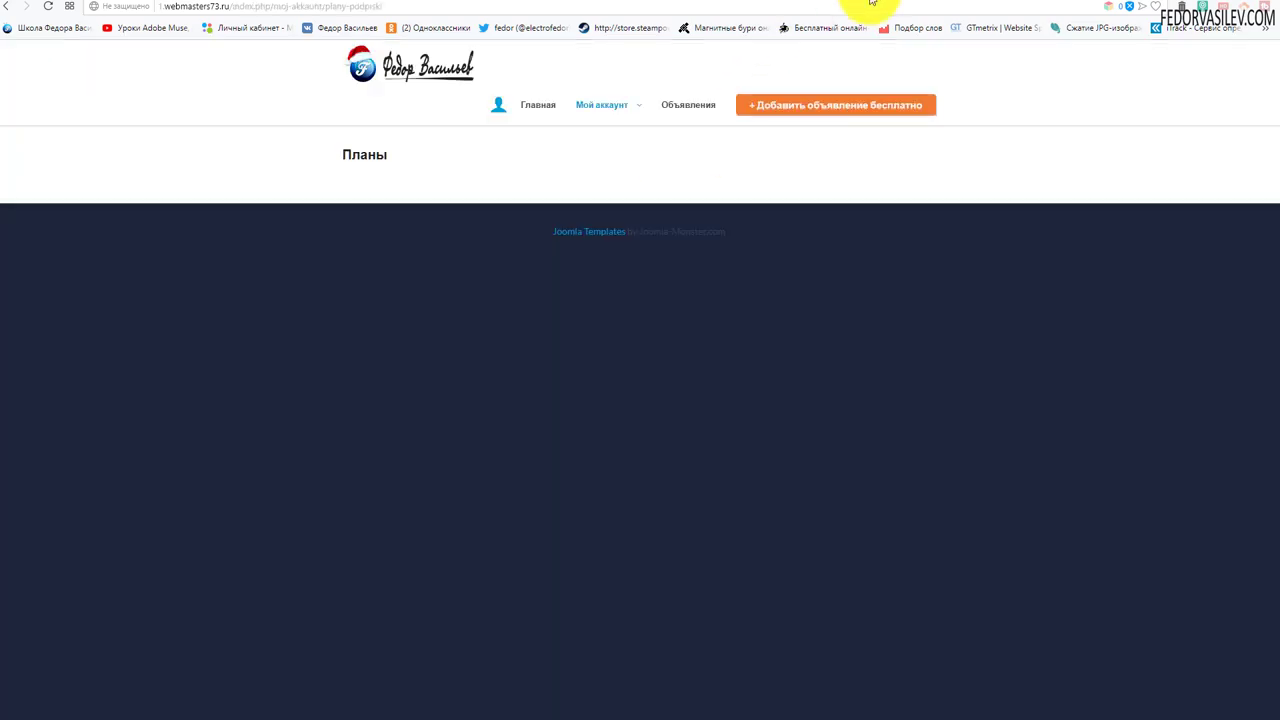
{"action": "left_click", "coordinate": [858, 105]}
{"action": "scroll", "coordinate": [729, 206], "scroll_direction": "down", "scroll_amount": 15}
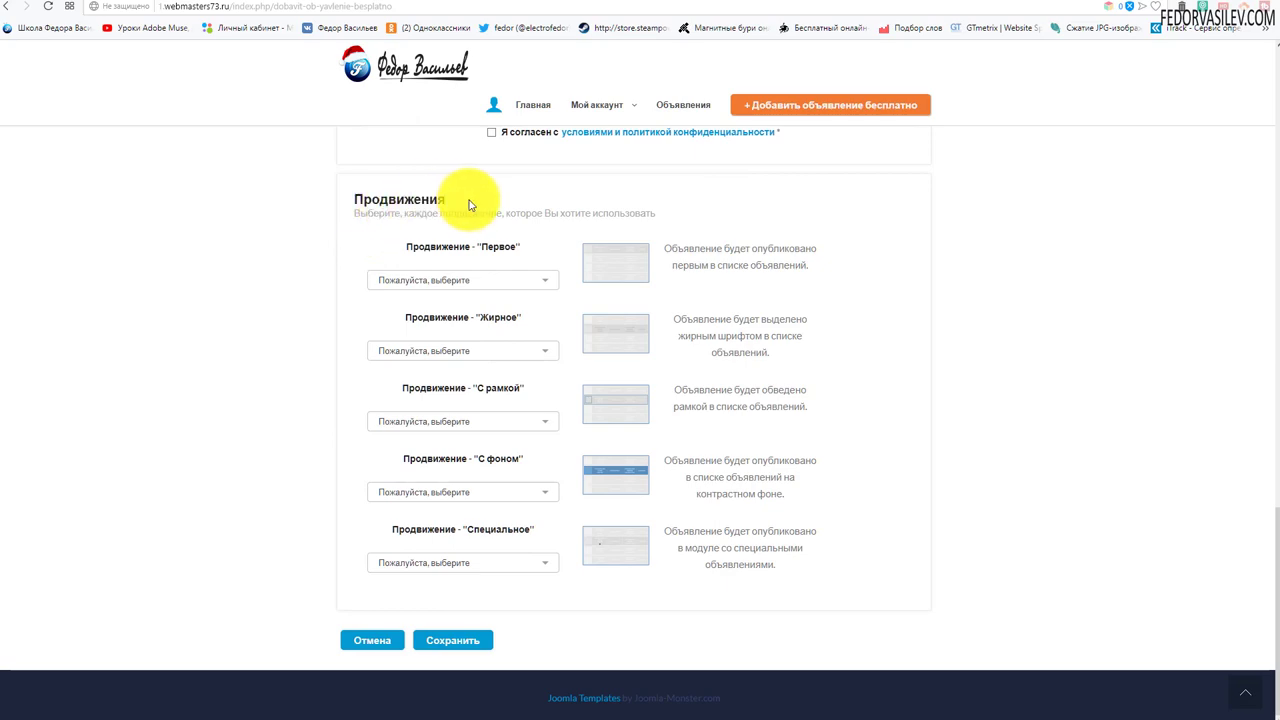
{"action": "scroll", "coordinate": [466, 406], "scroll_direction": "up", "scroll_amount": 4}
{"action": "scroll", "coordinate": [550, 280], "scroll_direction": "down", "scroll_amount": 4}
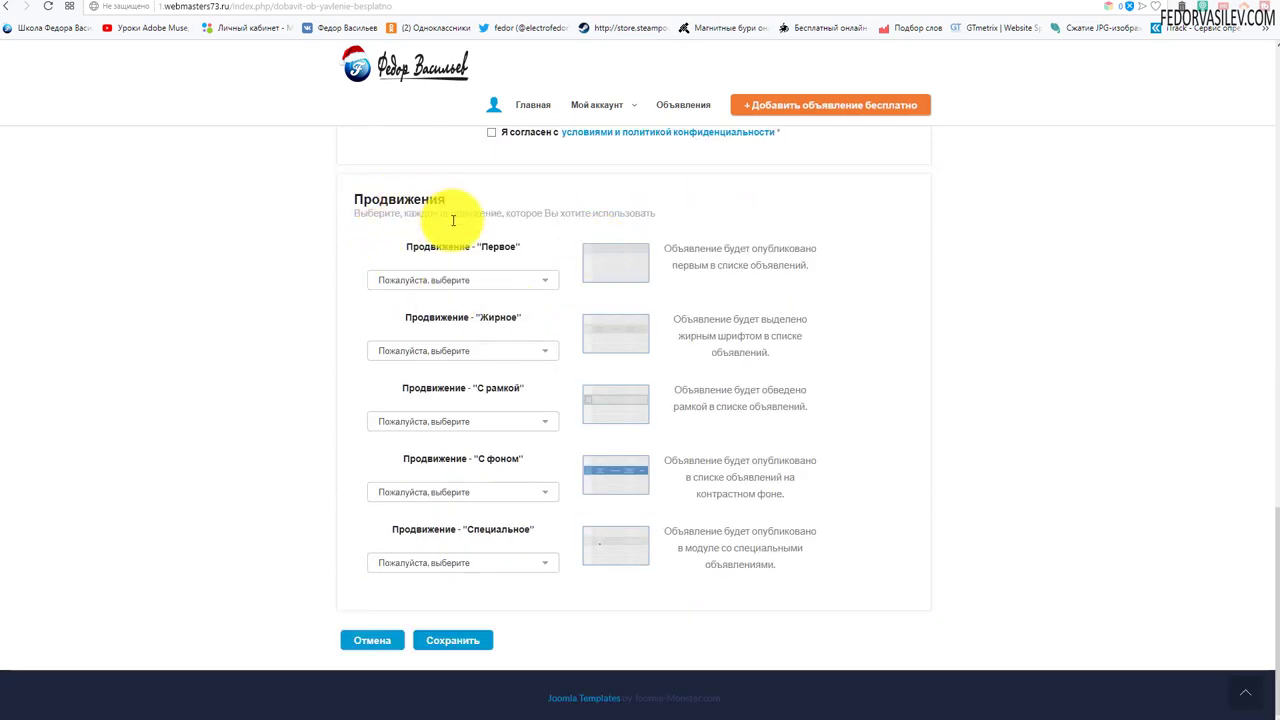
{"action": "left_click", "coordinate": [437, 282]}
{"action": "left_click", "coordinate": [386, 245]}
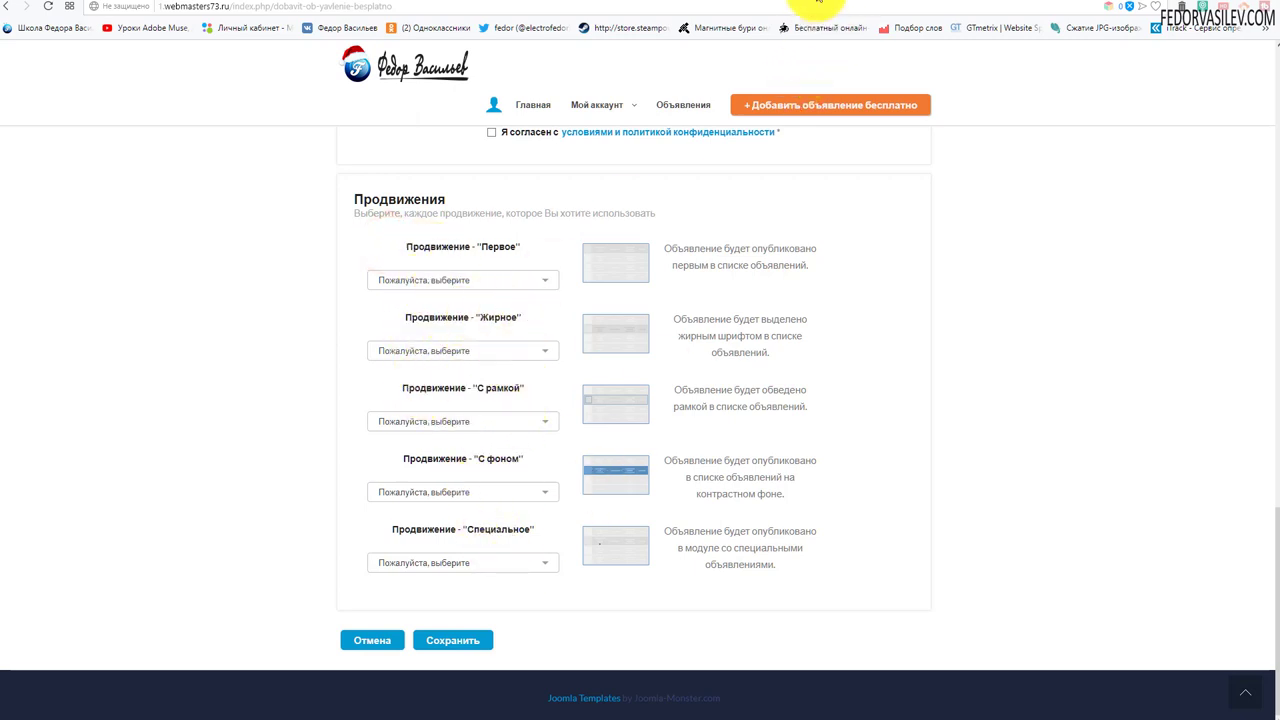
{"action": "left_click", "coordinate": [822, 4]}
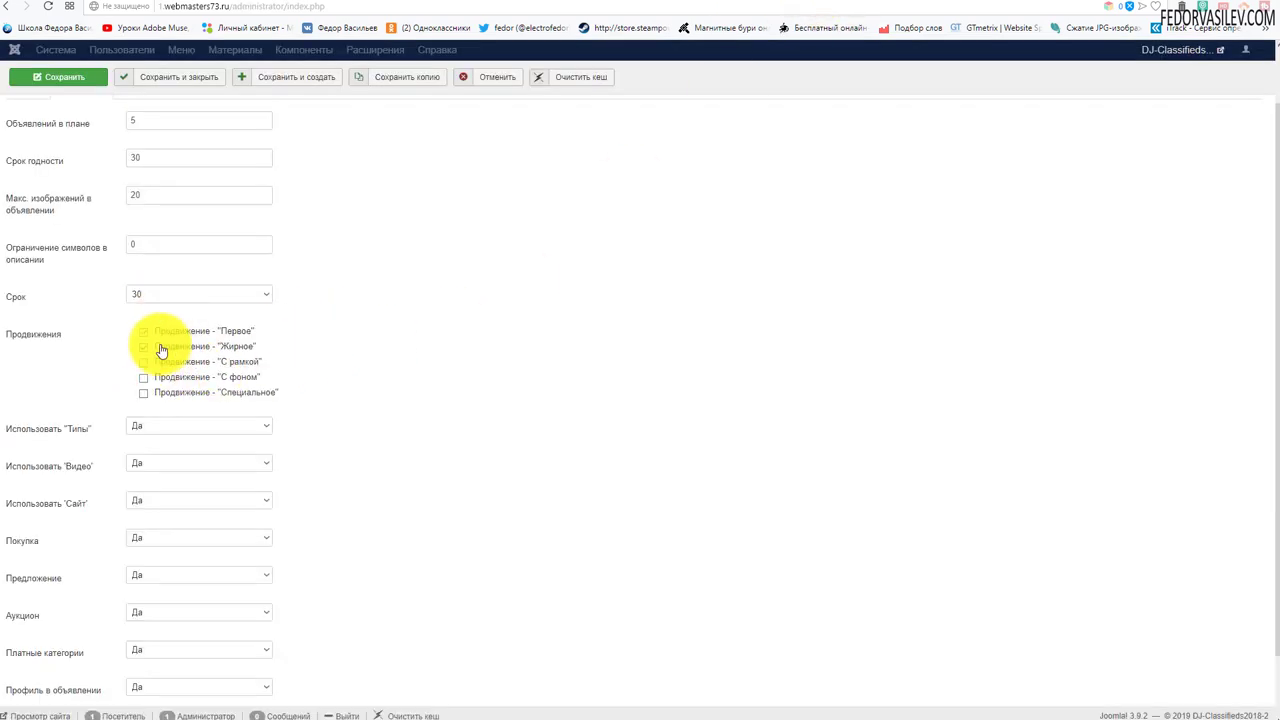
{"action": "scroll", "coordinate": [546, 346], "scroll_direction": "down", "scroll_amount": 1}
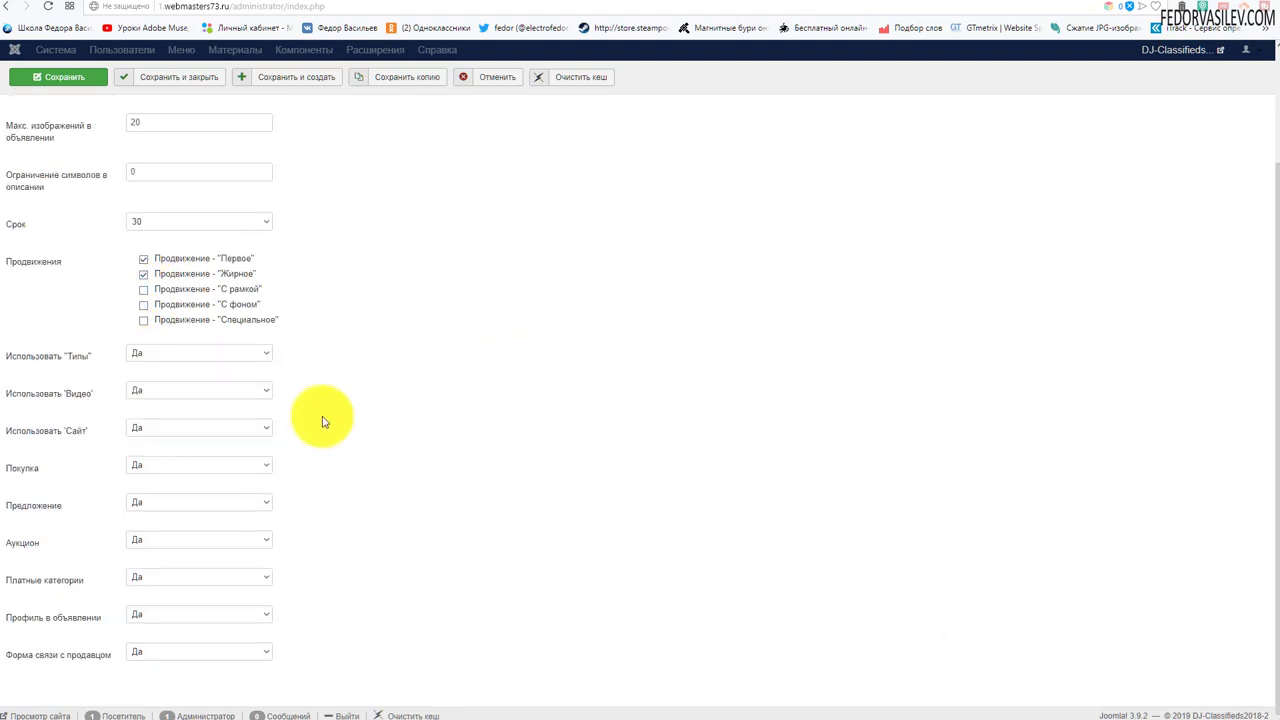
{"action": "left_click", "coordinate": [175, 354]}
{"action": "left_click", "coordinate": [346, 350]}
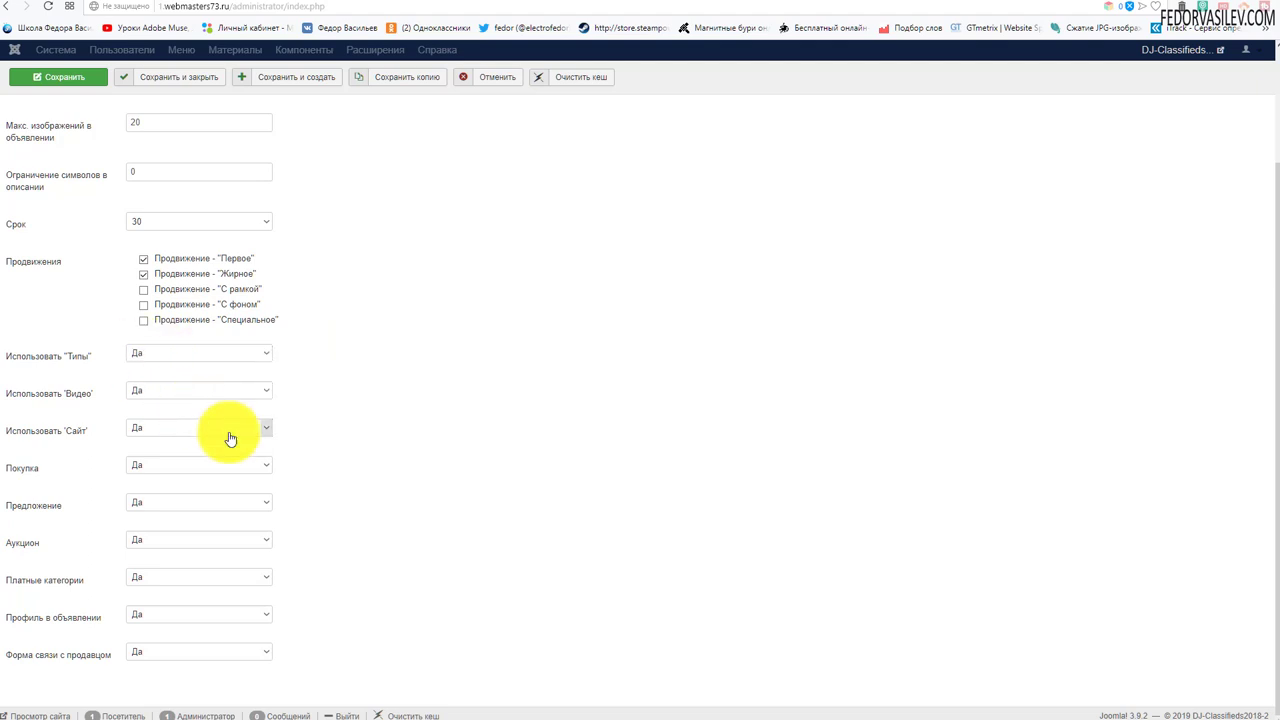
{"action": "left_click", "coordinate": [143, 351]}
{"action": "left_click", "coordinate": [305, 335]}
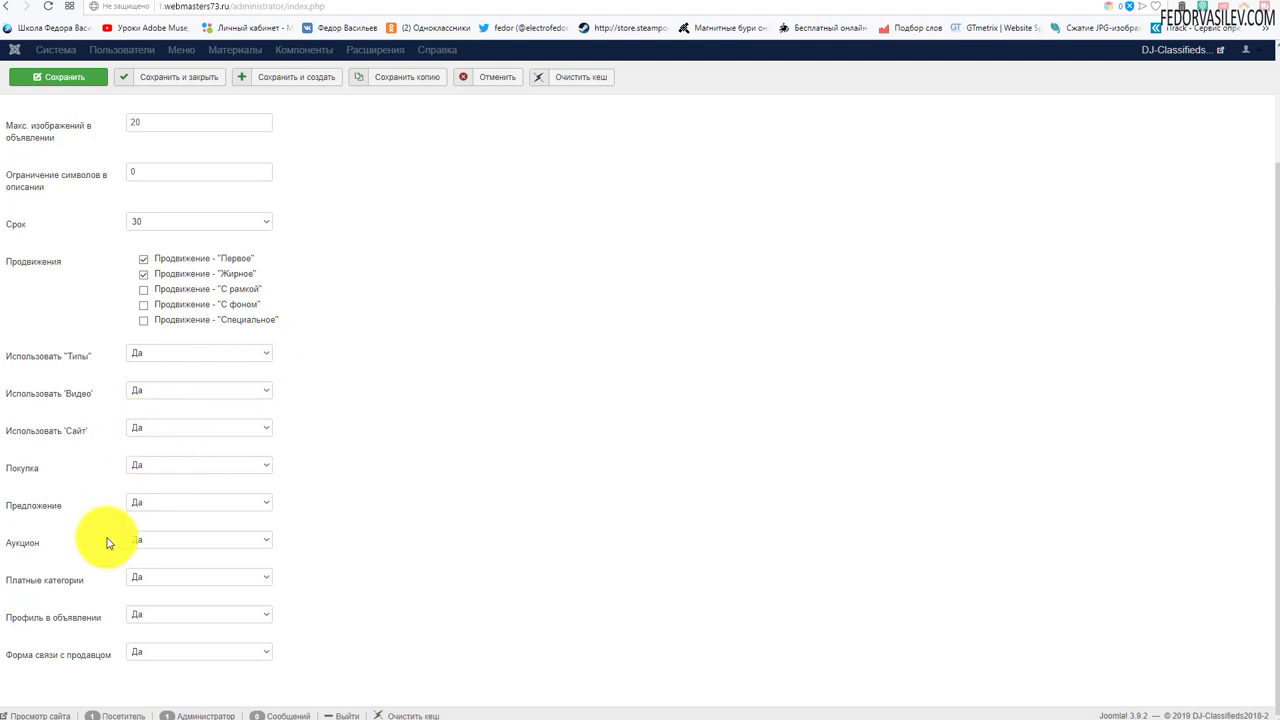
Set the plan's Аукцион and Предложение options to Нет.
{"action": "left_click", "coordinate": [155, 544]}
{"action": "left_click", "coordinate": [145, 562]}
{"action": "left_click", "coordinate": [151, 505]}
{"action": "left_click", "coordinate": [158, 531]}
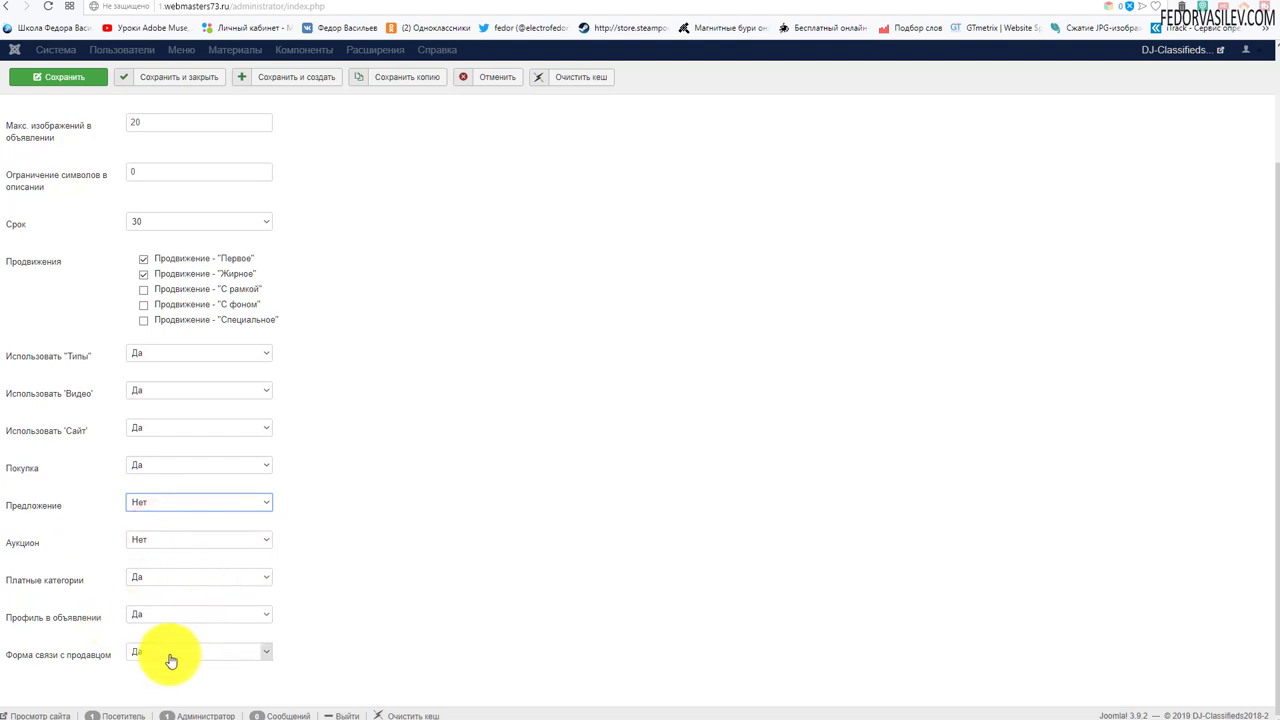
Save the subscription plan and close its editor.
{"action": "scroll", "coordinate": [400, 400], "scroll_direction": "up", "scroll_amount": 2}
{"action": "left_click", "coordinate": [140, 112]}
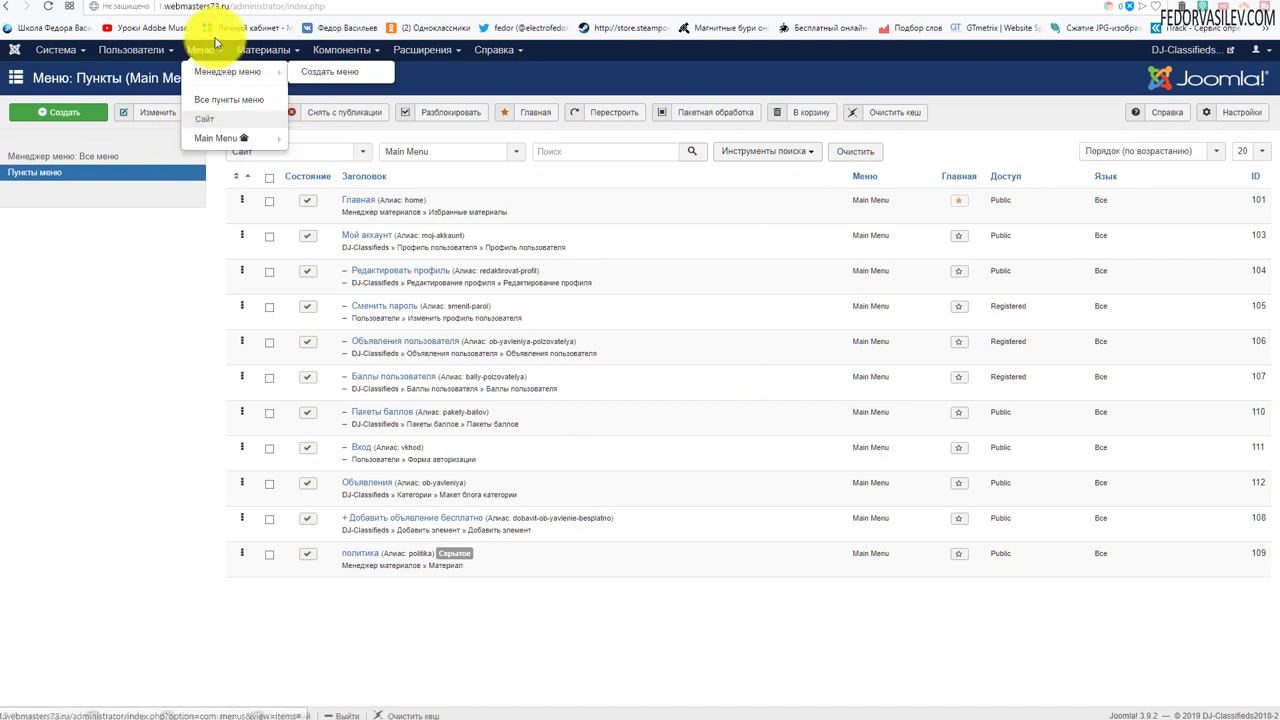
Create a new Main Menu item of the DJ-Classifieds type "Планы подписок".
{"action": "left_click", "coordinate": [215, 140]}
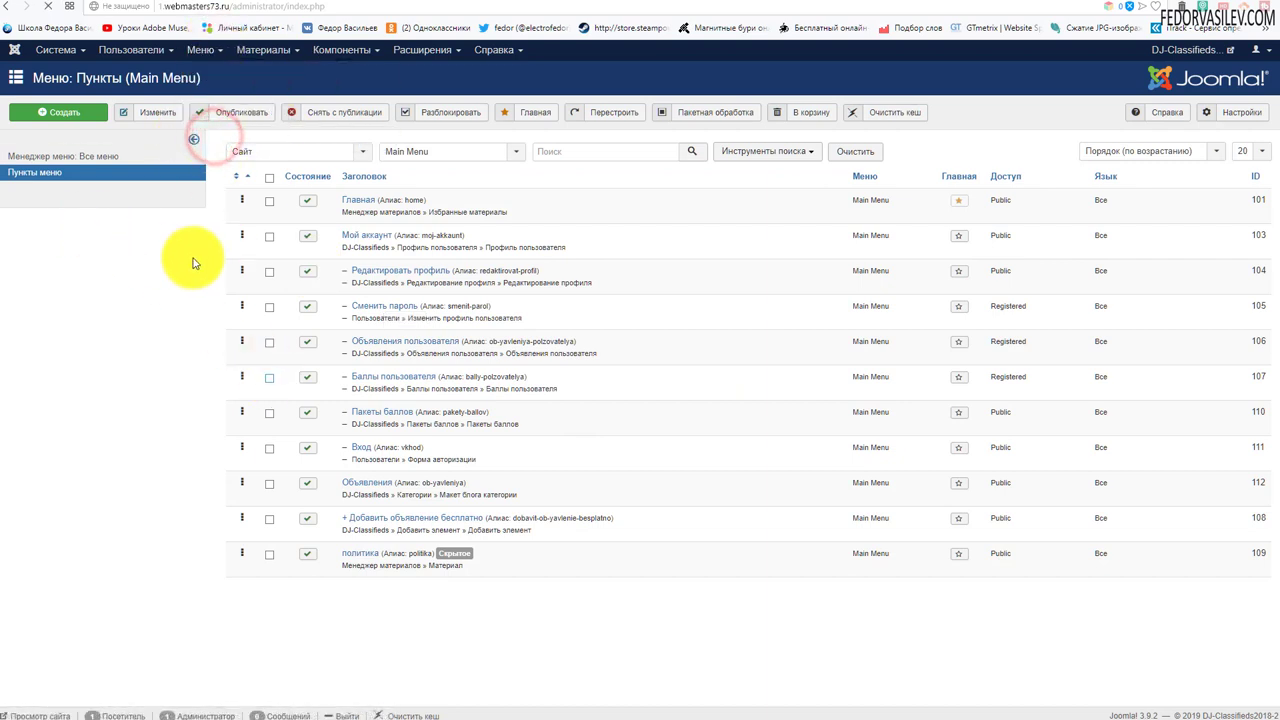
{"action": "left_click", "coordinate": [60, 114]}
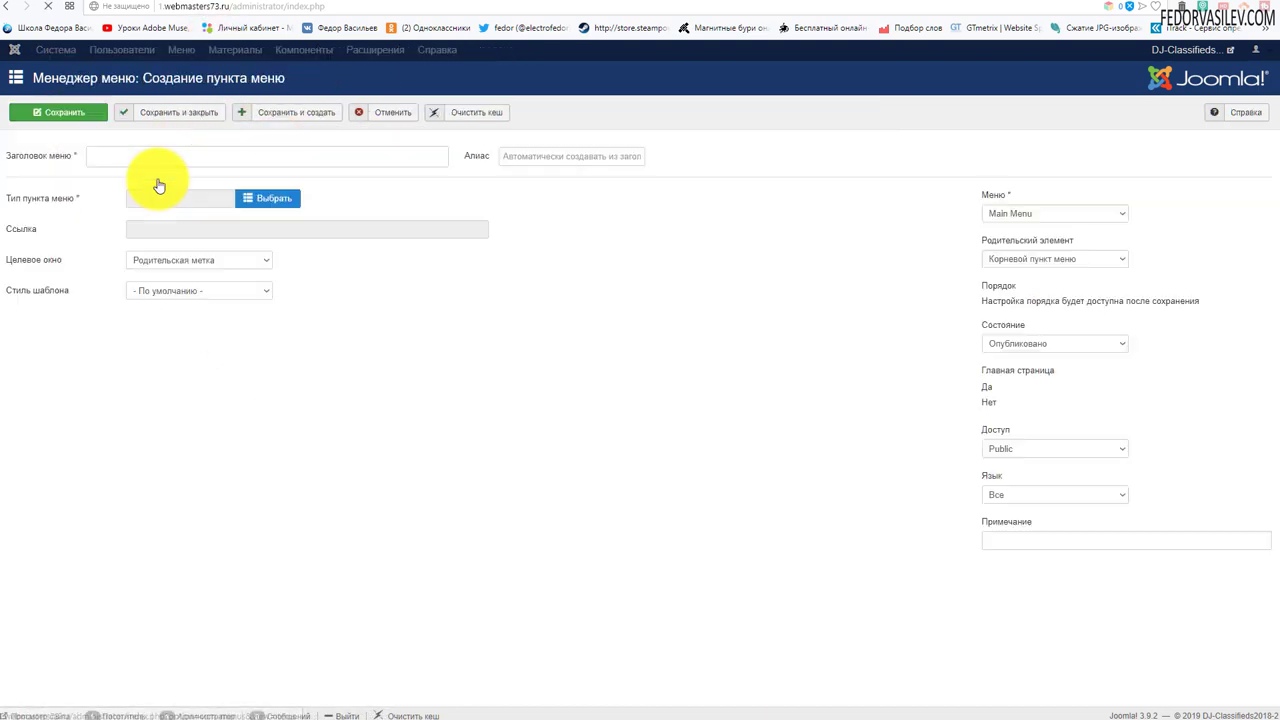
{"action": "left_click", "coordinate": [280, 228]}
{"action": "left_click", "coordinate": [169, 128]}
{"action": "scroll", "coordinate": [409, 274], "scroll_direction": "down", "scroll_amount": 1}
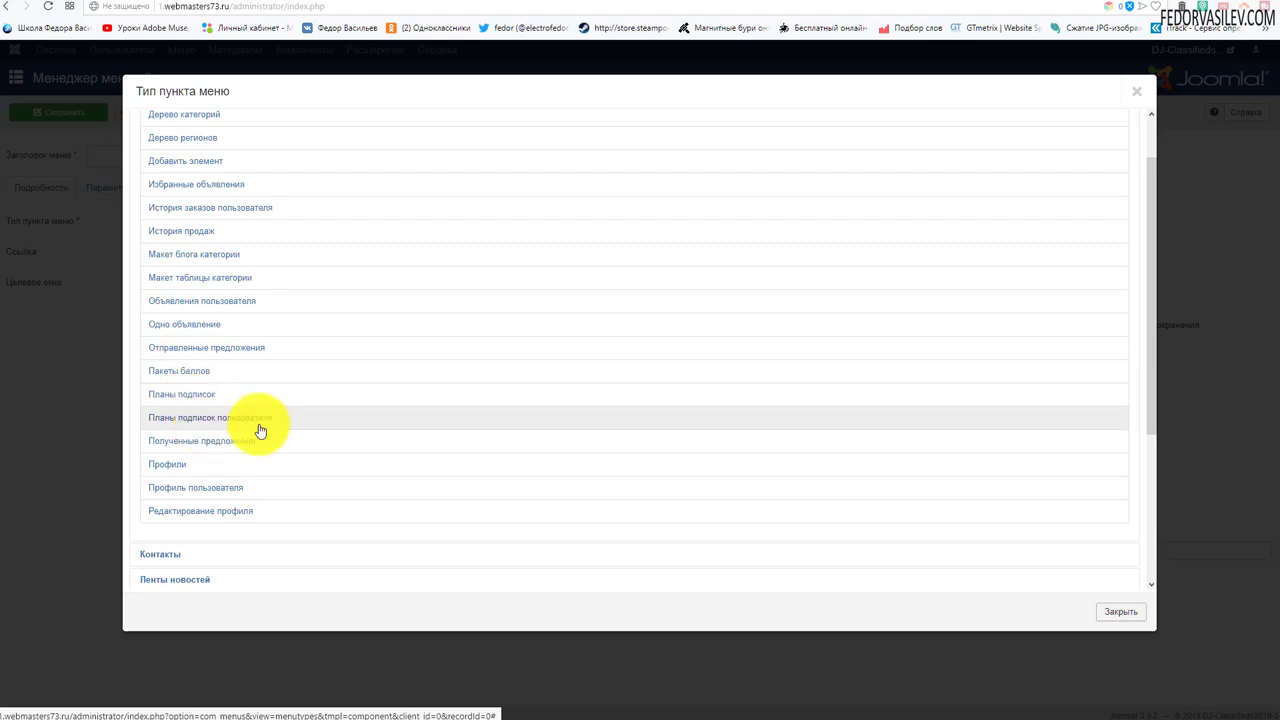
{"action": "left_click", "coordinate": [183, 395]}
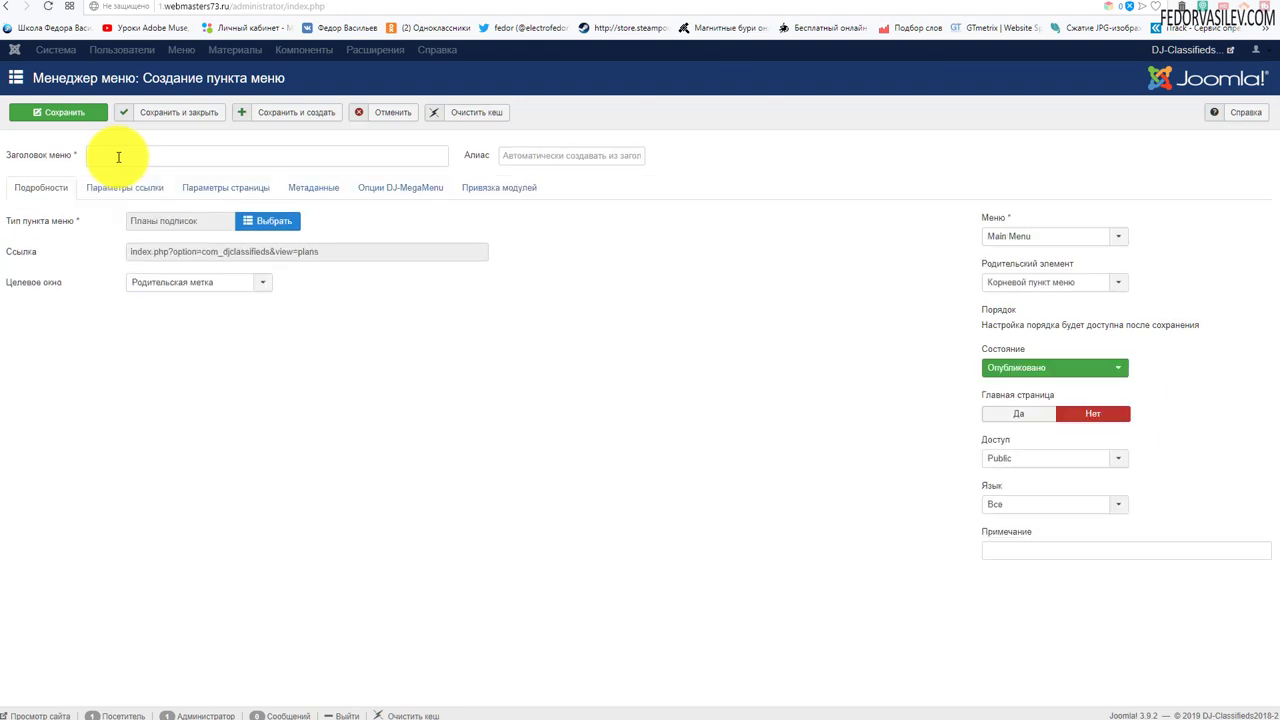
Title the new menu item "планы подписки".
{"action": "left_click", "coordinate": [118, 157]}
{"action": "type", "text": "П"}
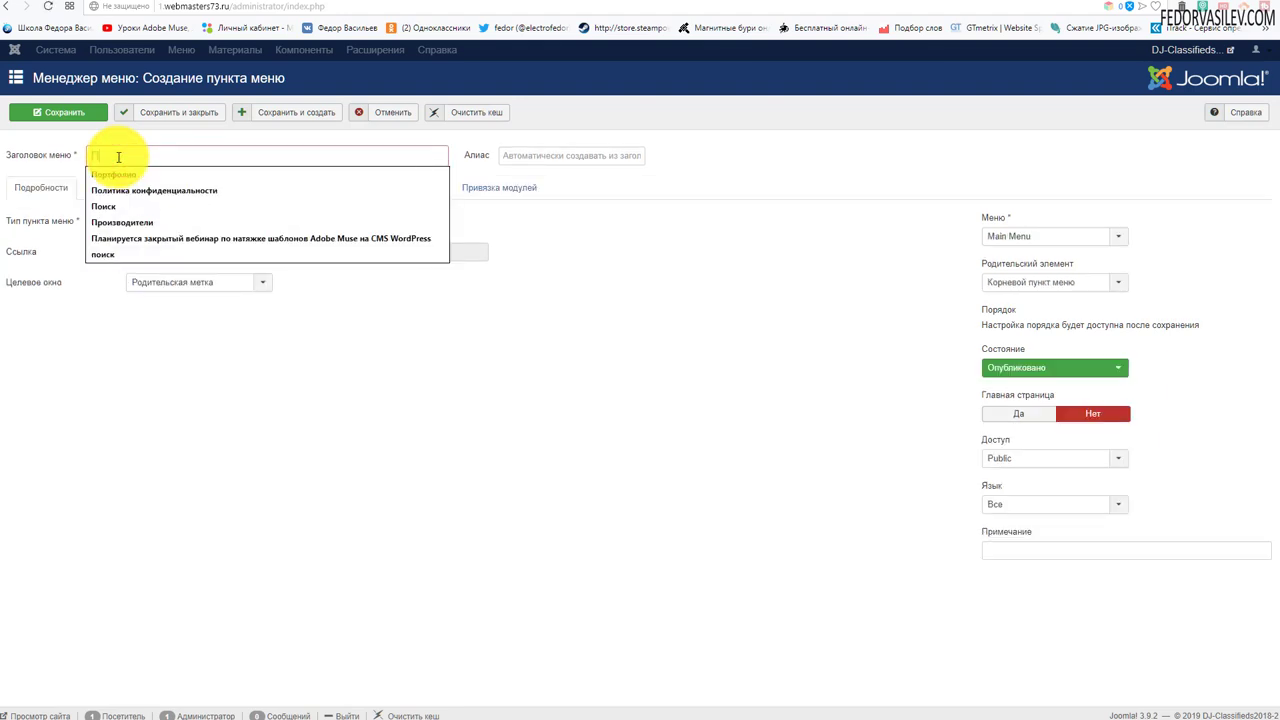
{"action": "type", "text": "ланы подписки"}
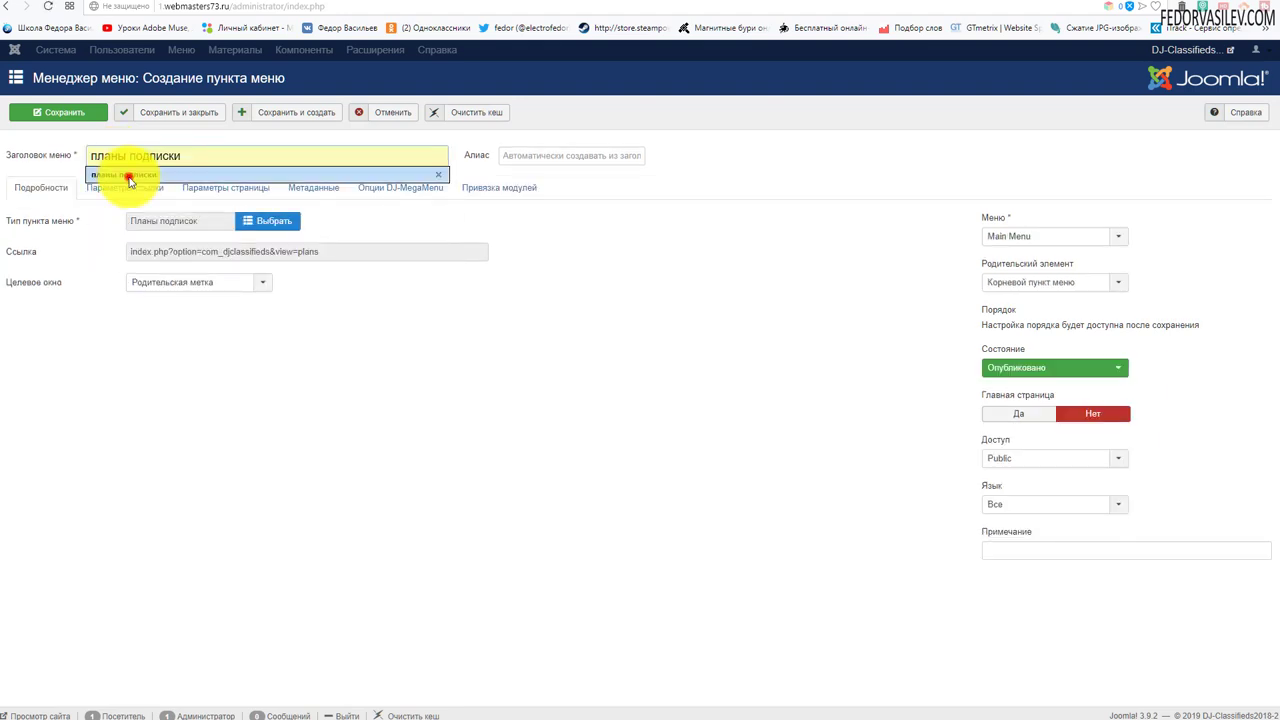
{"action": "left_click", "coordinate": [128, 177]}
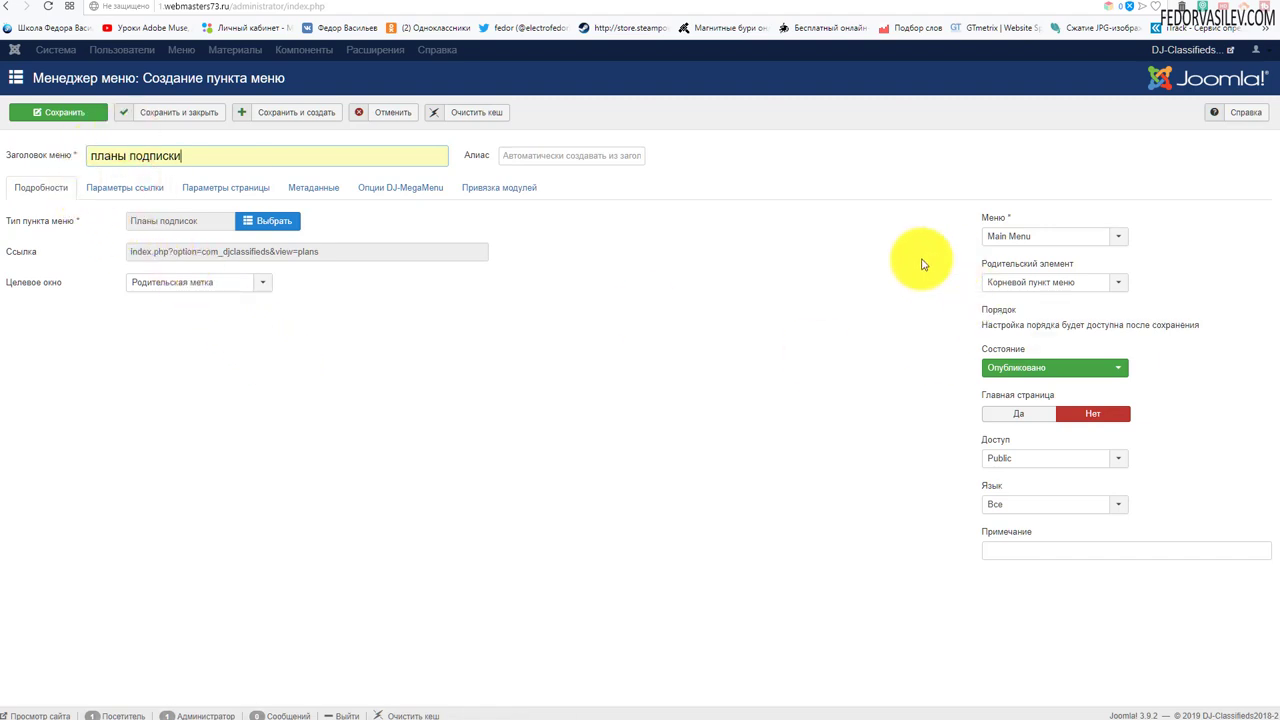
Set the menu item's parent to "Мой аккаунт", checking that entry on the site, and save the item.
{"action": "left_click", "coordinate": [1042, 283]}
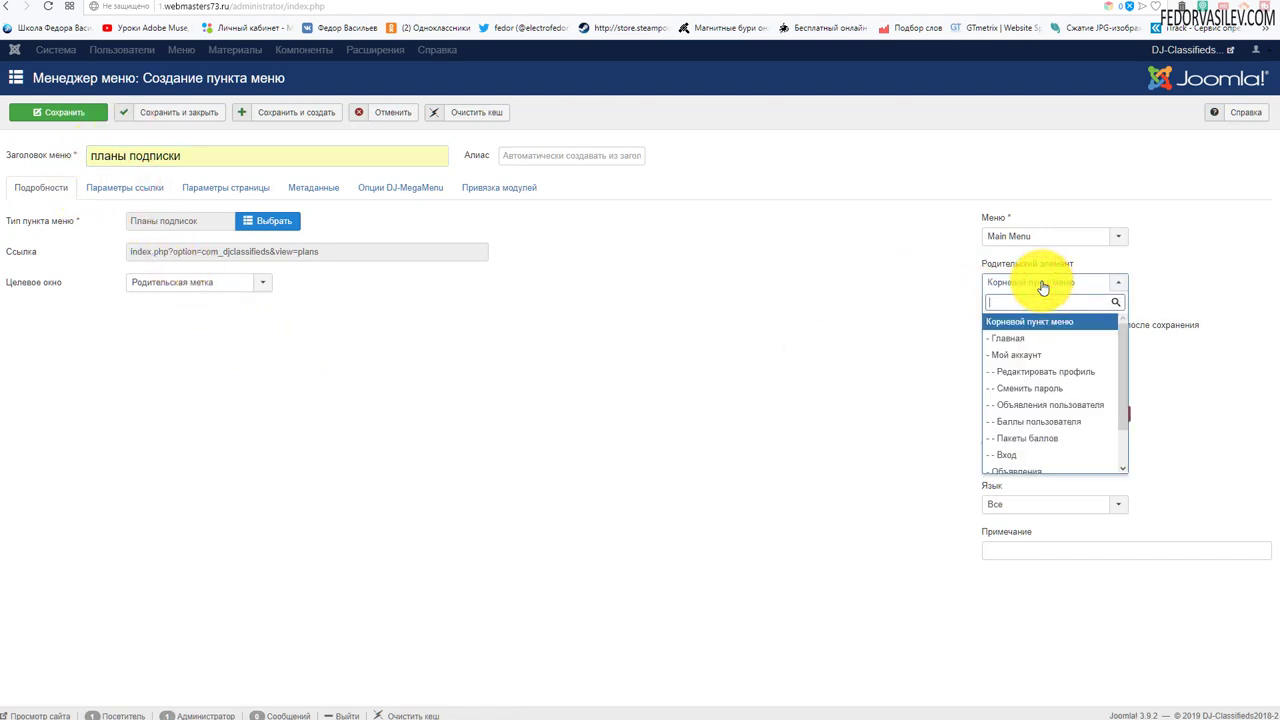
{"action": "left_click", "coordinate": [1006, 357]}
{"action": "left_click", "coordinate": [835, 3]}
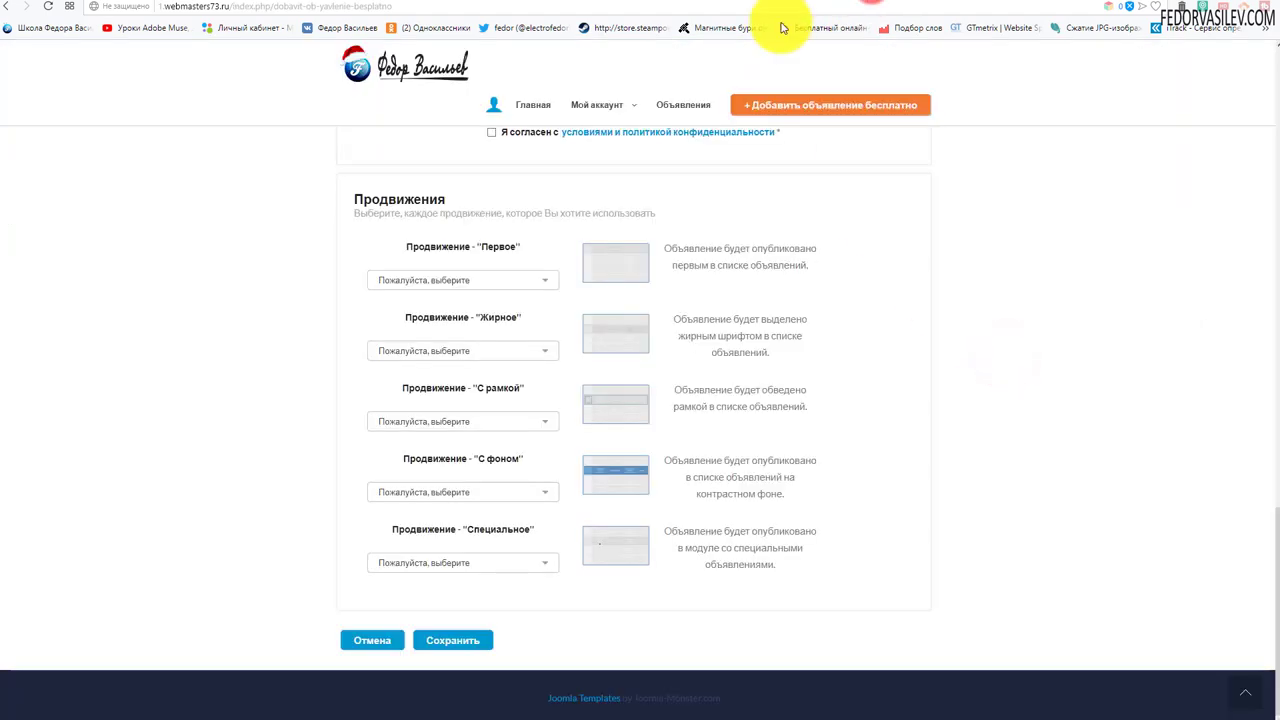
{"action": "left_click", "coordinate": [597, 105]}
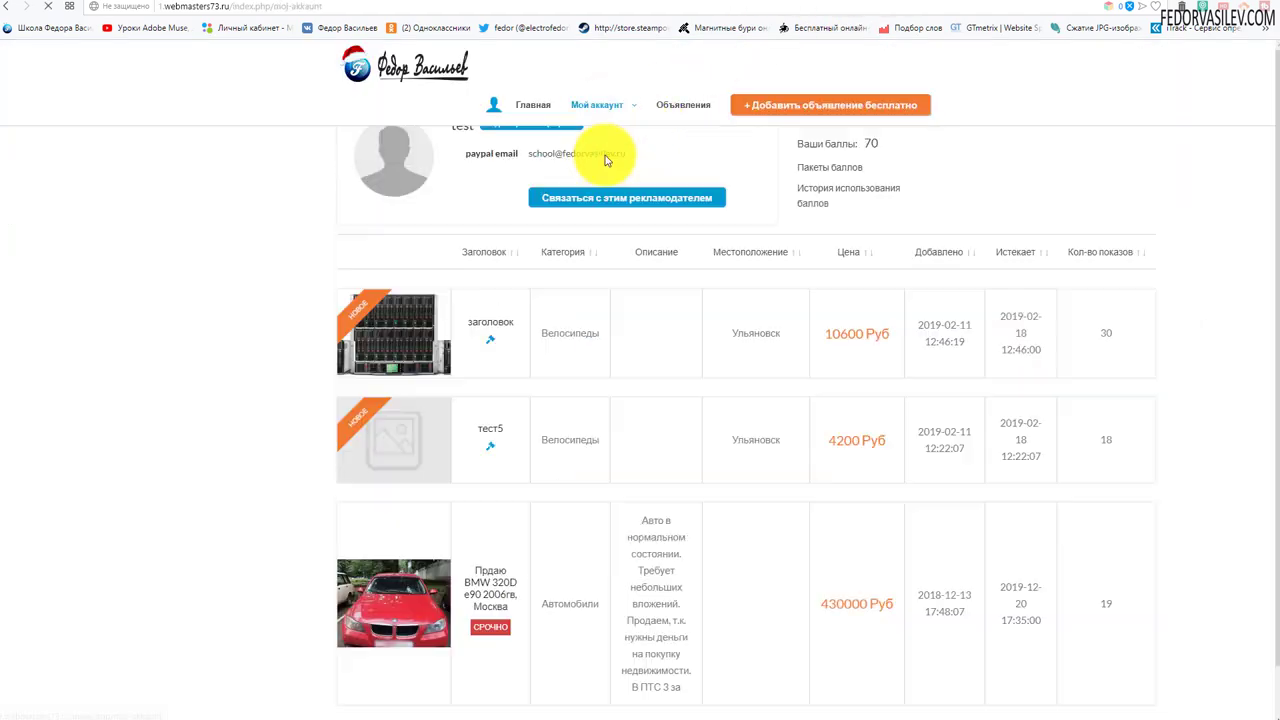
{"action": "left_click", "coordinate": [808, 2]}
{"action": "left_click", "coordinate": [60, 113]}
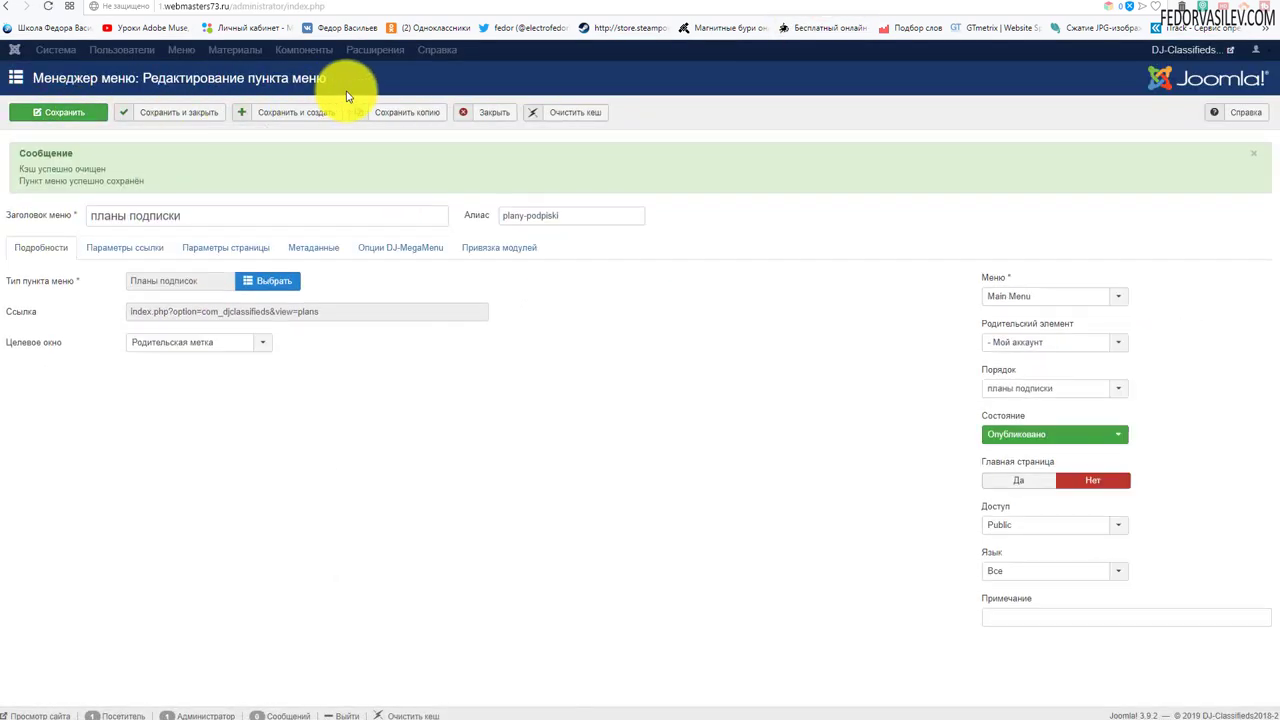
Refresh the site's home page and open "планы подписки" under "Мой аккаунт" to review the plan card.
{"action": "left_click", "coordinate": [868, 2]}
{"action": "left_click", "coordinate": [530, 106]}
{"action": "mouse_move", "coordinate": [582, 108]}
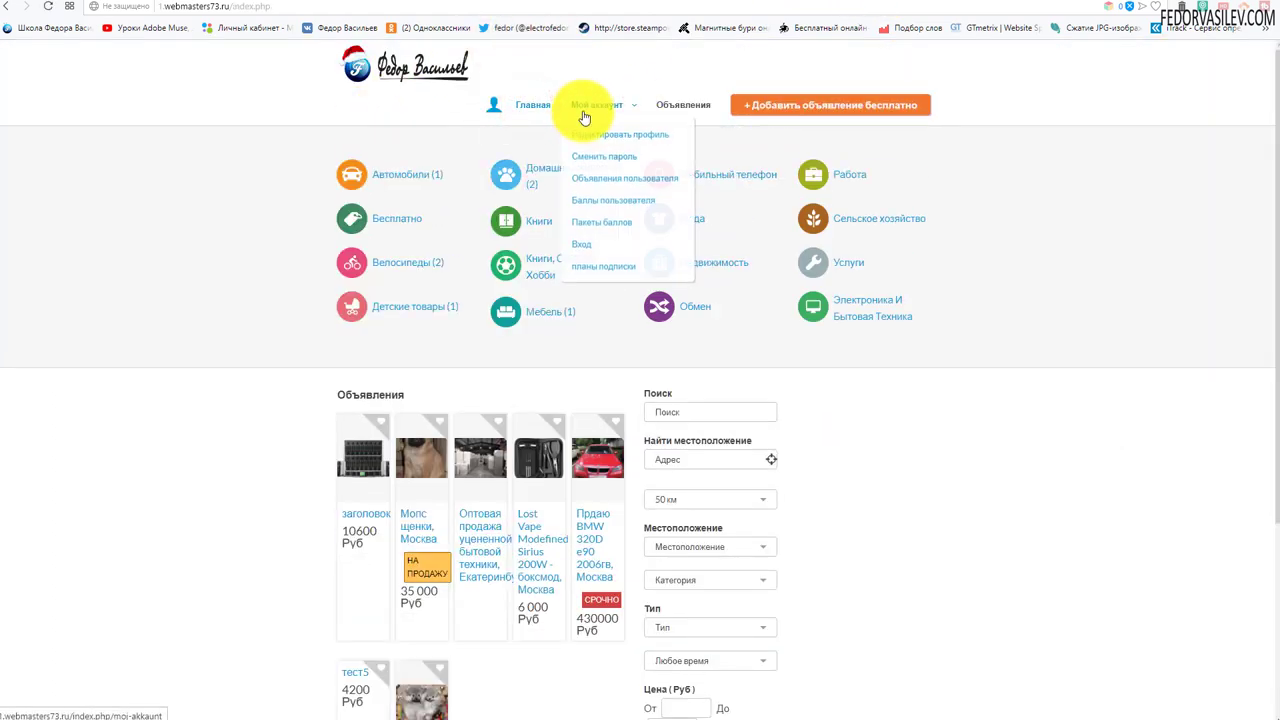
{"action": "left_click", "coordinate": [632, 268]}
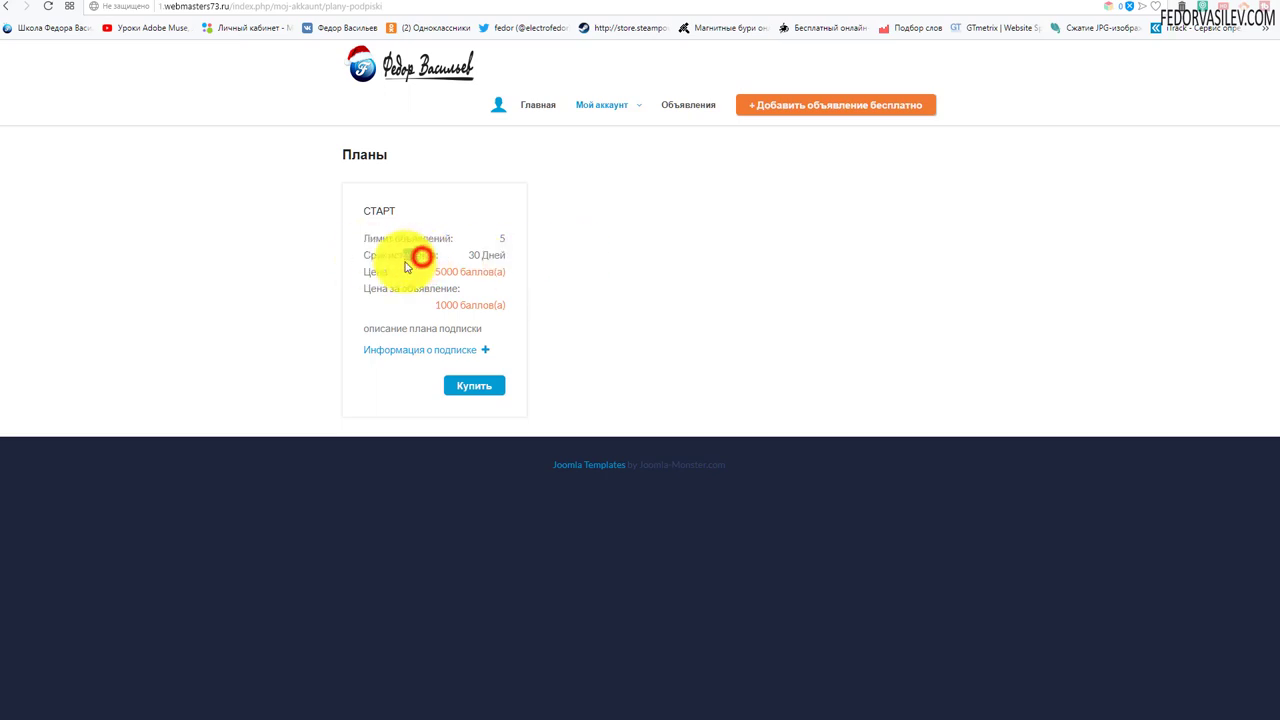
{"action": "left_click", "coordinate": [297, 258]}
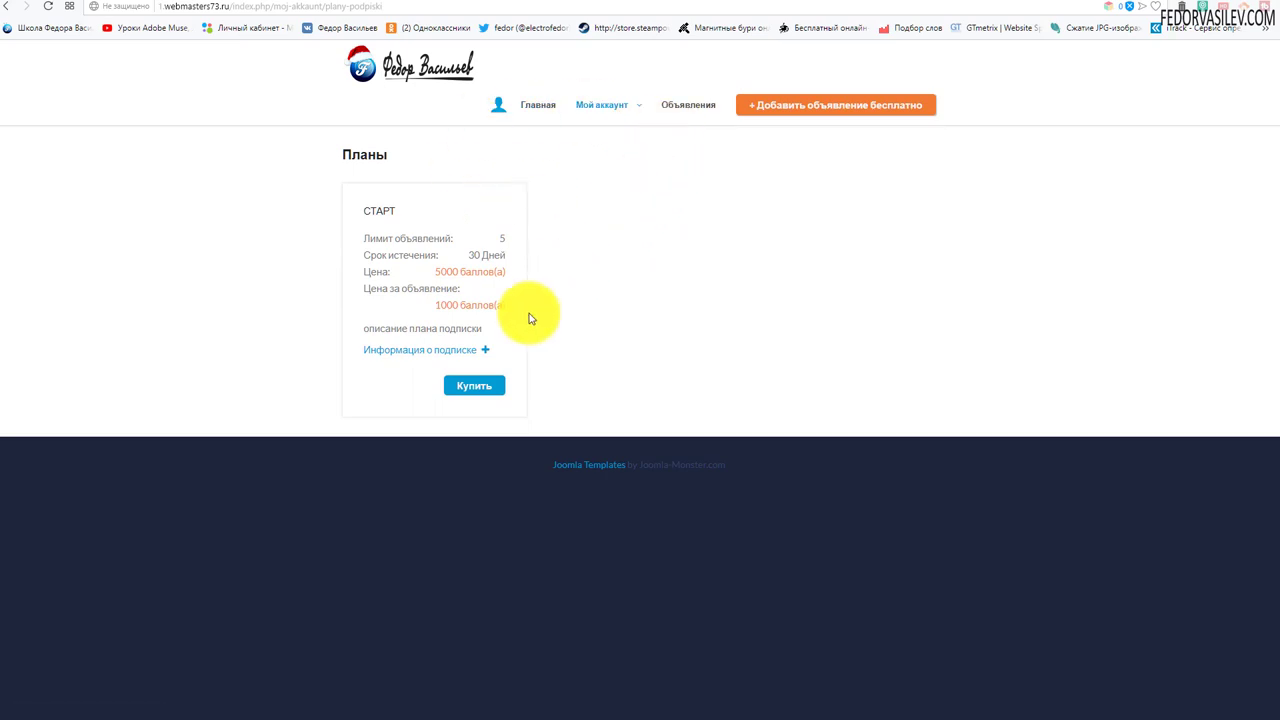
View the "Пакеты баллов" page of the account, then return to the subscription plans page.
{"action": "mouse_move", "coordinate": [591, 103]}
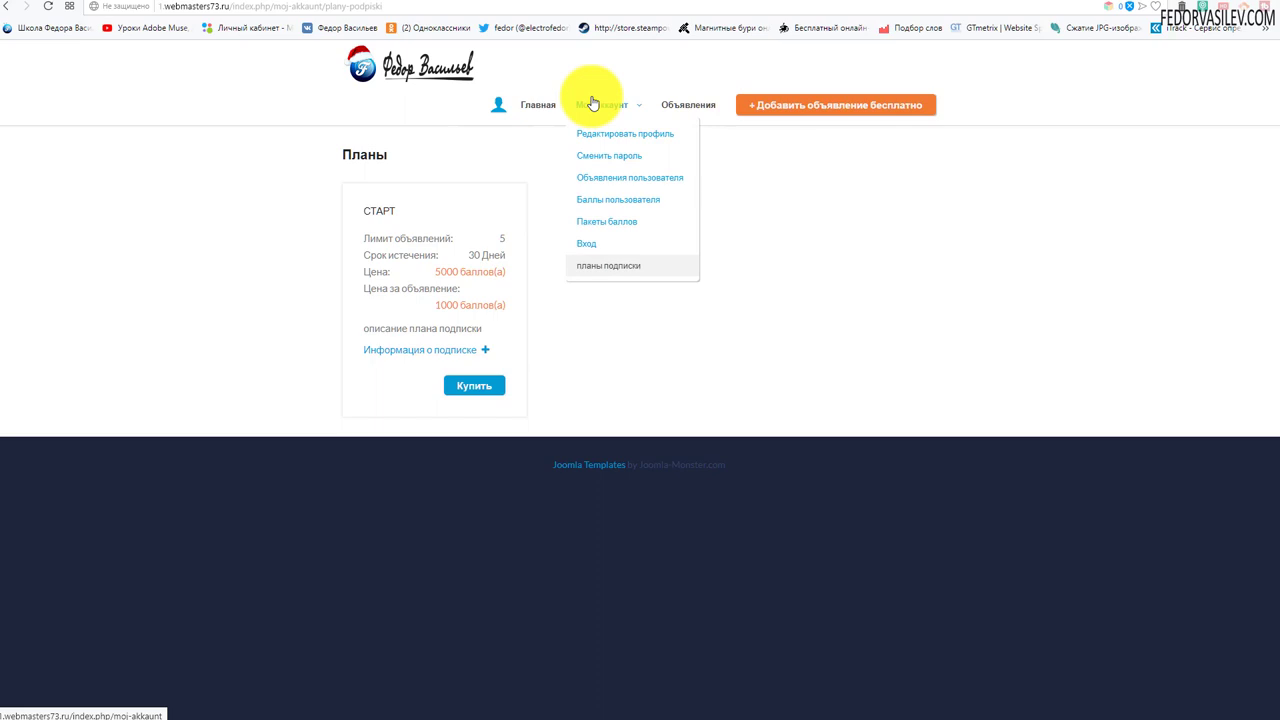
{"action": "left_click", "coordinate": [616, 222]}
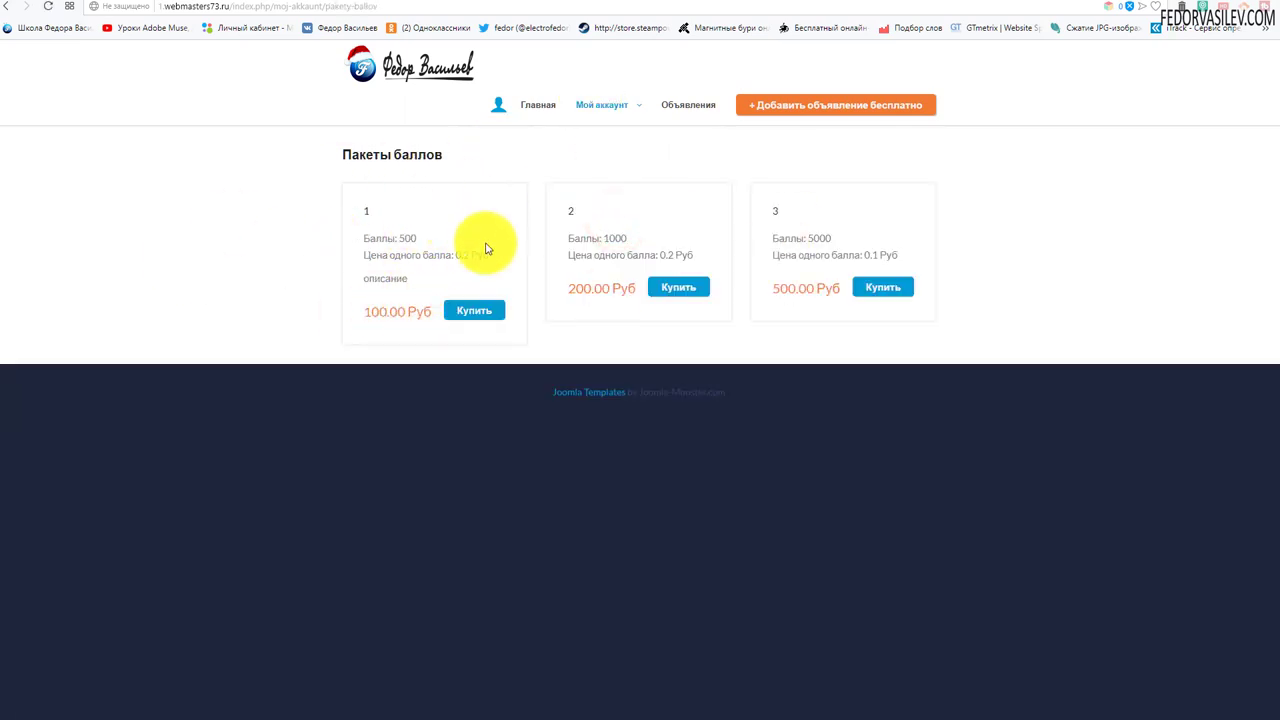
{"action": "mouse_move", "coordinate": [598, 98]}
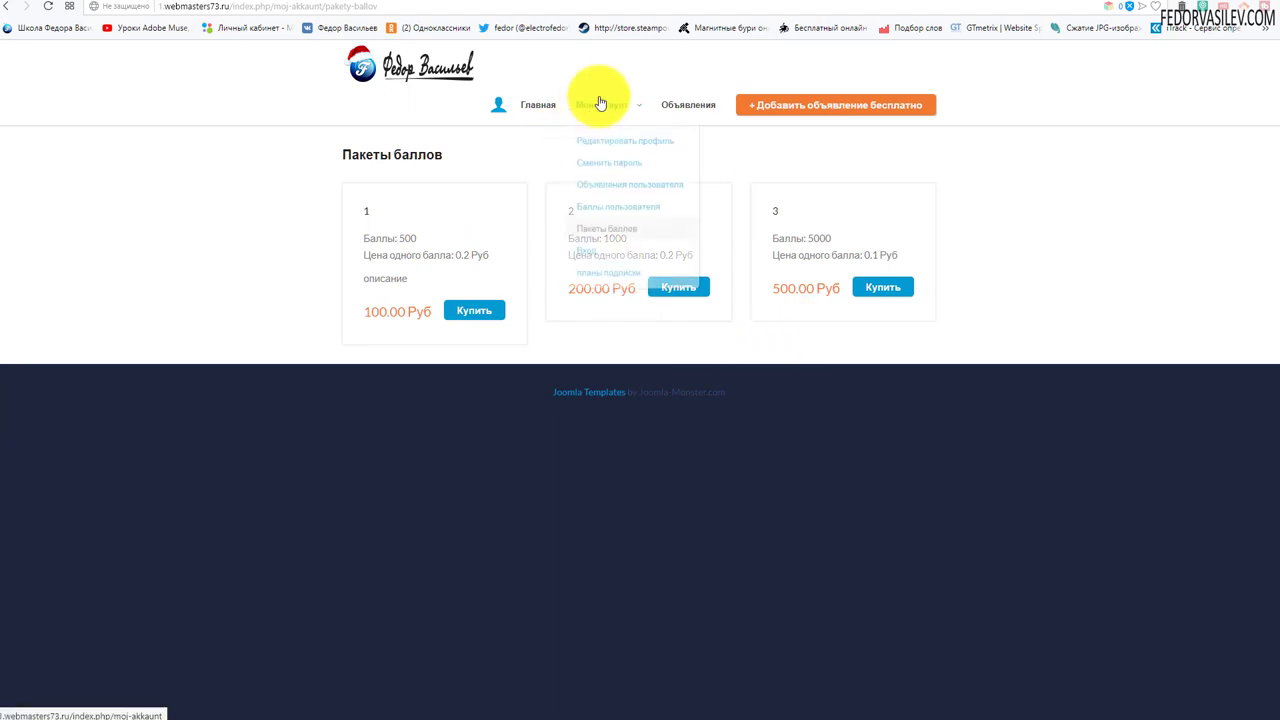
{"action": "left_click", "coordinate": [608, 265]}
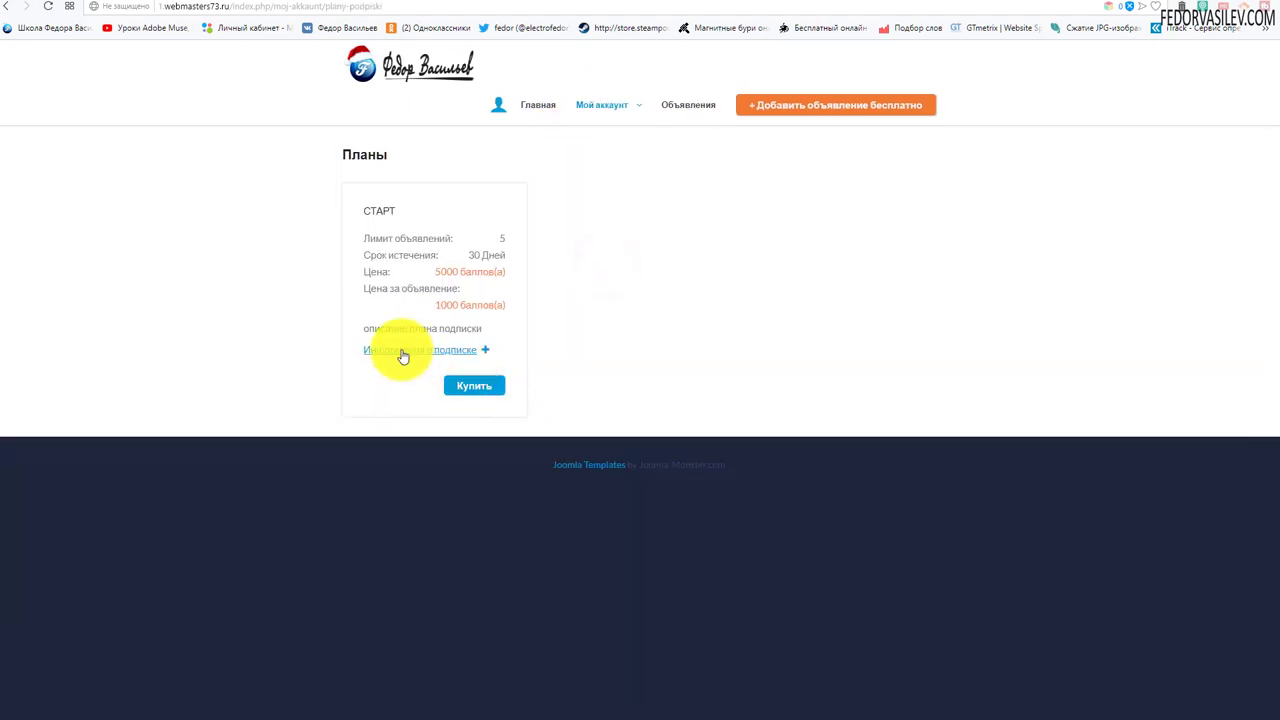
Examine the СТАРТ plan's expanded subscription information, including its limits, allowed features and promotions.
{"action": "left_click", "coordinate": [392, 354]}
{"action": "scroll", "coordinate": [212, 318], "scroll_direction": "down", "scroll_amount": 2}
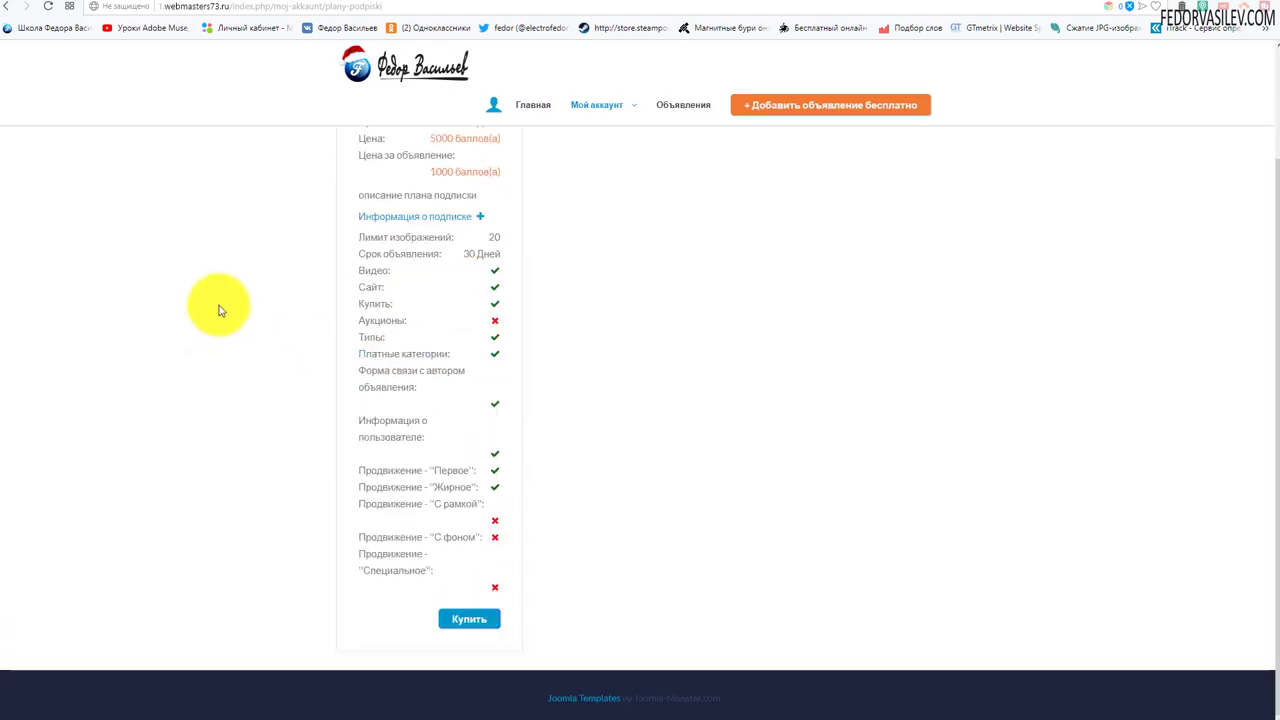
{"action": "scroll", "coordinate": [368, 366], "scroll_direction": "up", "scroll_amount": 2}
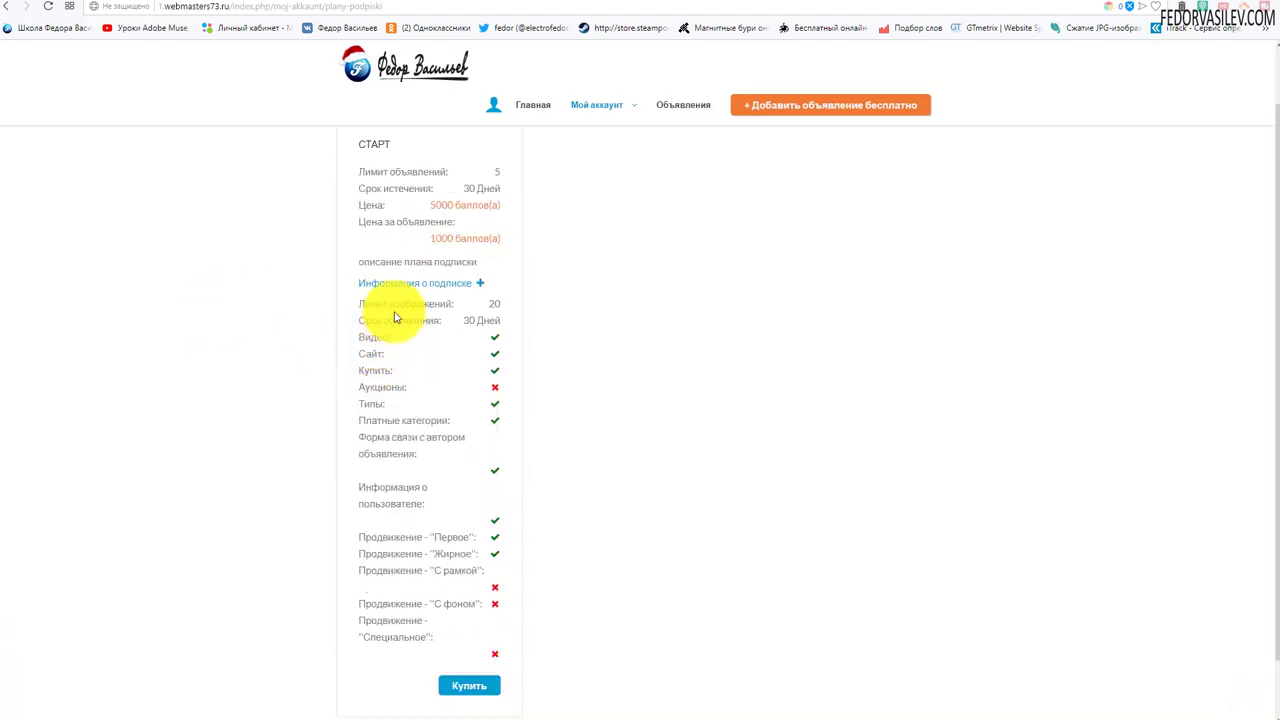
{"action": "left_click", "coordinate": [398, 286]}
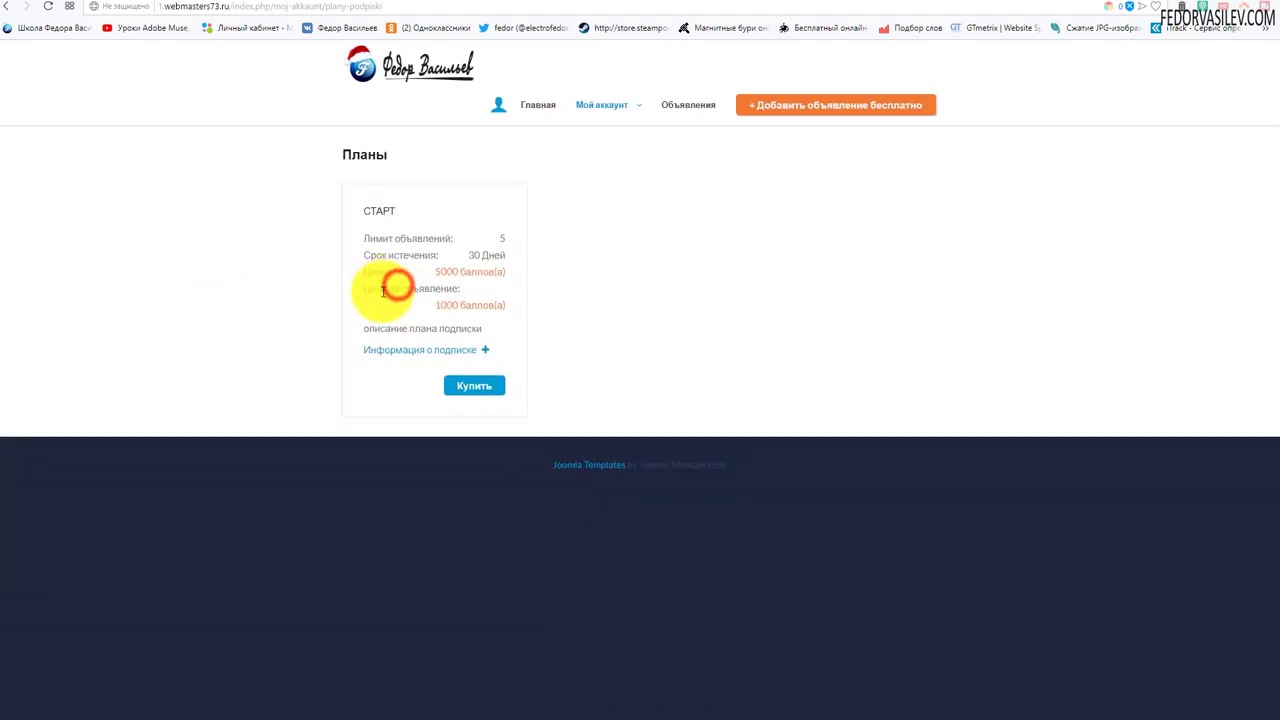
{"action": "left_click", "coordinate": [466, 352]}
{"action": "scroll", "coordinate": [394, 323], "scroll_direction": "down", "scroll_amount": 2}
{"action": "scroll", "coordinate": [378, 299], "scroll_direction": "up", "scroll_amount": 1}
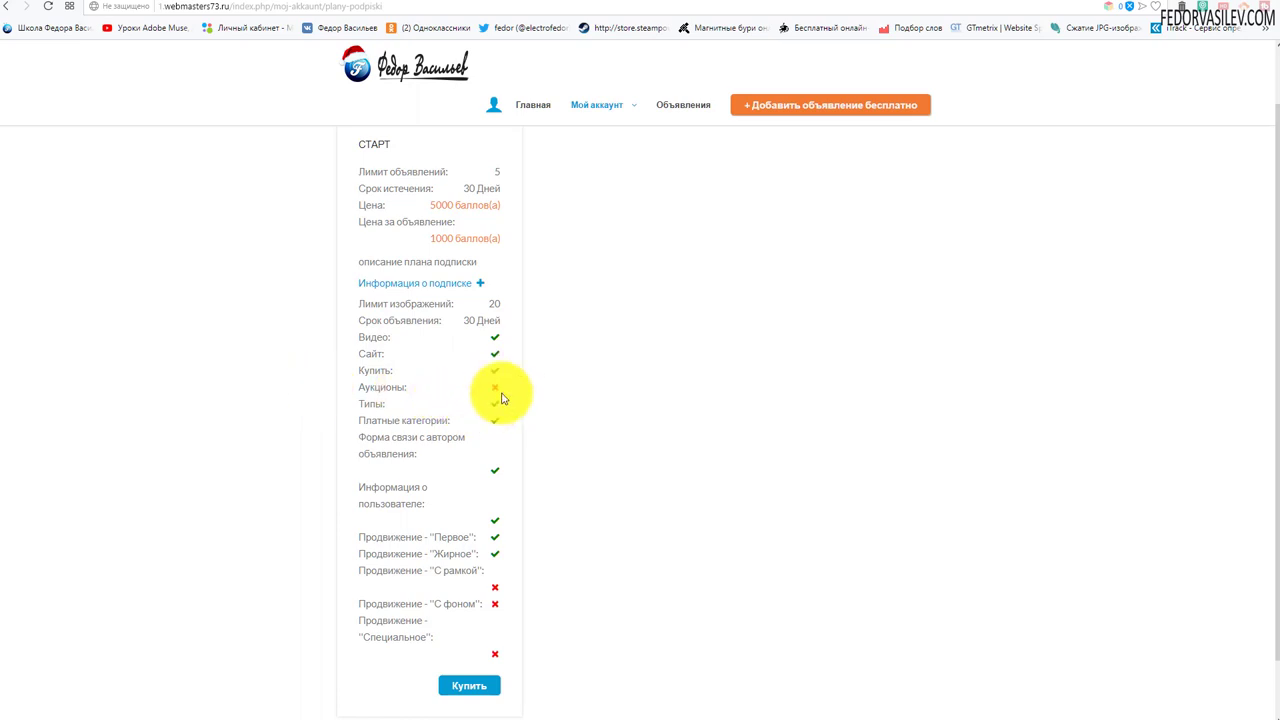
{"action": "scroll", "coordinate": [503, 398], "scroll_direction": "down", "scroll_amount": 1}
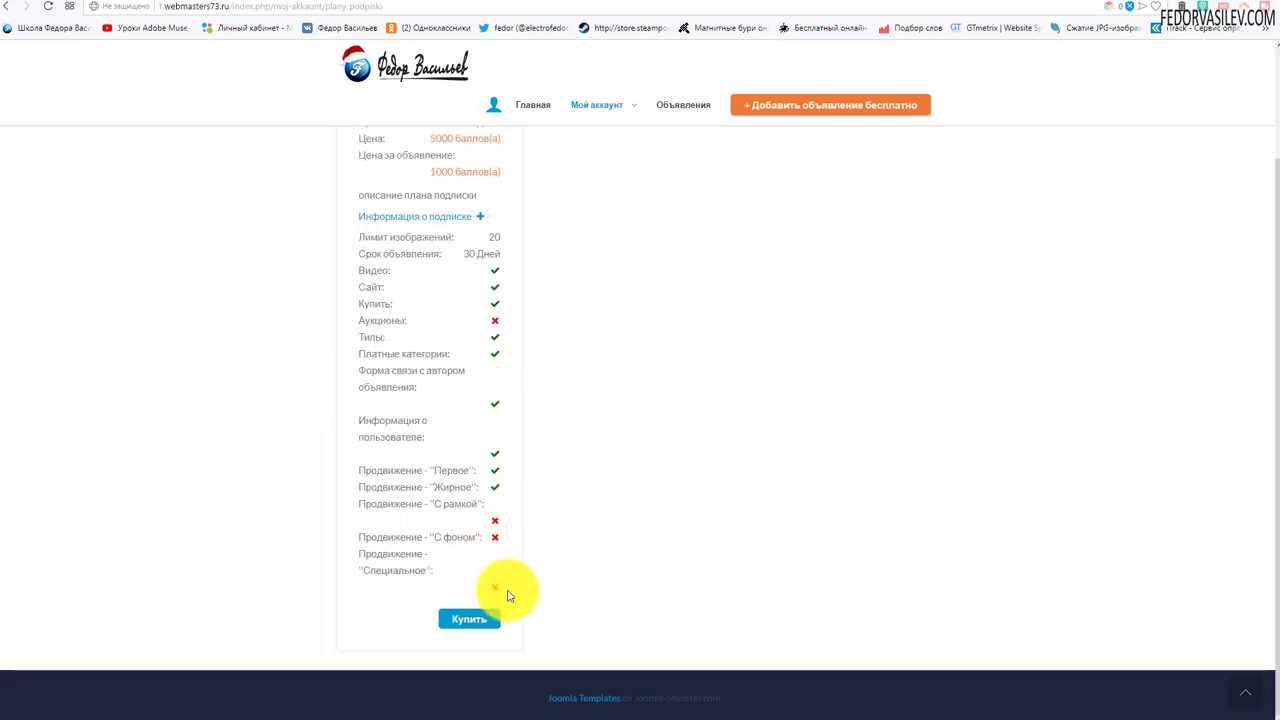
{"action": "scroll", "coordinate": [443, 434], "scroll_direction": "up", "scroll_amount": 2}
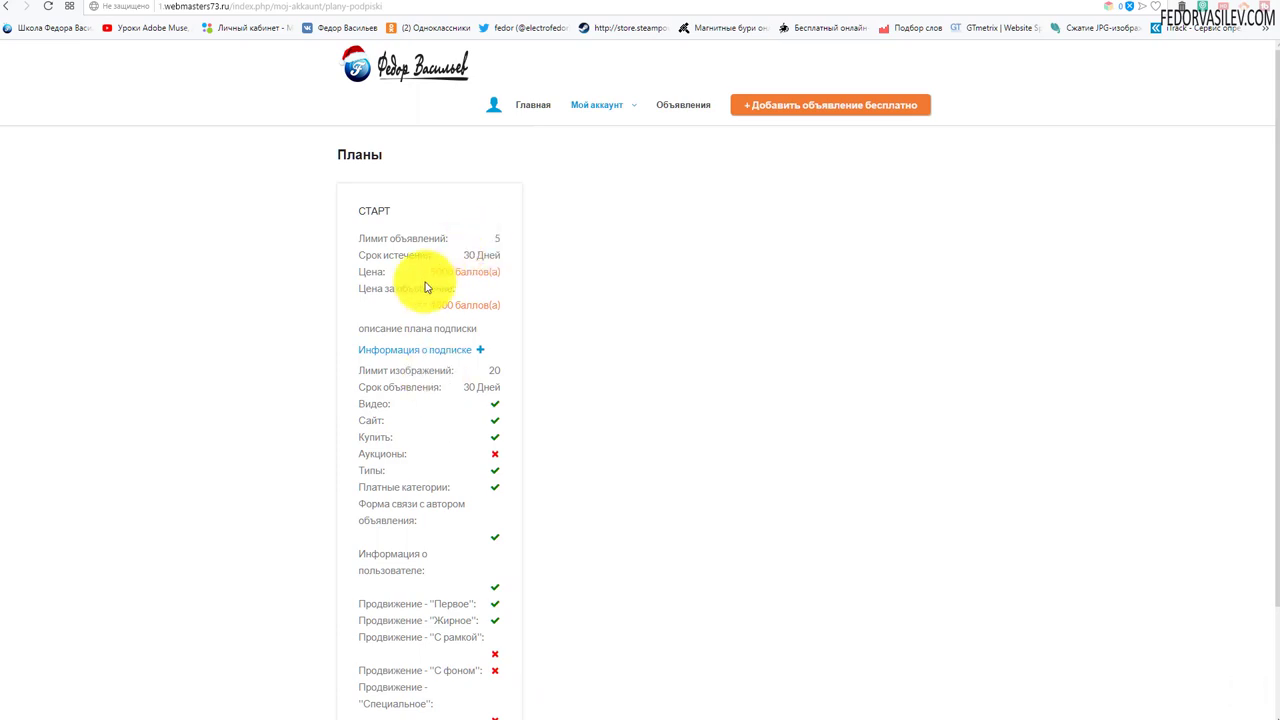
{"action": "scroll", "coordinate": [455, 280], "scroll_direction": "down", "scroll_amount": 2}
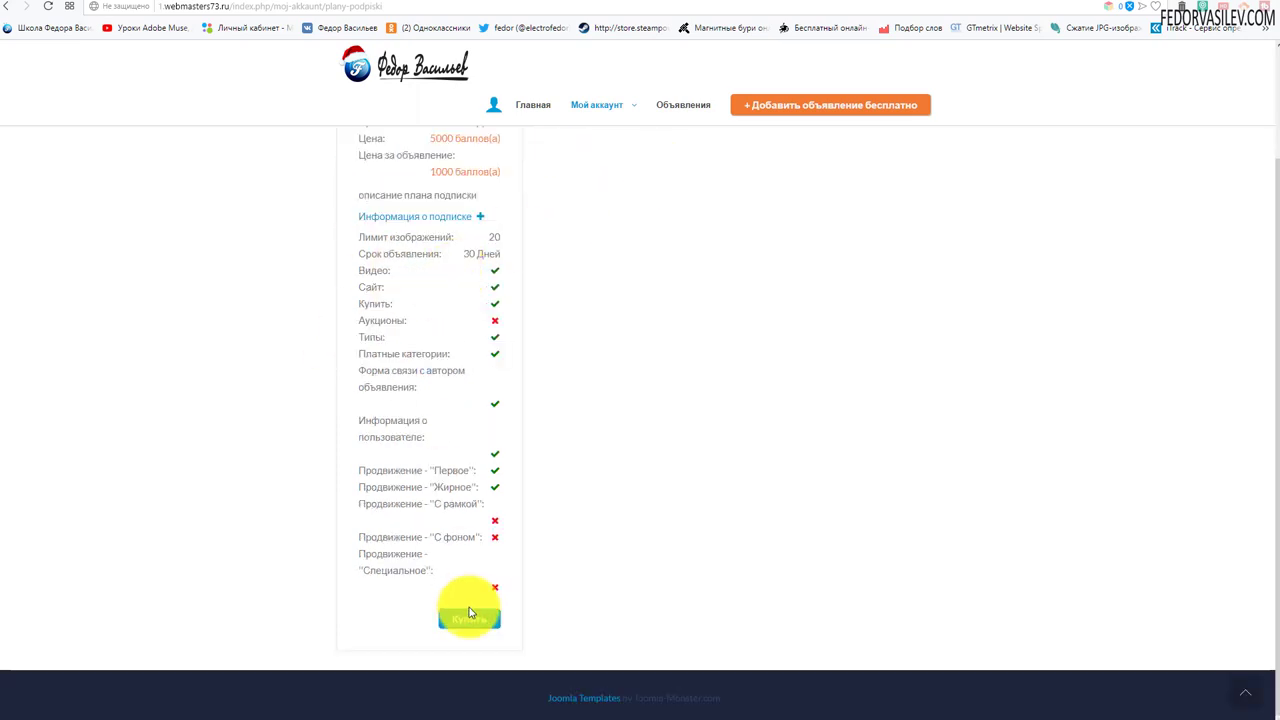
{"action": "scroll", "coordinate": [377, 326], "scroll_direction": "up", "scroll_amount": 2}
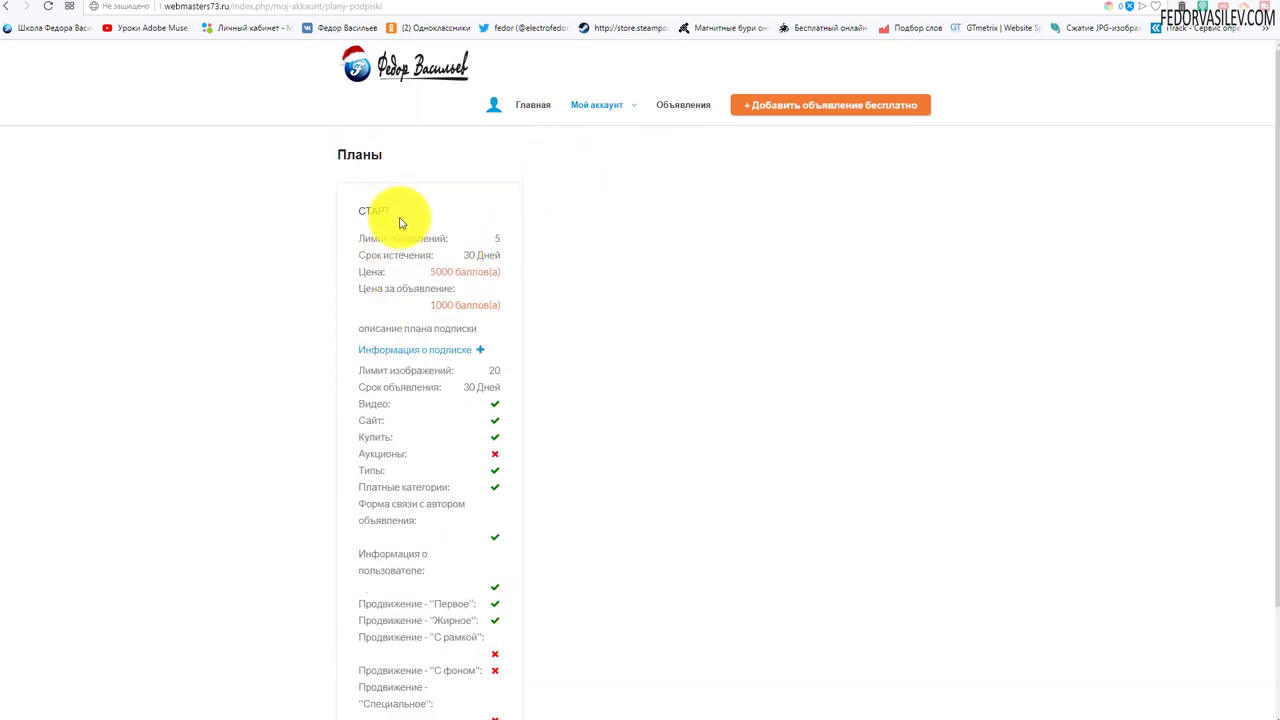
{"action": "scroll", "coordinate": [400, 215], "scroll_direction": "down", "scroll_amount": 2}
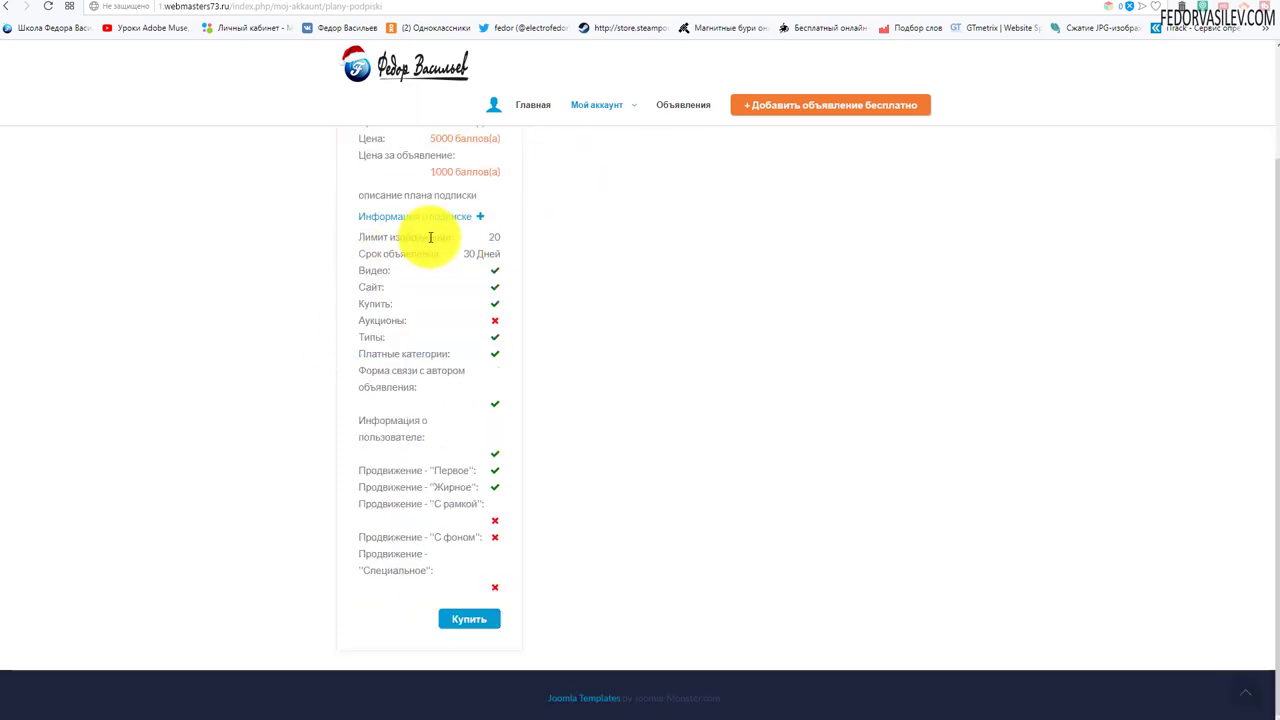
Try the СТАРТ plan's checkout by accepting both agreements, check the available points, and proceed to buying points.
{"action": "left_click", "coordinate": [463, 622]}
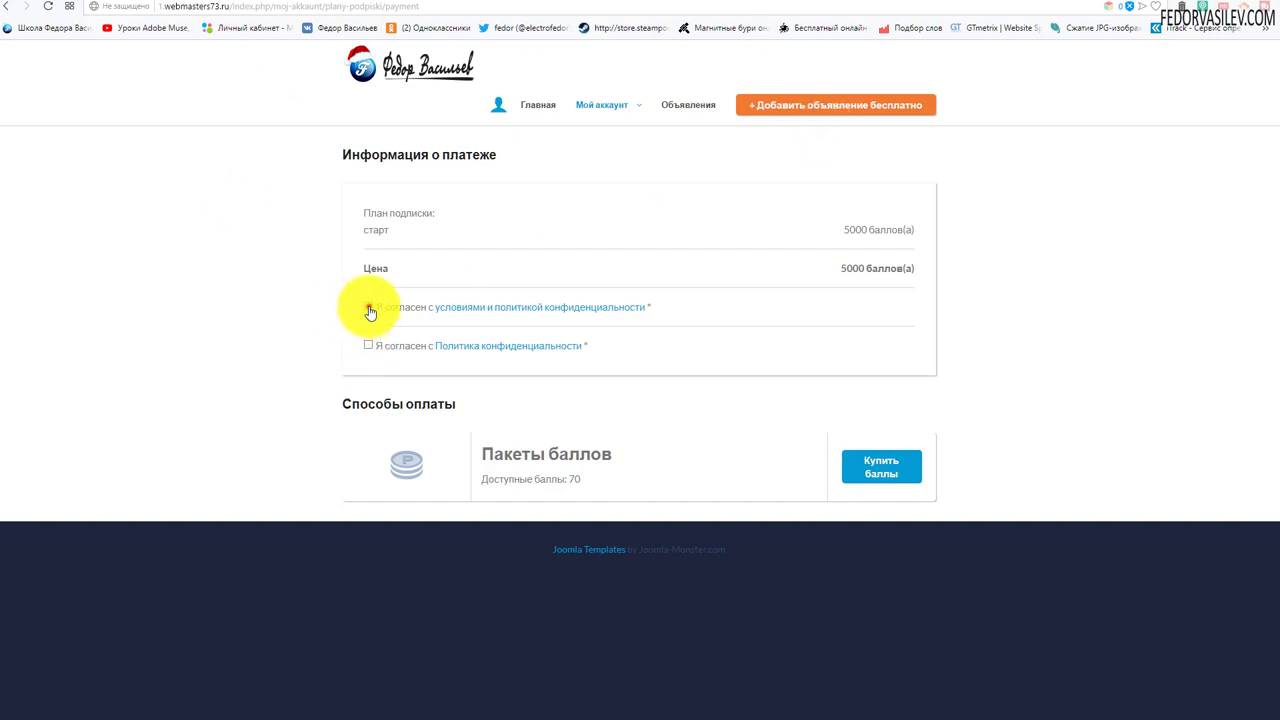
{"action": "left_click", "coordinate": [367, 345]}
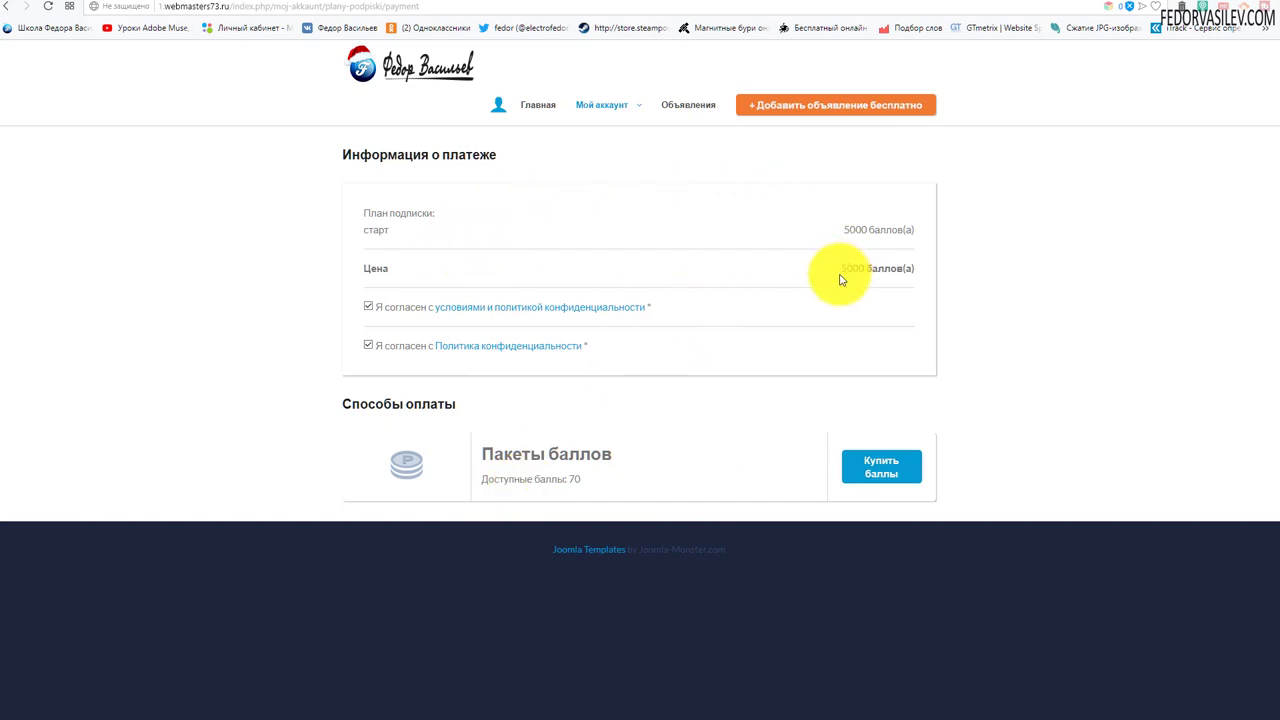
{"action": "mouse_move", "coordinate": [622, 110]}
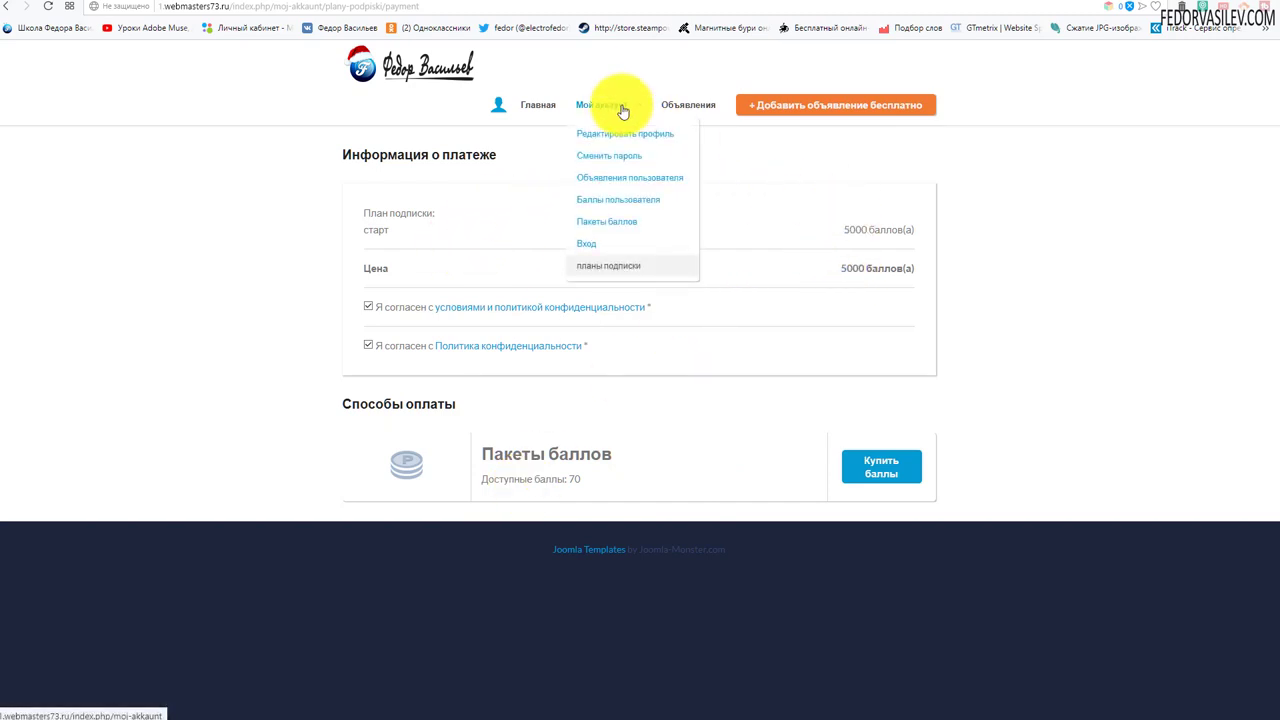
{"action": "left_click_drag", "start_coordinate": [590, 480], "coordinate": [506, 480]}
{"action": "left_click", "coordinate": [880, 466]}
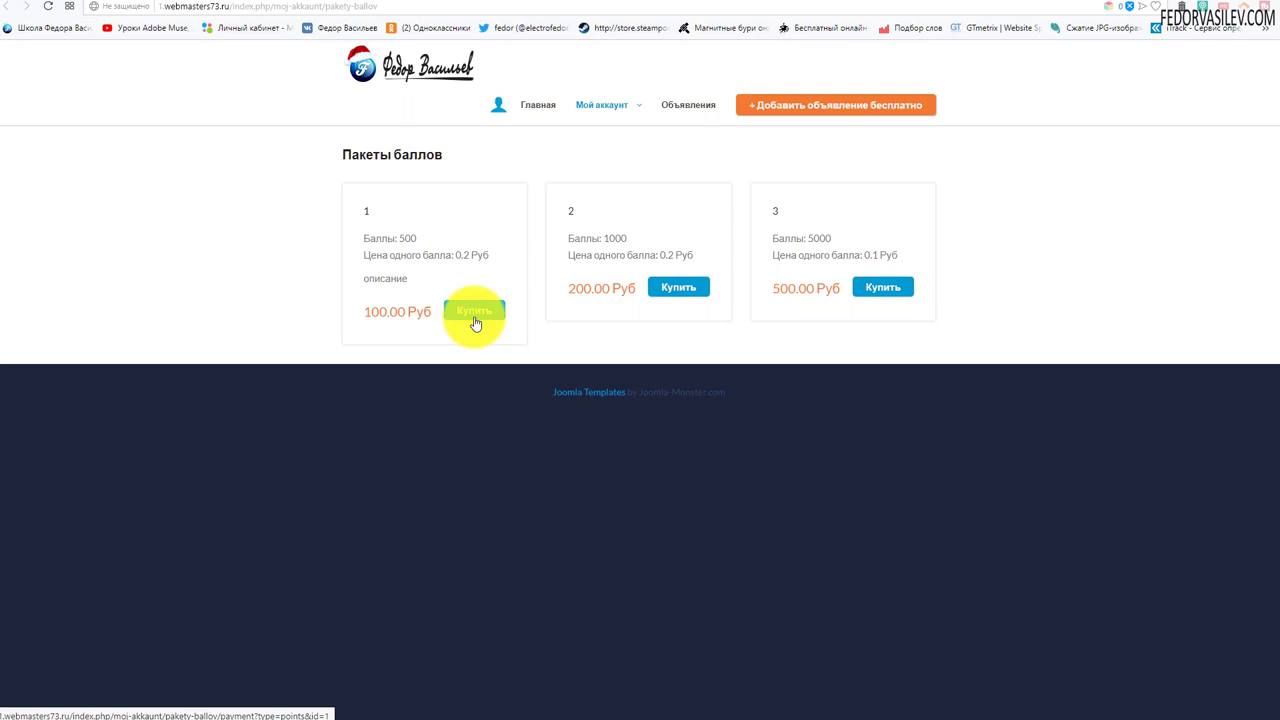
Return to the subscription plans page and review the СТАРТ plan's detailed subscription information again.
{"action": "mouse_move", "coordinate": [597, 106]}
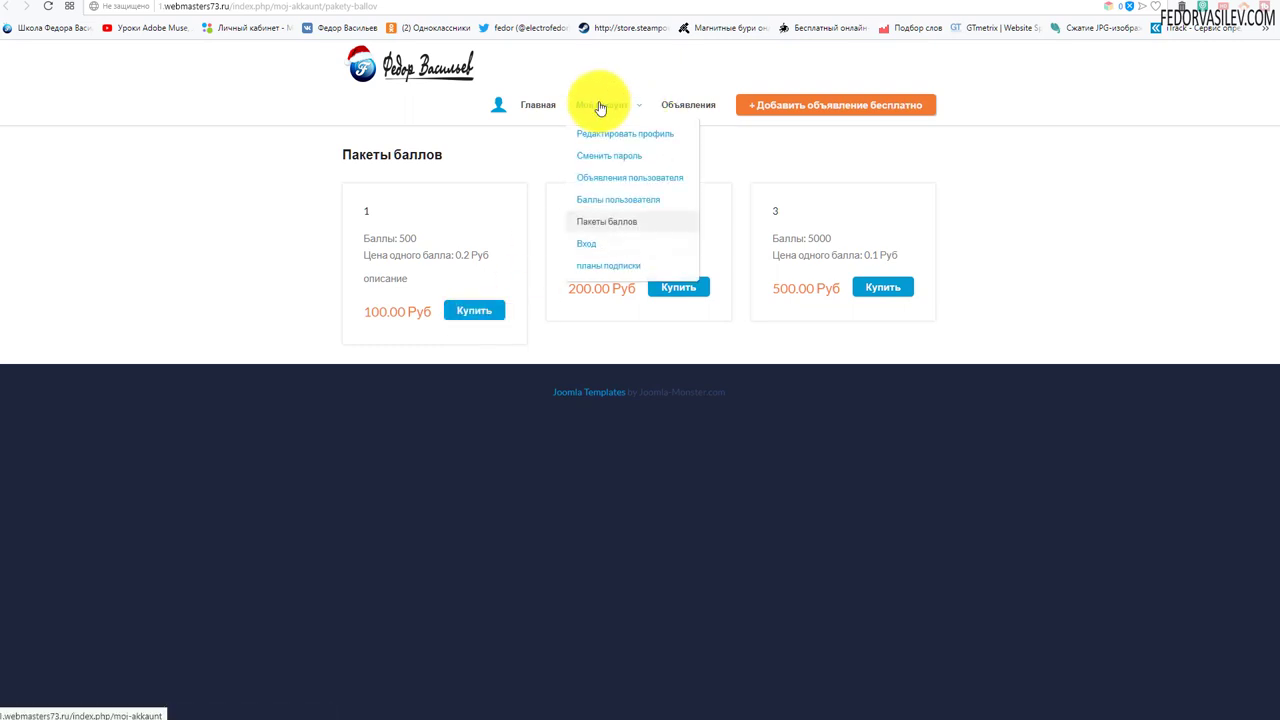
{"action": "left_click", "coordinate": [605, 266]}
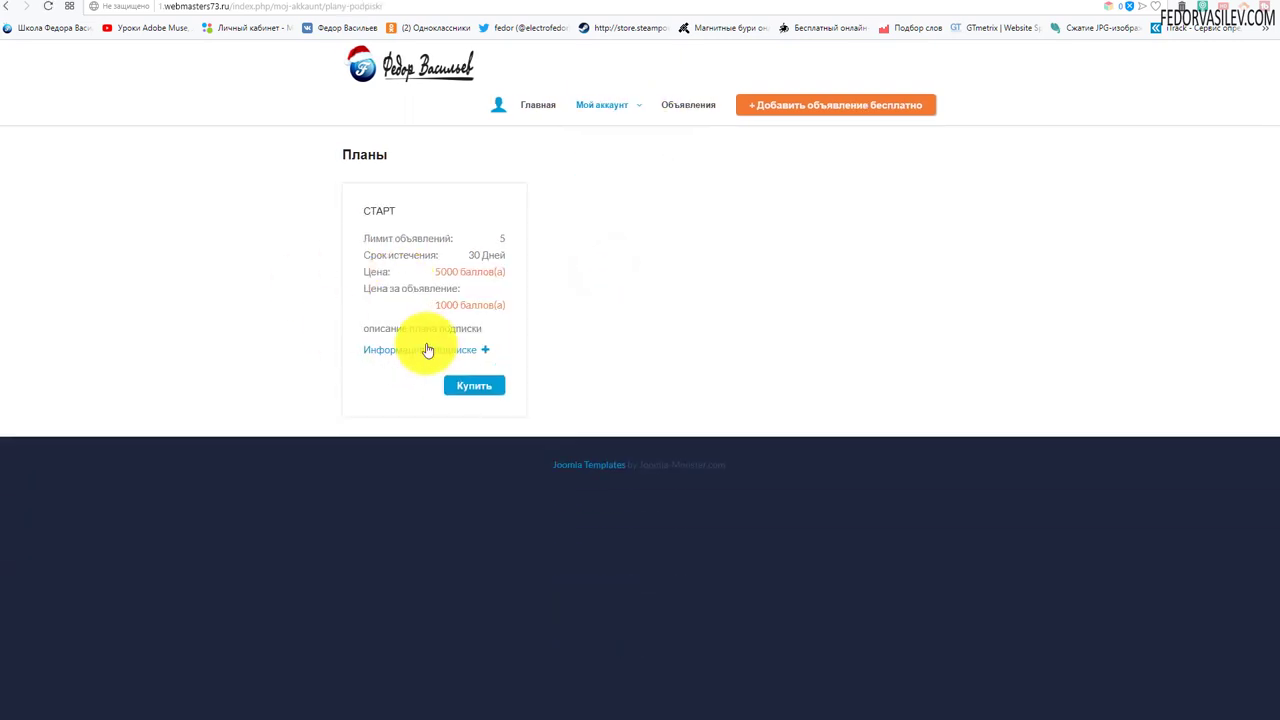
{"action": "left_click", "coordinate": [426, 350]}
{"action": "scroll", "coordinate": [409, 183], "scroll_direction": "down", "scroll_amount": 2}
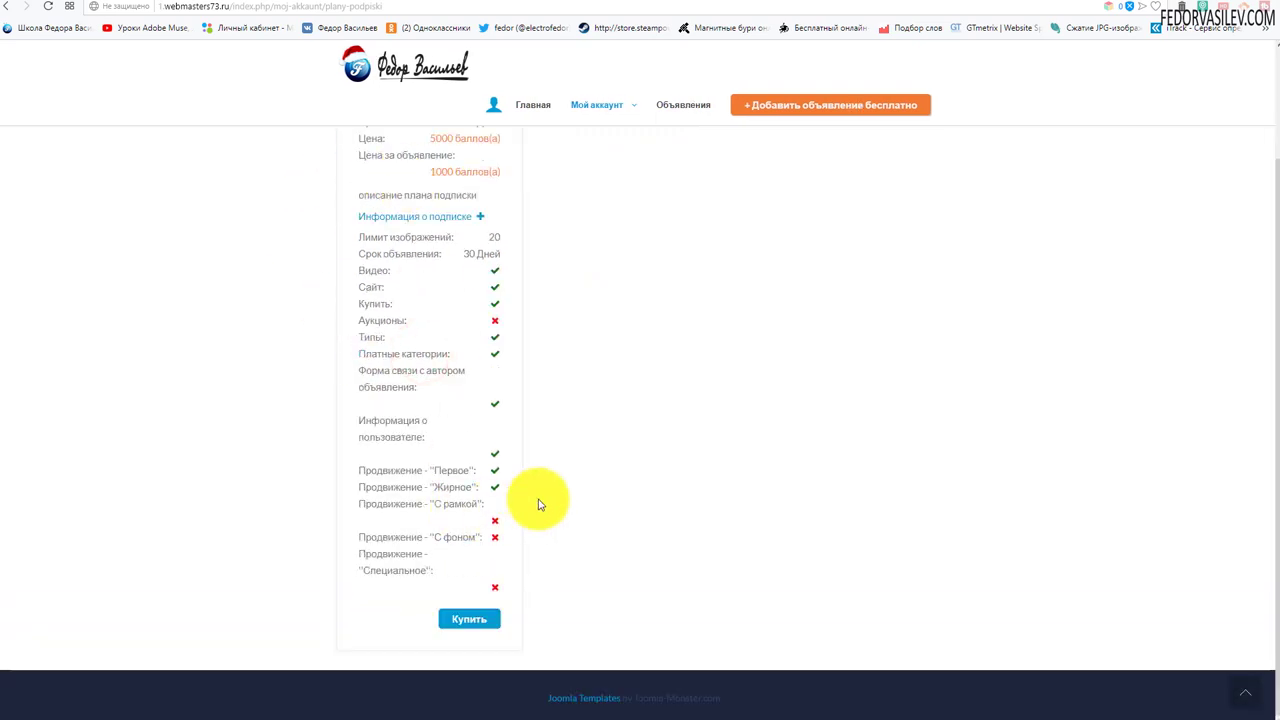
In the site administration, choose the DJ Classifieds type "Планы подписок пользователя" for the "Планы пользователя" menu item.
{"action": "scroll", "coordinate": [623, 449], "scroll_direction": "up", "scroll_amount": 2}
{"action": "scroll", "coordinate": [620, 446], "scroll_direction": "down", "scroll_amount": 2}
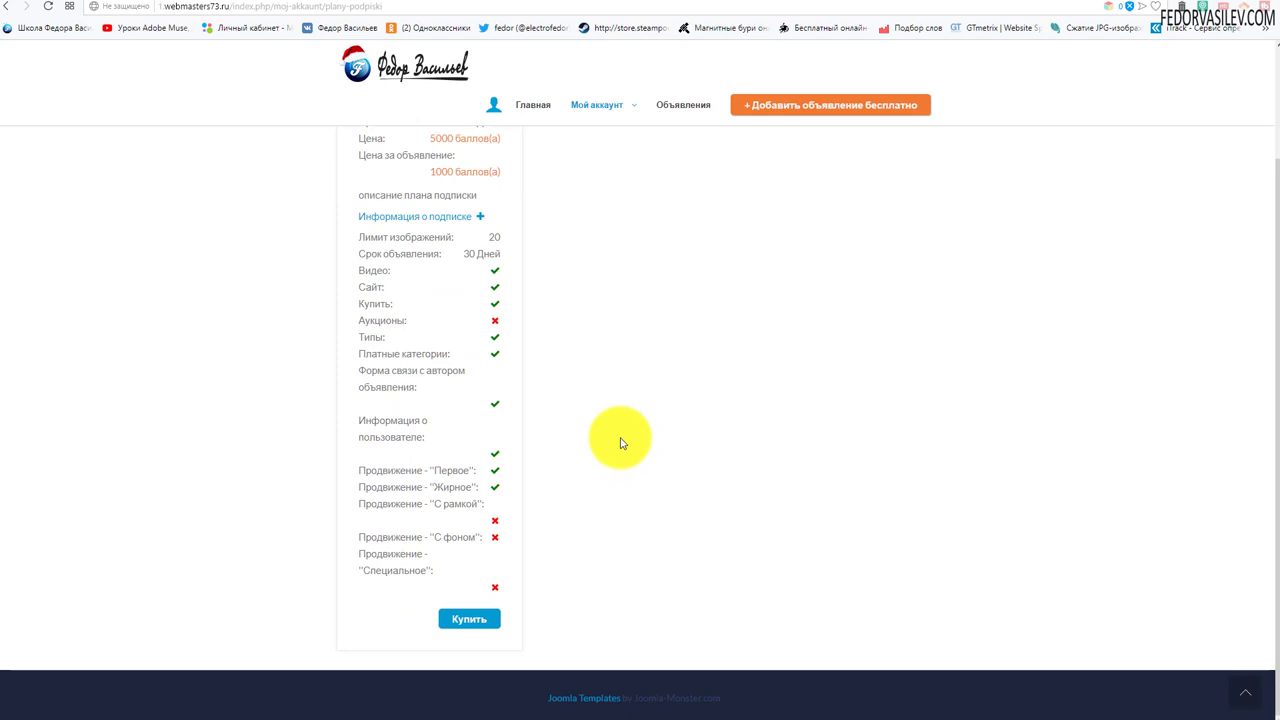
{"action": "key", "text": "ctrl+Tab"}
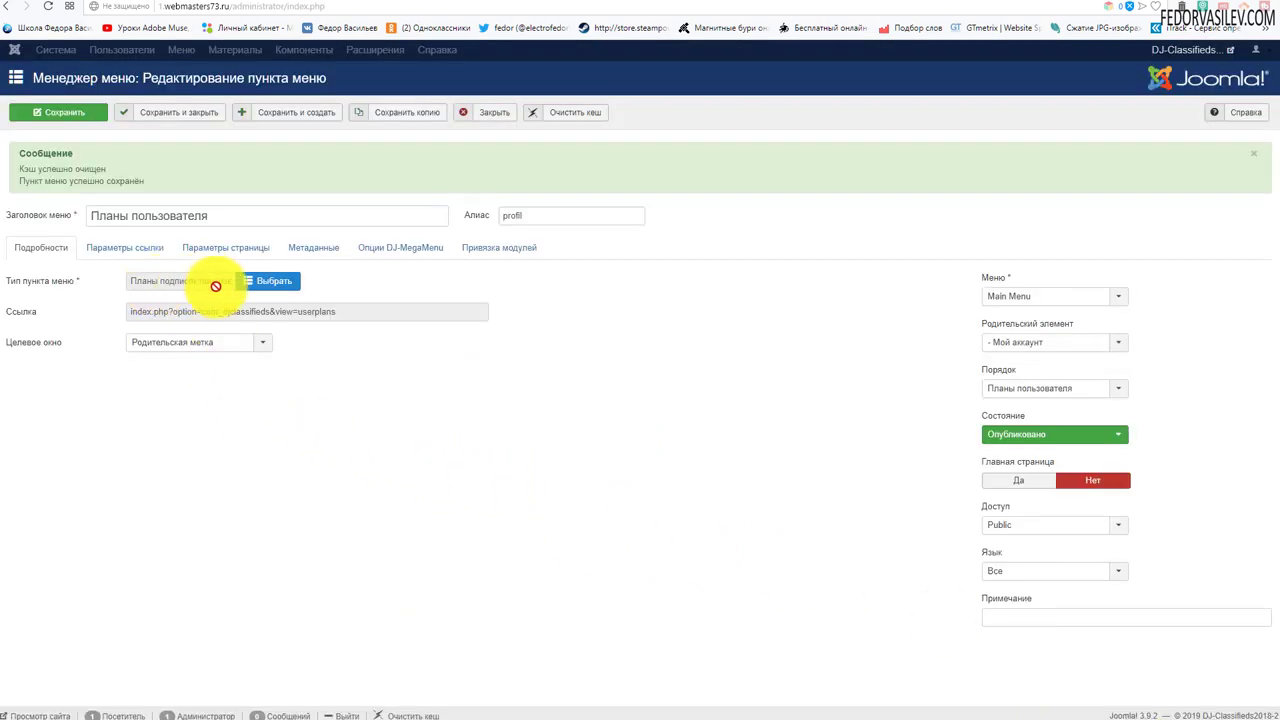
{"action": "left_click", "coordinate": [268, 281]}
{"action": "left_click", "coordinate": [165, 127]}
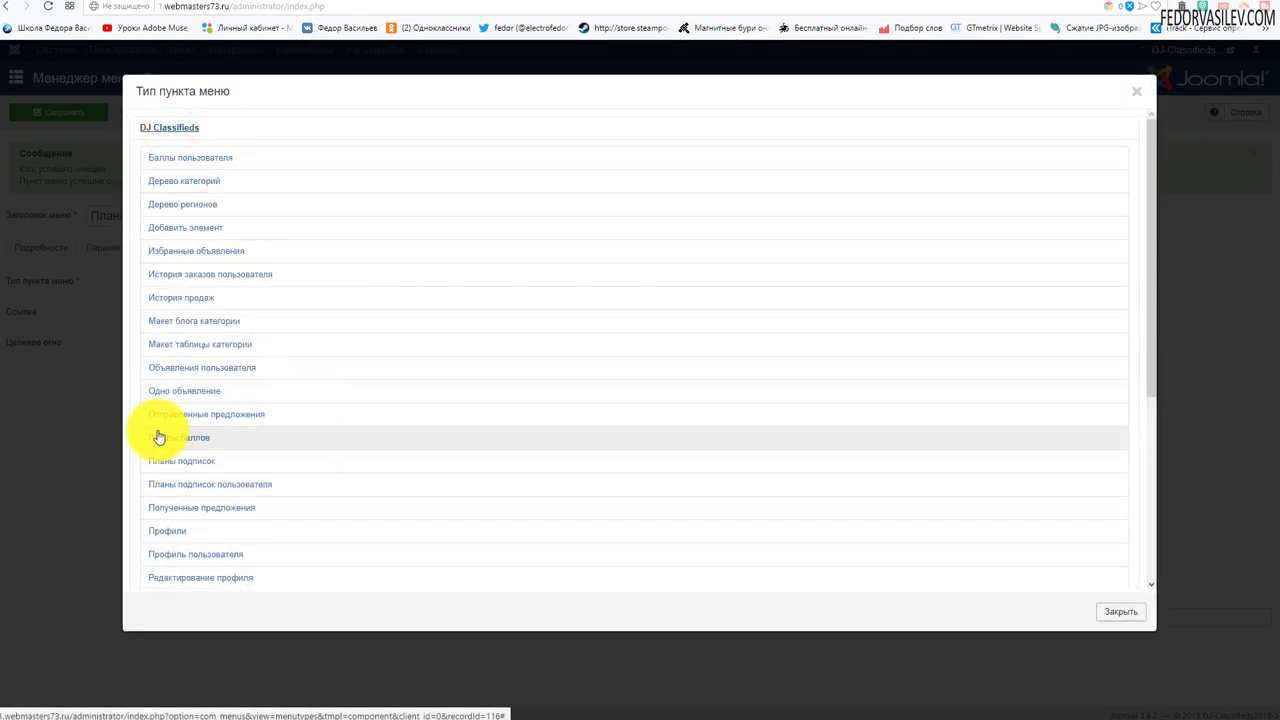
{"action": "left_click", "coordinate": [200, 486]}
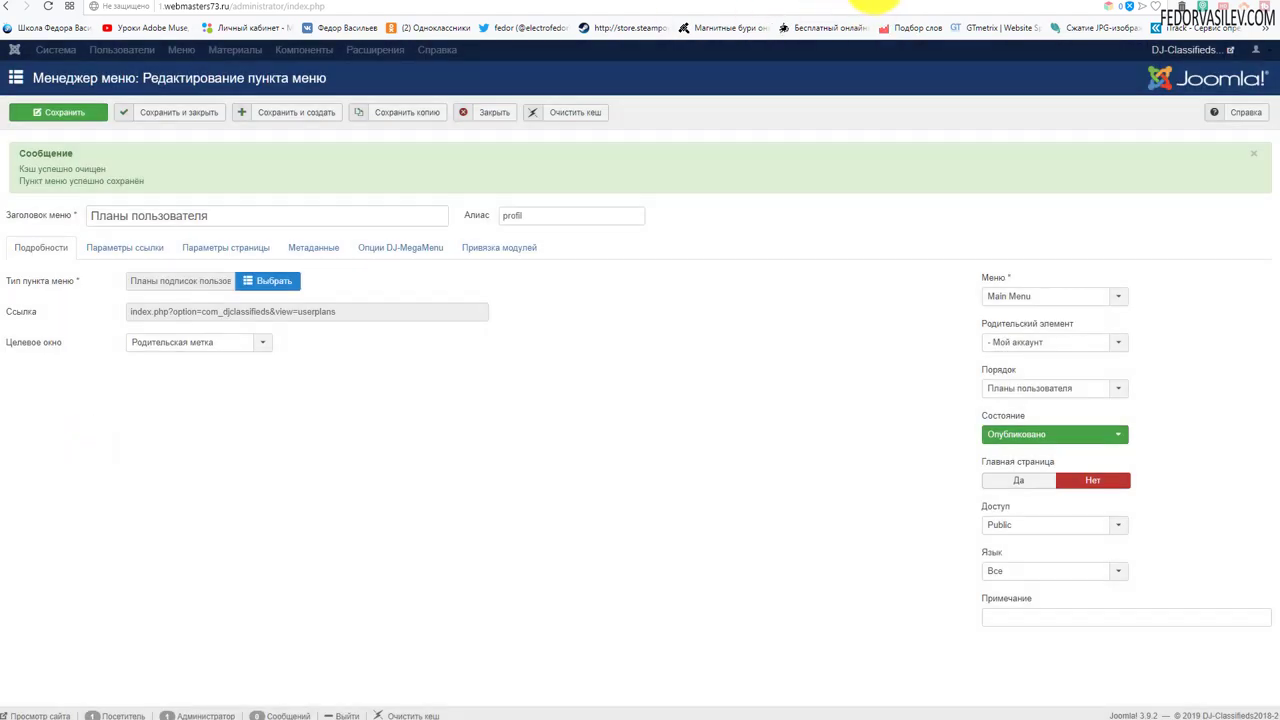
On the site, view the account's "Планы пользователя" page, follow its link to the subscription plans, and expand the СТАРТ plan's information.
{"action": "left_click", "coordinate": [870, 5]}
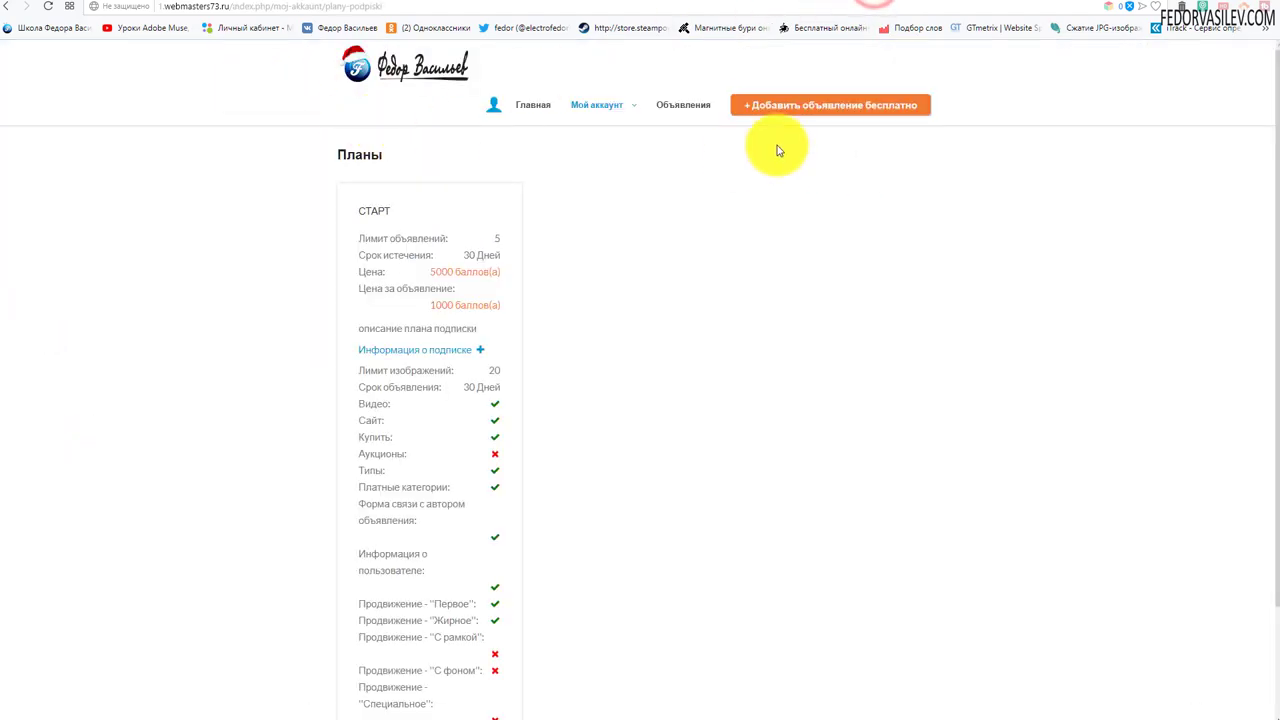
{"action": "mouse_move", "coordinate": [585, 105]}
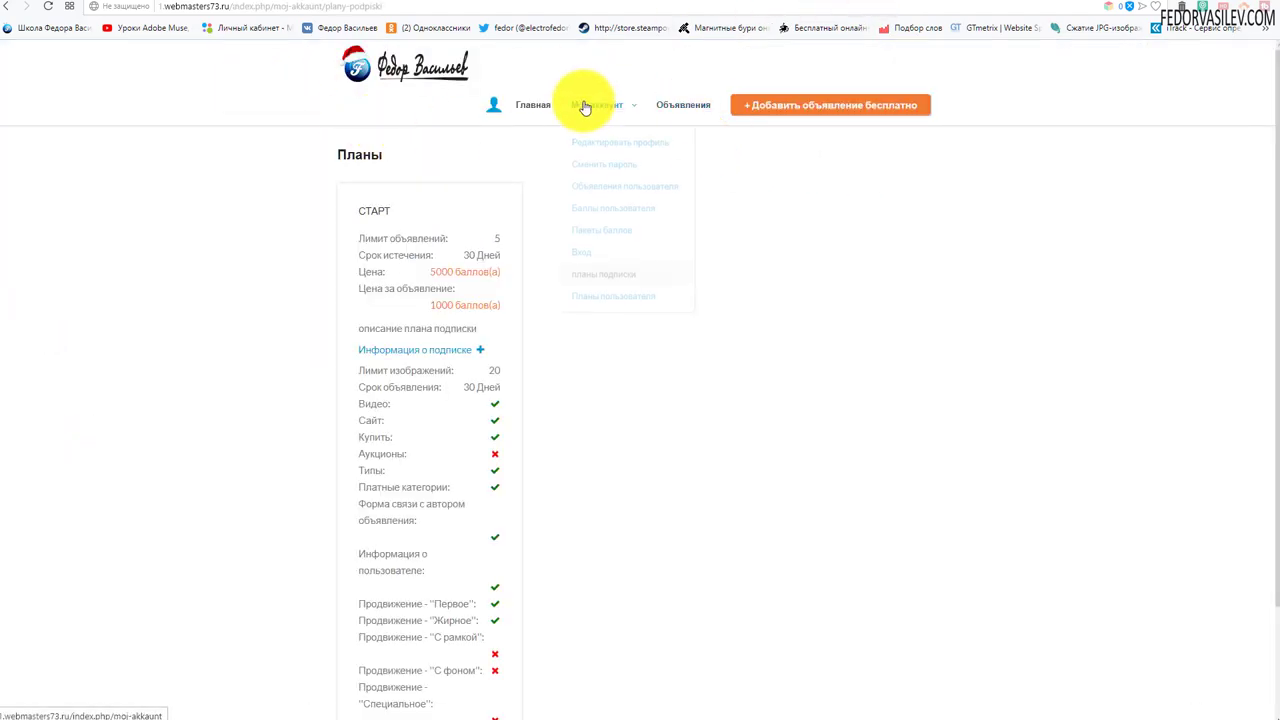
{"action": "left_click", "coordinate": [592, 289]}
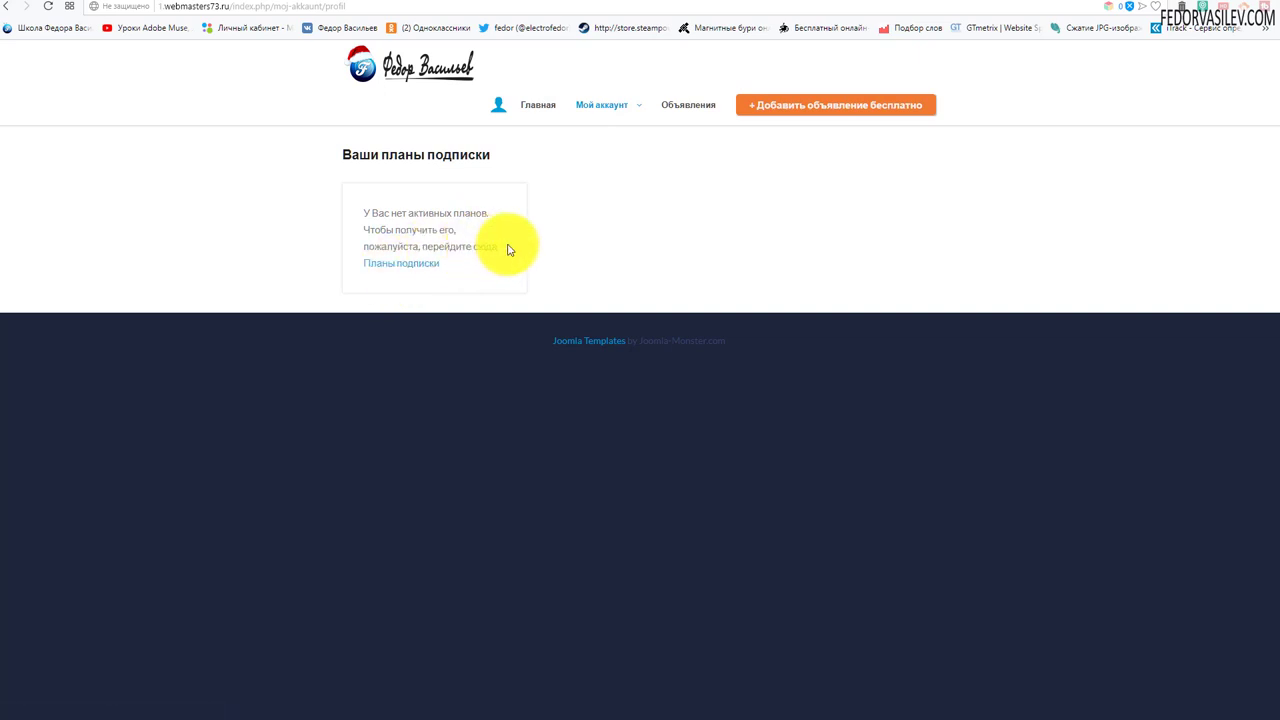
{"action": "left_click", "coordinate": [400, 263]}
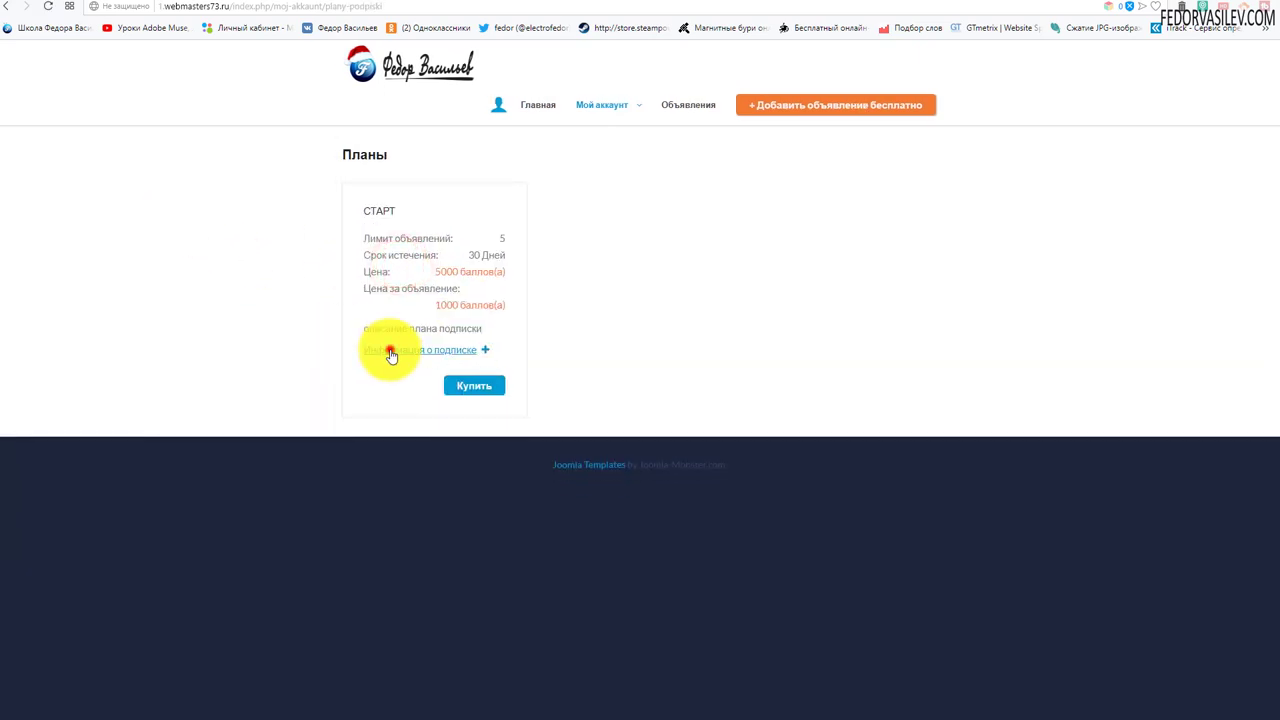
{"action": "left_click", "coordinate": [386, 349]}
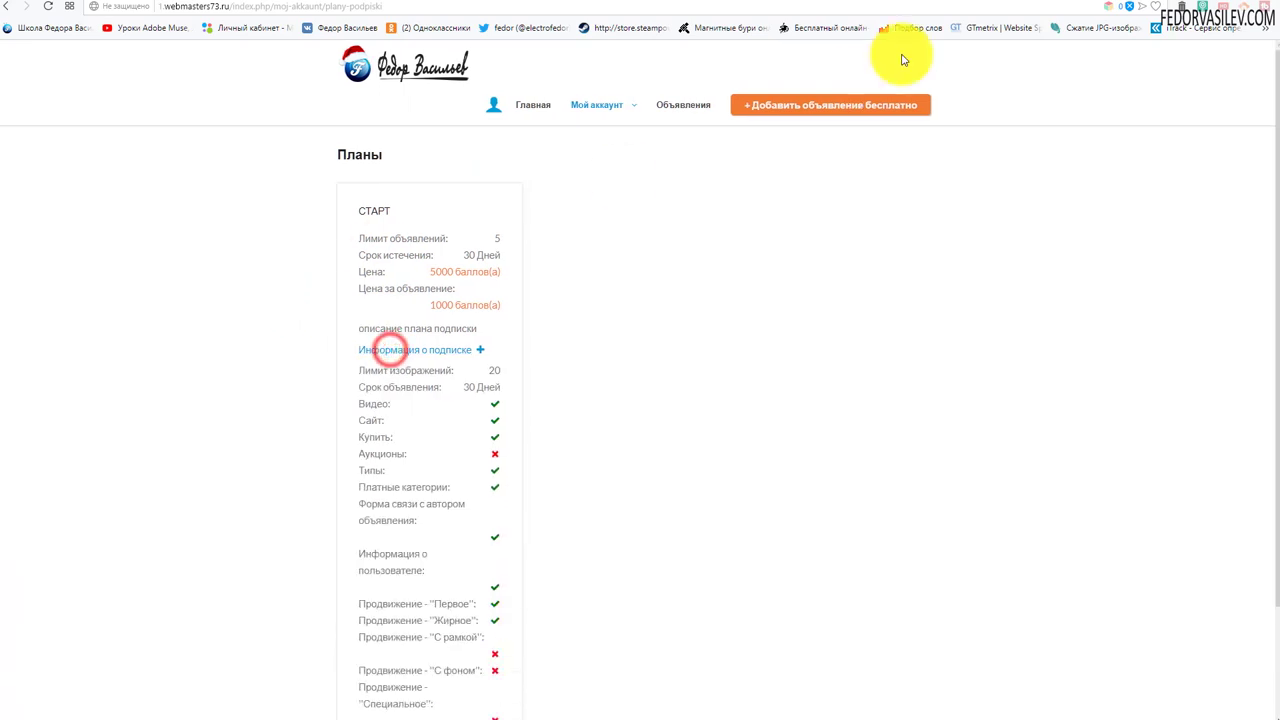
Close the "Планы пользователя" menu item in the administration and open the DJ-Classifieds control panel.
{"action": "left_click", "coordinate": [828, 4]}
{"action": "left_click", "coordinate": [477, 113]}
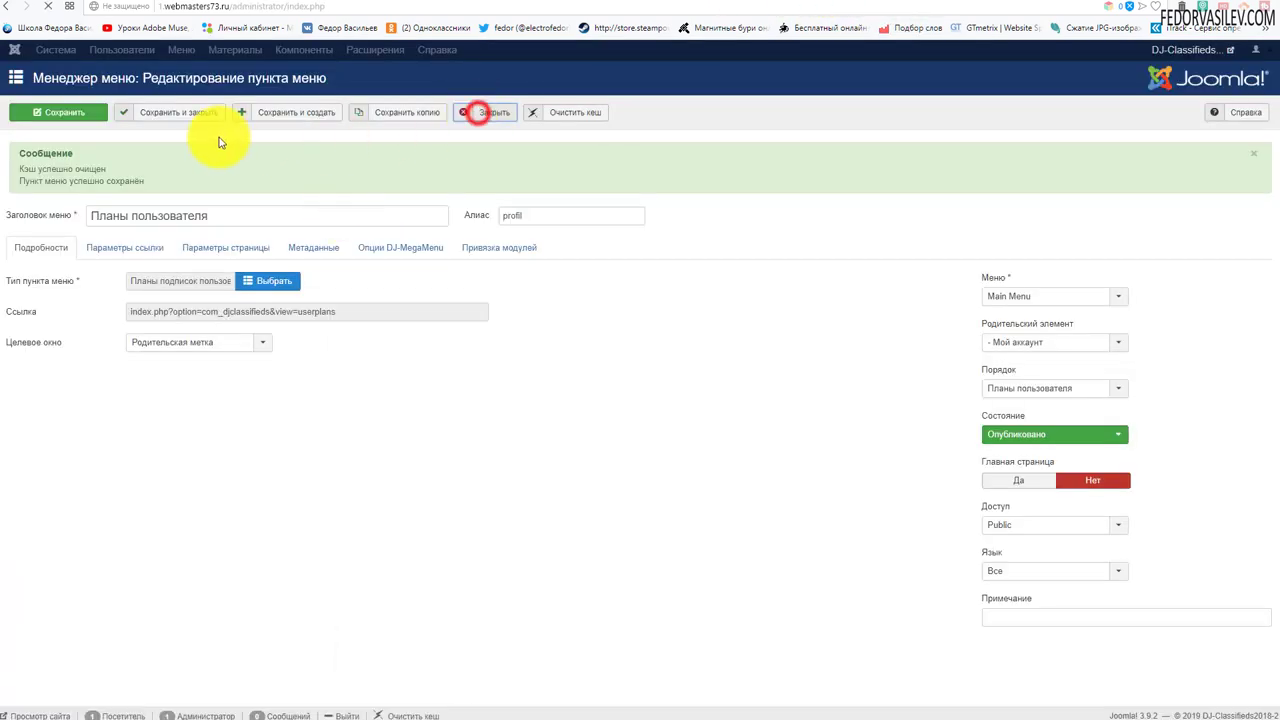
{"action": "left_click", "coordinate": [263, 50]}
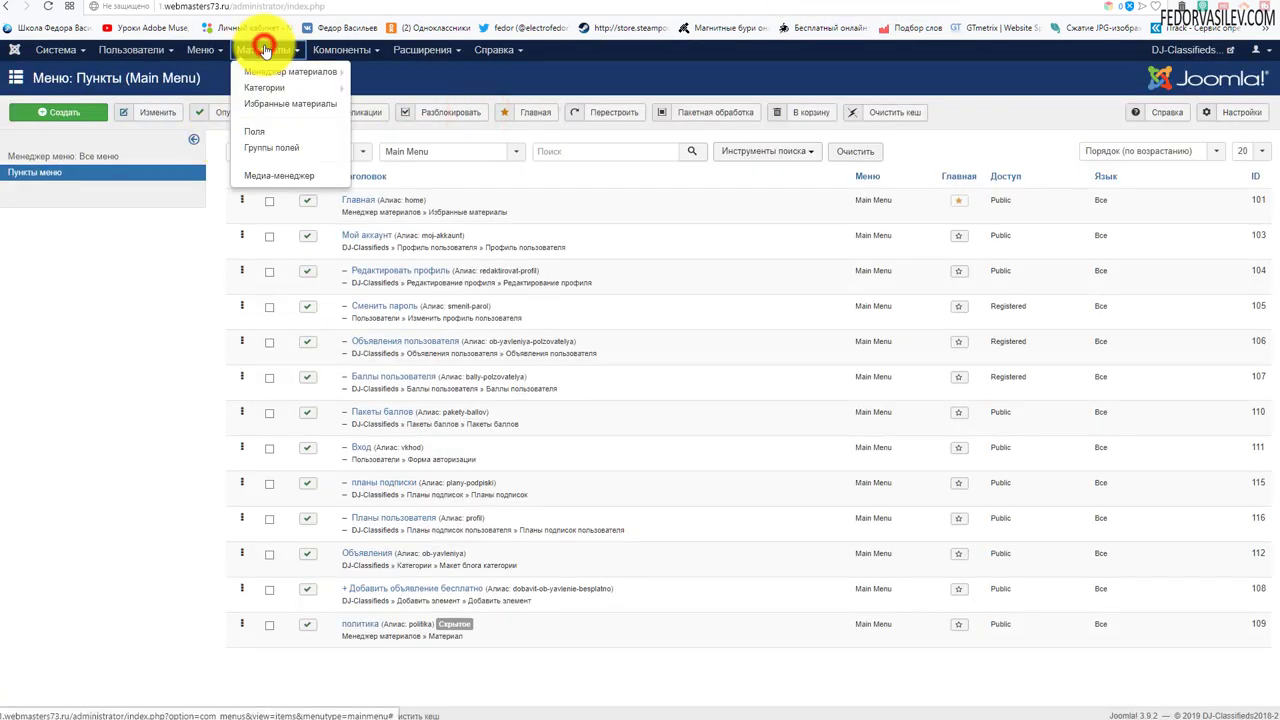
{"action": "left_click", "coordinate": [345, 50]}
{"action": "left_click", "coordinate": [360, 62]}
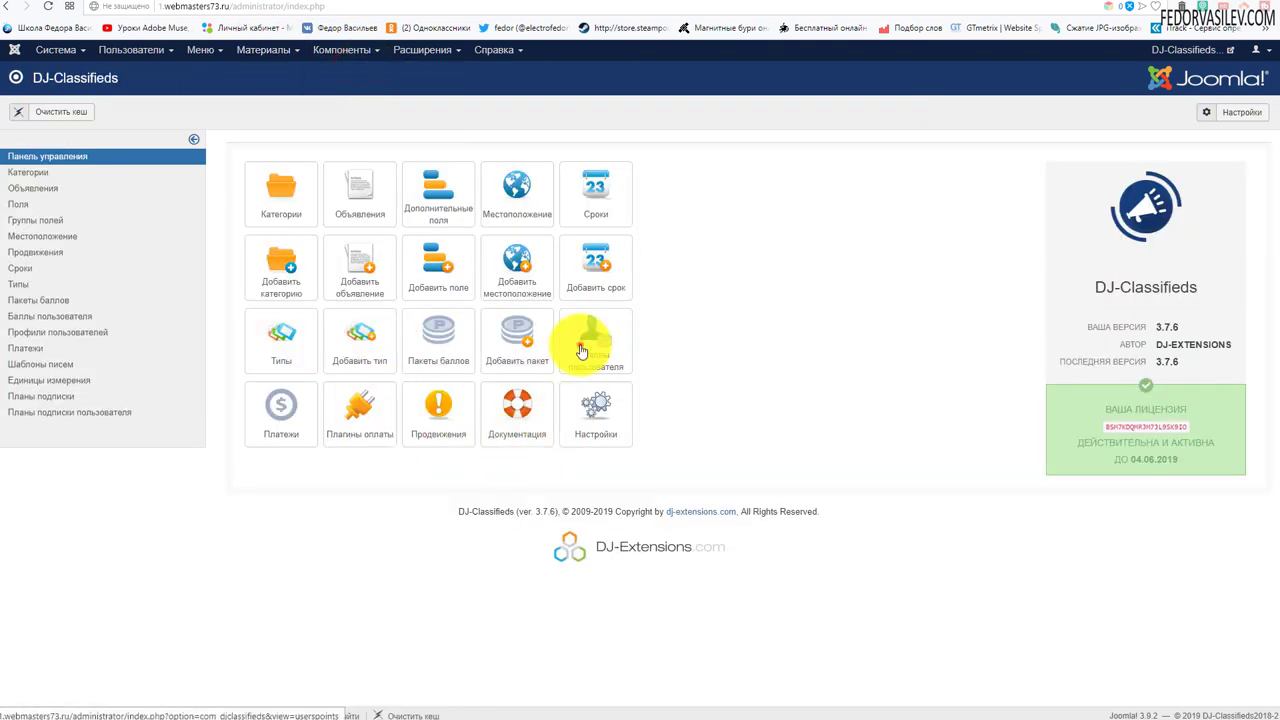
Create a user points entry granting 20000 points to the test user, and save and close it.
{"action": "left_click", "coordinate": [590, 340]}
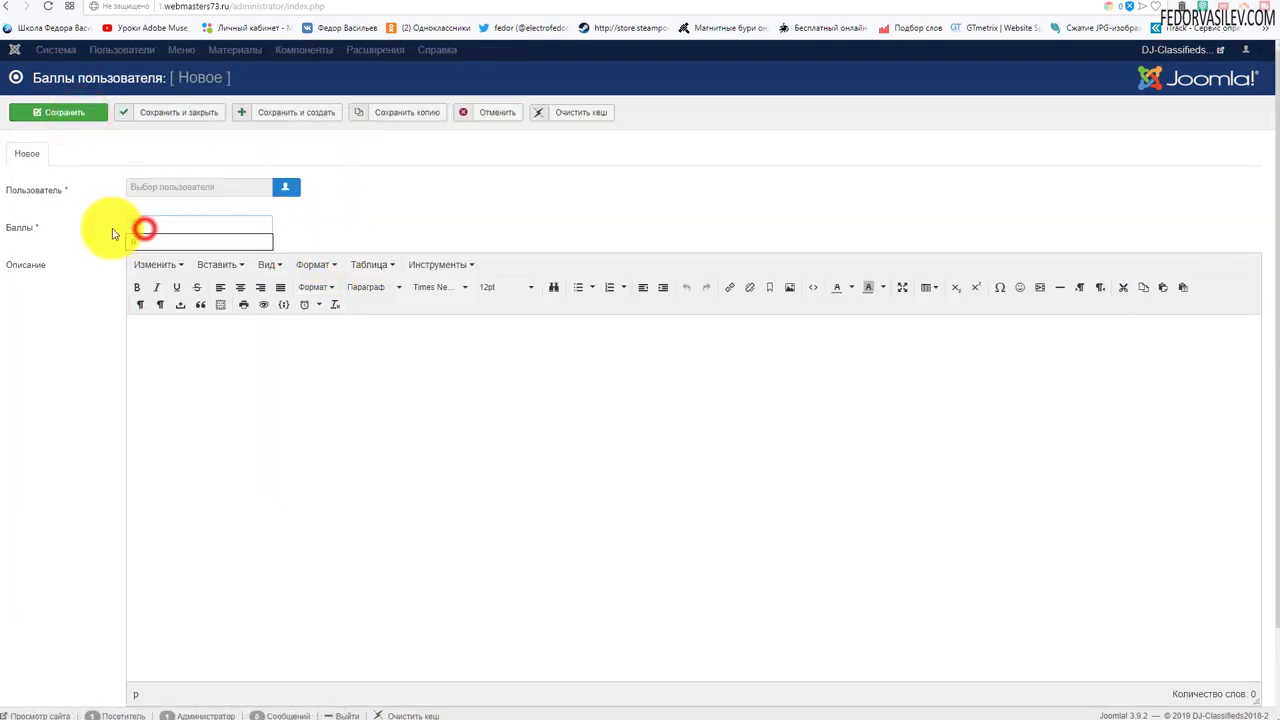
{"action": "type", "text": "0000"}
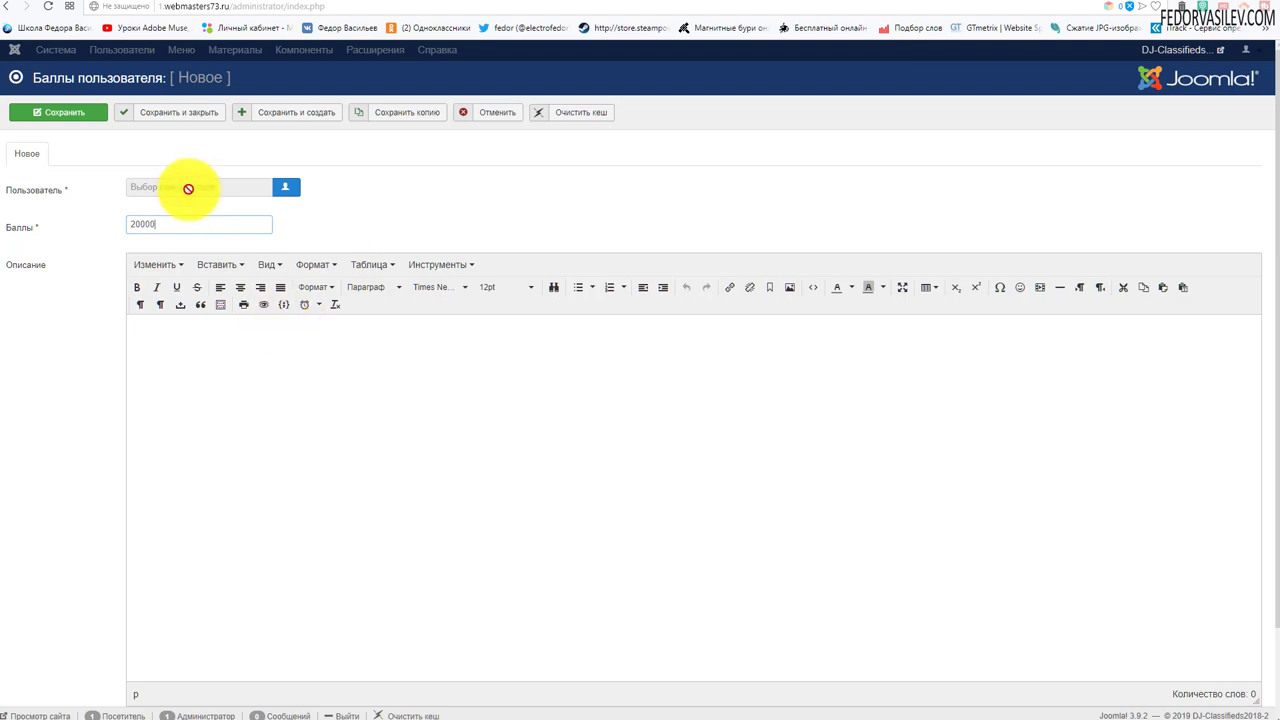
{"action": "left_click", "coordinate": [285, 187]}
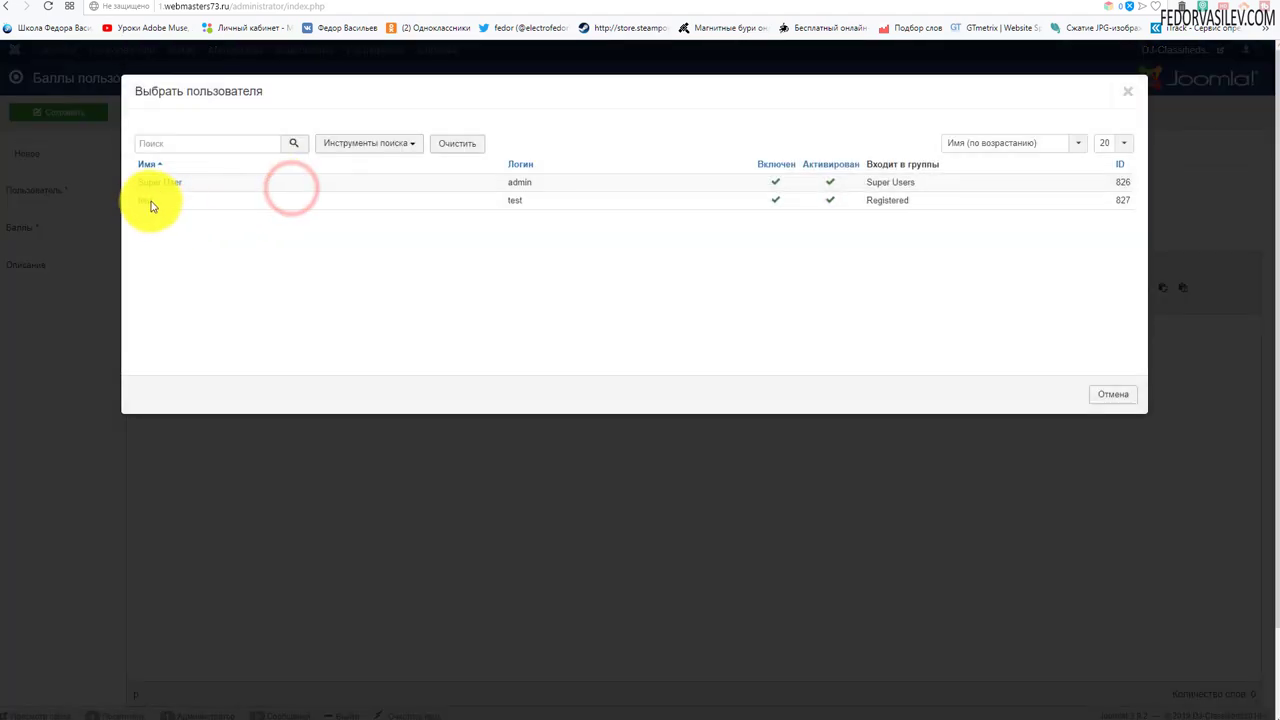
{"action": "left_click", "coordinate": [144, 201]}
{"action": "left_click", "coordinate": [163, 112]}
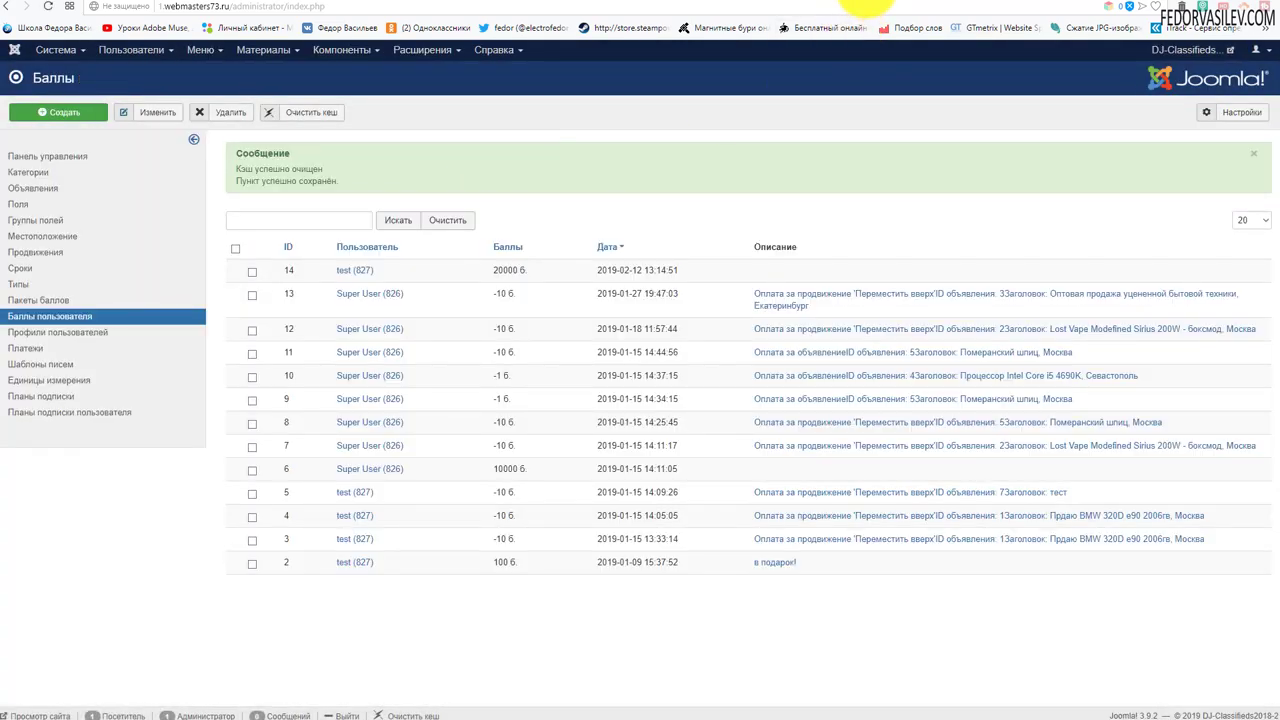
Refresh the site's subscription plans page and buy the СТАРТ plan with points, accepting both agreements.
{"action": "left_click", "coordinate": [858, 3]}
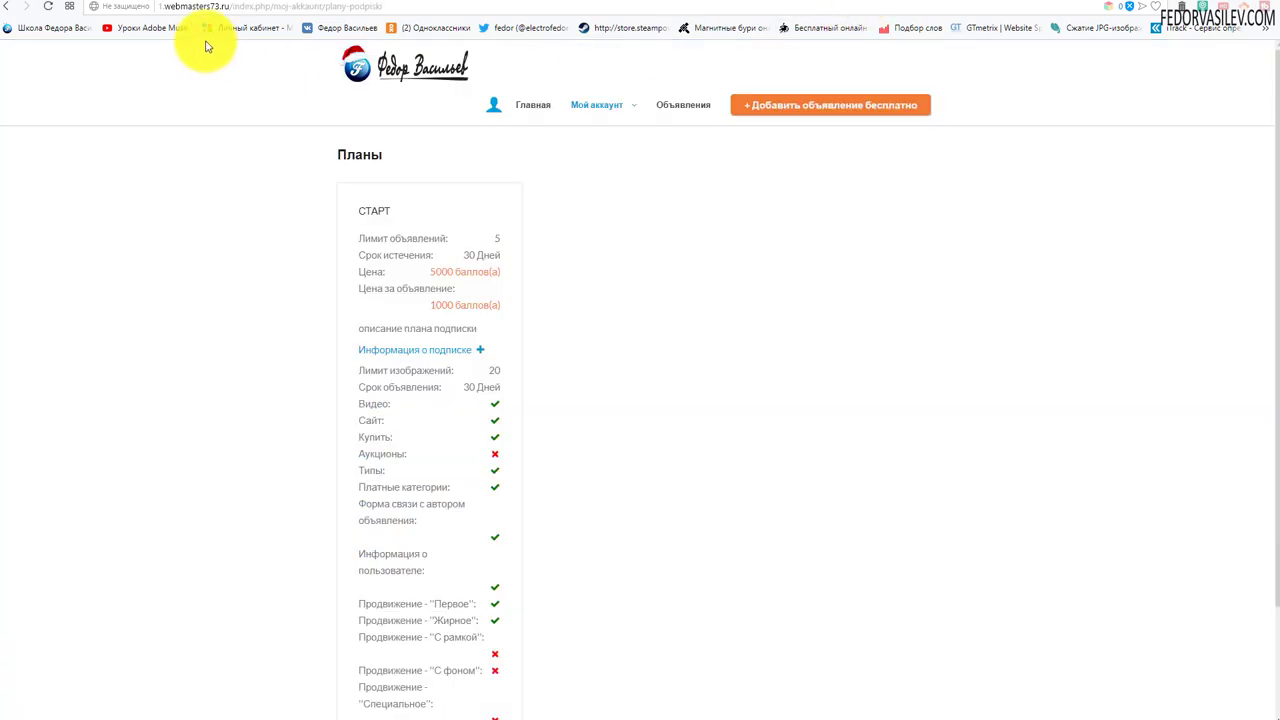
{"action": "left_click", "coordinate": [46, 10]}
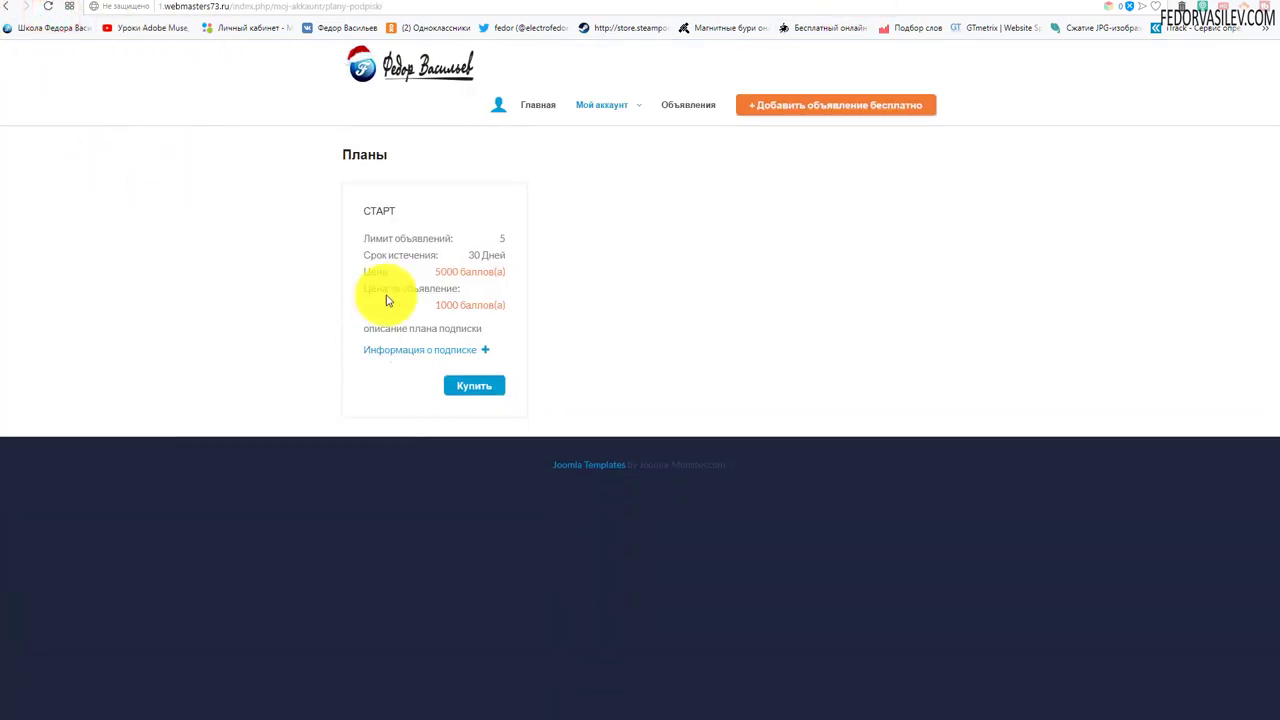
{"action": "left_click", "coordinate": [474, 385]}
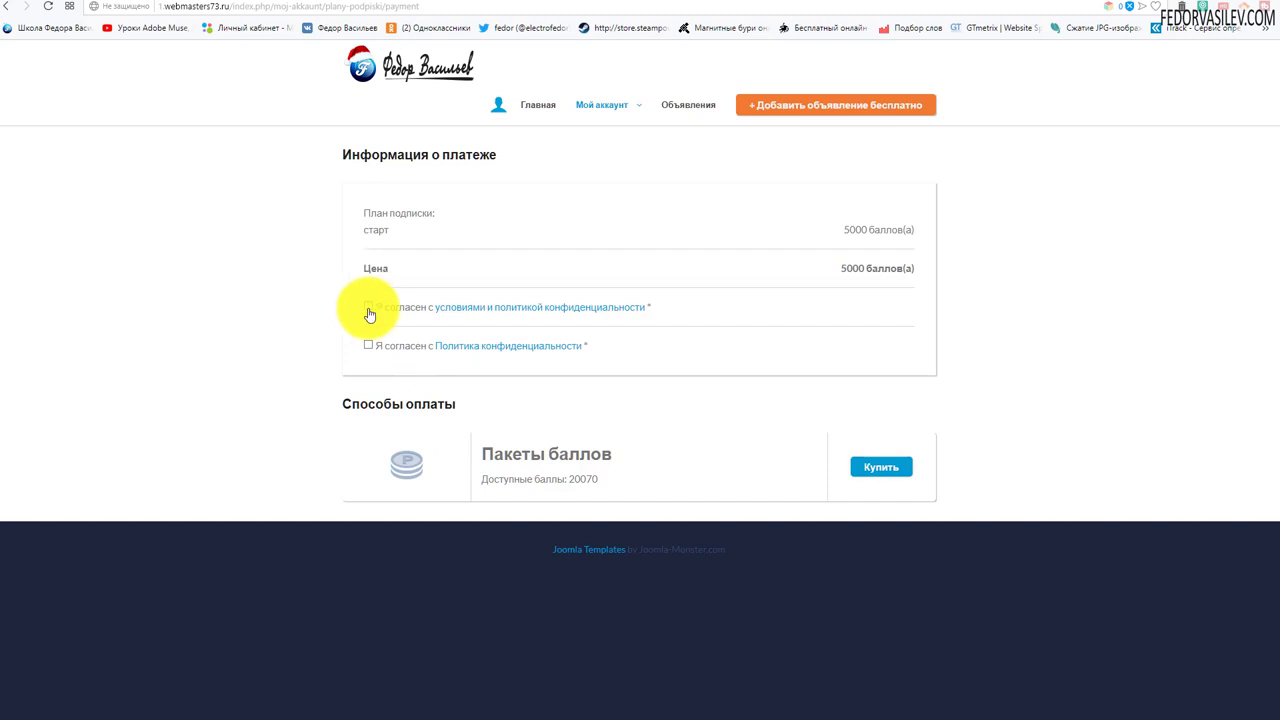
{"action": "left_click", "coordinate": [368, 346]}
{"action": "left_click", "coordinate": [890, 470]}
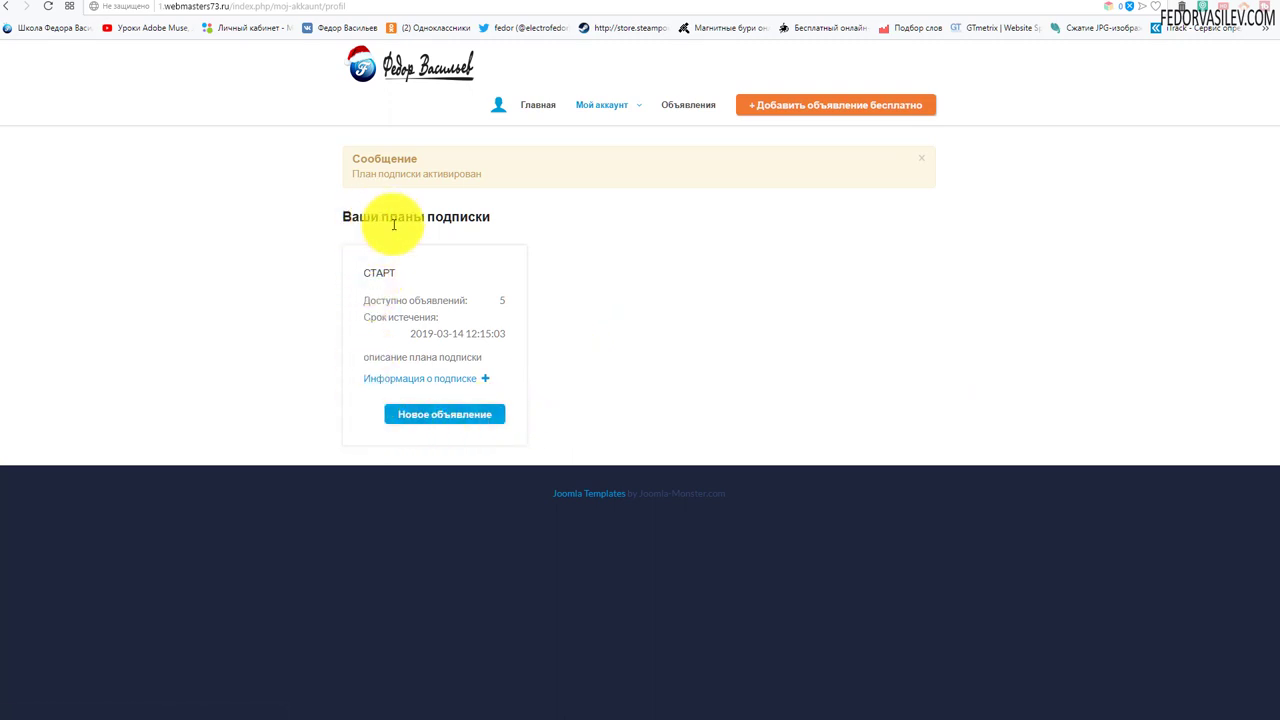
Expand the activated СТАРТ plan's subscription information and start a new ad under this plan.
{"action": "left_click", "coordinate": [434, 378]}
{"action": "scroll", "coordinate": [432, 578], "scroll_direction": "down", "scroll_amount": 1}
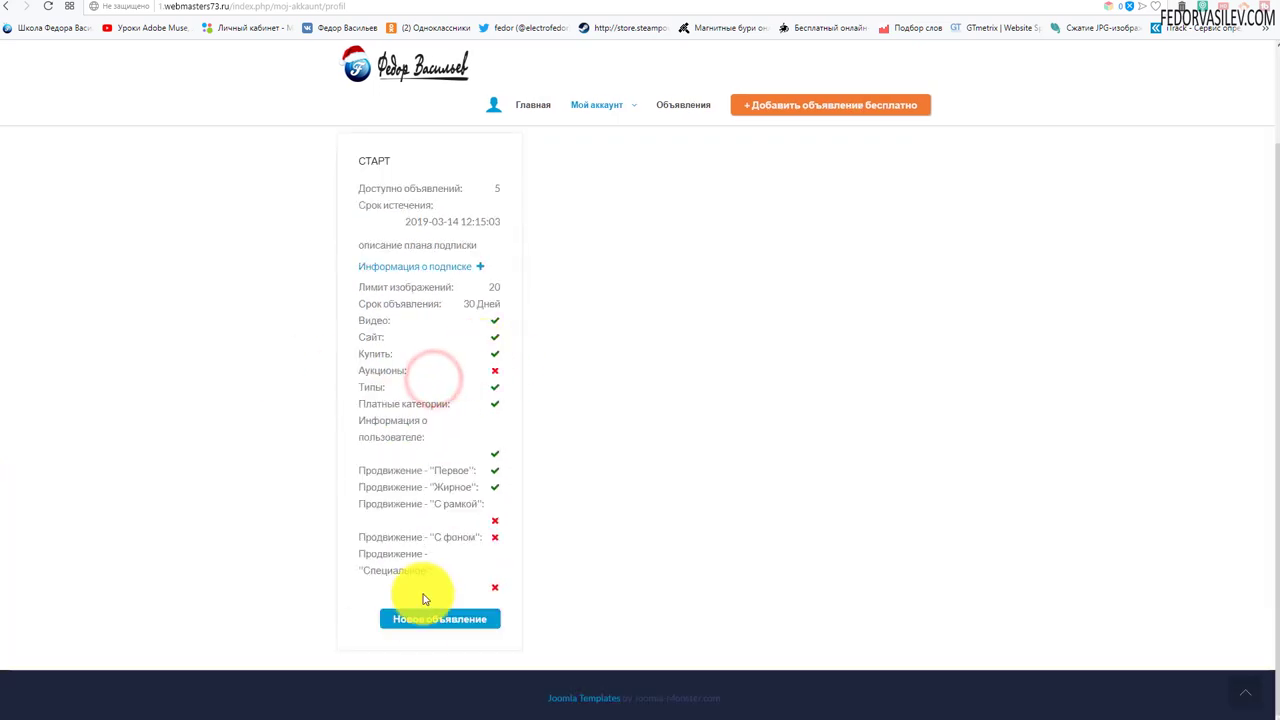
{"action": "left_click", "coordinate": [422, 620]}
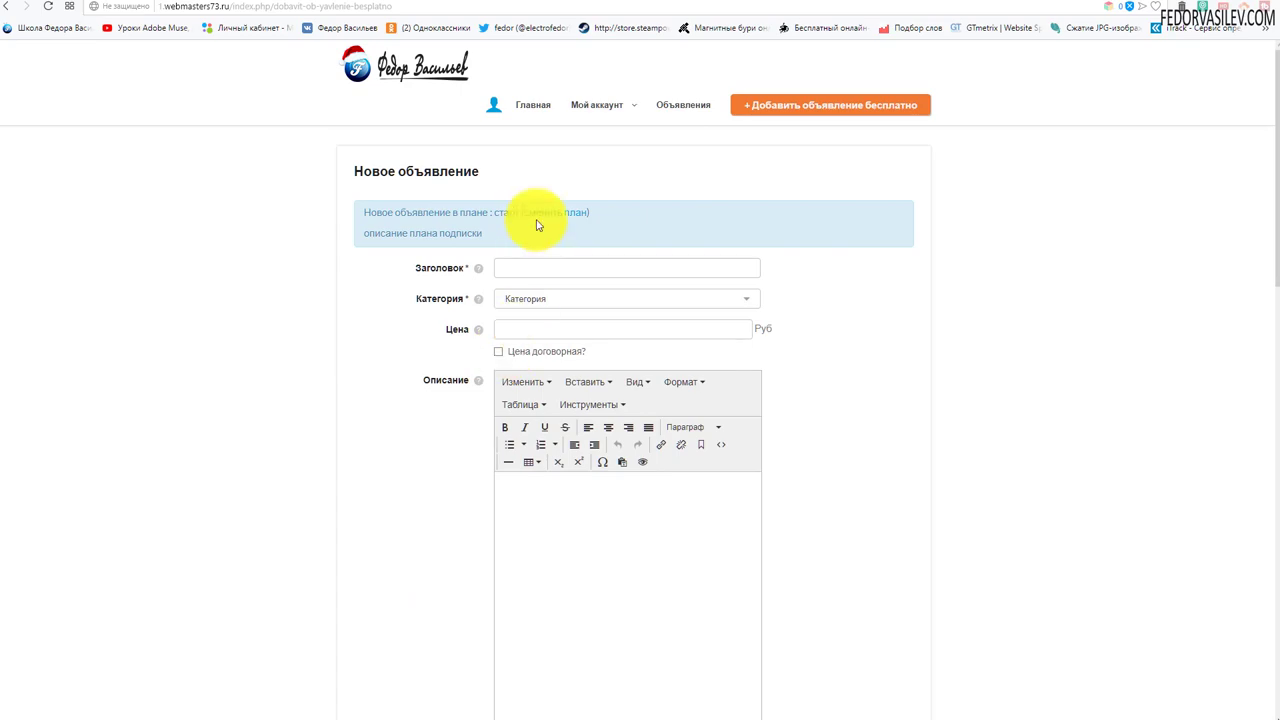
Look through the new ad form, check where its "сменить план" link leads, and return to the form.
{"action": "scroll", "coordinate": [751, 300], "scroll_direction": "down", "scroll_amount": 15}
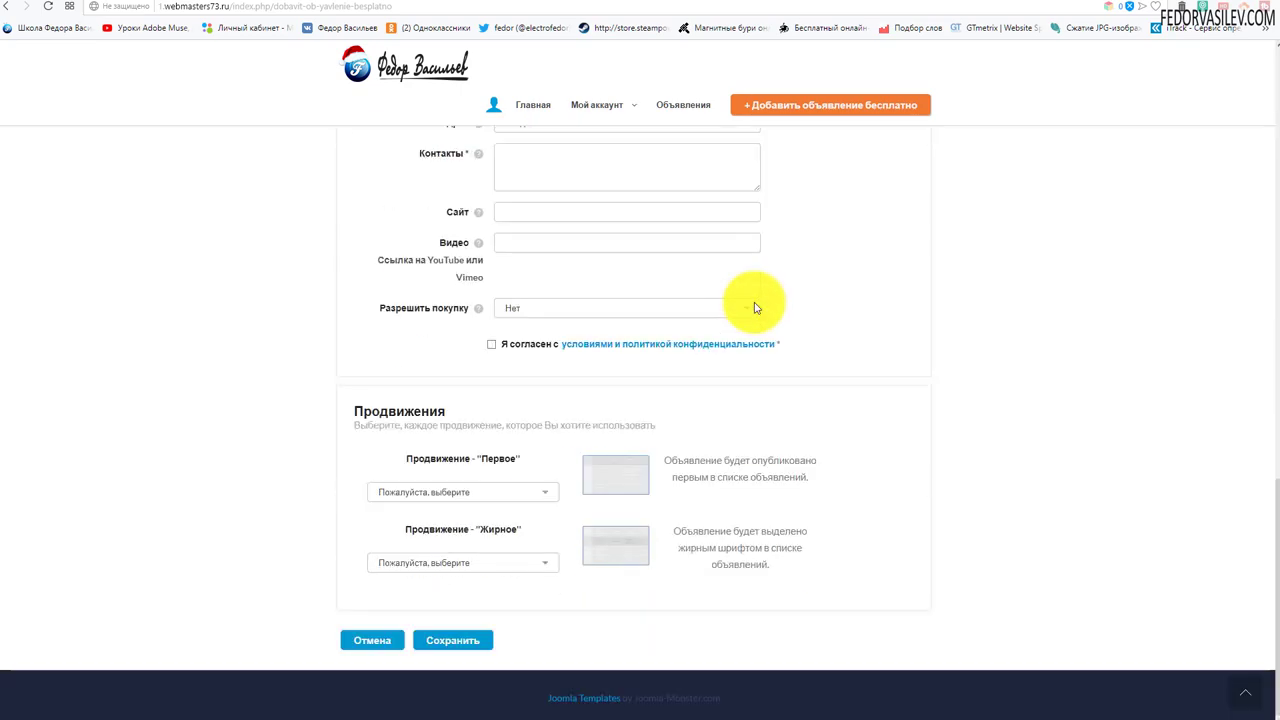
{"action": "scroll", "coordinate": [626, 354], "scroll_direction": "up", "scroll_amount": 15}
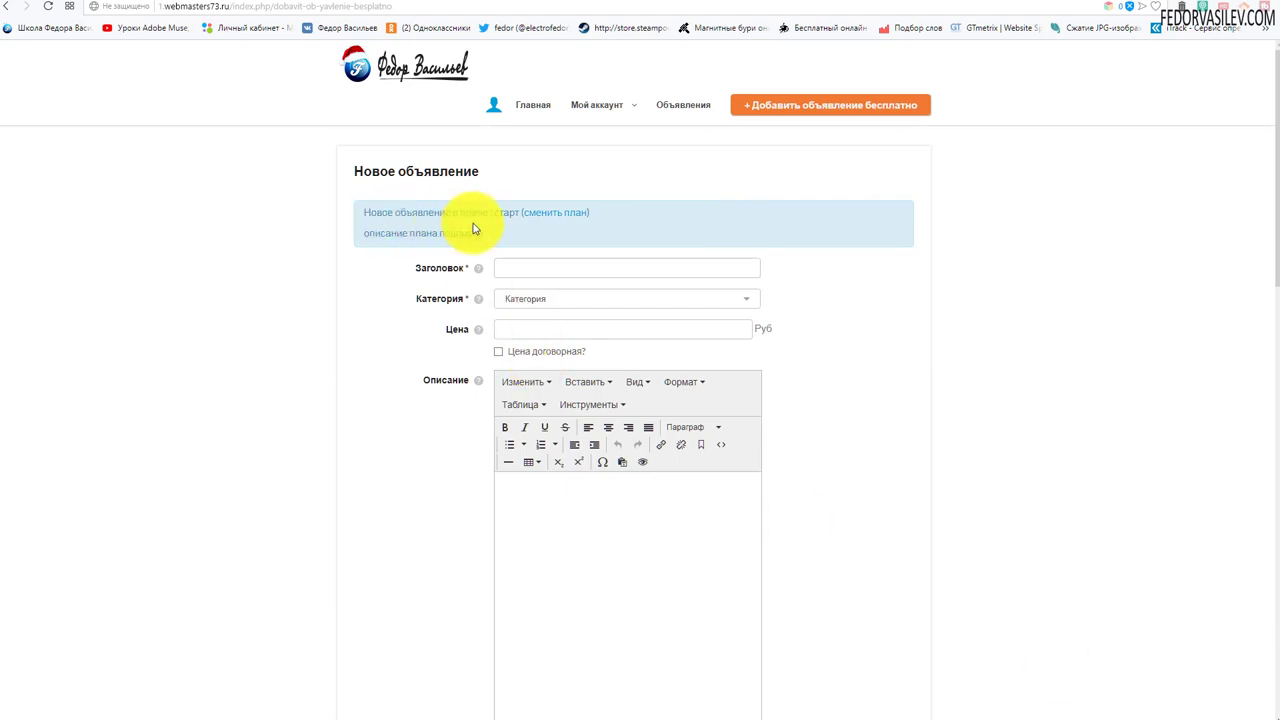
{"action": "left_click", "coordinate": [557, 214]}
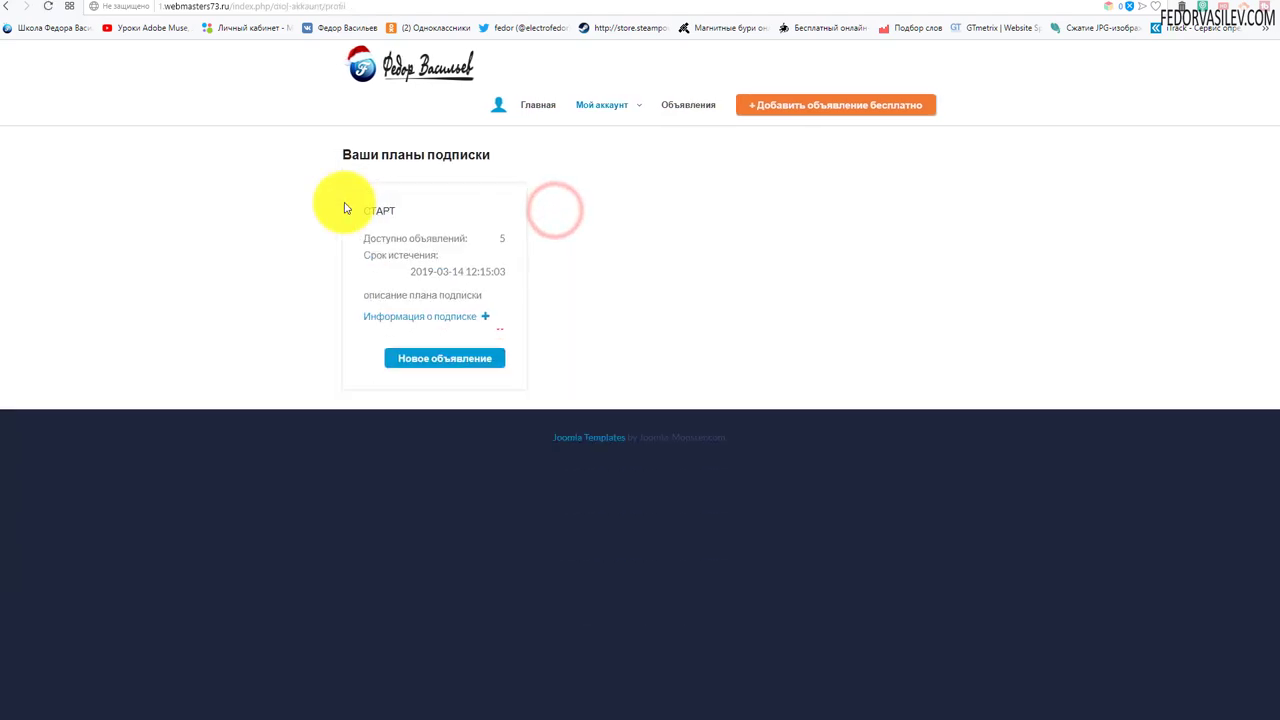
{"action": "left_click", "coordinate": [9, 7]}
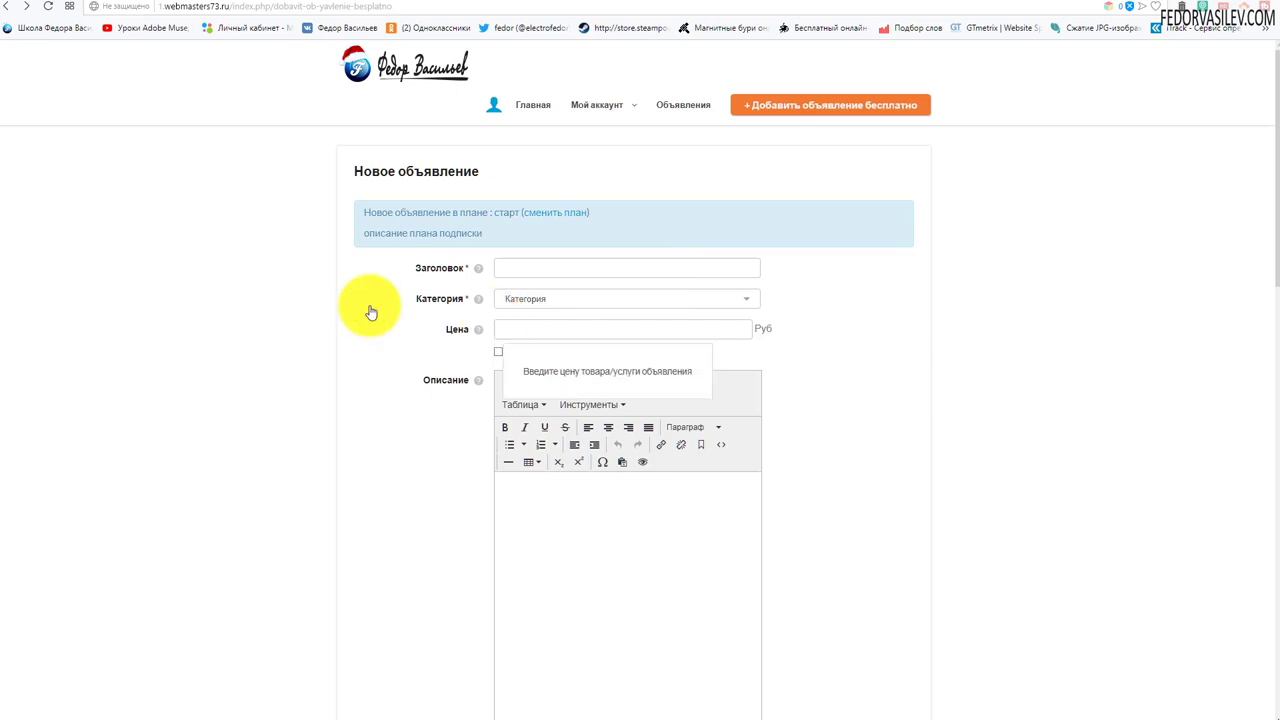
Examine the ad form's image limit, types and contact fields, and check the duration options for the "Первое" and "Жирное" promotions.
{"action": "scroll", "coordinate": [740, 260], "scroll_direction": "down", "scroll_amount": 7}
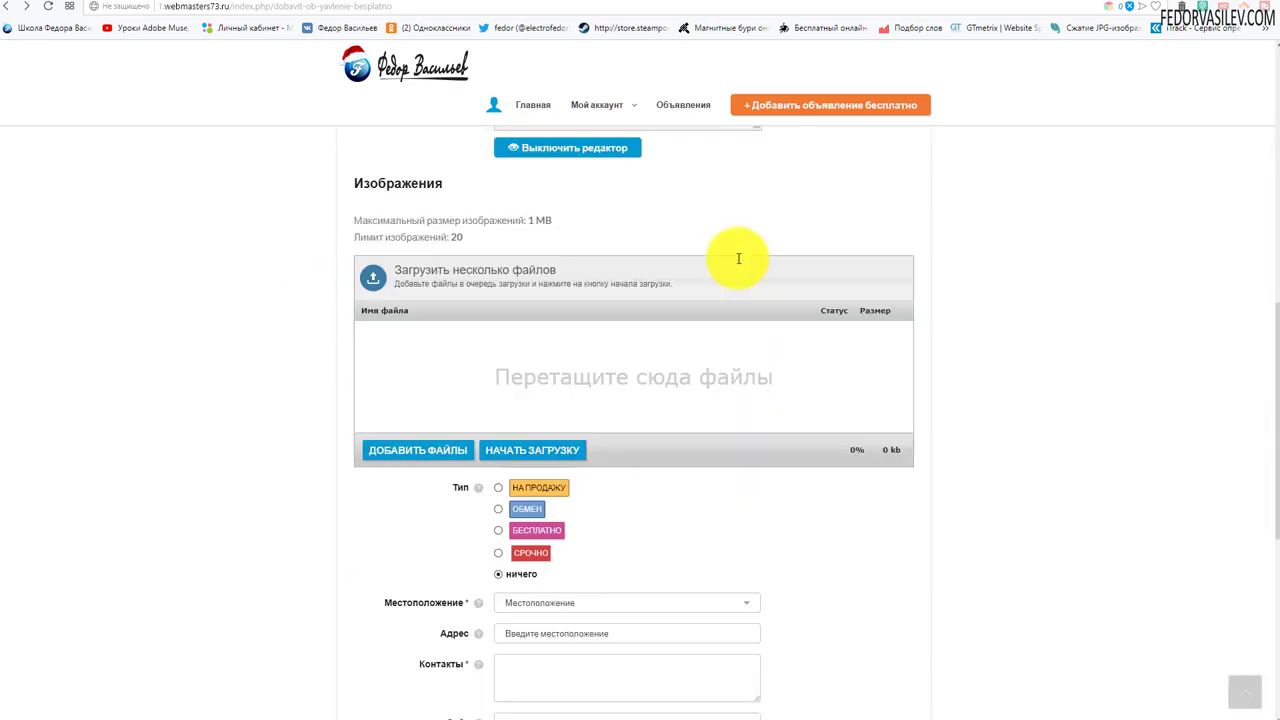
{"action": "scroll", "coordinate": [738, 258], "scroll_direction": "up", "scroll_amount": 8}
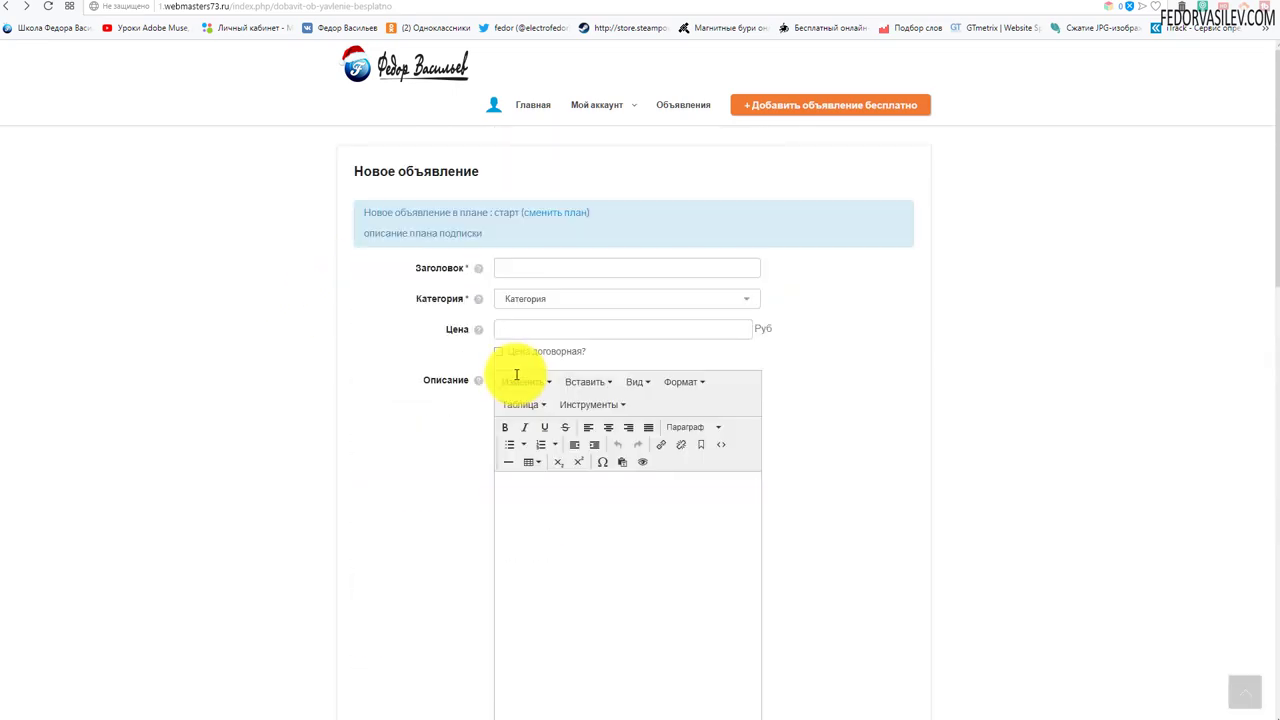
{"action": "scroll", "coordinate": [500, 285], "scroll_direction": "down", "scroll_amount": 12}
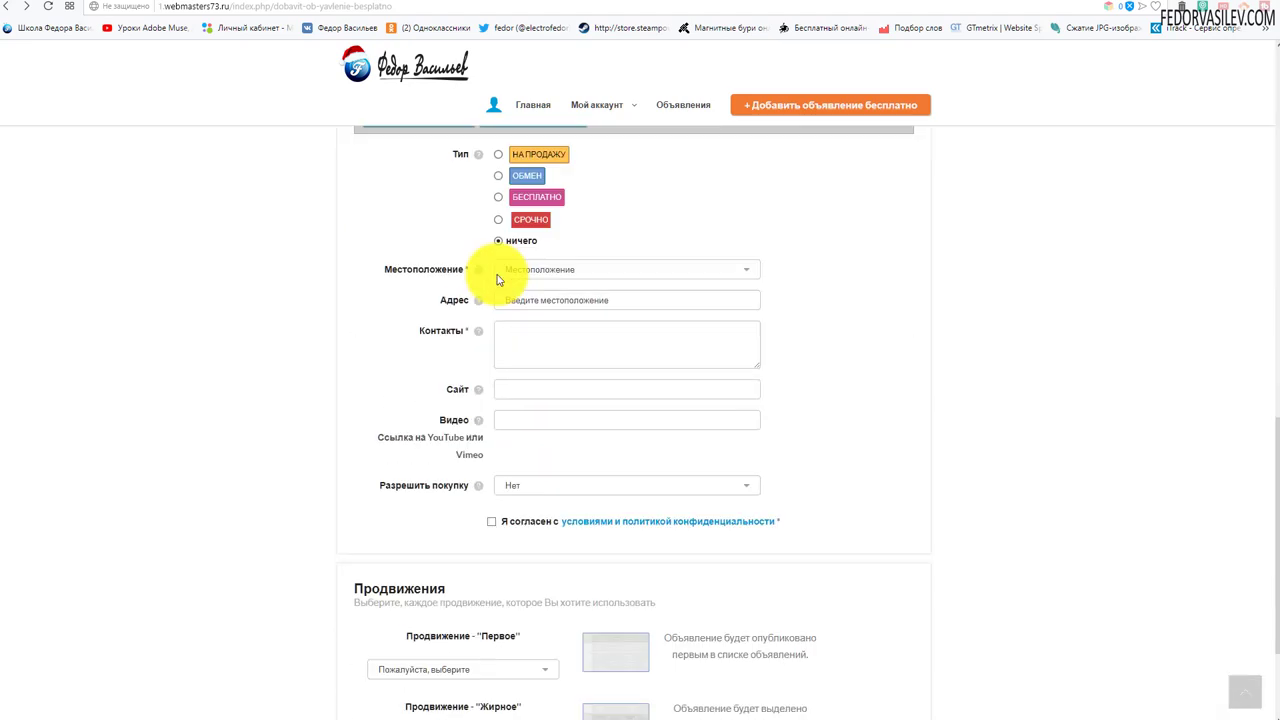
{"action": "left_click_drag", "start_coordinate": [392, 410], "coordinate": [421, 412]}
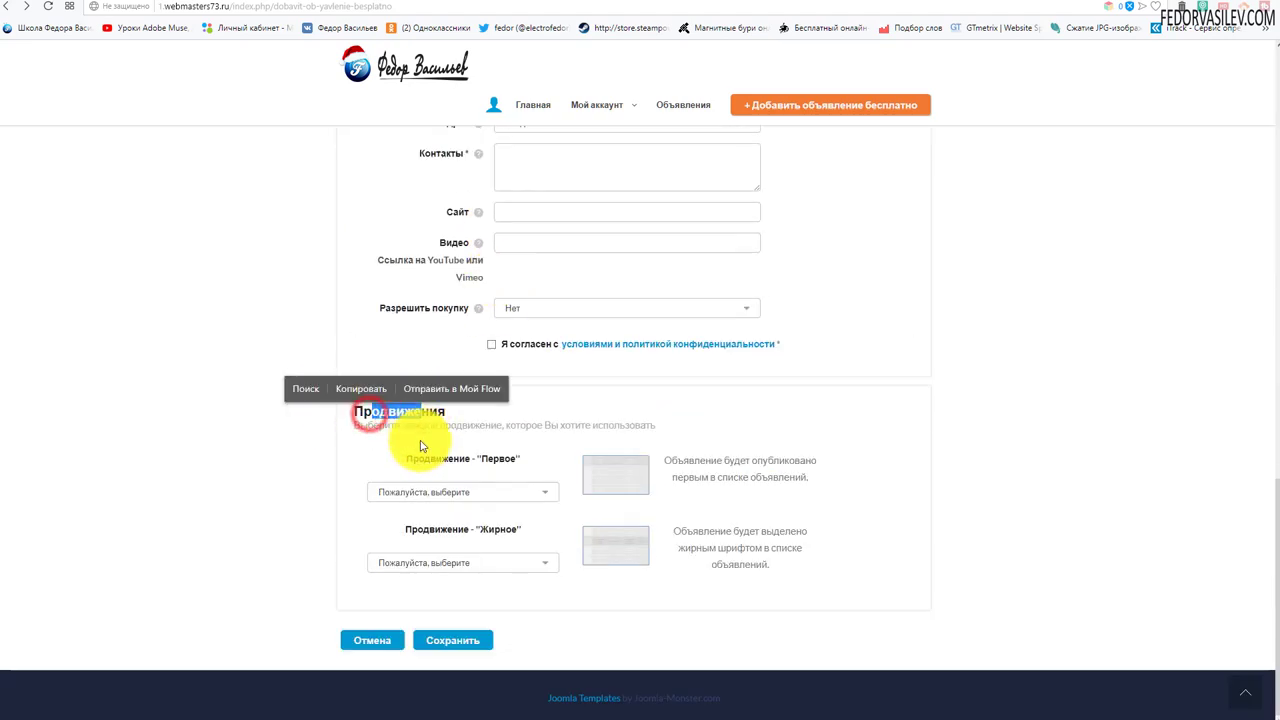
{"action": "left_click", "coordinate": [450, 490]}
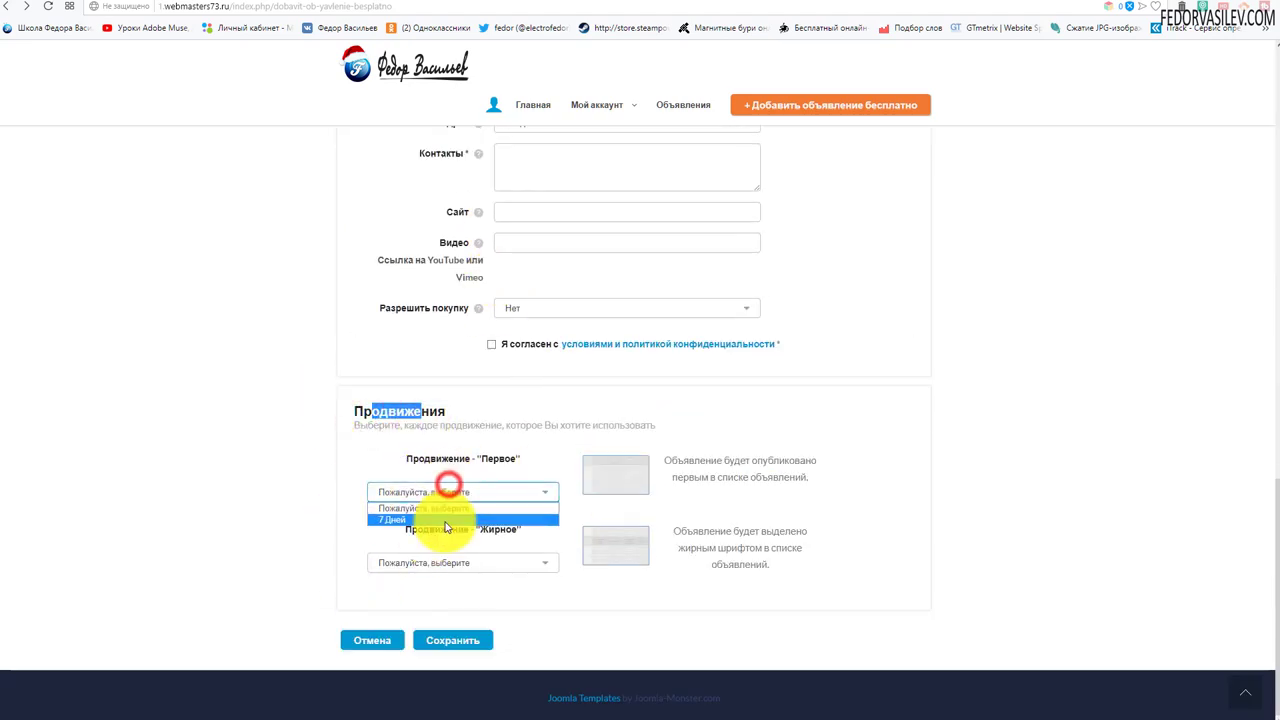
{"action": "left_click", "coordinate": [640, 415]}
{"action": "left_click", "coordinate": [517, 563]}
{"action": "left_click", "coordinate": [302, 476]}
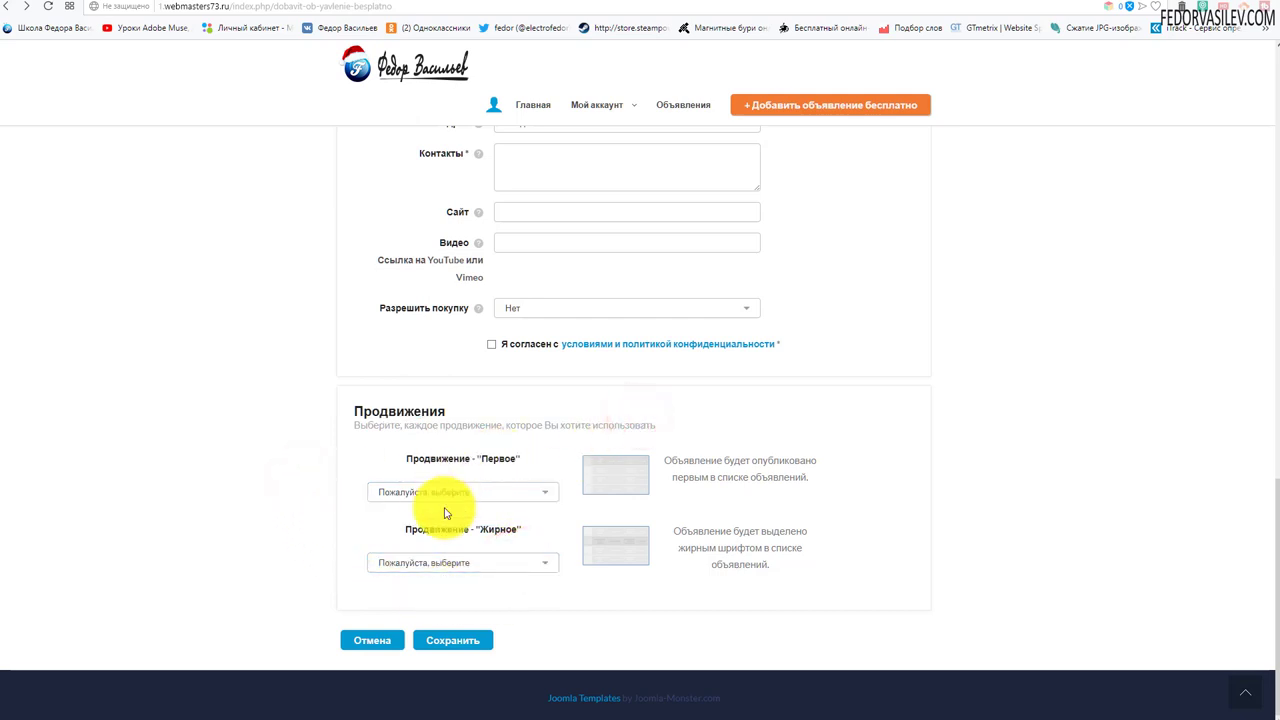
Review the new ad form's images, purchase permission and promotions sections again, ending at the plan notice.
{"action": "scroll", "coordinate": [565, 358], "scroll_direction": "up", "scroll_amount": 3}
{"action": "scroll", "coordinate": [428, 337], "scroll_direction": "up", "scroll_amount": 6}
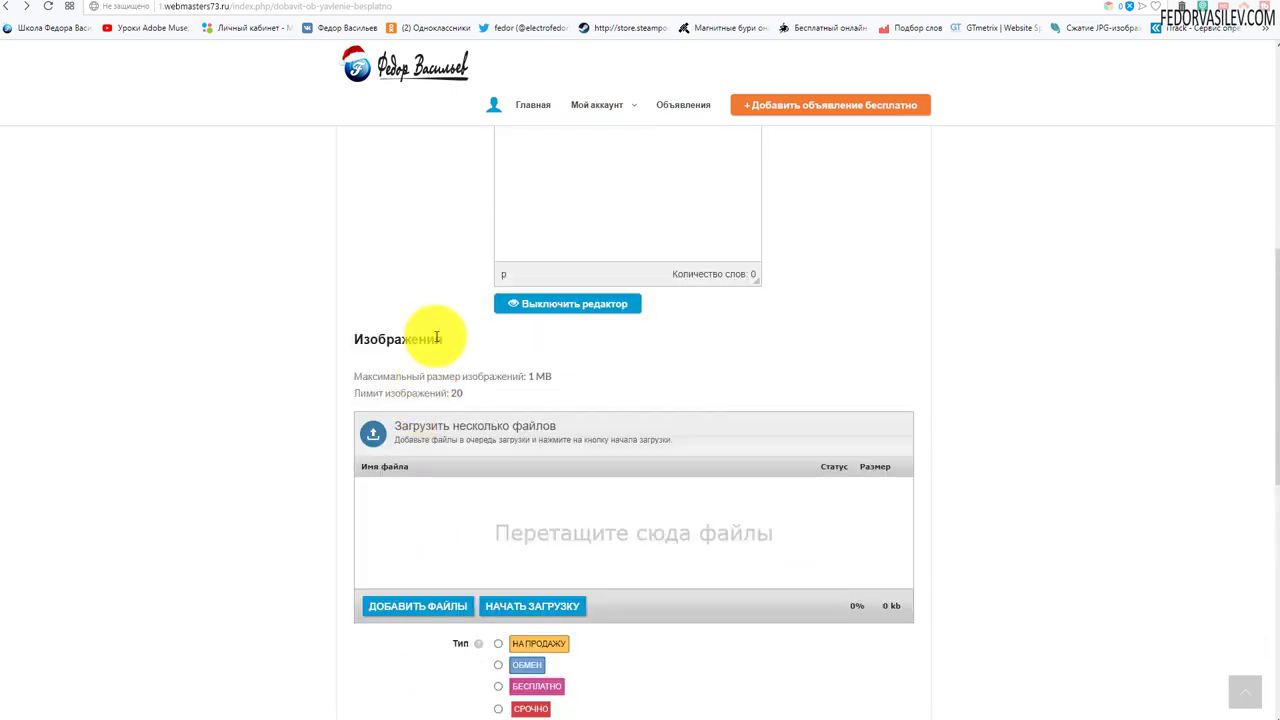
{"action": "scroll", "coordinate": [429, 343], "scroll_direction": "down", "scroll_amount": 8}
{"action": "scroll", "coordinate": [425, 347], "scroll_direction": "down", "scroll_amount": 2}
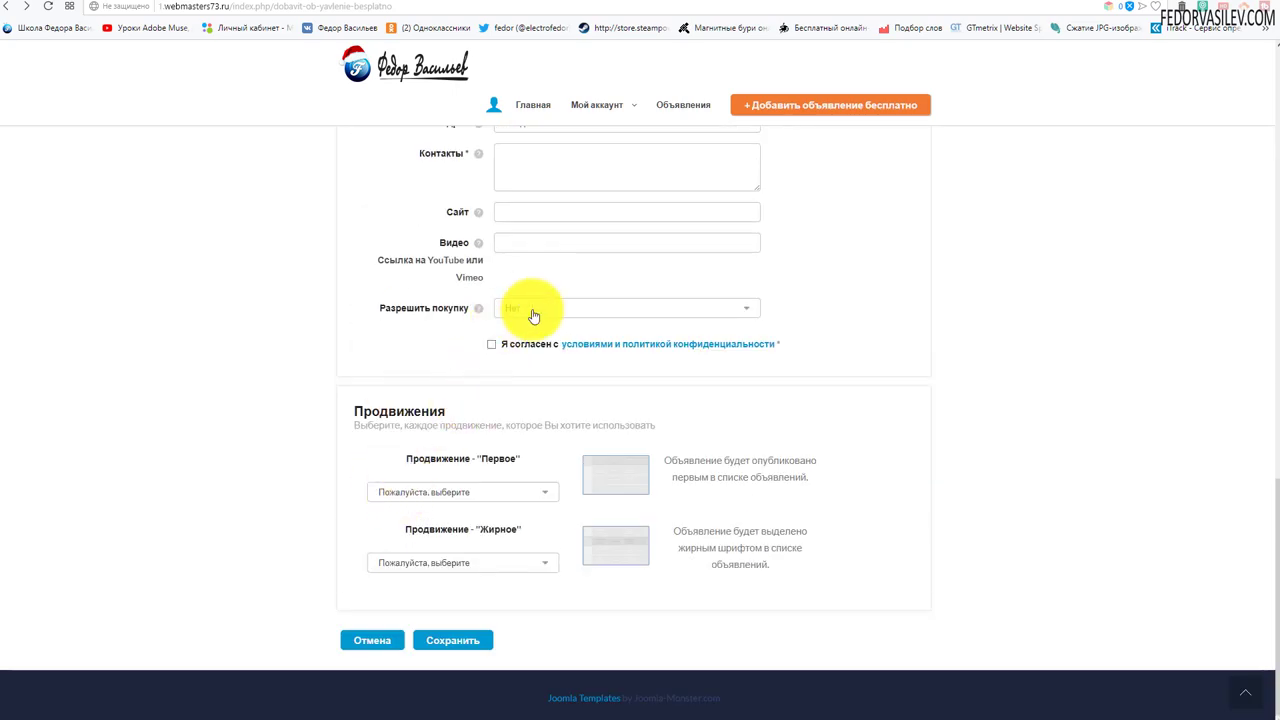
{"action": "scroll", "coordinate": [814, 477], "scroll_direction": "up", "scroll_amount": 15}
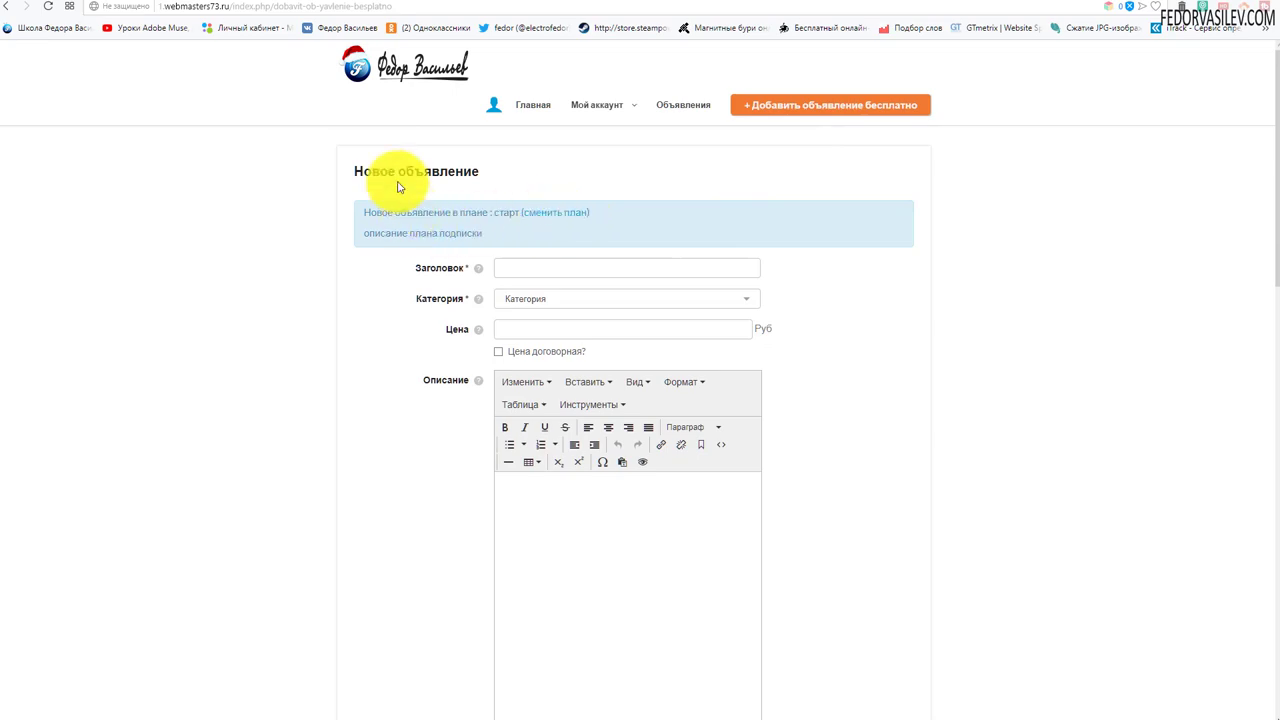
Review the new ad form's promotions again, then open the user's plans page and check the СТАРТ plan's expiry date.
{"action": "scroll", "coordinate": [402, 208], "scroll_direction": "down", "scroll_amount": 15}
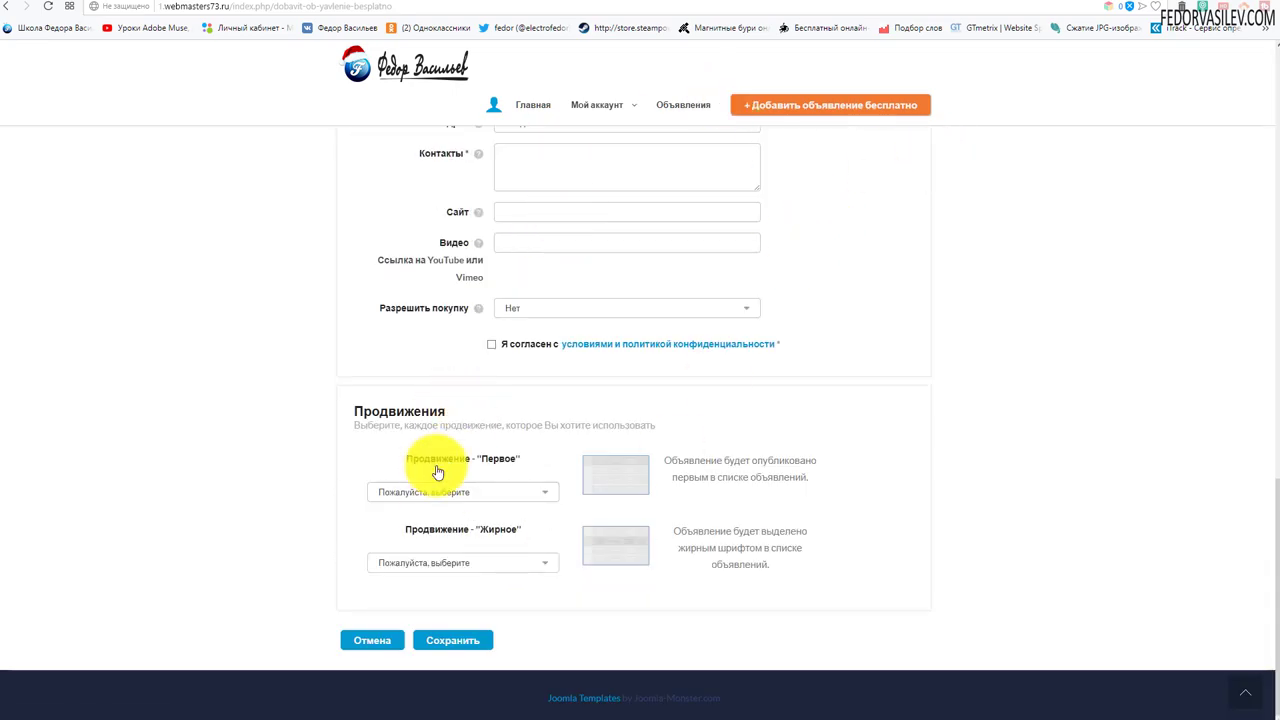
{"action": "scroll", "coordinate": [437, 472], "scroll_direction": "up", "scroll_amount": 15}
{"action": "scroll", "coordinate": [461, 244], "scroll_direction": "down", "scroll_amount": 15}
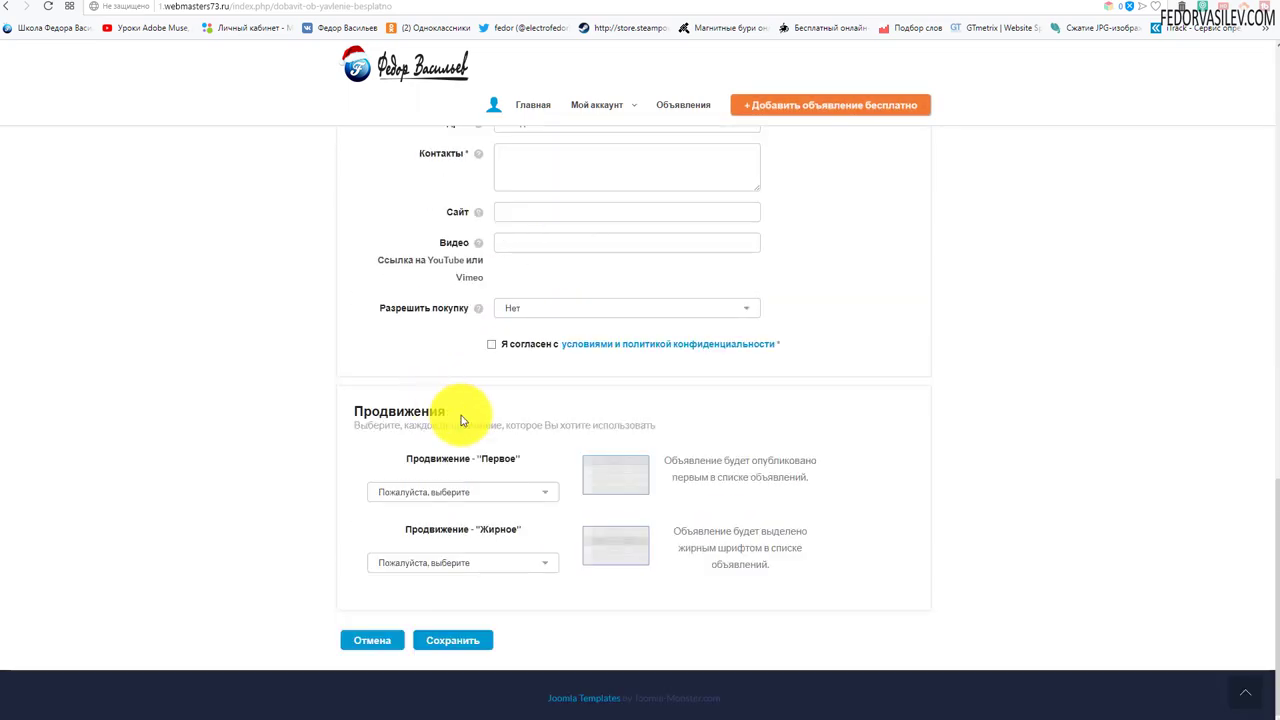
{"action": "scroll", "coordinate": [461, 420], "scroll_direction": "up", "scroll_amount": 15}
{"action": "mouse_move", "coordinate": [603, 113]}
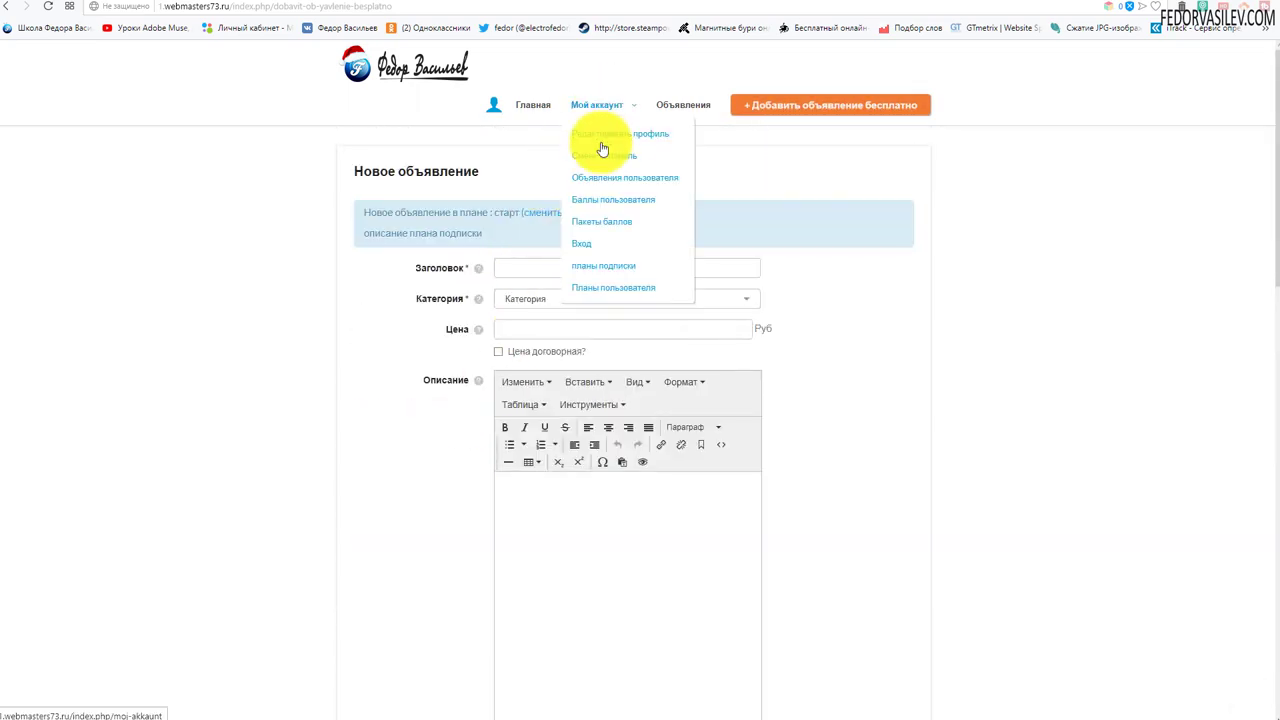
{"action": "left_click", "coordinate": [604, 292]}
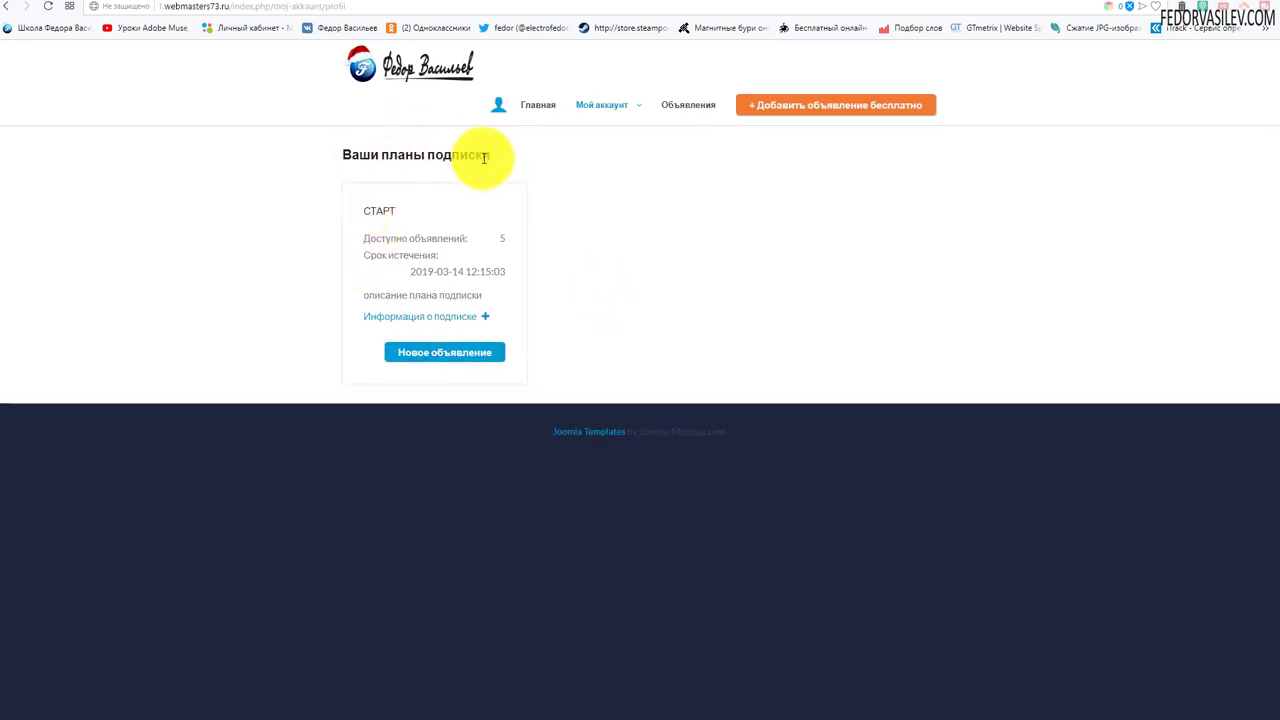
{"action": "left_click", "coordinate": [380, 203]}
{"action": "left_click", "coordinate": [282, 286]}
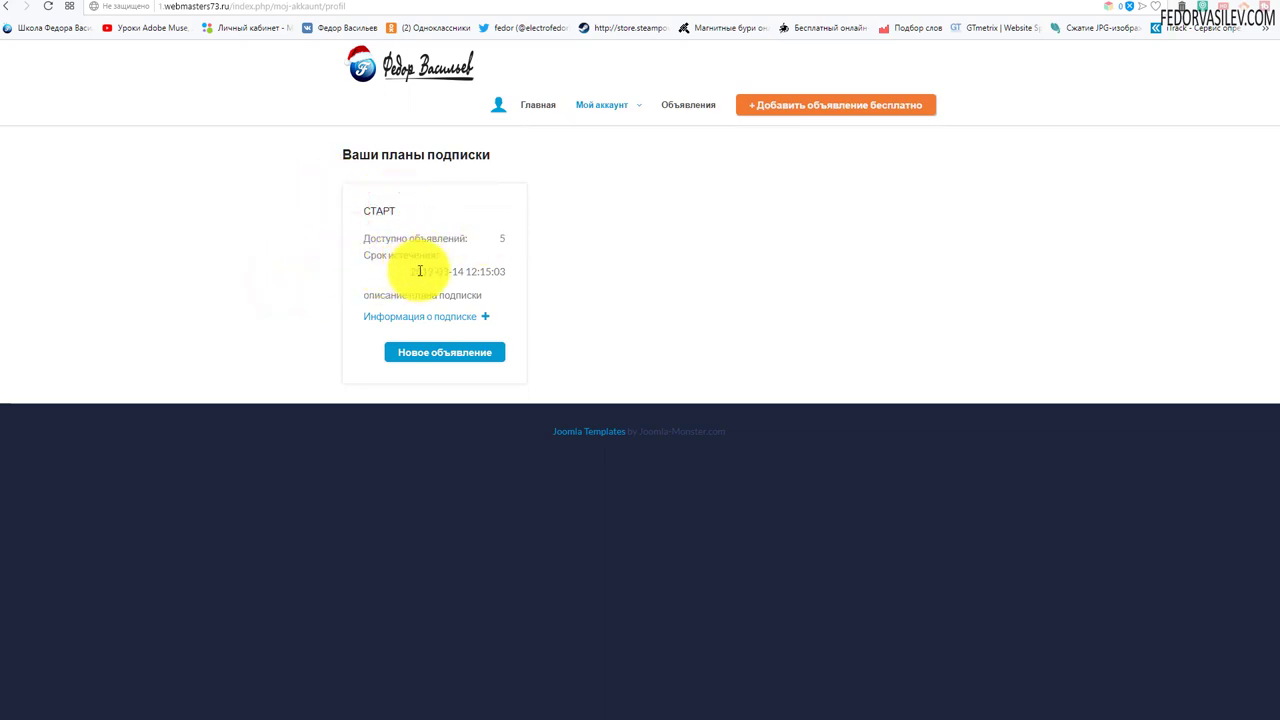
{"action": "left_click_drag", "start_coordinate": [408, 271], "coordinate": [517, 271]}
{"action": "left_click", "coordinate": [666, 294]}
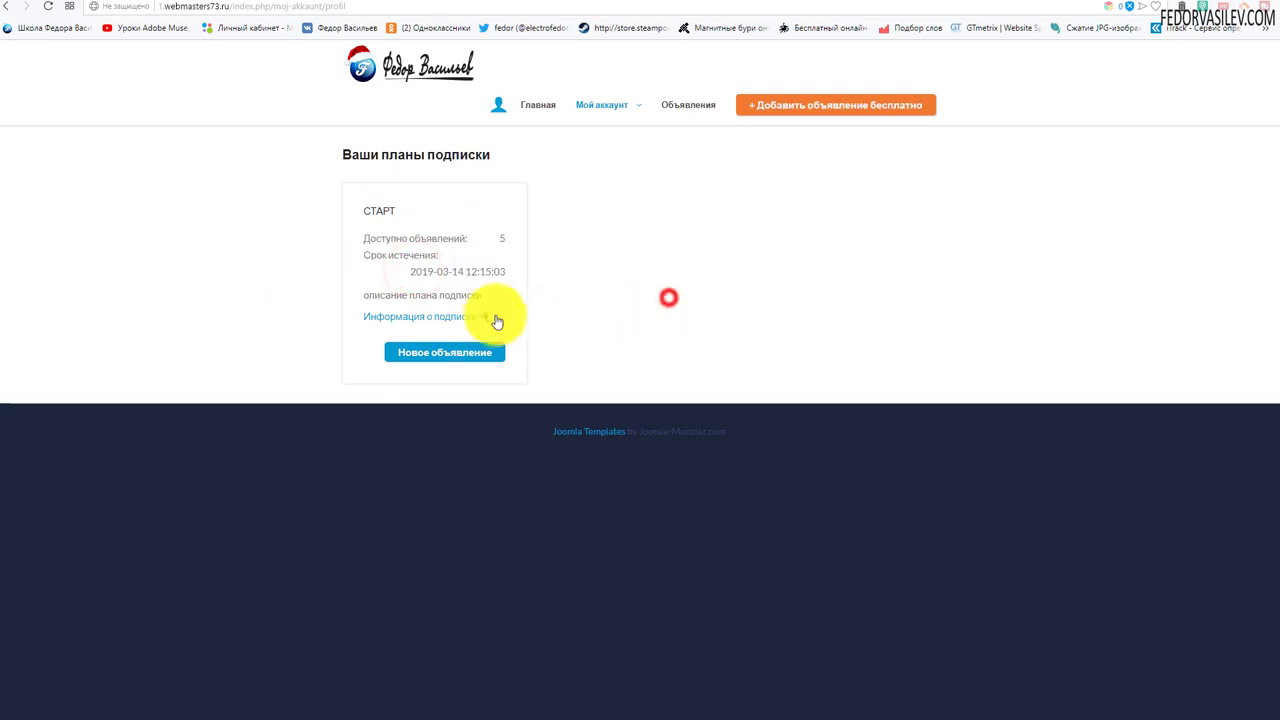
Expand the СТАРТ plan's subscription information, start a new ad under this plan and look through its form.
{"action": "left_click", "coordinate": [480, 316]}
{"action": "scroll", "coordinate": [405, 571], "scroll_direction": "down", "scroll_amount": 1}
{"action": "left_click", "coordinate": [437, 618]}
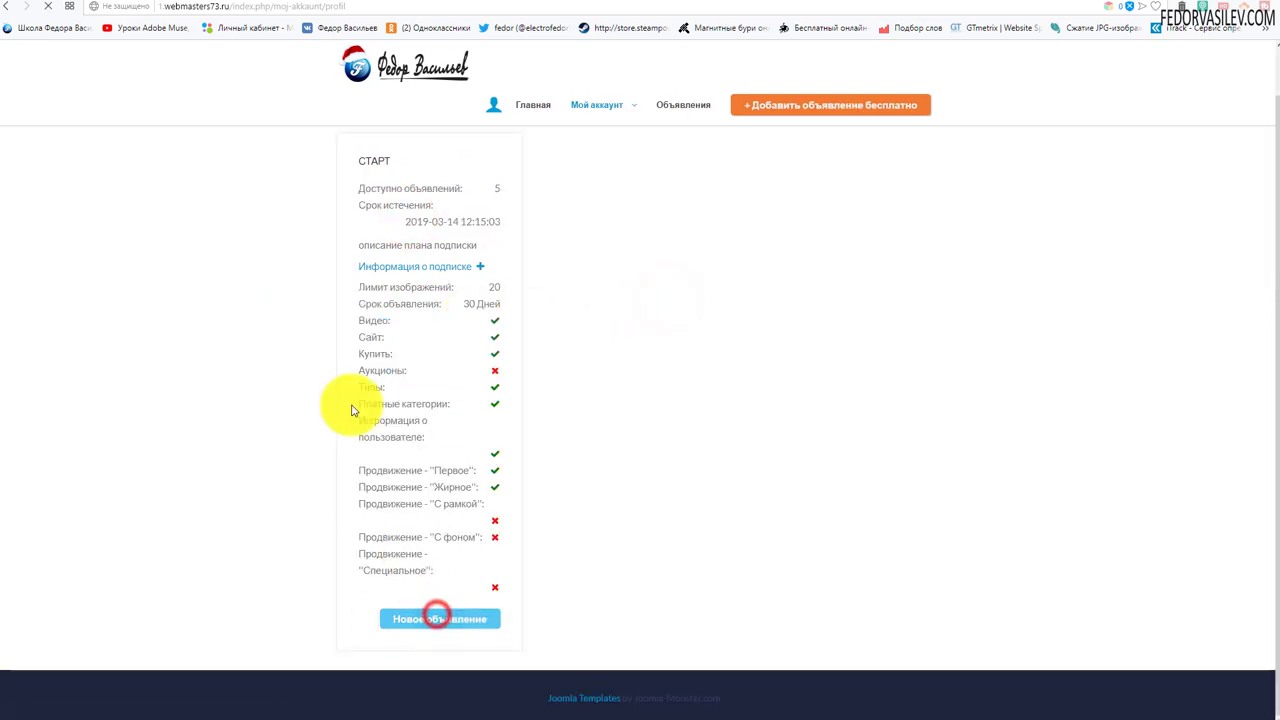
{"action": "scroll", "coordinate": [370, 340], "scroll_direction": "down", "scroll_amount": 10}
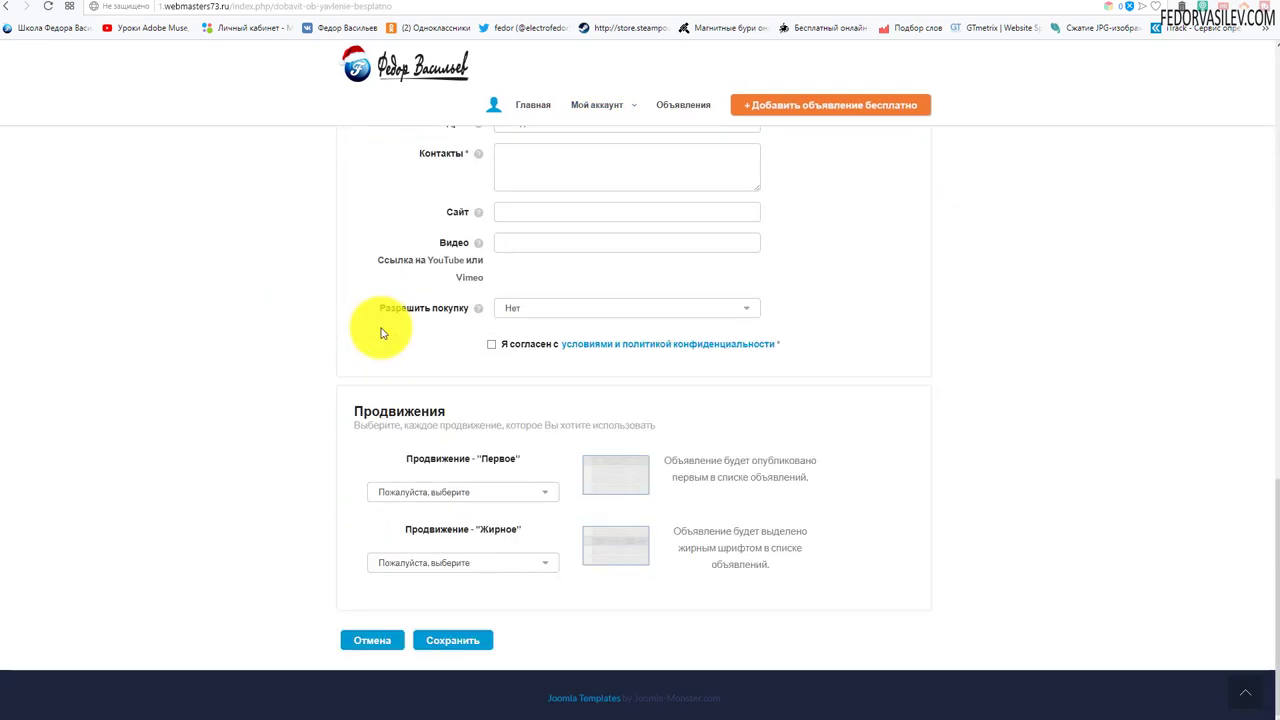
{"action": "scroll", "coordinate": [380, 333], "scroll_direction": "up", "scroll_amount": 4}
{"action": "scroll", "coordinate": [380, 333], "scroll_direction": "up", "scroll_amount": 5}
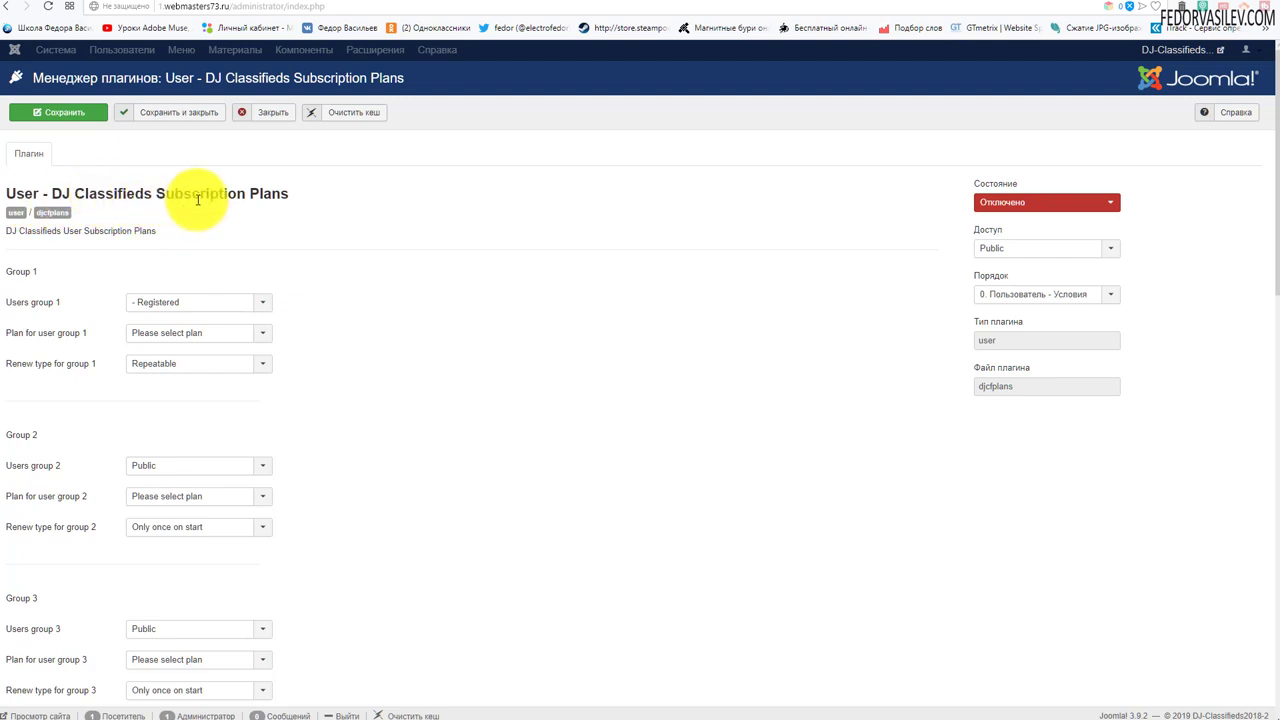
Set the DJ Classifieds Subscription Plans user plugin to Включено and look through its settings for groups 1 to 10.
{"action": "left_click", "coordinate": [1005, 202]}
{"action": "left_click", "coordinate": [1012, 218]}
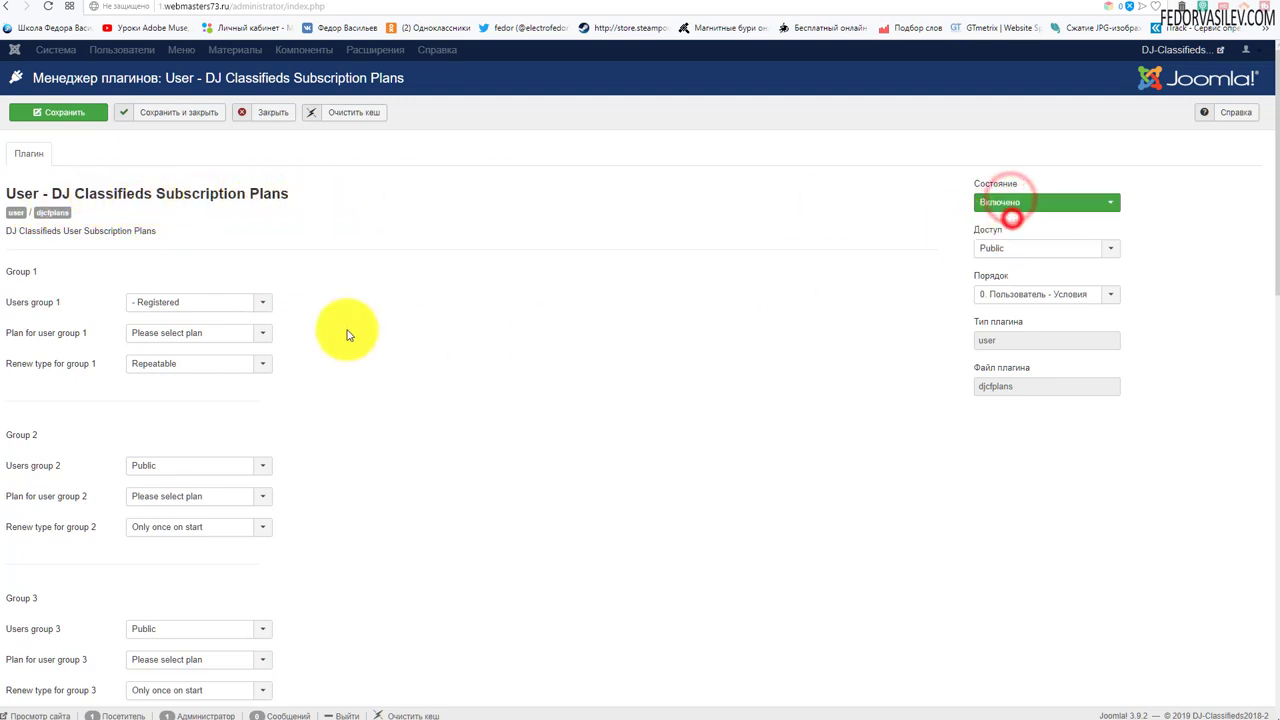
{"action": "left_click", "coordinate": [32, 272]}
{"action": "scroll", "coordinate": [408, 248], "scroll_direction": "down", "scroll_amount": 2}
{"action": "scroll", "coordinate": [380, 260], "scroll_direction": "down", "scroll_amount": 10}
{"action": "left_click", "coordinate": [57, 568]}
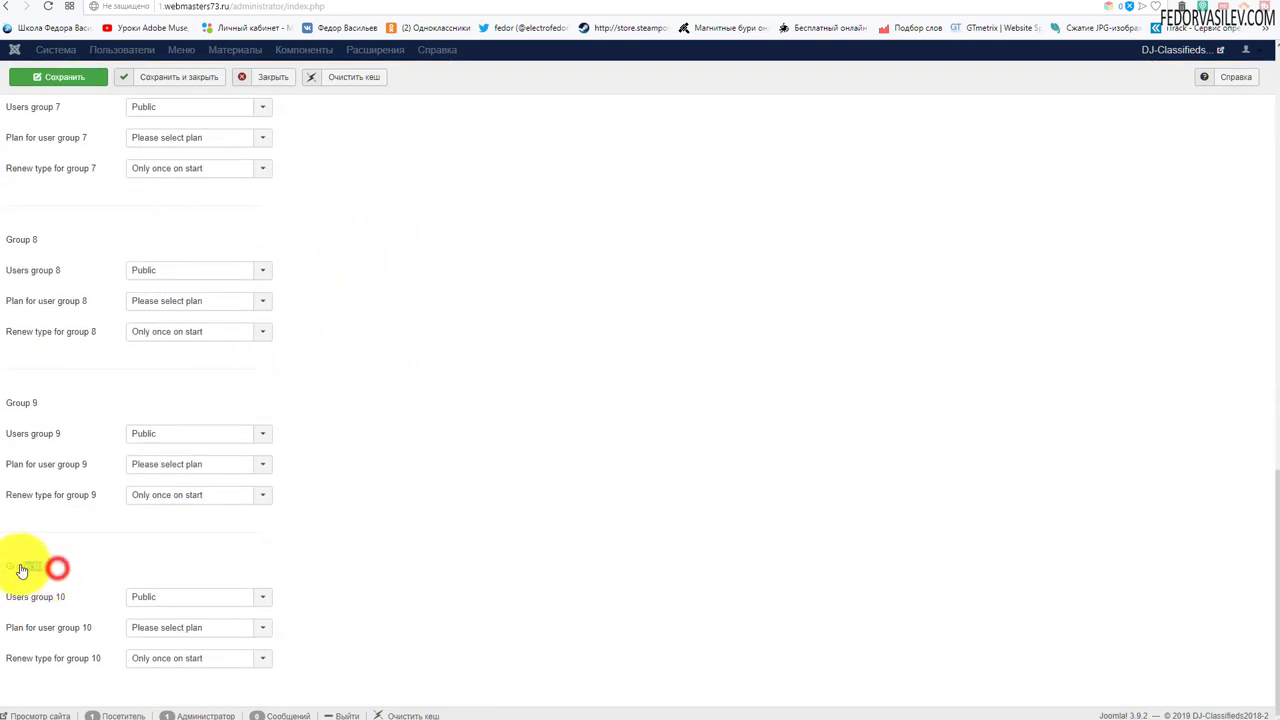
{"action": "left_click", "coordinate": [207, 597]}
{"action": "scroll", "coordinate": [350, 495], "scroll_direction": "up", "scroll_amount": 6}
{"action": "scroll", "coordinate": [330, 420], "scroll_direction": "up", "scroll_amount": 6}
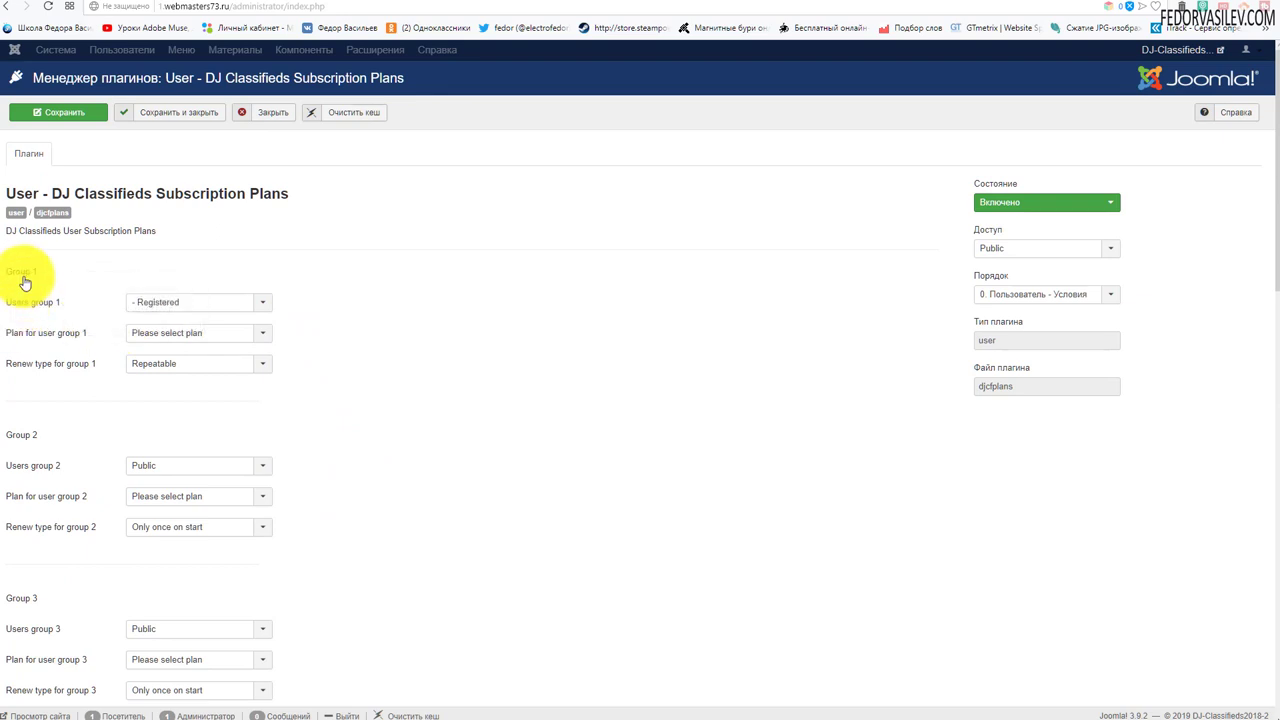
Check the available user groups for Group 1, keep Registered, and assign the старт (id 1) plan to it.
{"action": "left_click", "coordinate": [176, 304]}
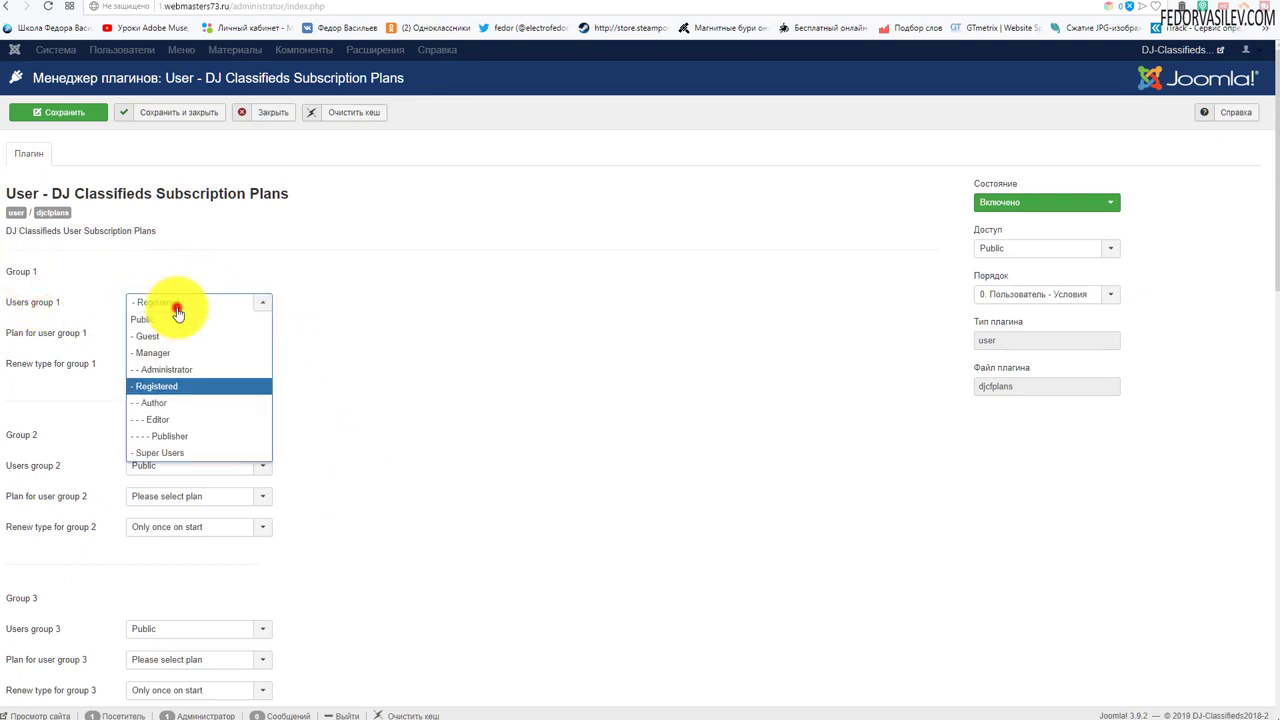
{"action": "left_click", "coordinate": [362, 292]}
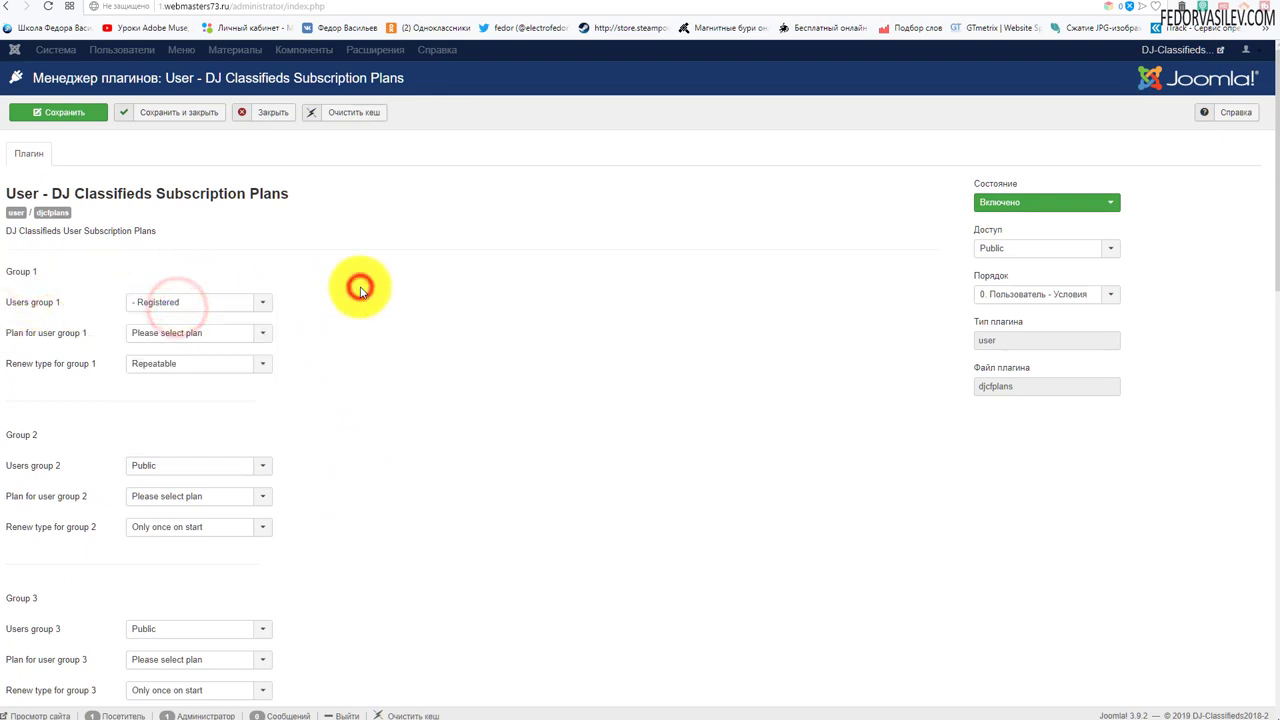
{"action": "left_click", "coordinate": [234, 336]}
{"action": "left_click", "coordinate": [145, 367]}
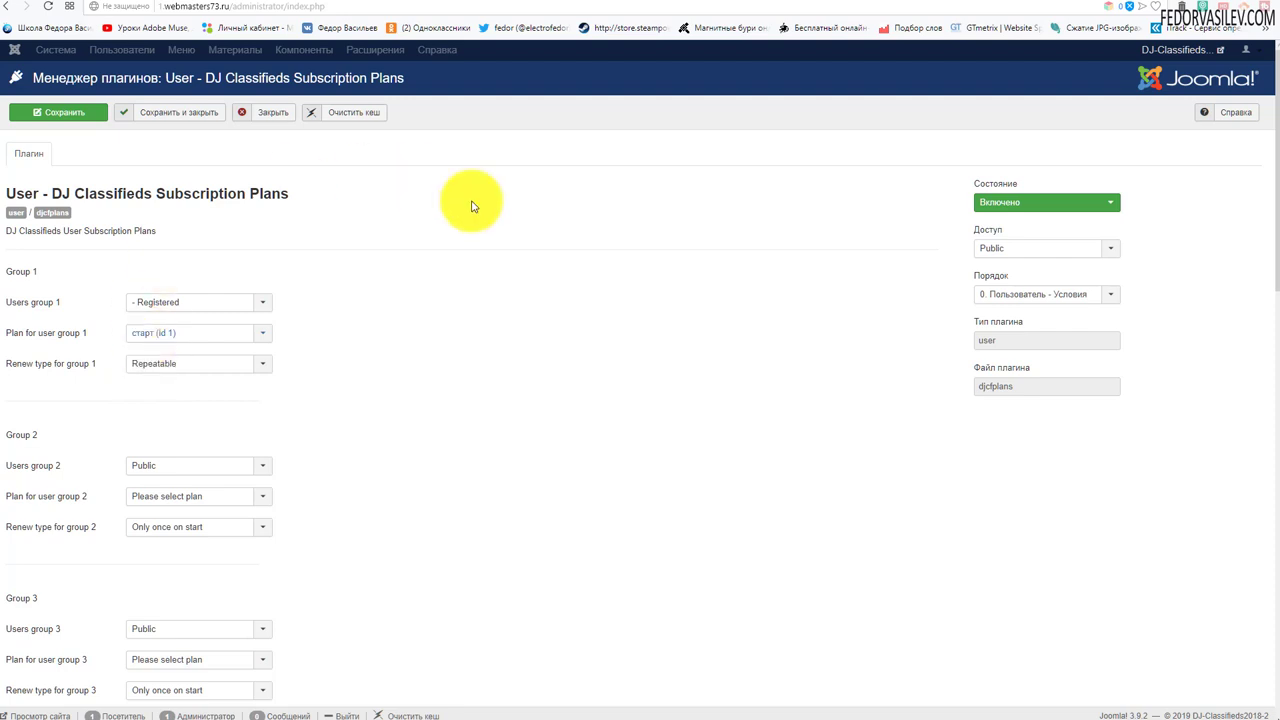
Try both renew types for Group 1, Repeatable and Only once on start, and leave it on Only once on start.
{"action": "left_click", "coordinate": [139, 366]}
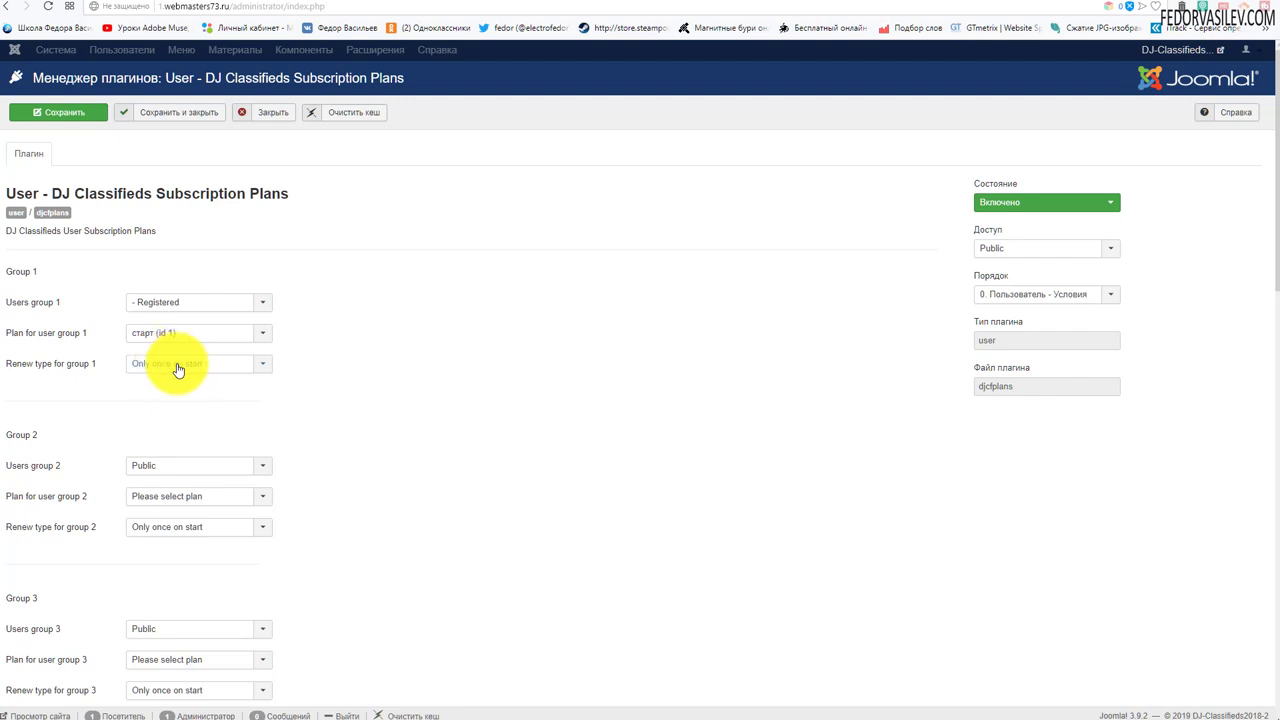
{"action": "left_click", "coordinate": [172, 362]}
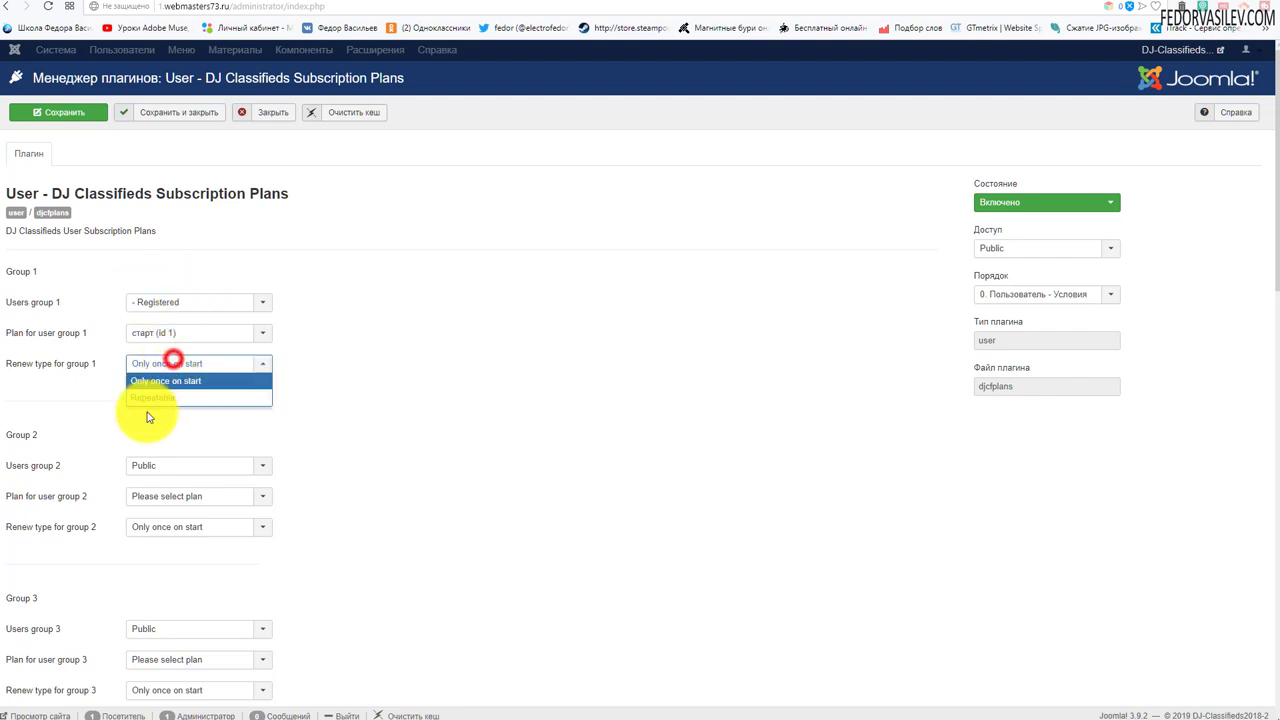
{"action": "left_click", "coordinate": [154, 399]}
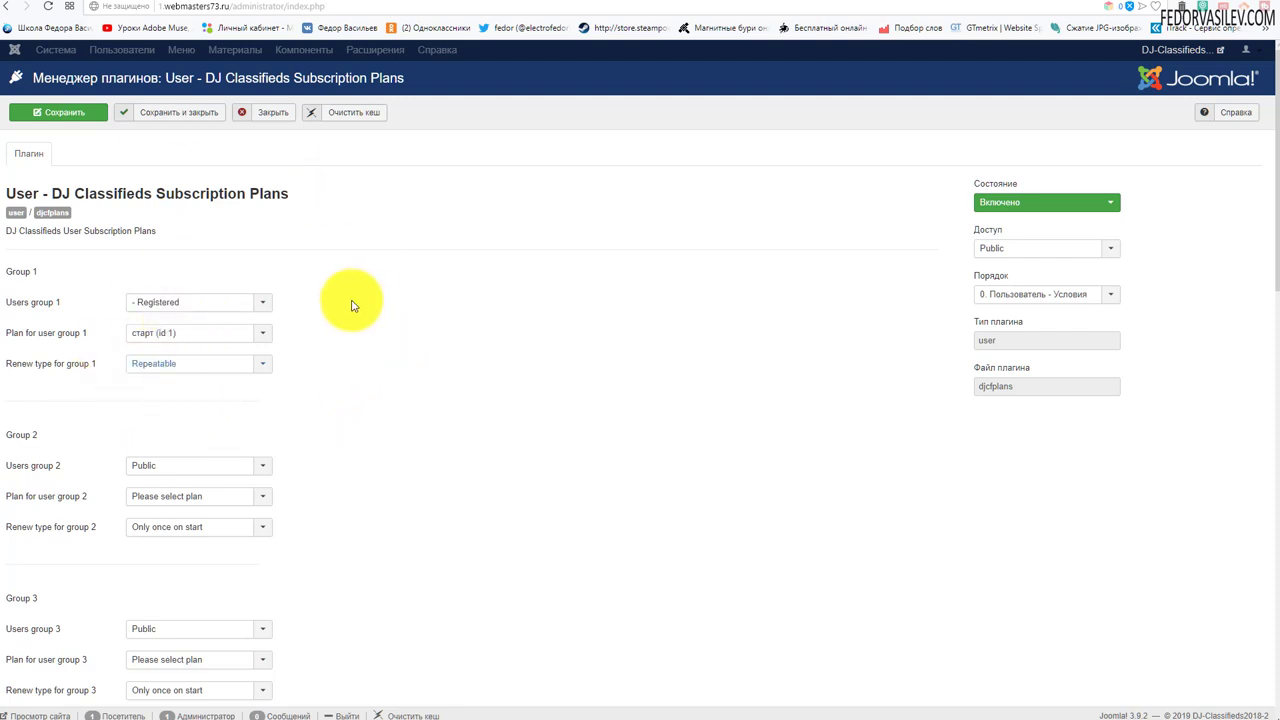
{"action": "left_click", "coordinate": [193, 372]}
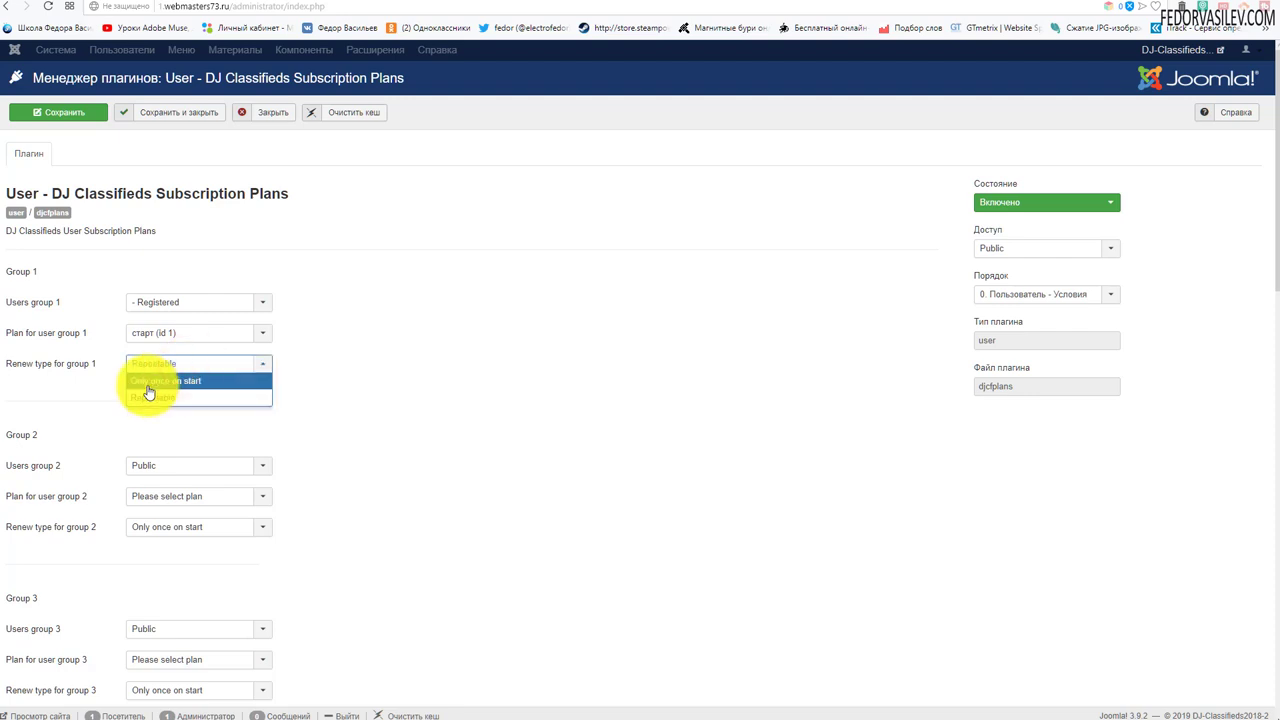
{"action": "left_click", "coordinate": [187, 383]}
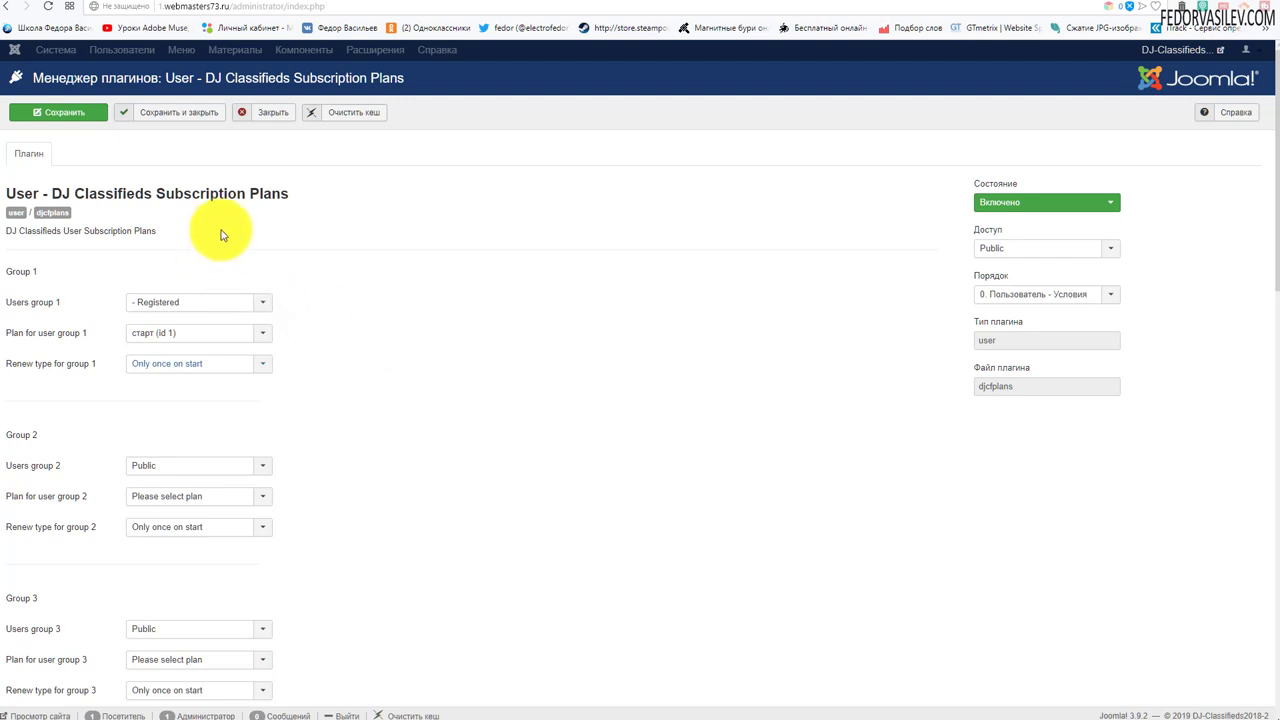
Set the subscription plans plugin's state to Отключено and look over its title and remaining group settings.
{"action": "left_click_drag", "start_coordinate": [171, 233], "coordinate": [120, 195]}
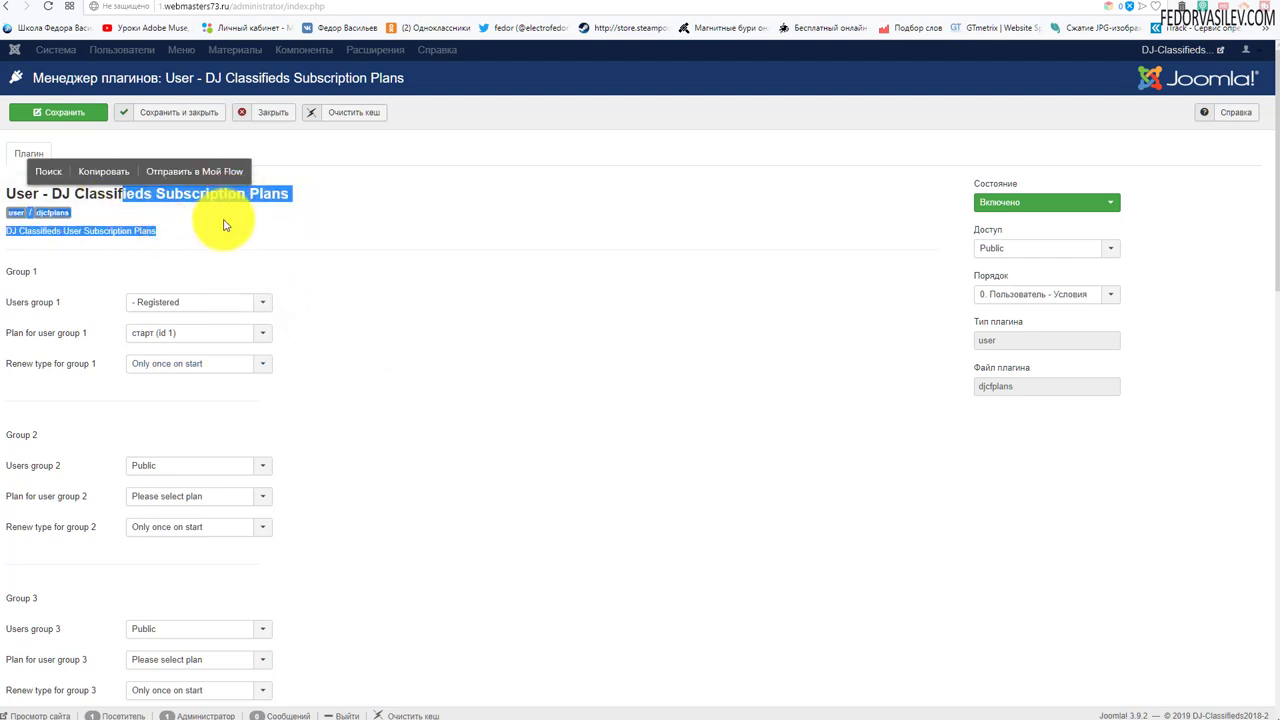
{"action": "left_click", "coordinate": [563, 251]}
{"action": "scroll", "coordinate": [563, 251], "scroll_direction": "down", "scroll_amount": 3}
{"action": "scroll", "coordinate": [563, 251], "scroll_direction": "down", "scroll_amount": 6}
{"action": "scroll", "coordinate": [563, 251], "scroll_direction": "up", "scroll_amount": 9}
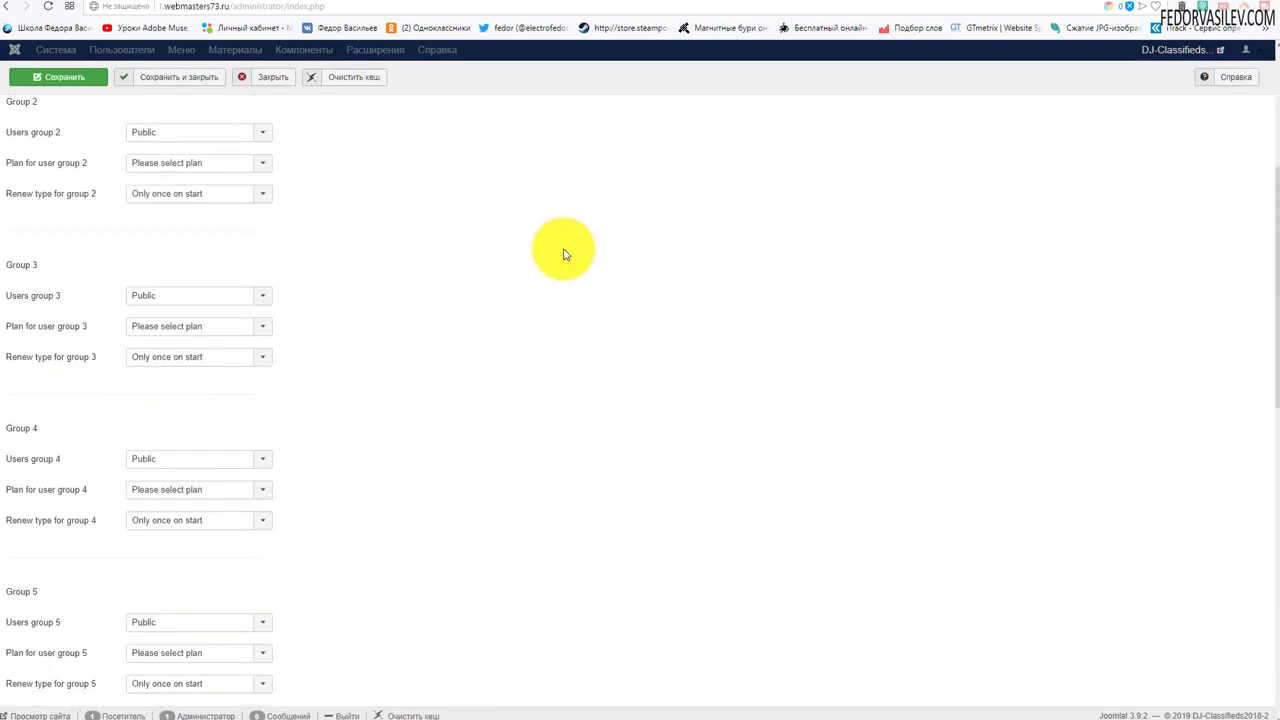
{"action": "left_click", "coordinate": [986, 202]}
{"action": "left_click", "coordinate": [992, 220]}
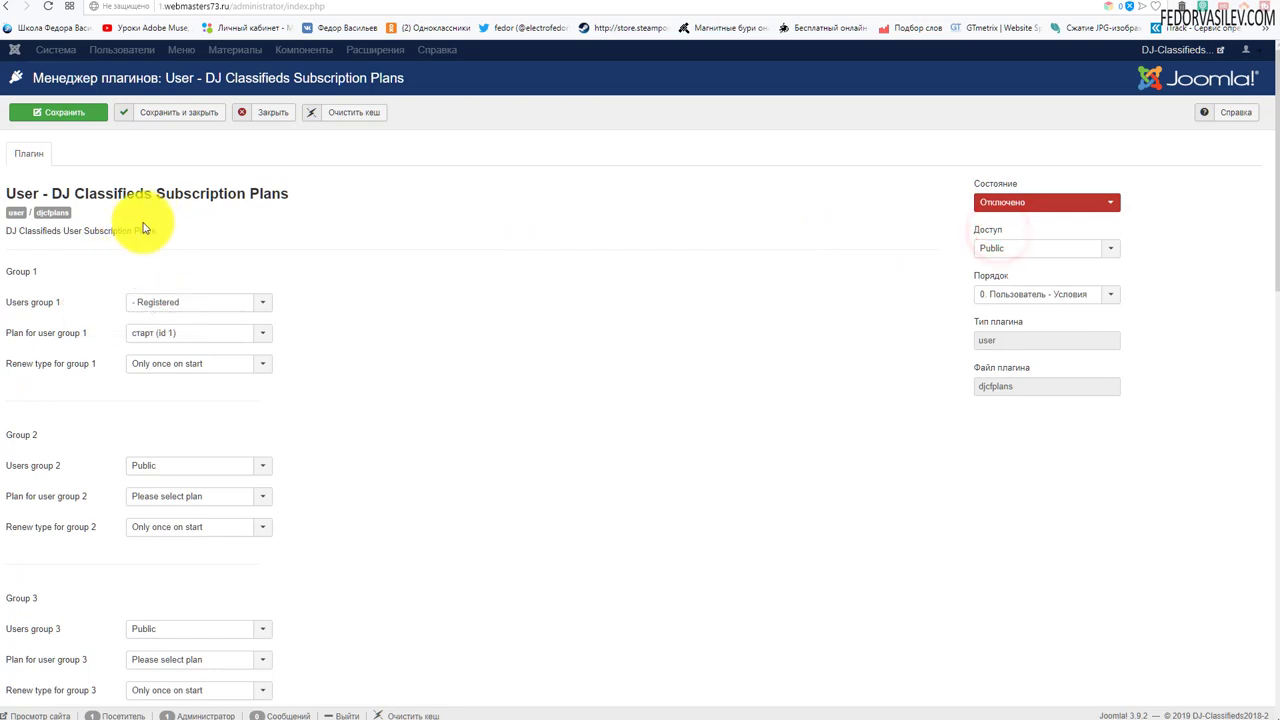
{"action": "scroll", "coordinate": [305, 213], "scroll_direction": "down", "scroll_amount": 4}
{"action": "scroll", "coordinate": [305, 213], "scroll_direction": "down", "scroll_amount": 8}
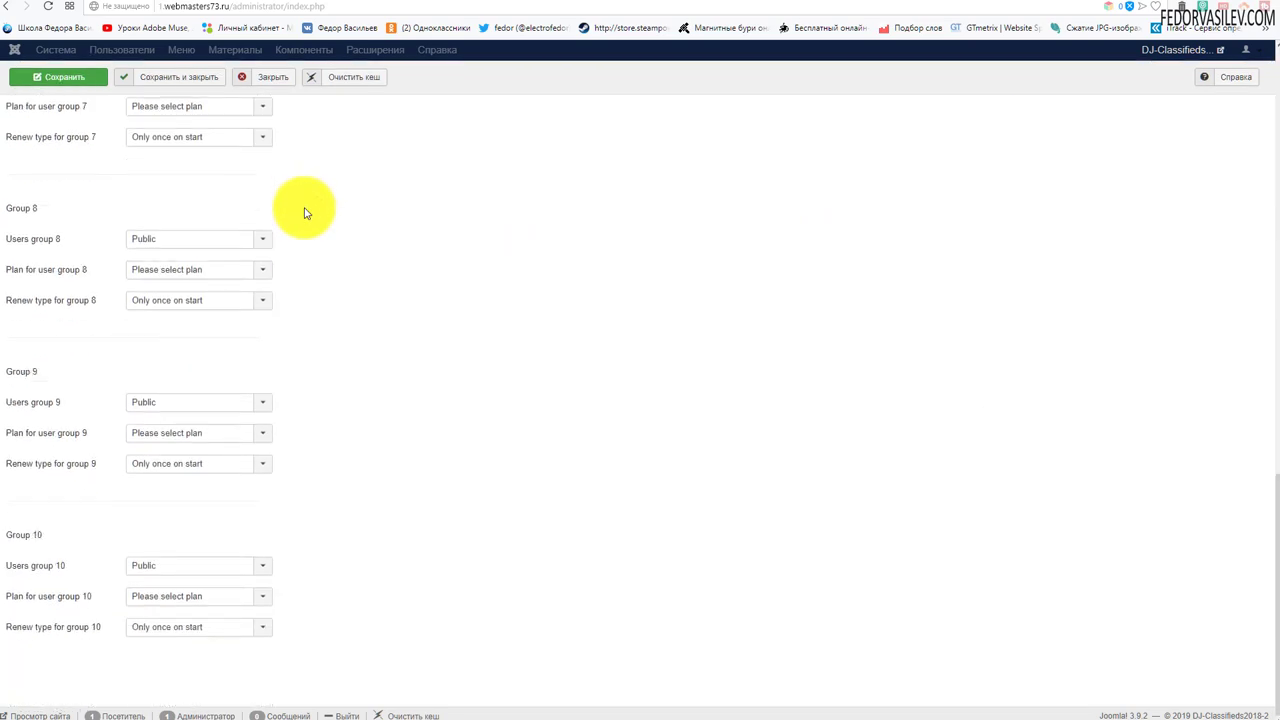
{"action": "scroll", "coordinate": [305, 213], "scroll_direction": "up", "scroll_amount": 12}
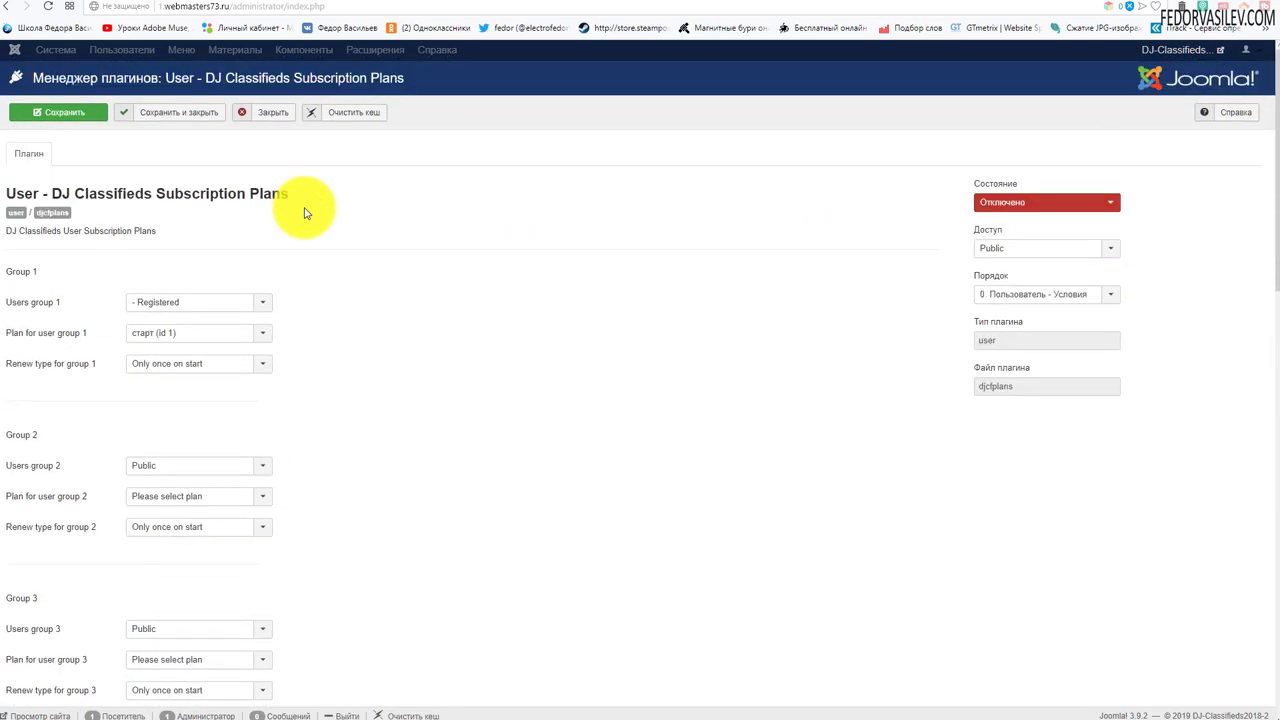